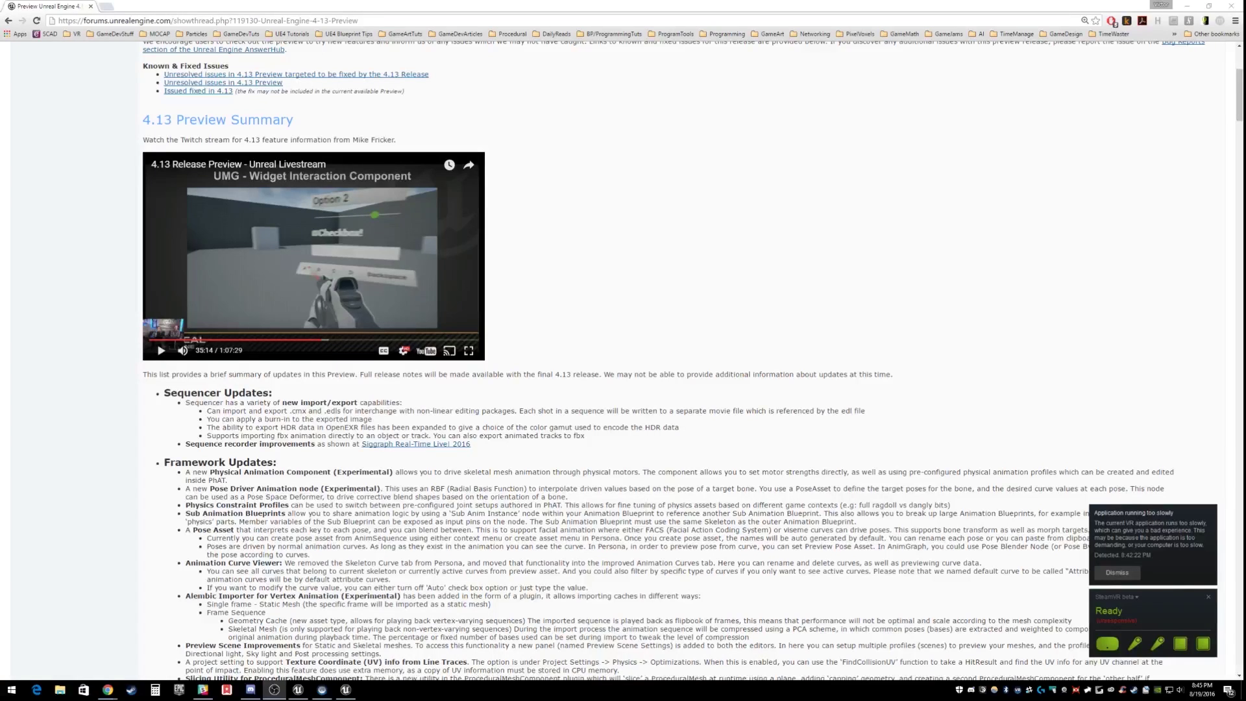
Step: Scroll the 4.13 Preview thread and highlight the Widget Interaction Component release note
scroll(229, 511, "down", 9)
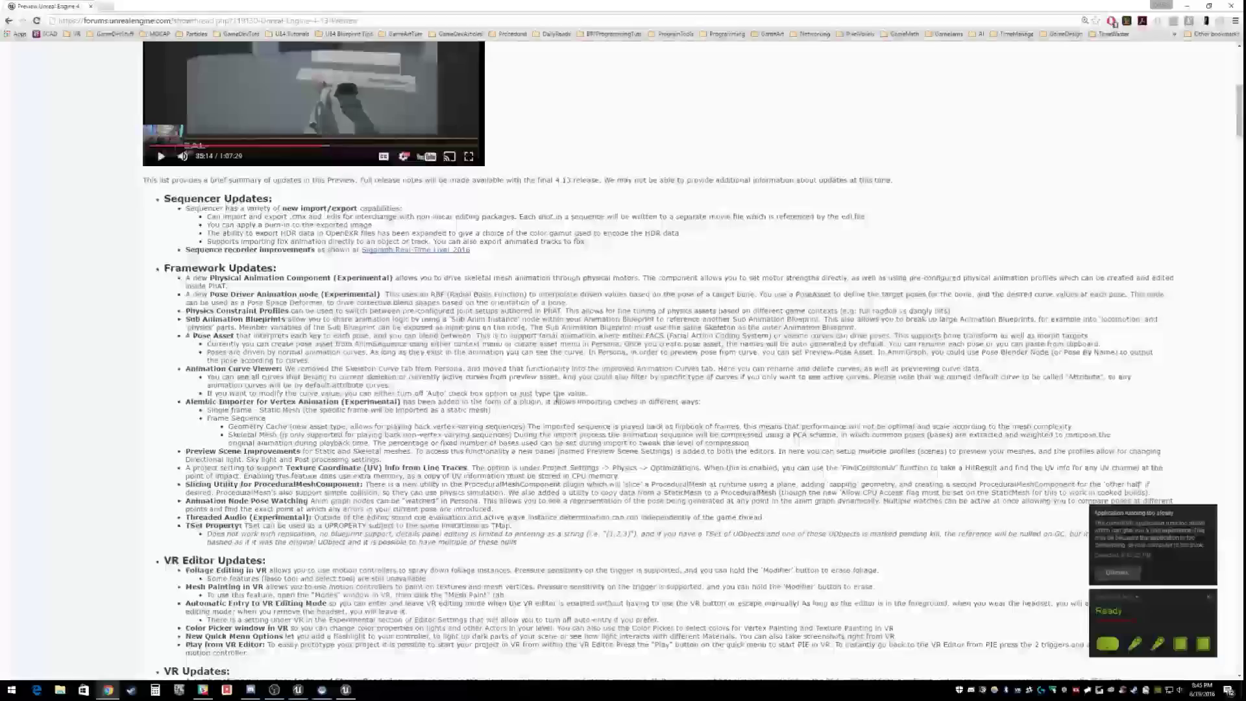
scroll(230, 510, "down", 8)
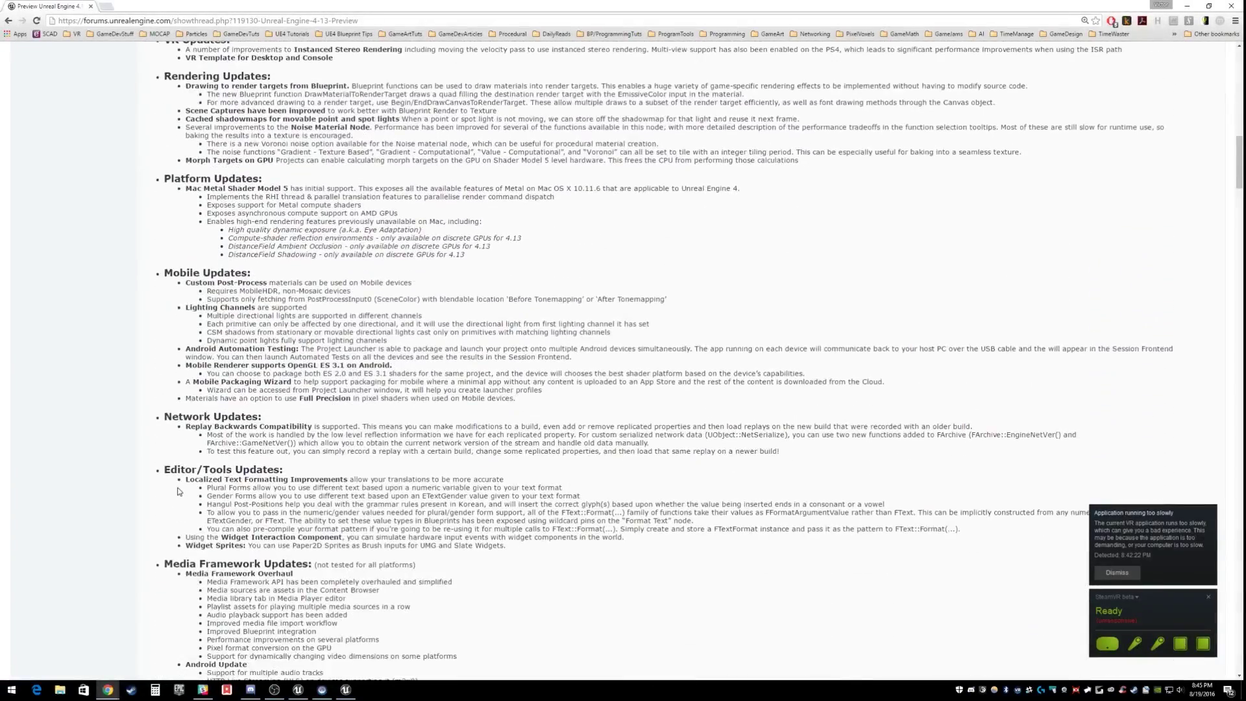
scroll(176, 494, "up", 7)
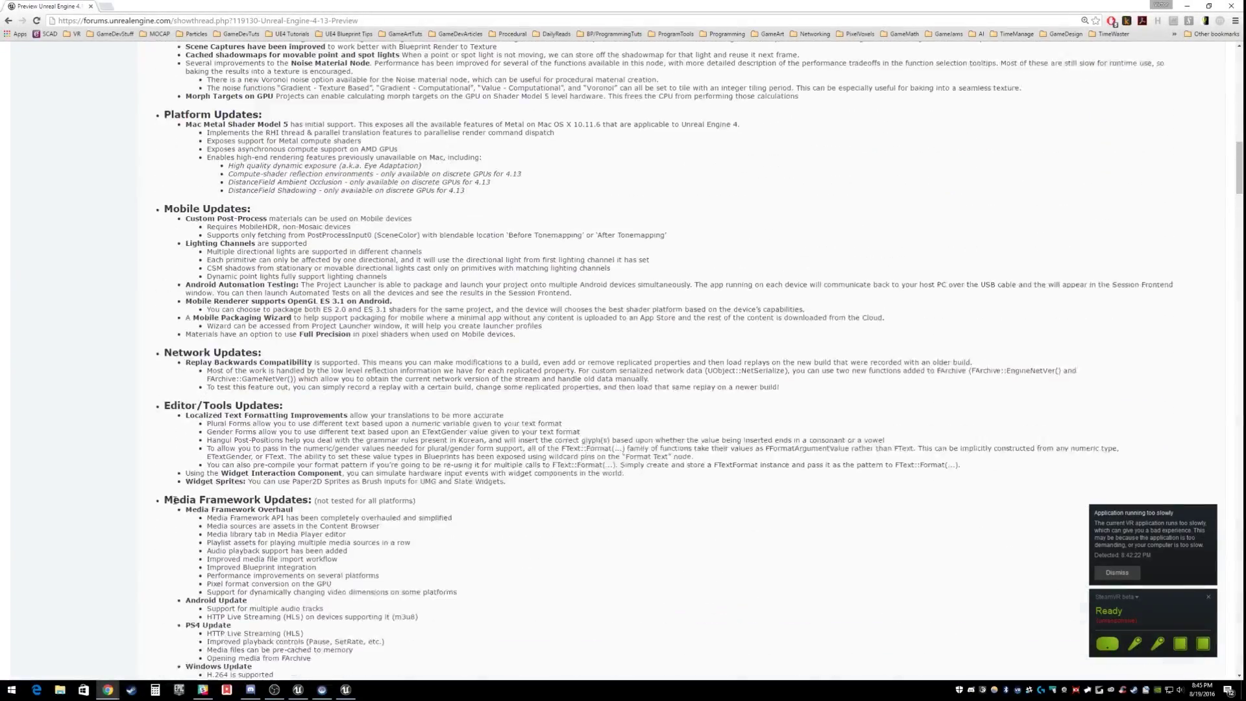
scroll(179, 461, "up", 7)
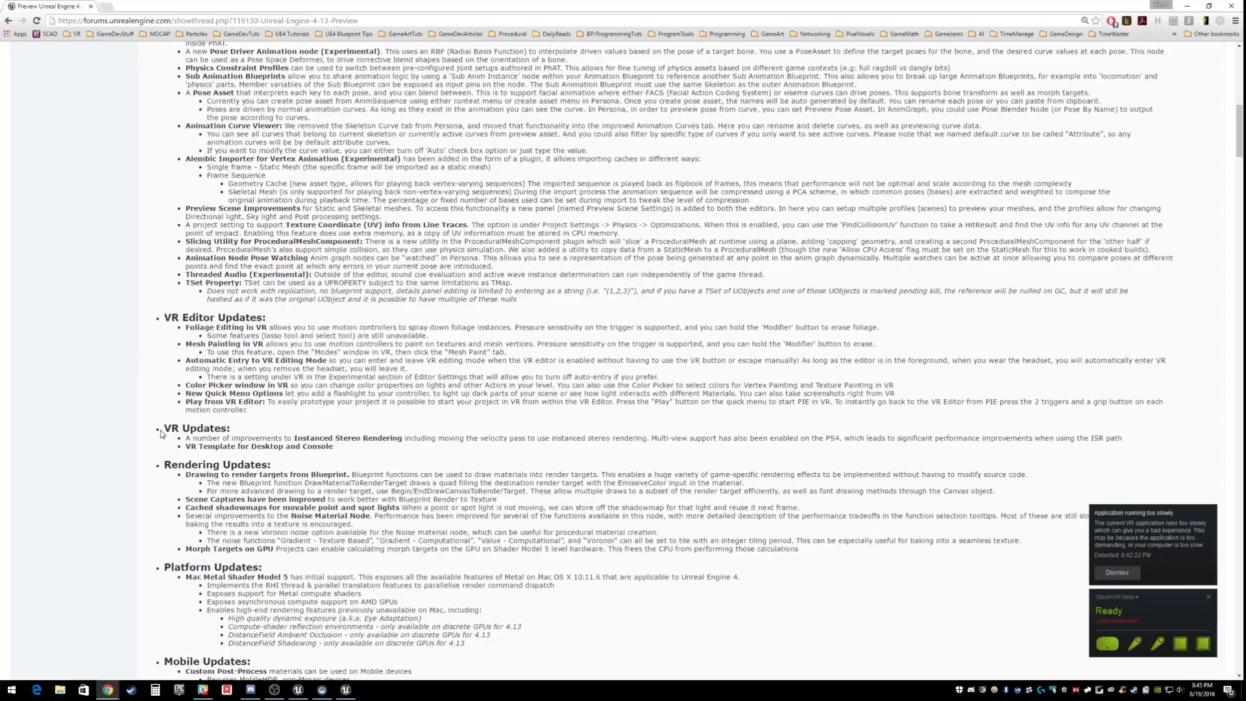
scroll(170, 440, "down", 6)
scroll(170, 440, "down", 8)
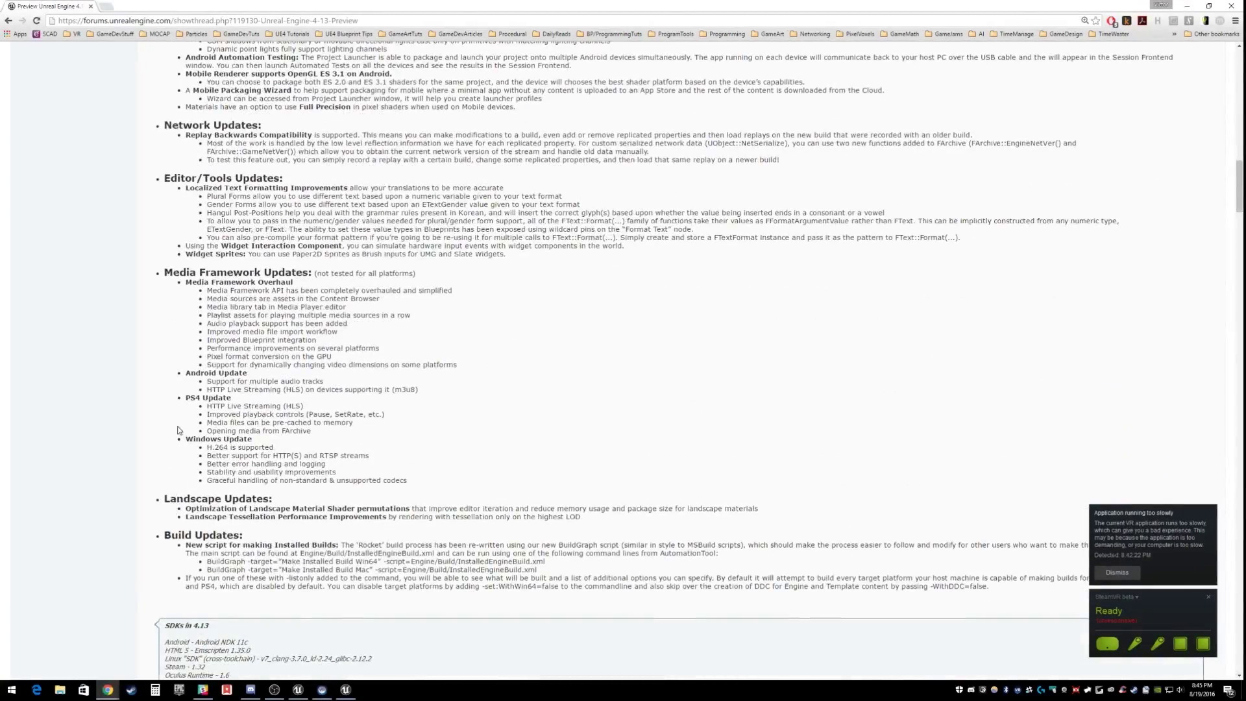
left_click_drag(181, 247, 602, 245)
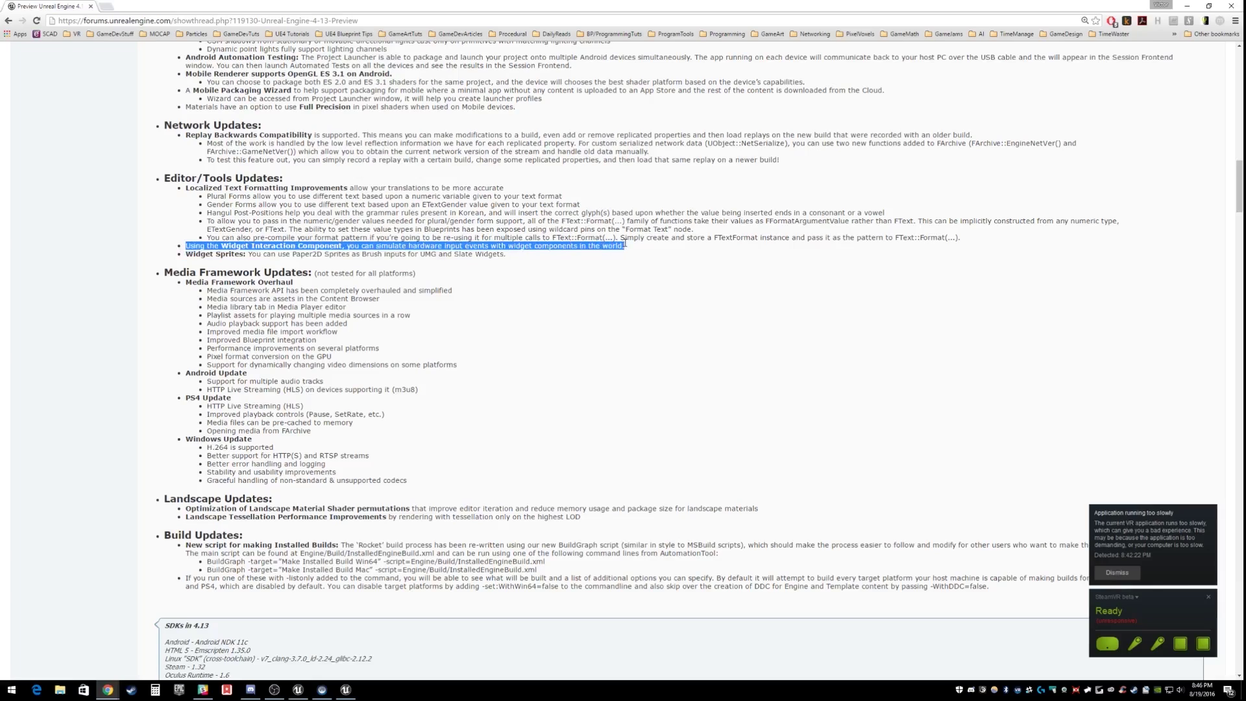
left_click(477, 286)
Step: Play the embedded Widget Interaction Component livestream video
scroll(275, 364, "up", 20)
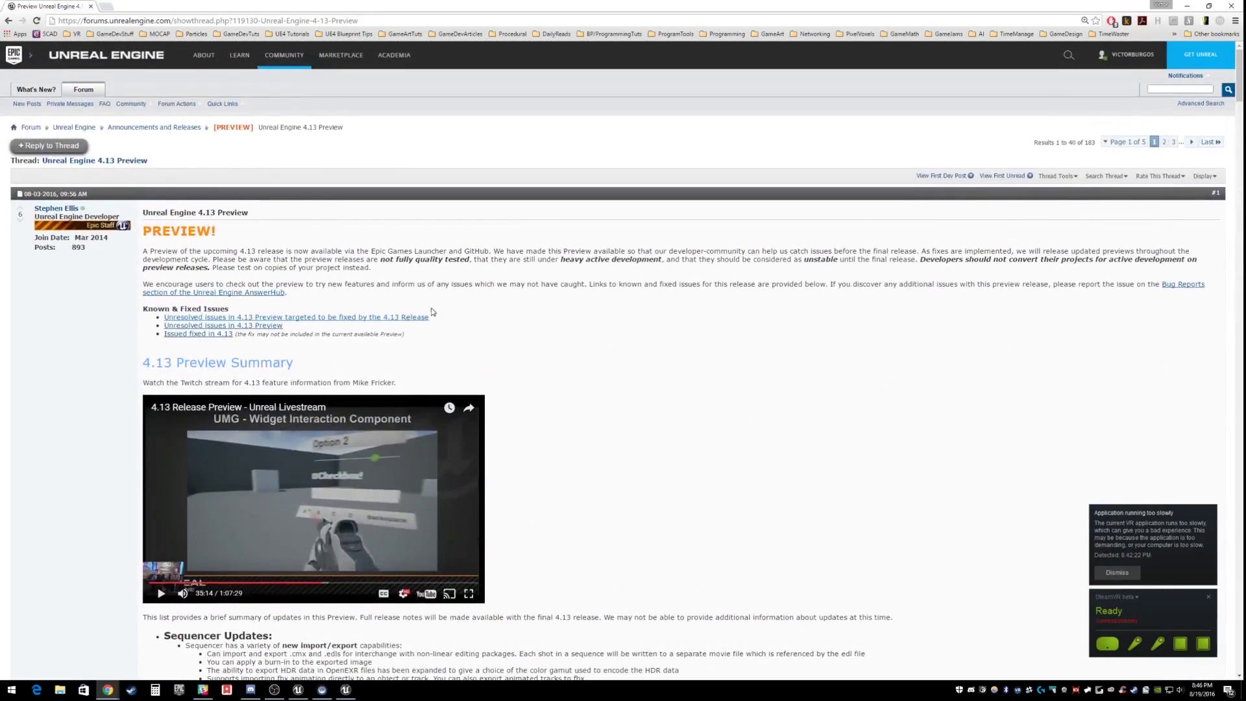
scroll(432, 312, "down", 3)
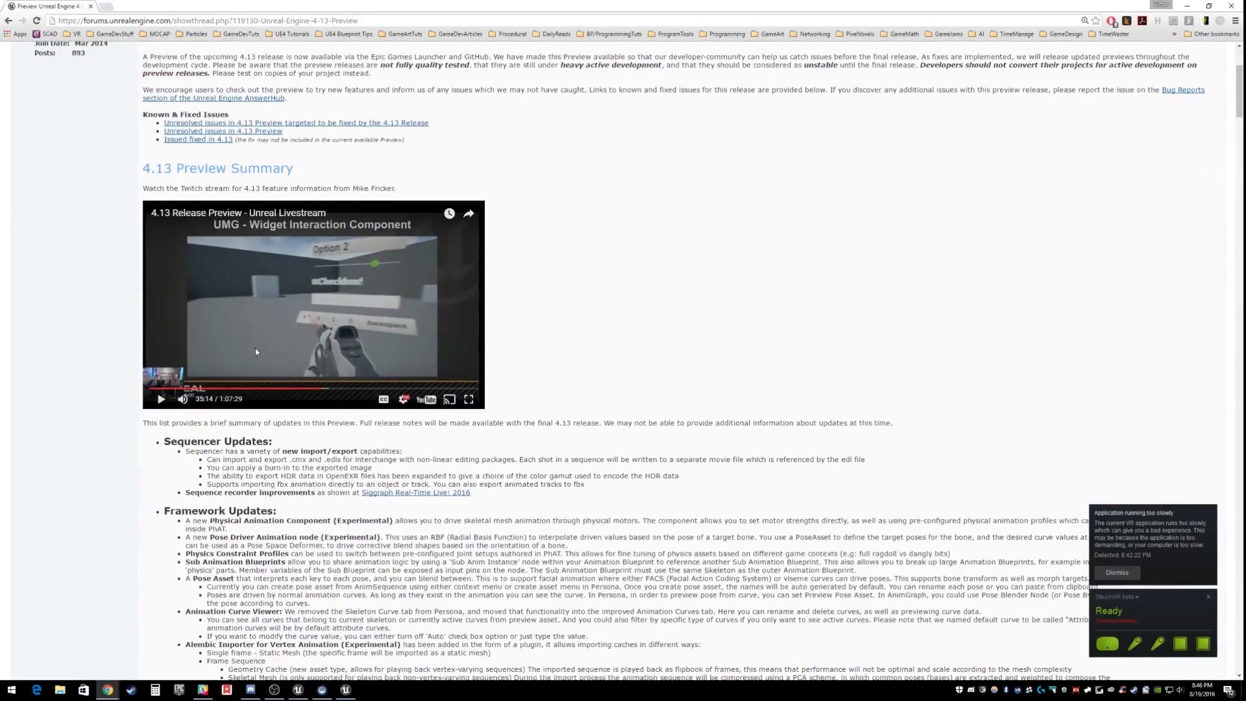
left_click(163, 400)
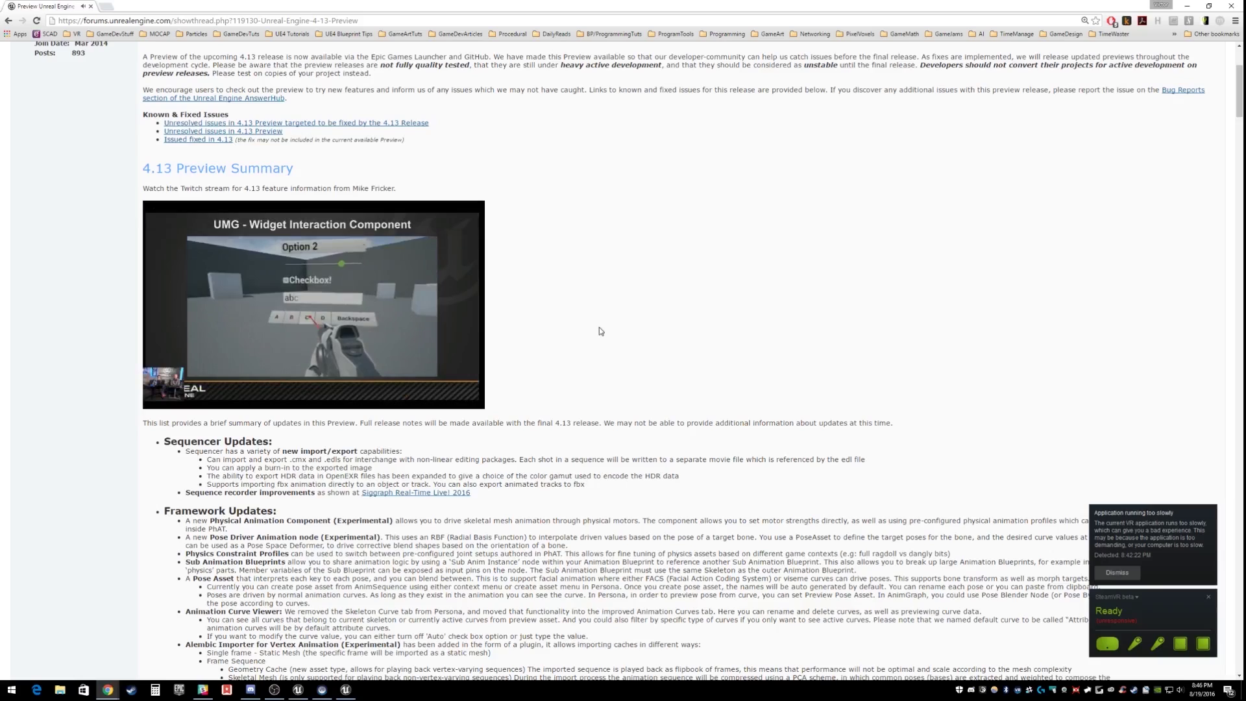
mouse_move(340, 294)
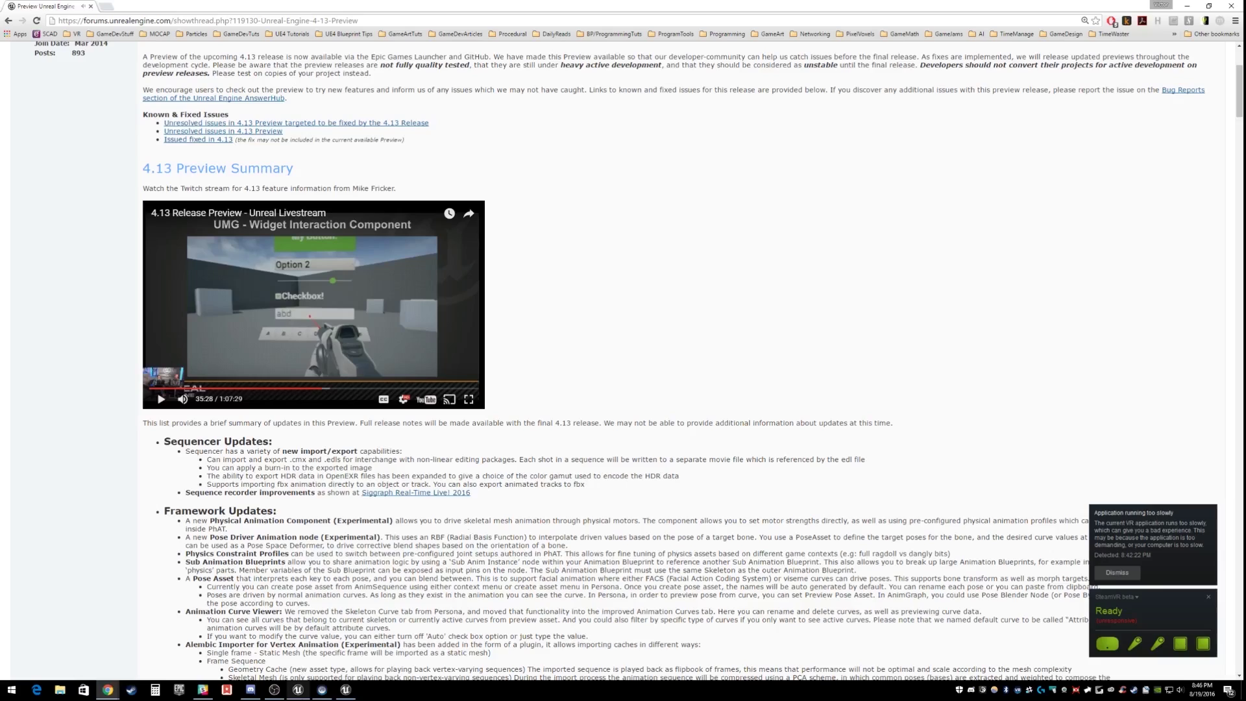
Step: Switch to the Unreal editor, save the current VR level, and Alt+Tab away
left_click(346, 689)
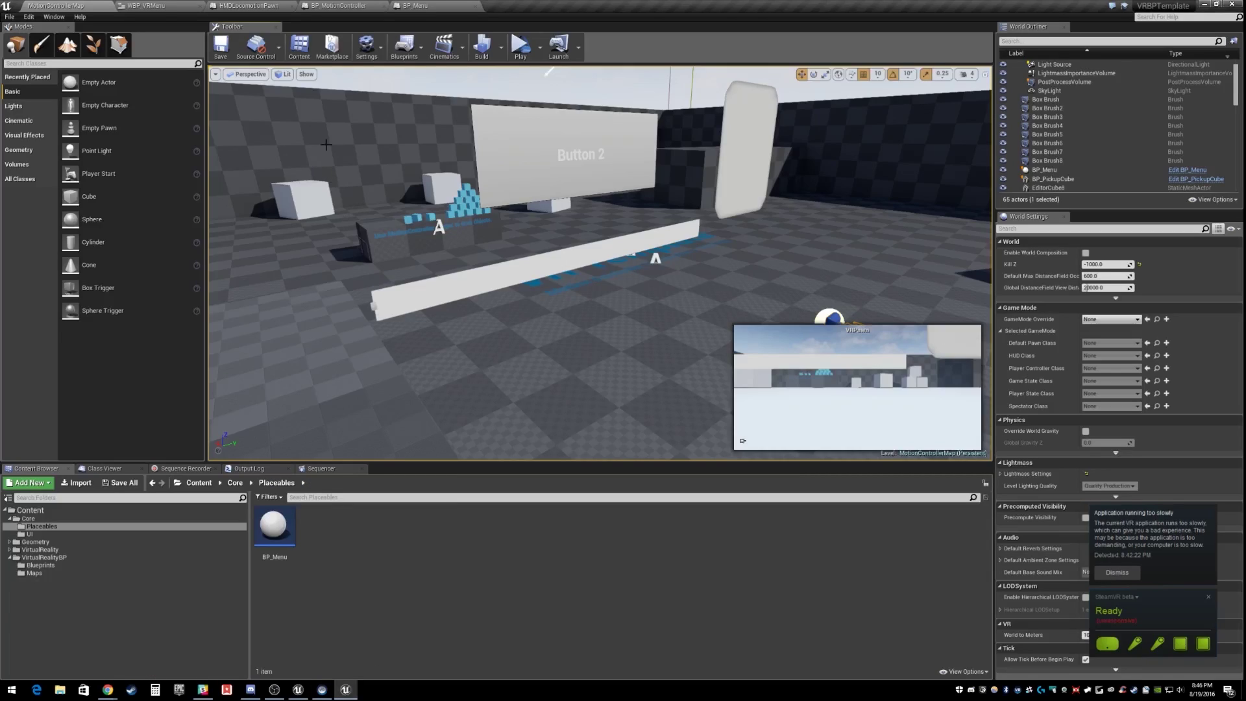
left_click(221, 47)
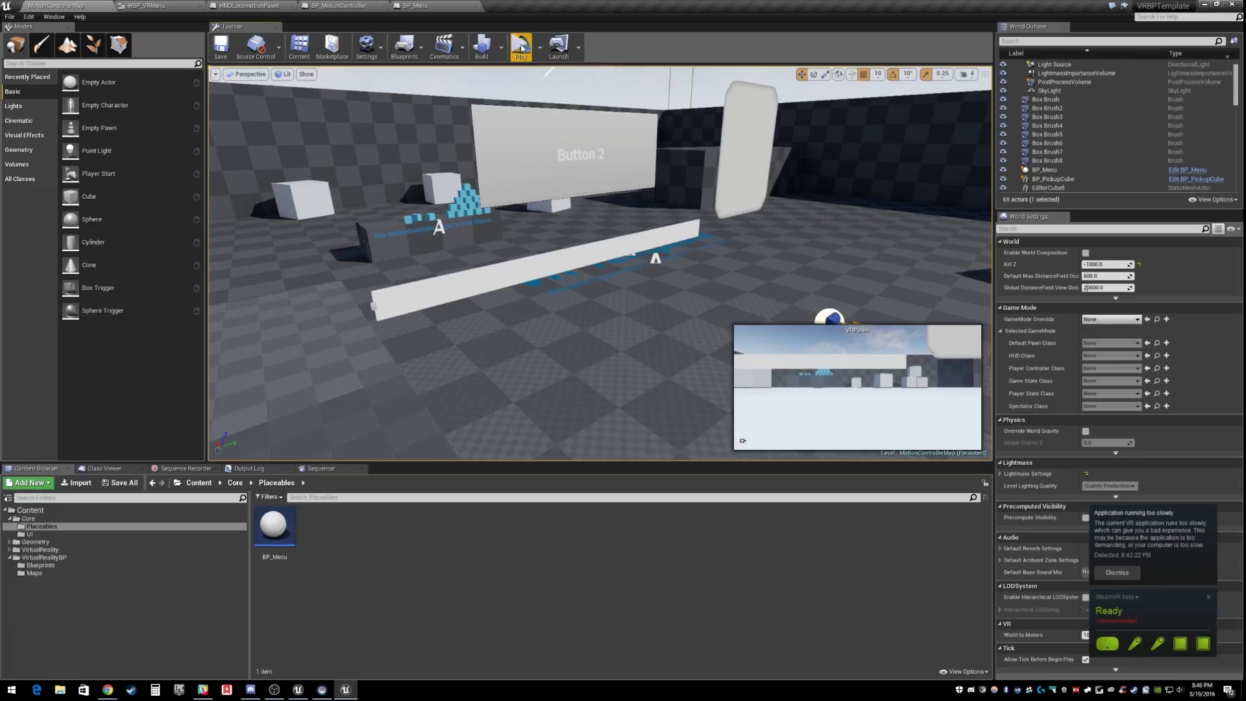
key("alt+Tab")
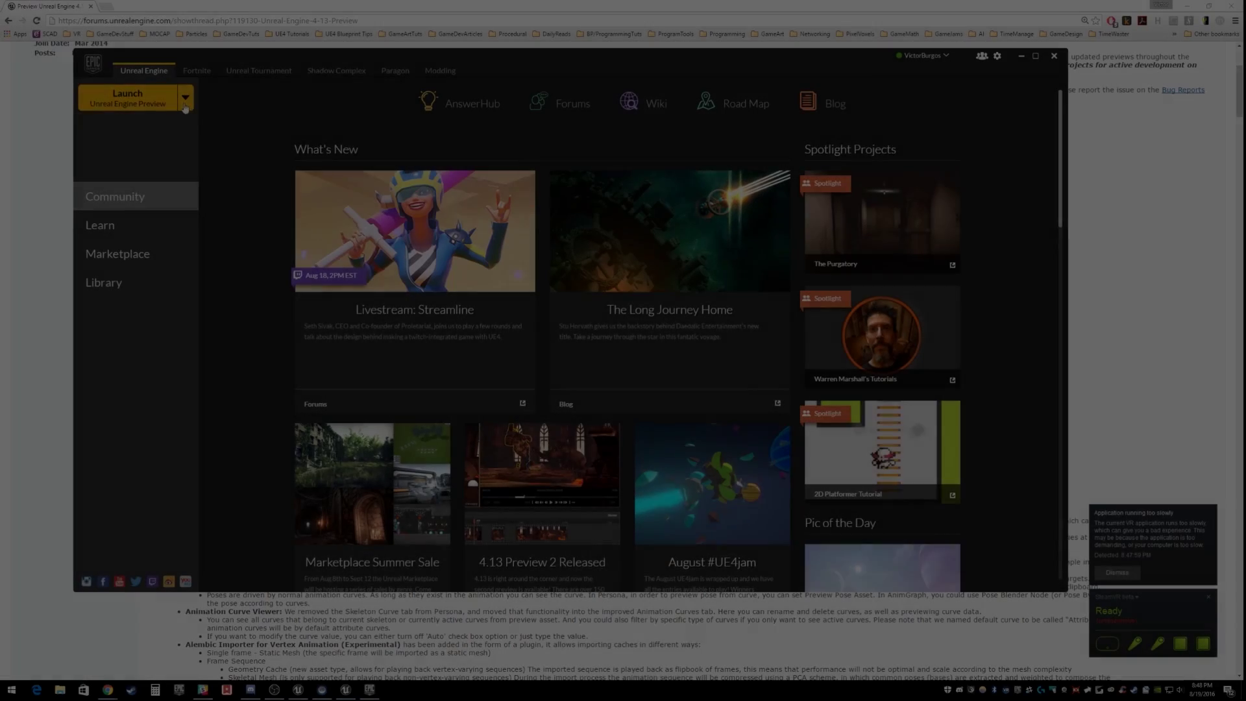
Step: Launch Unreal Engine Preview and create the Blueprint Virtual Reality project VRBPProject
left_click(173, 101)
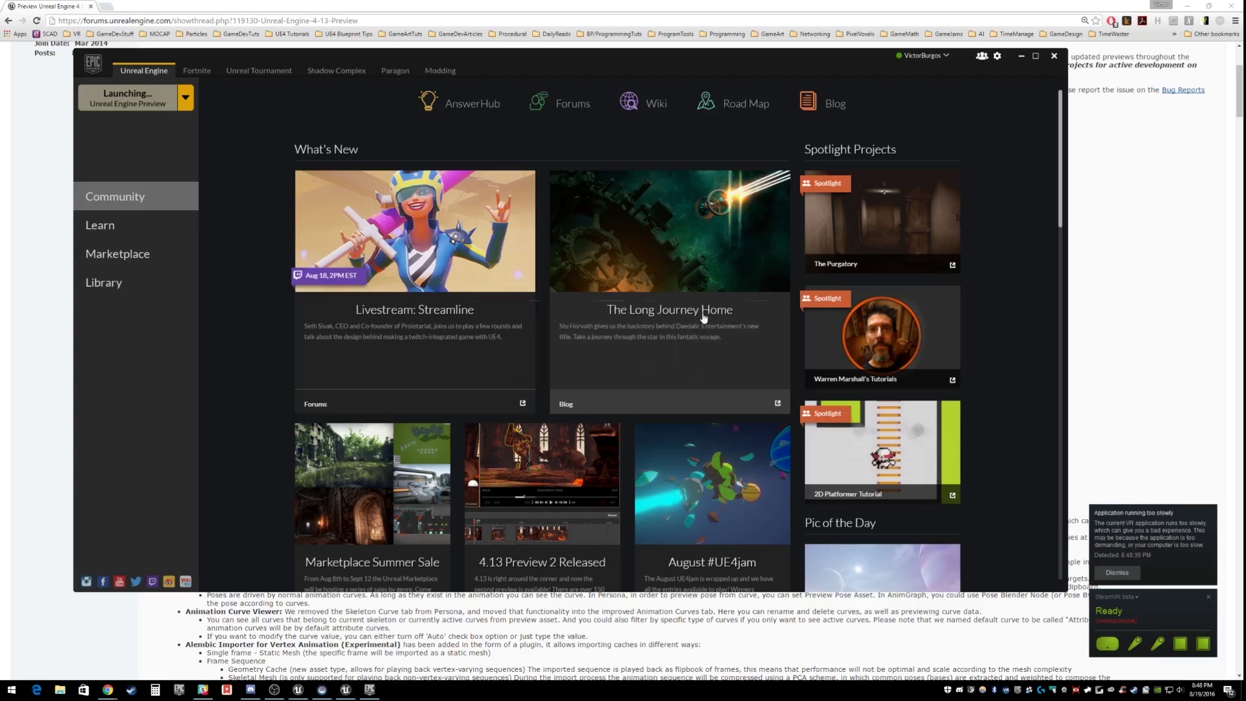
left_click(516, 188)
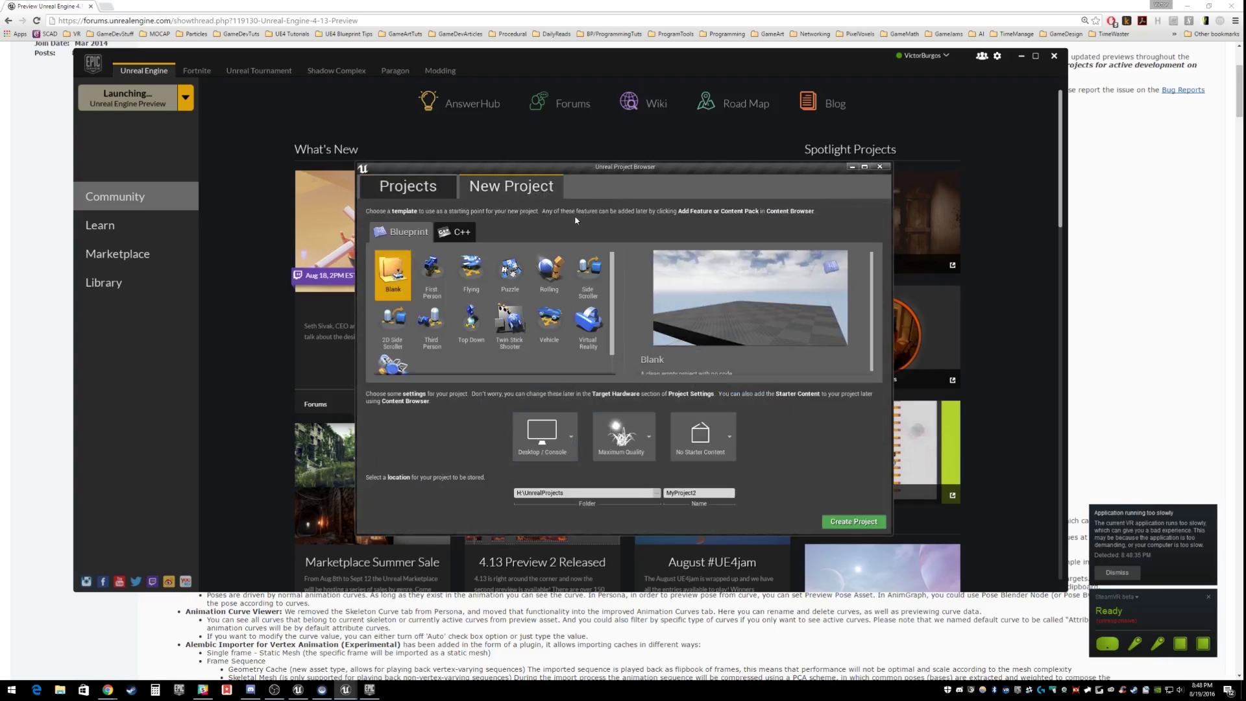
scroll(510, 298, "down", 1)
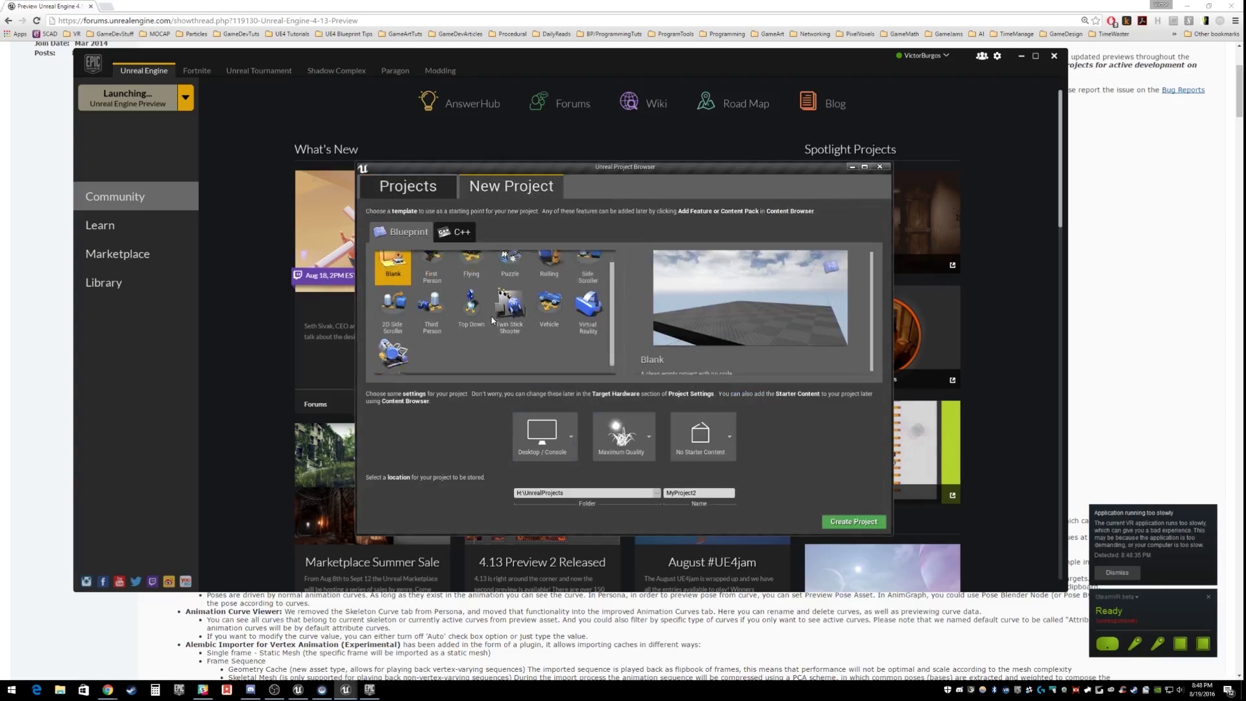
left_click(591, 306)
scroll(591, 306, "up", 1)
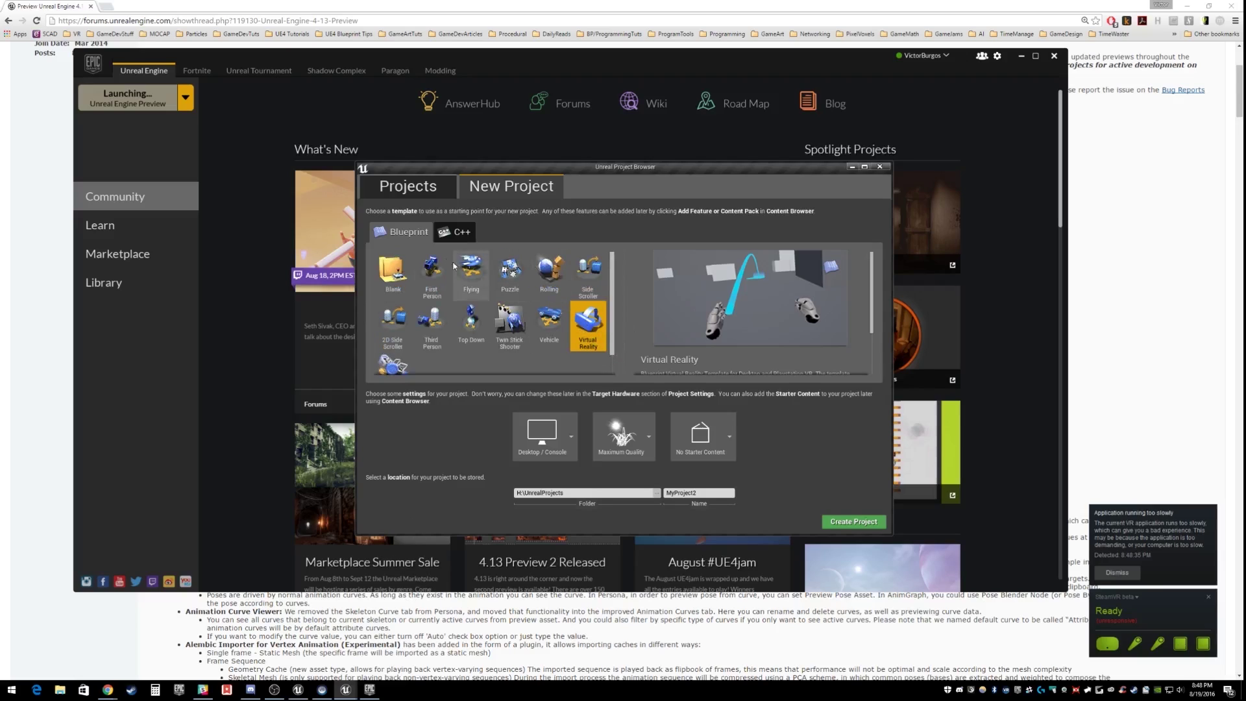
left_click(699, 492)
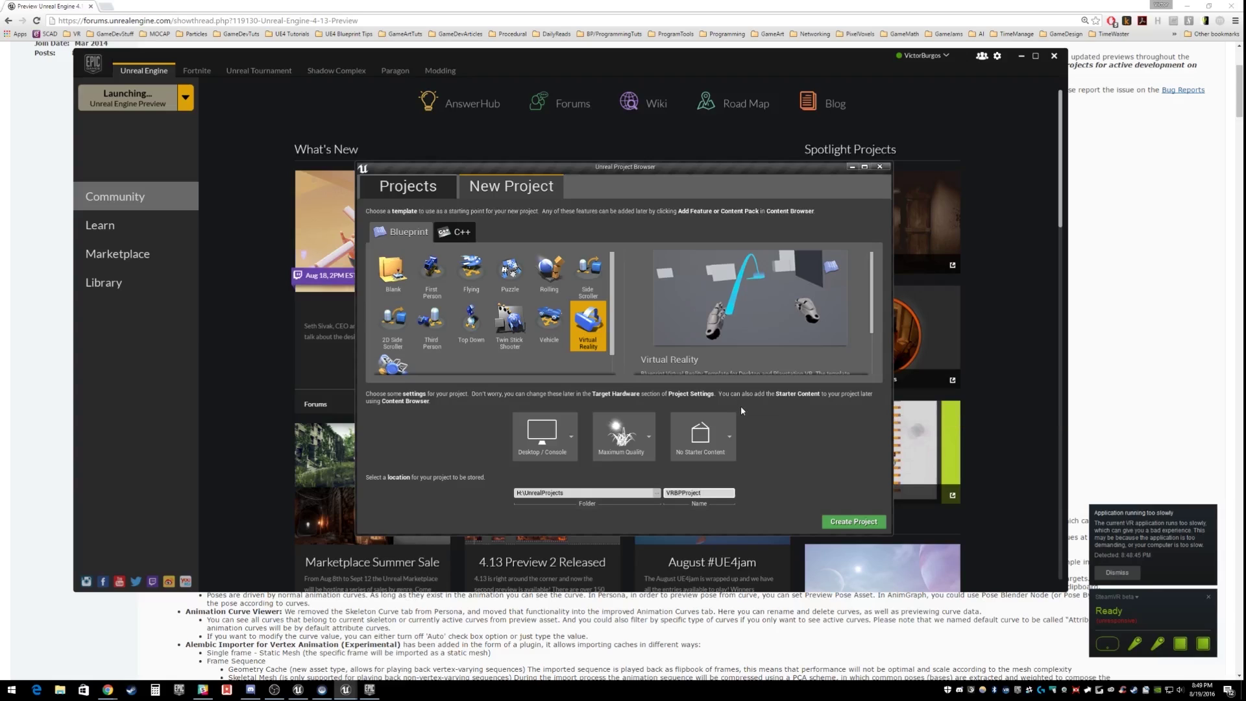
left_click(849, 523)
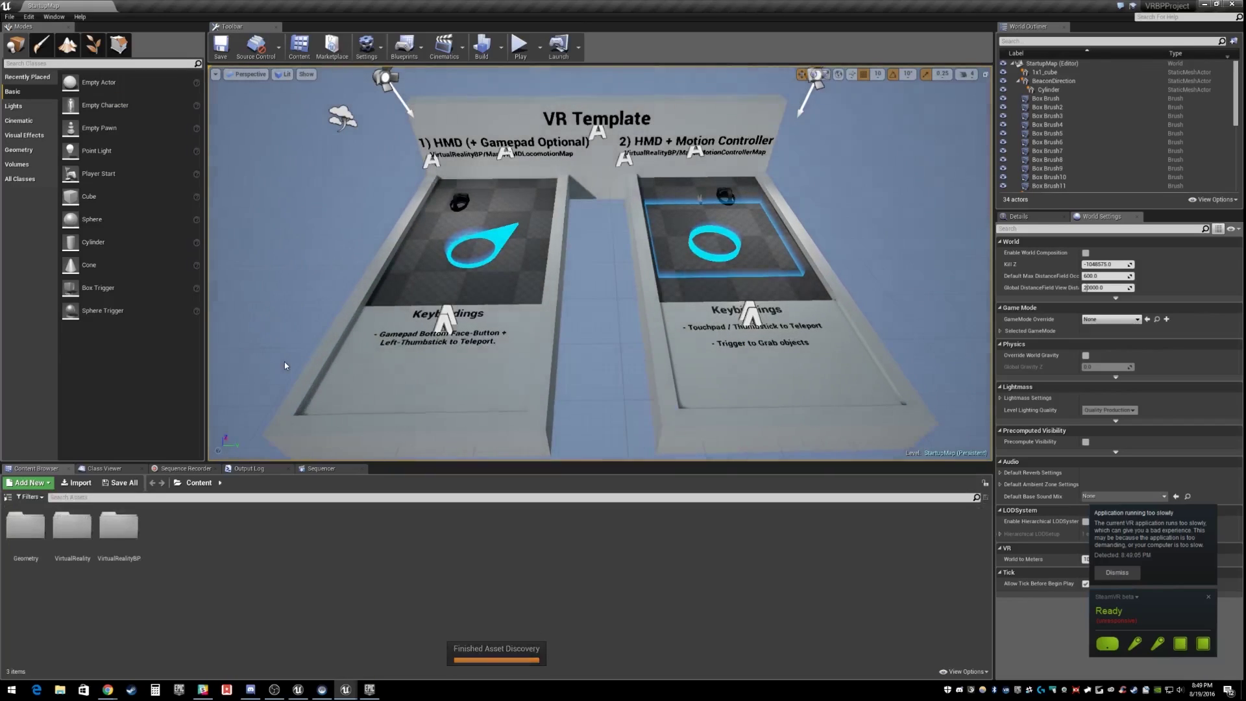
Step: Open MotionControllerMap from VirtualRealityBP/Maps and move the view closer to the table
left_click(10, 16)
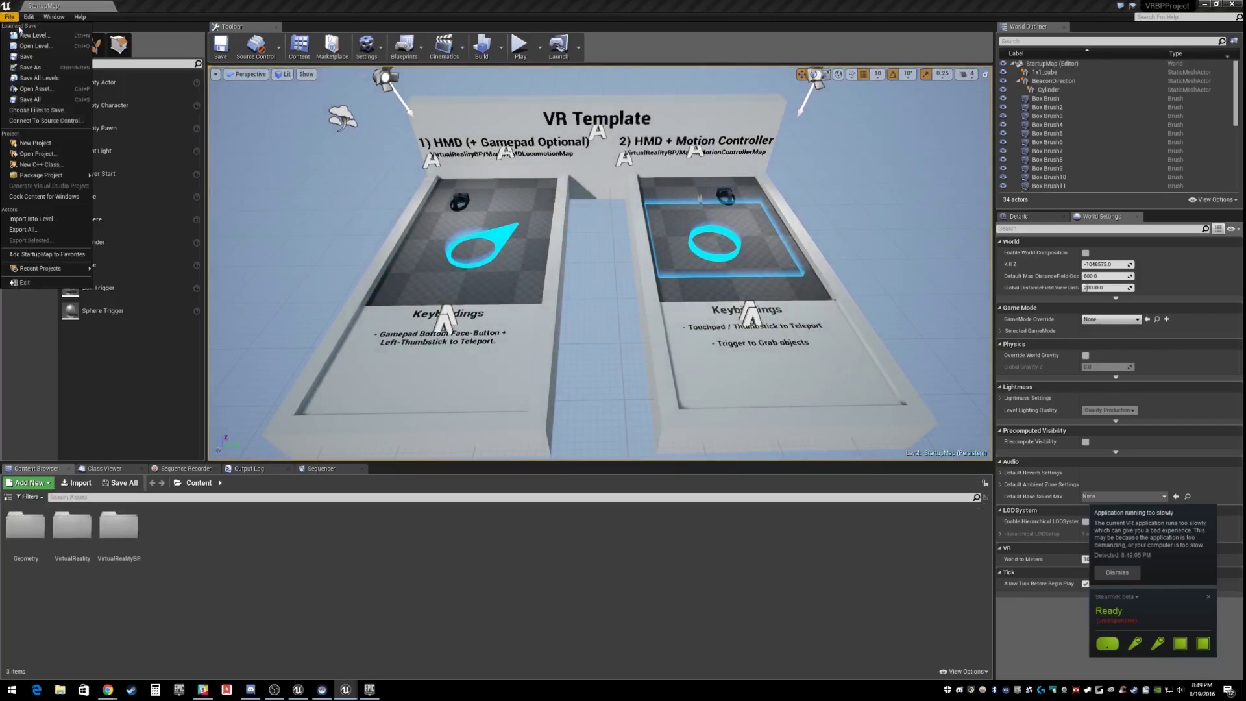
left_click(37, 46)
double_click(380, 232)
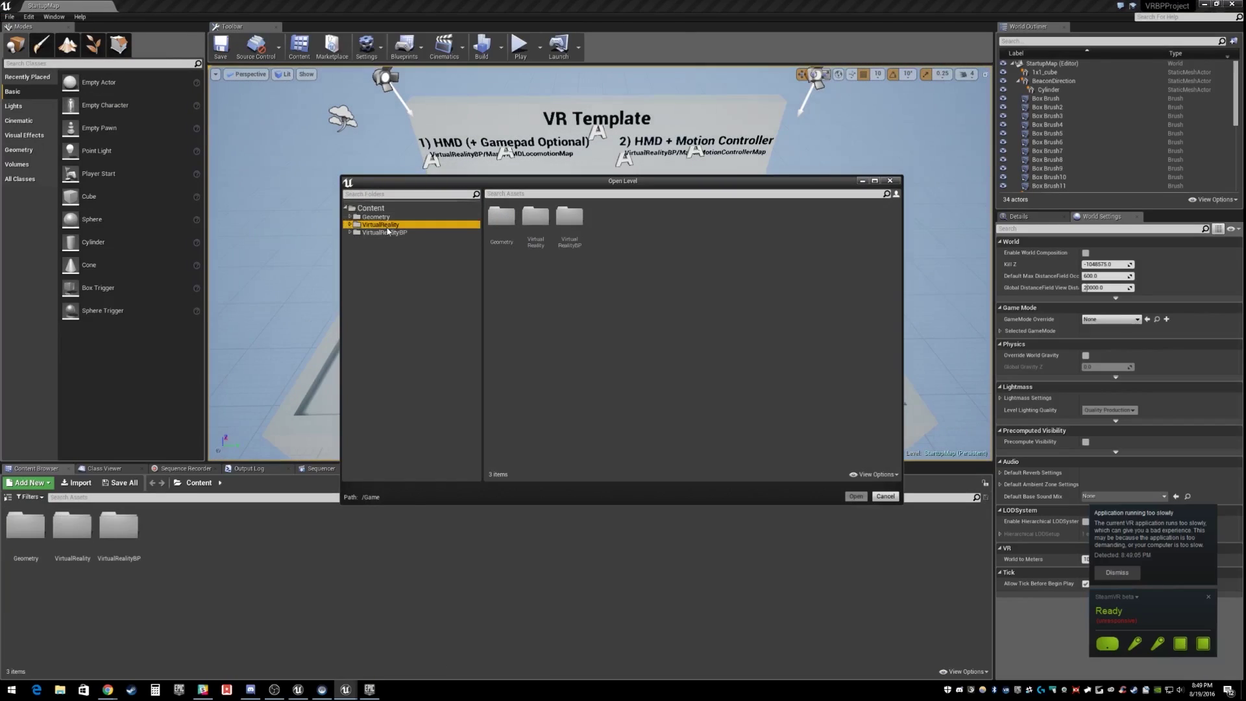
left_click(376, 248)
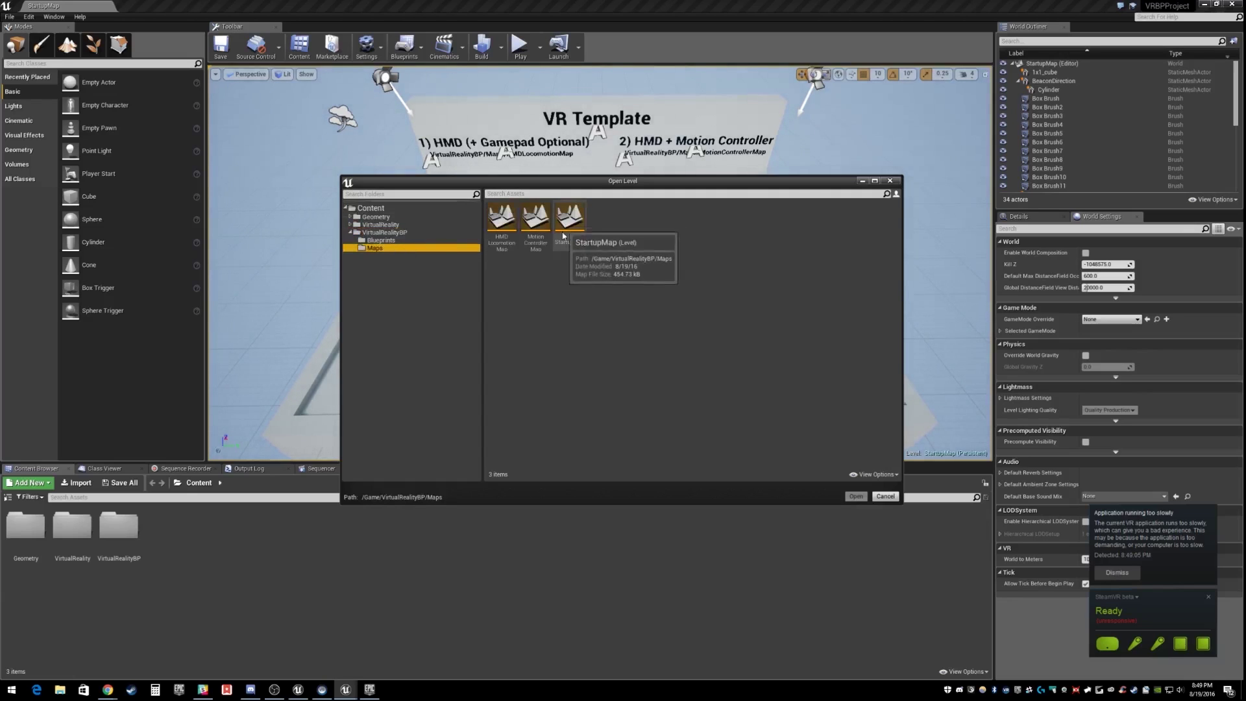
left_click(543, 221)
double_click(544, 220)
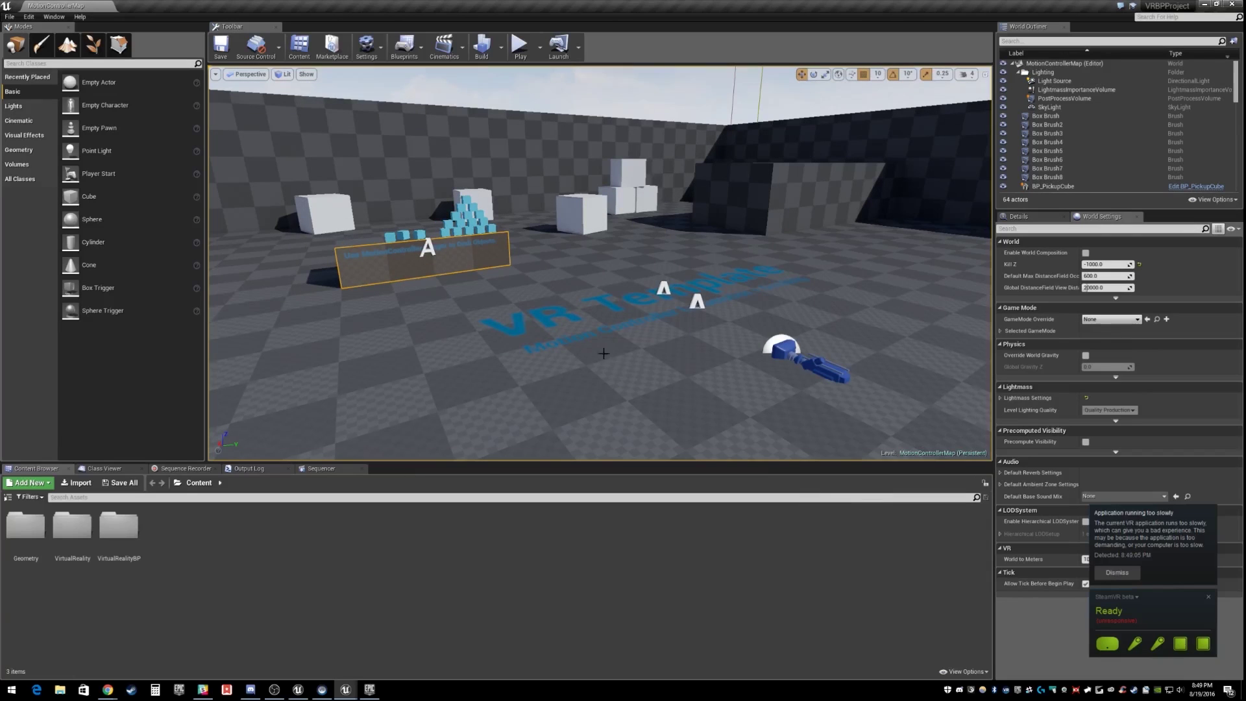
right_click_drag(637, 286, 612, 291)
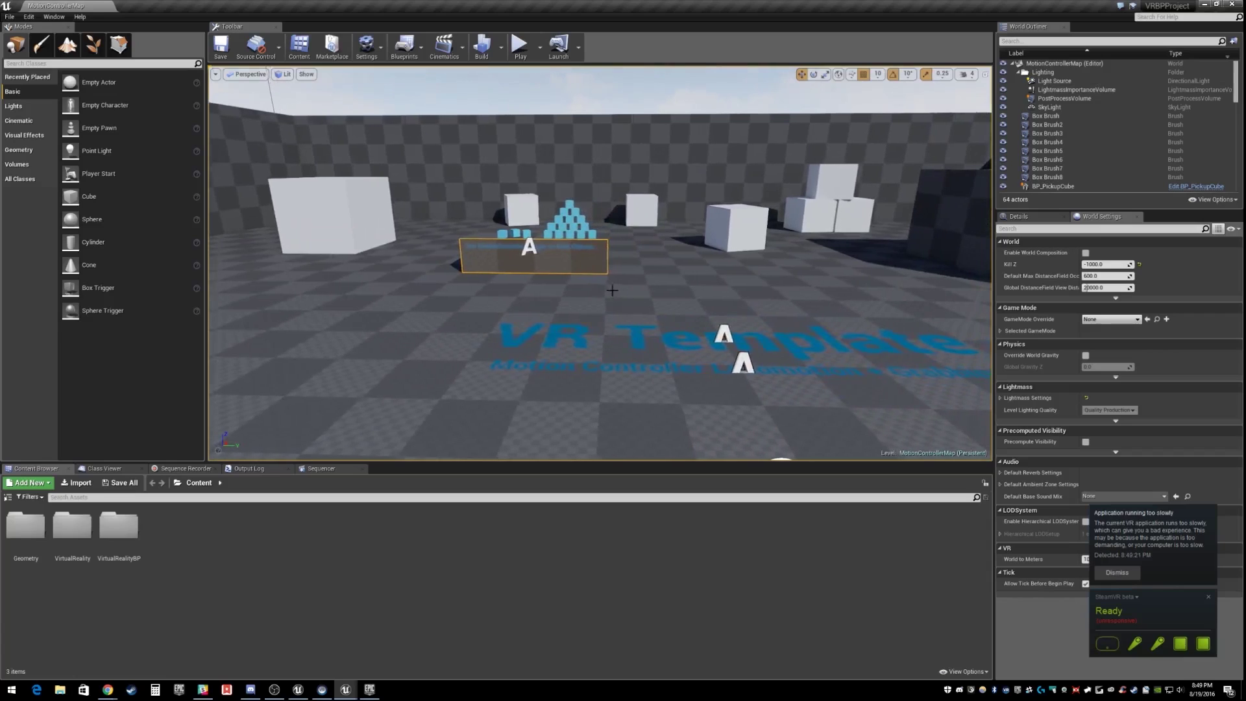
Step: Create a new default level with floor and sky and save it as SuperMap
left_click(10, 17)
left_click(50, 39)
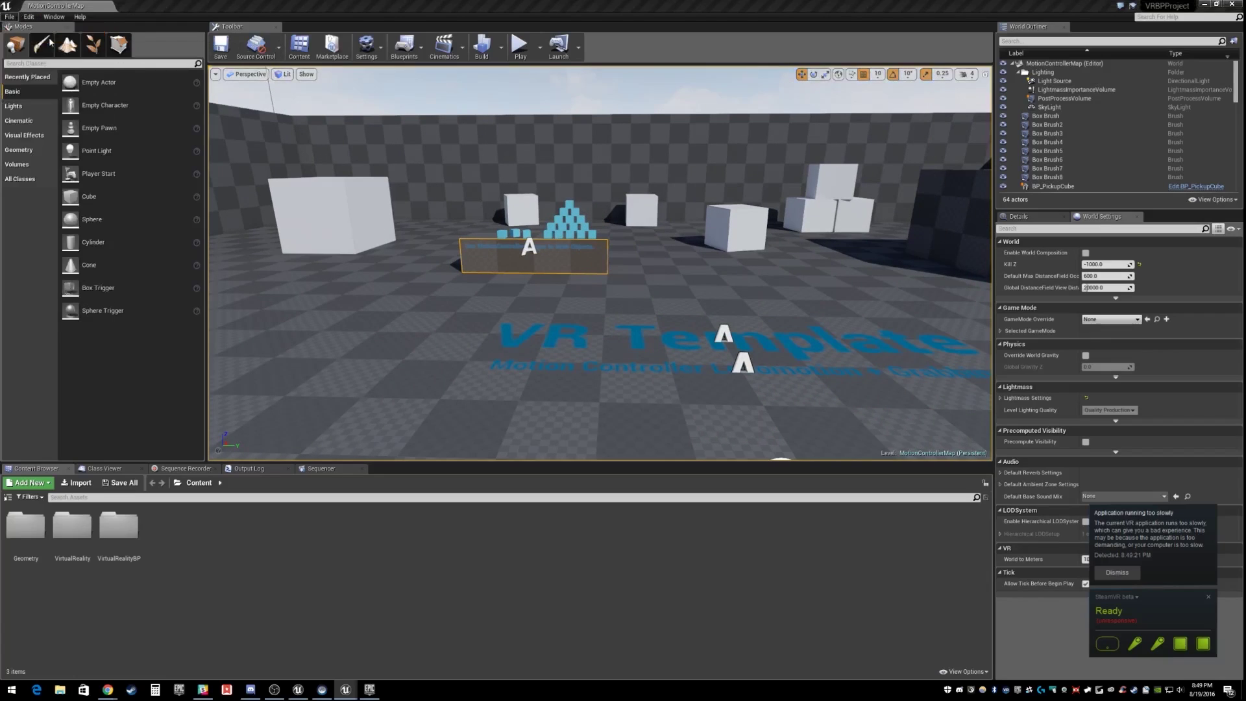
left_click(551, 301)
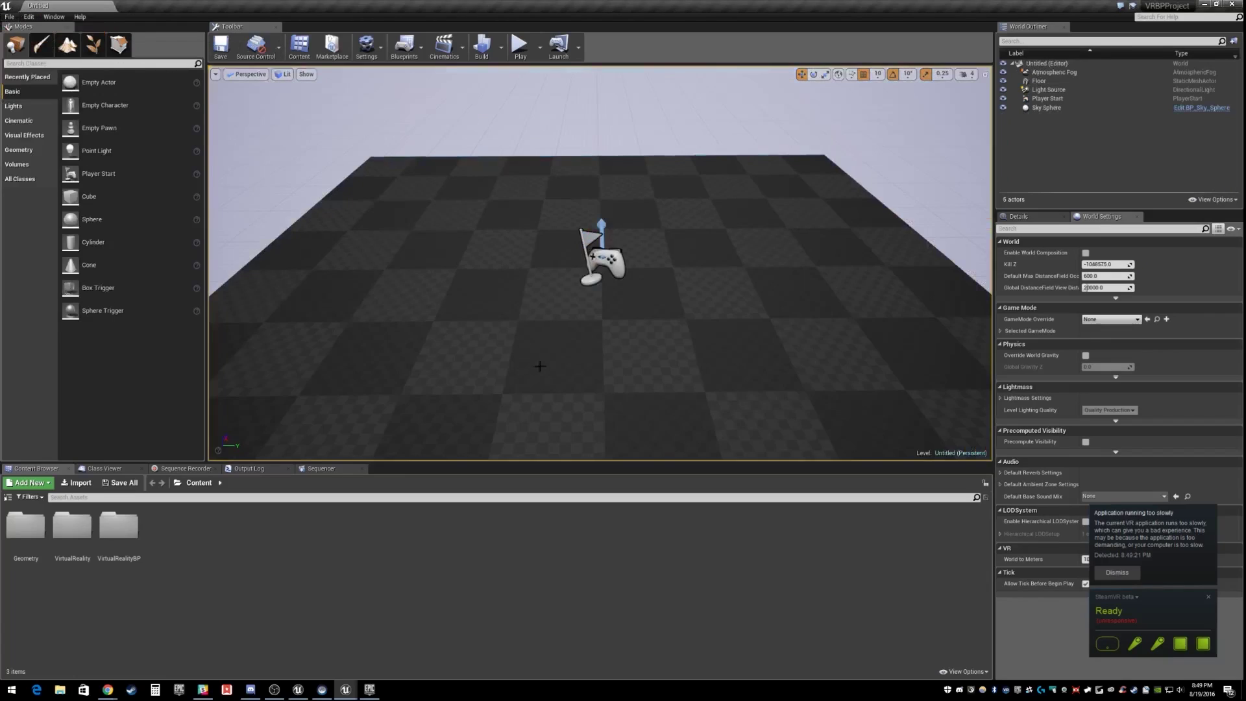
left_click(221, 46)
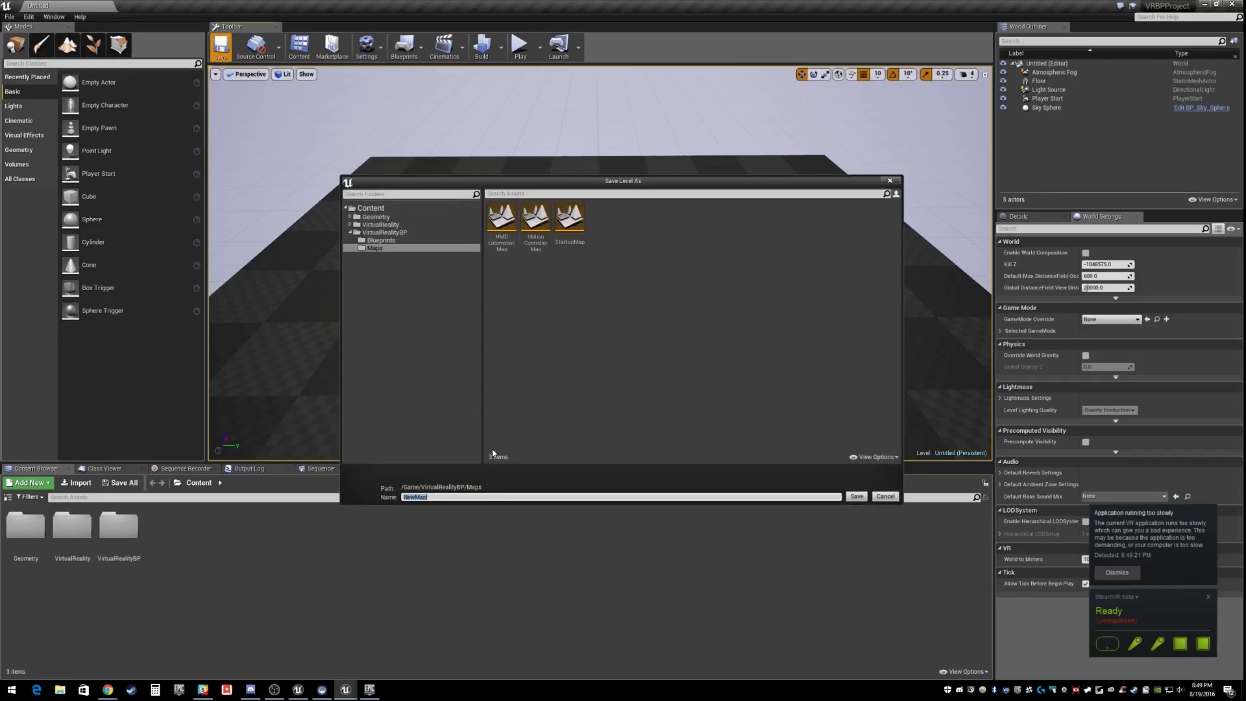
type("SuperMap")
key("Return")
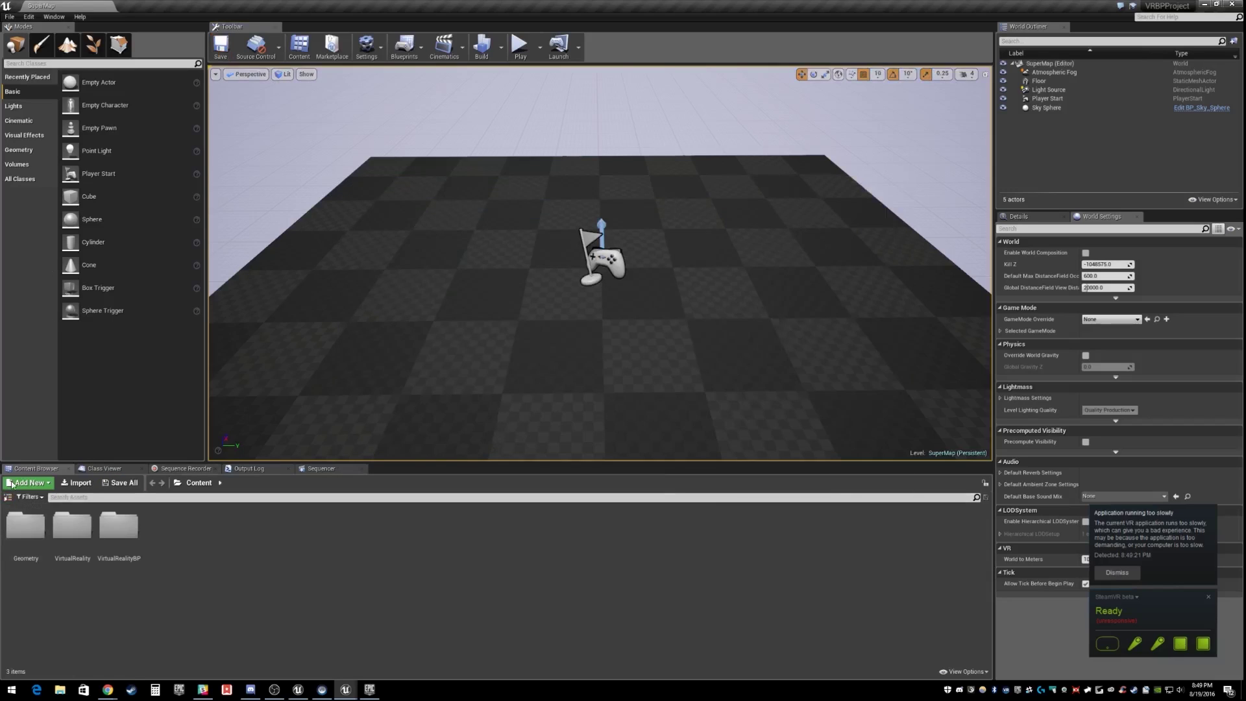
Step: Browse Content > VirtualRealityBP > Maps, then reload MotionControllerMap via File > Open Level
left_click(8, 497)
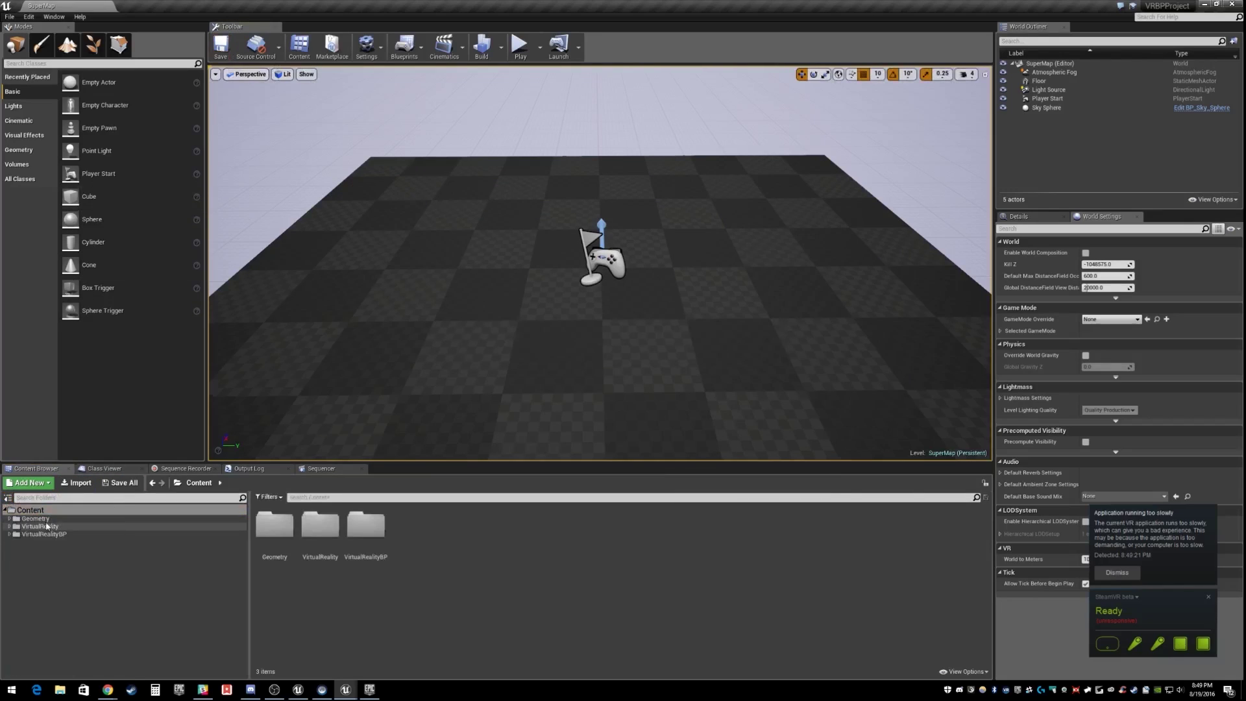
left_click(47, 527)
left_click(45, 535)
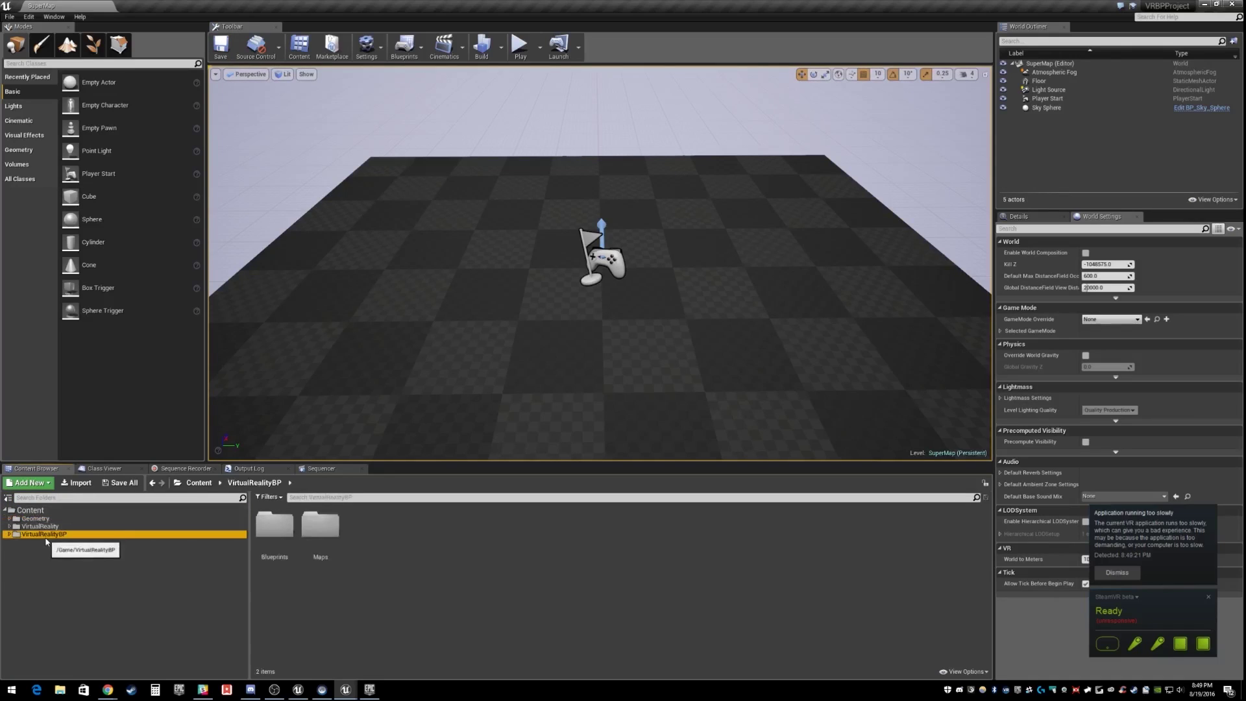
double_click(320, 525)
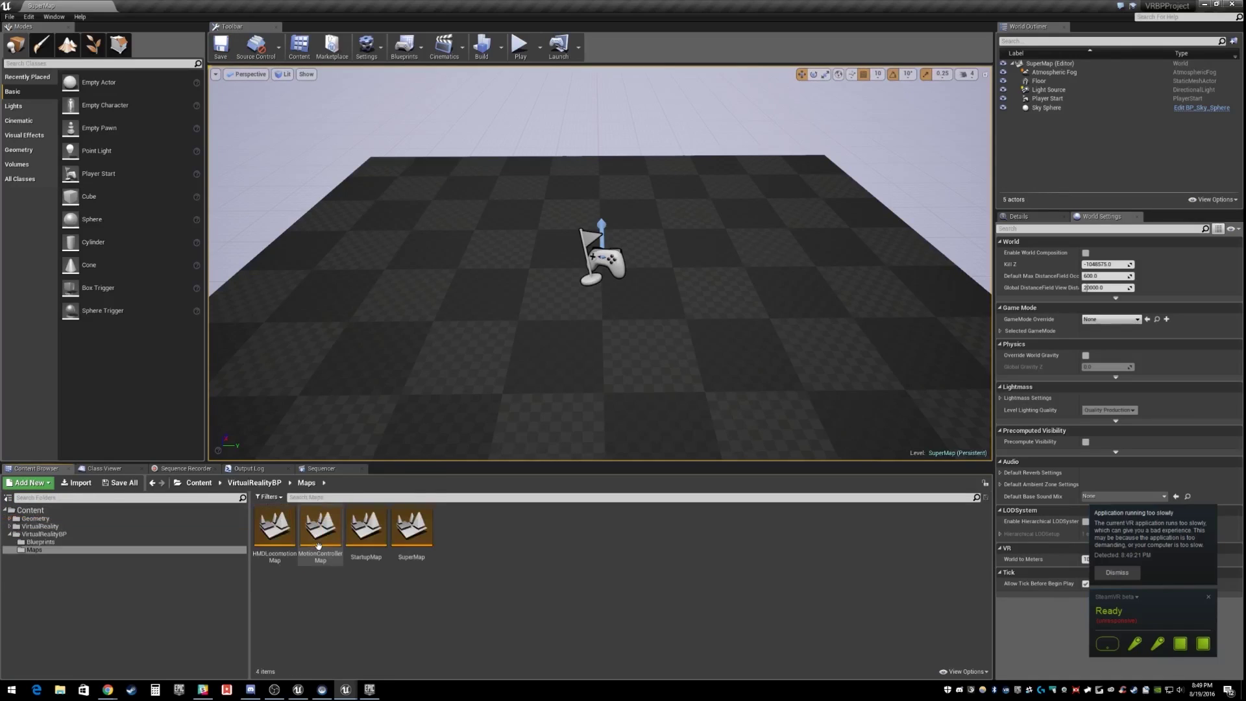
left_click(62, 512)
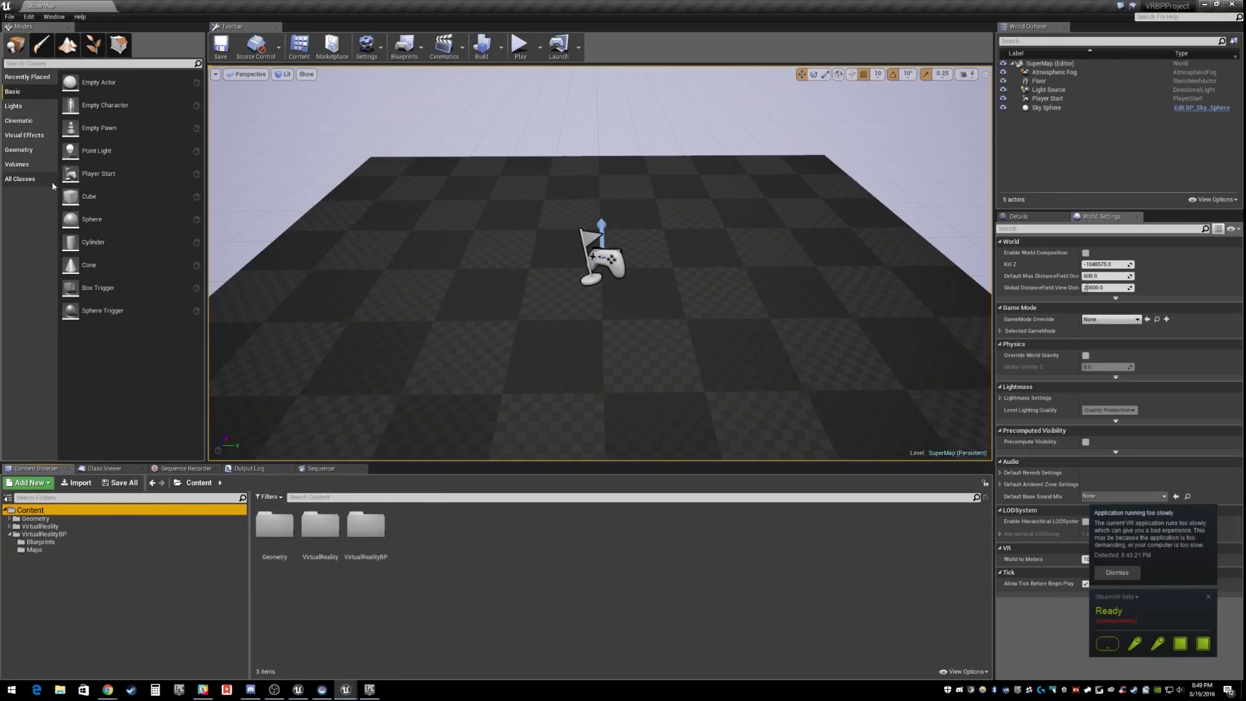
left_click(10, 16)
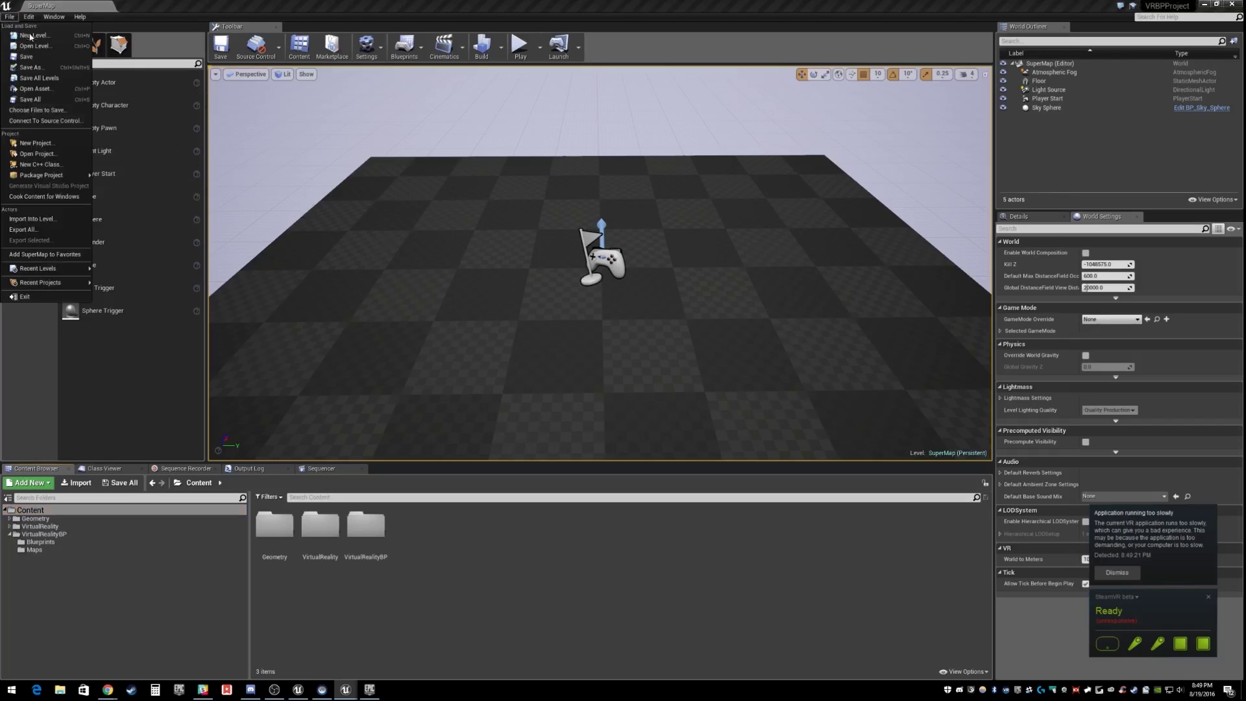
left_click(39, 47)
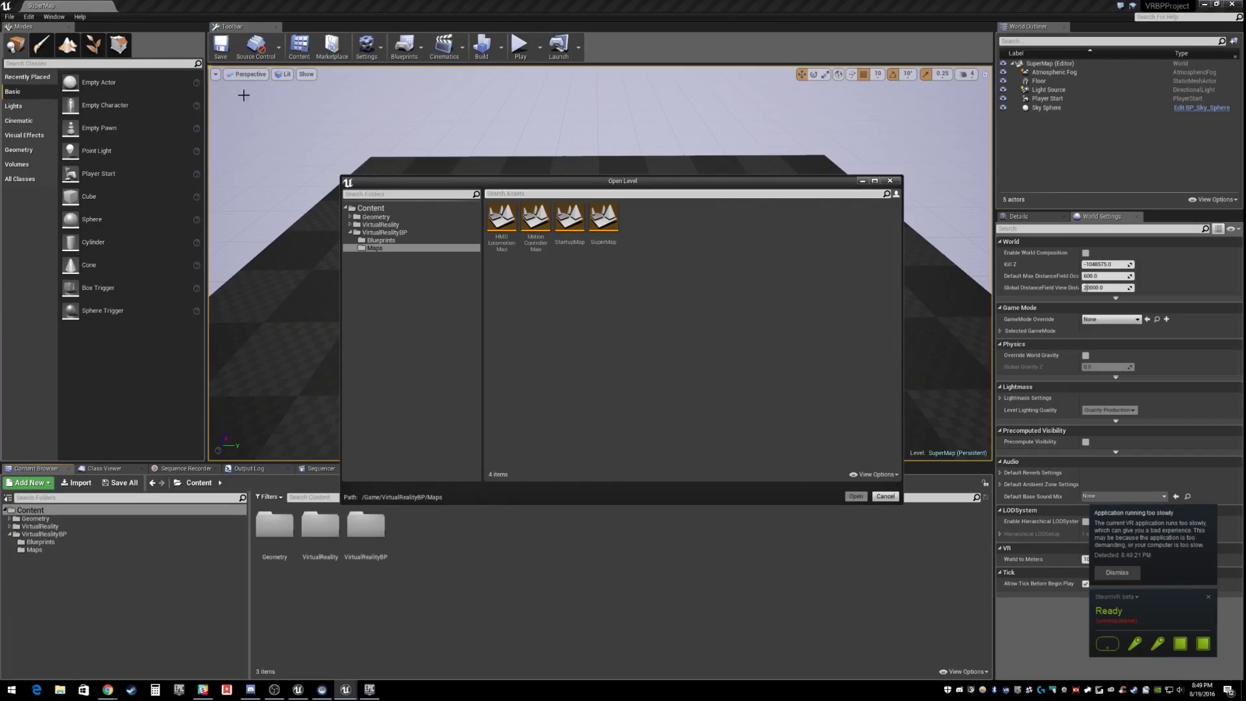
double_click(535, 217)
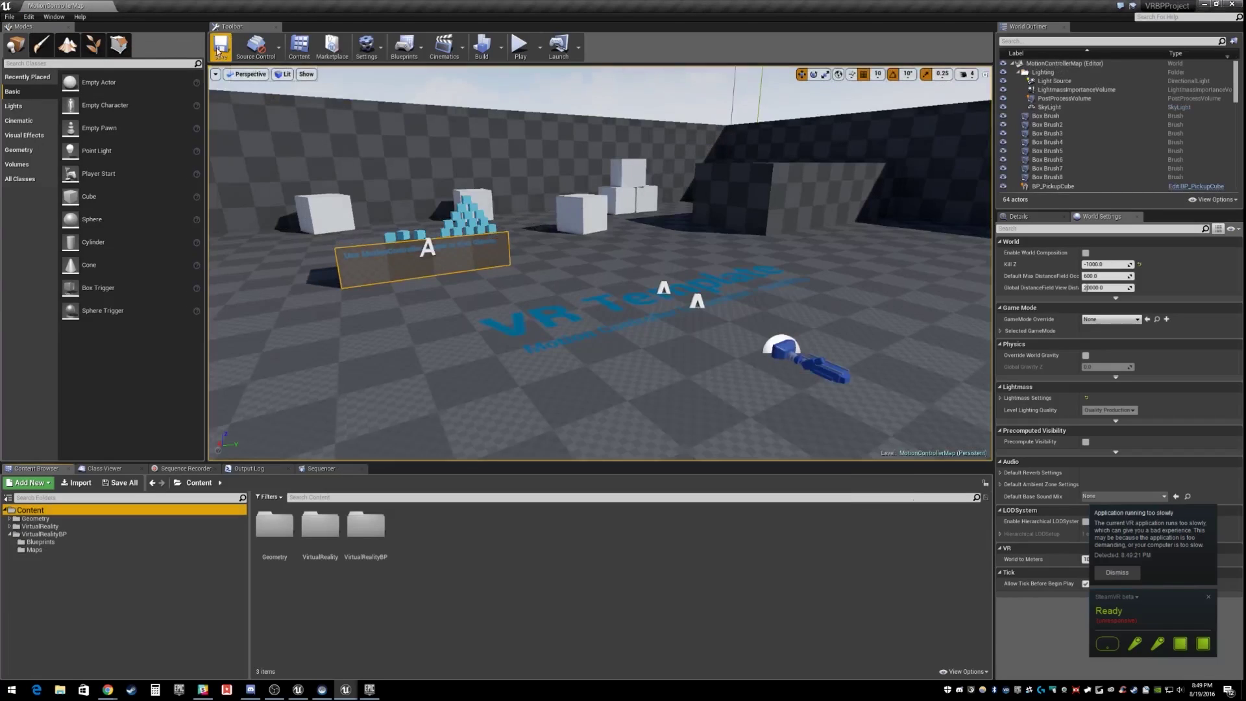
Step: Create a Core folder under Content with a UI subfolder inside it
left_click(219, 47)
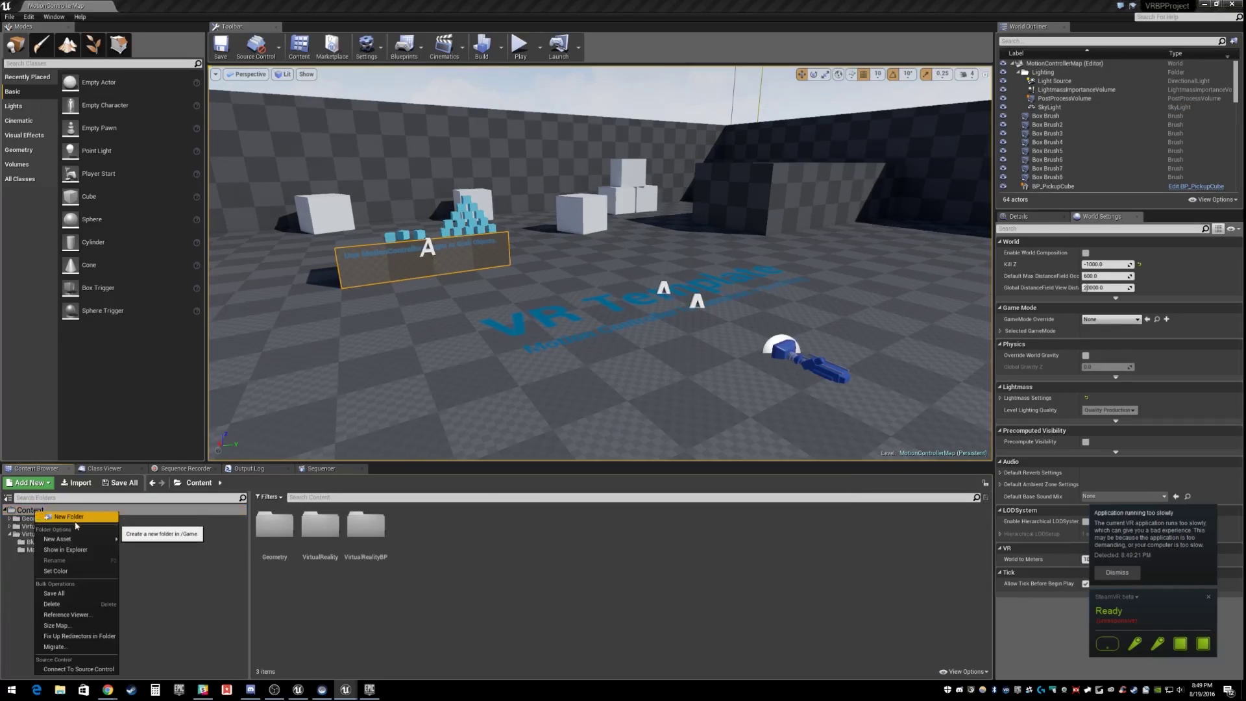
left_click(75, 522)
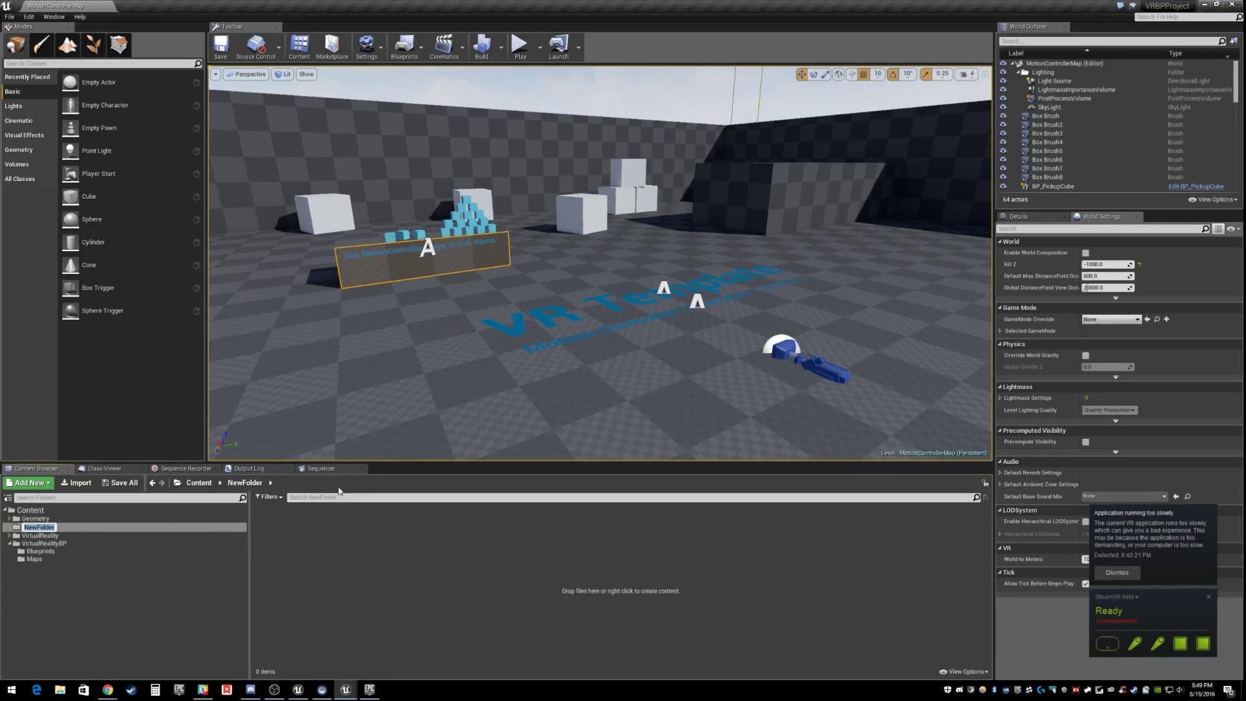
key("Return")
right_click(299, 533)
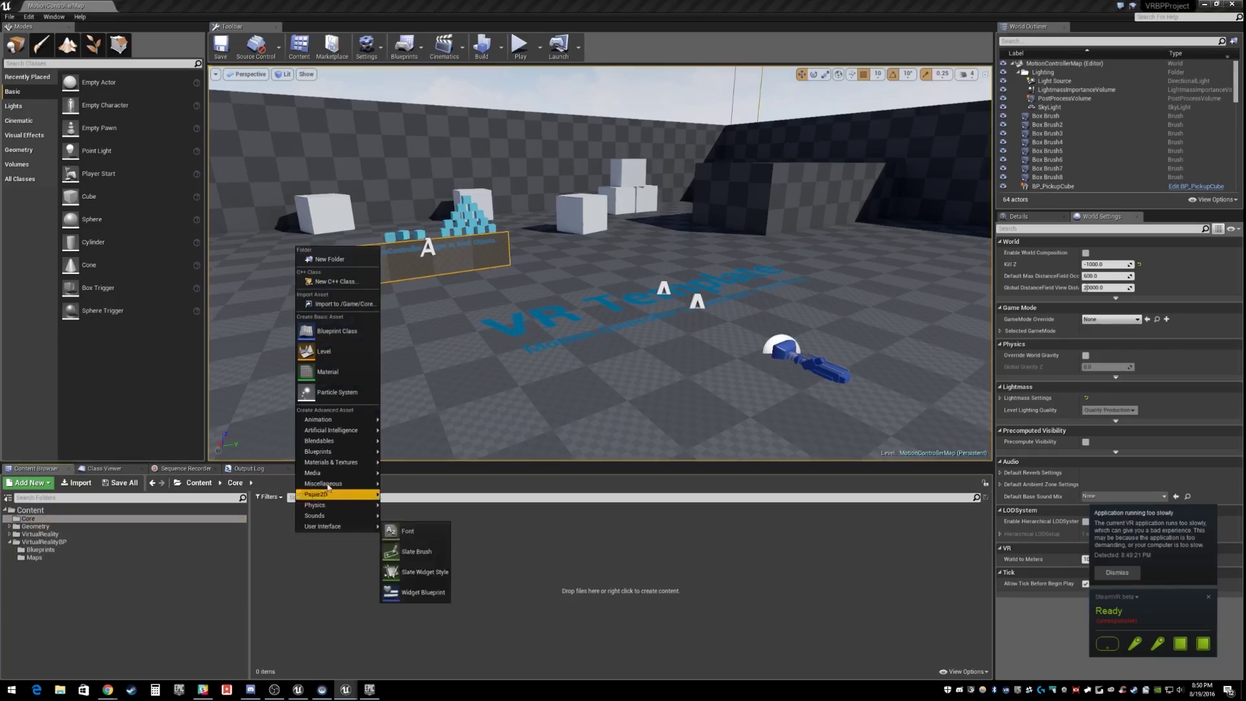
left_click(330, 259)
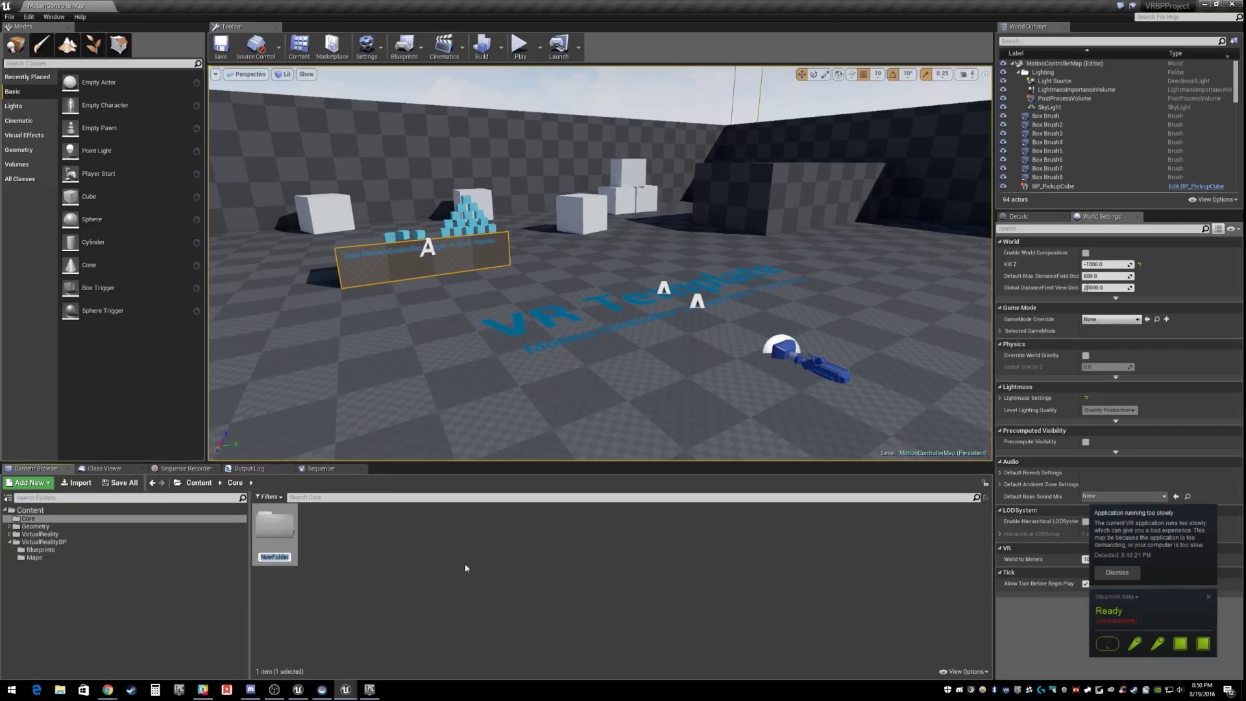
type("UI")
key("Return")
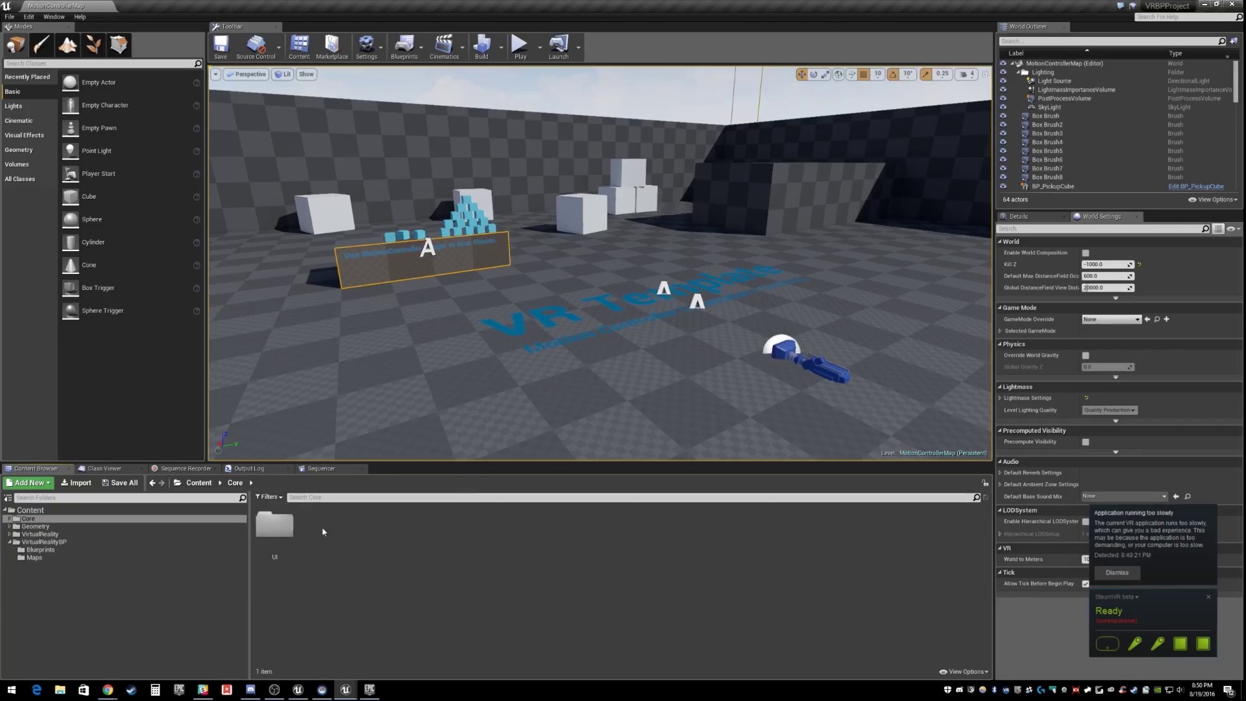
Step: Inside the UI folder, create a Widget Blueprint named WBP_VRMenu
double_click(281, 528)
right_click(312, 536)
mouse_move(350, 527)
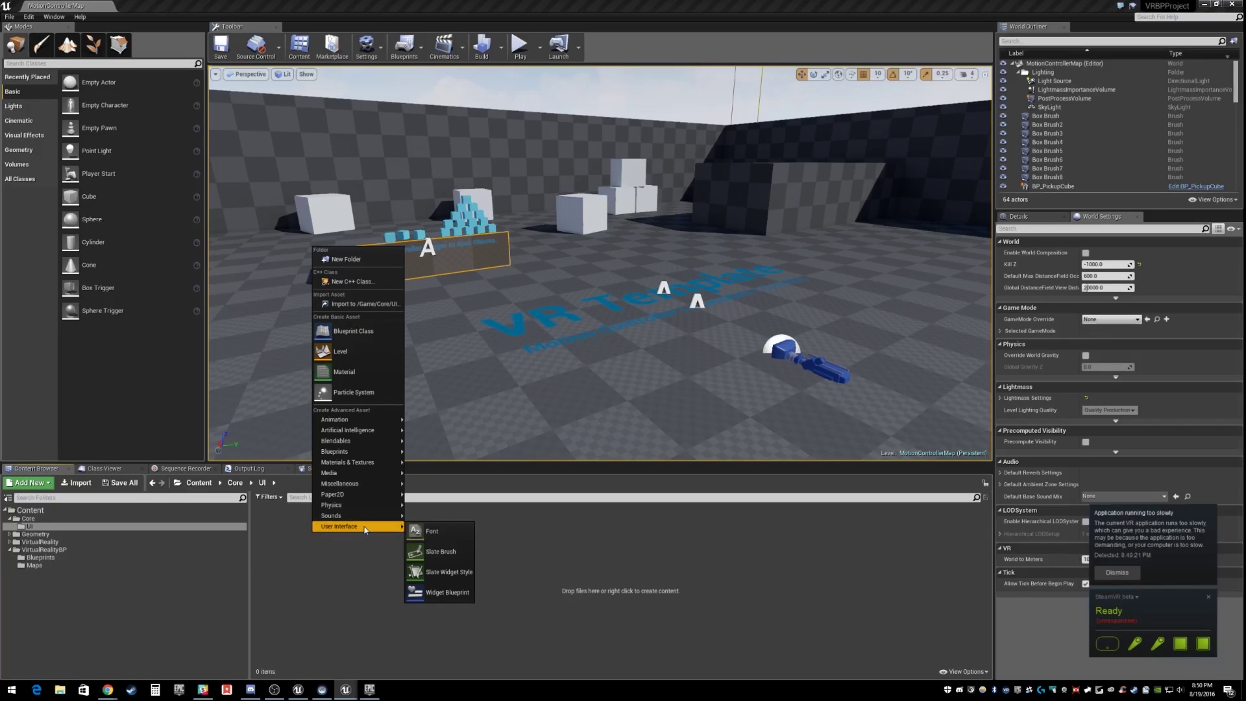
left_click(439, 593)
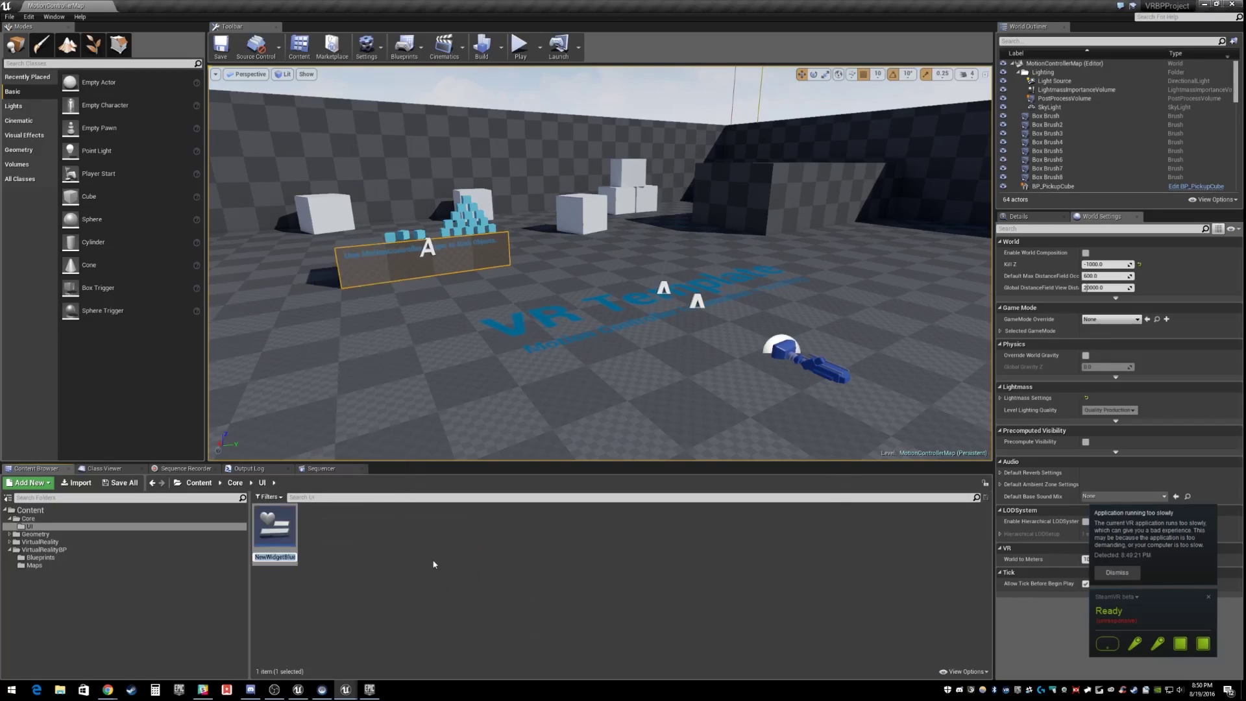
type("WBP_VRMenu")
key("Return")
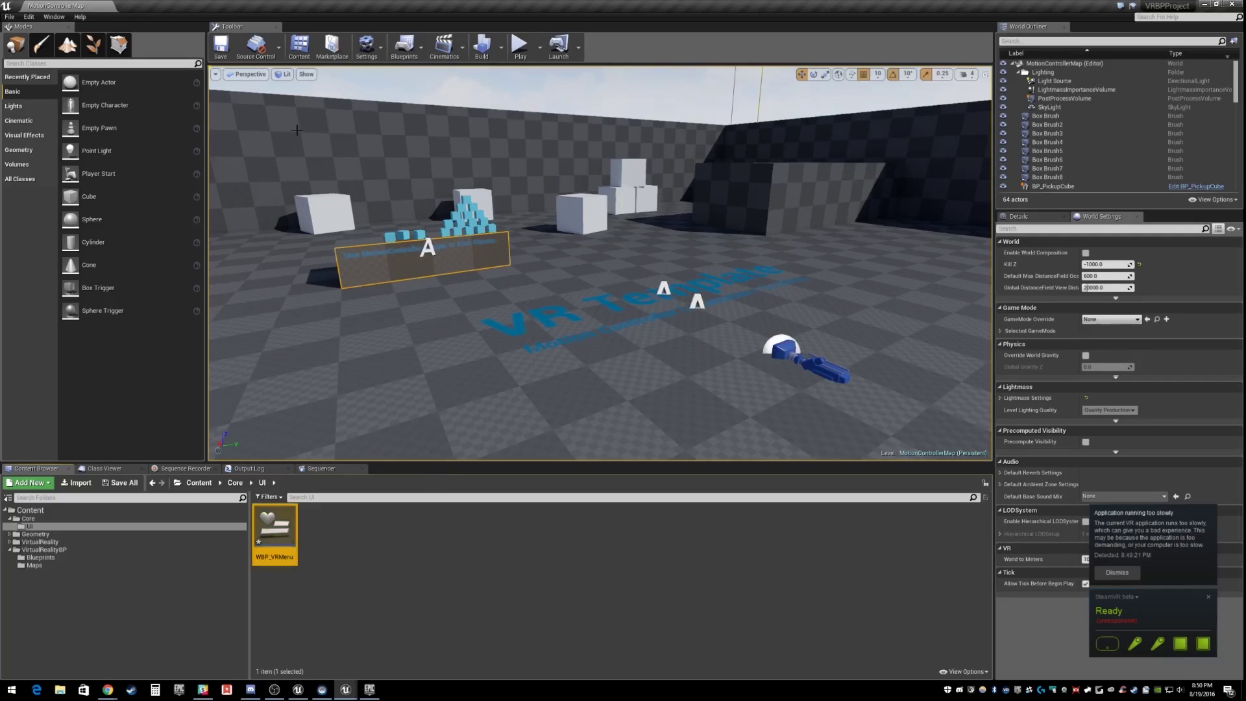
Step: In WBP_VRMenu, place a centre-anchored Button near the top, then drop in a second Button
double_click(283, 540)
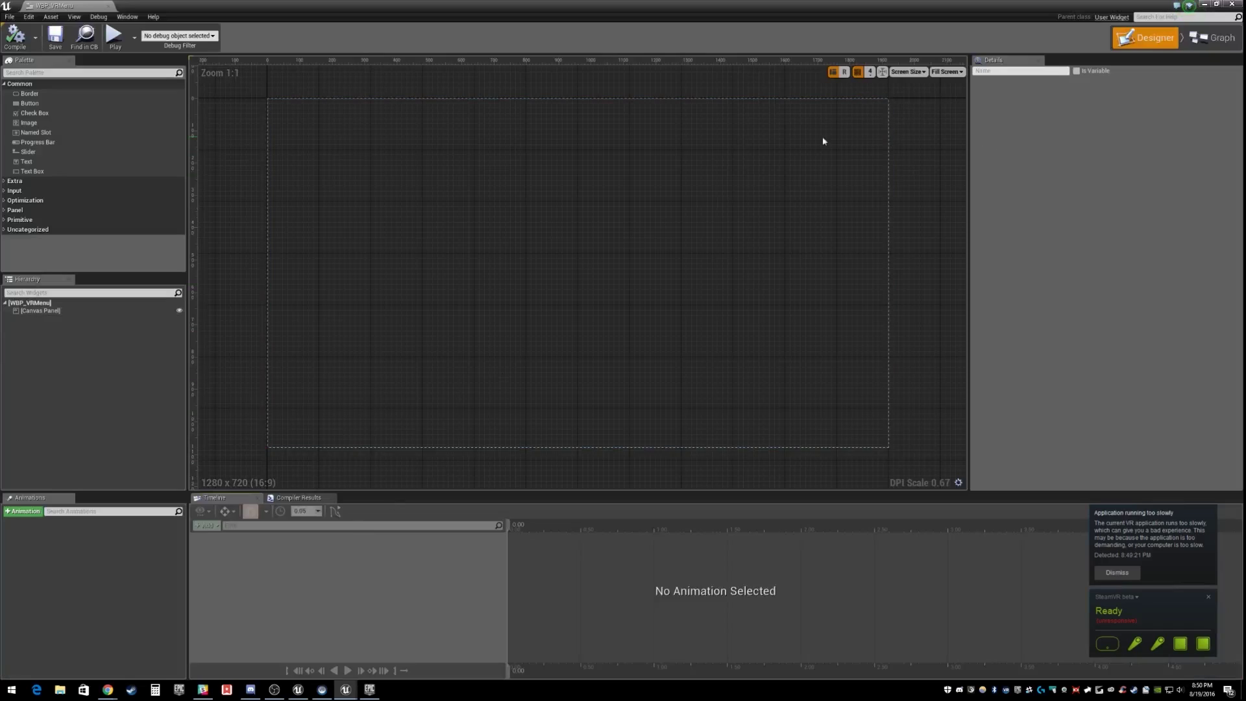
left_click(133, 104)
left_click_drag(146, 125, 550, 179)
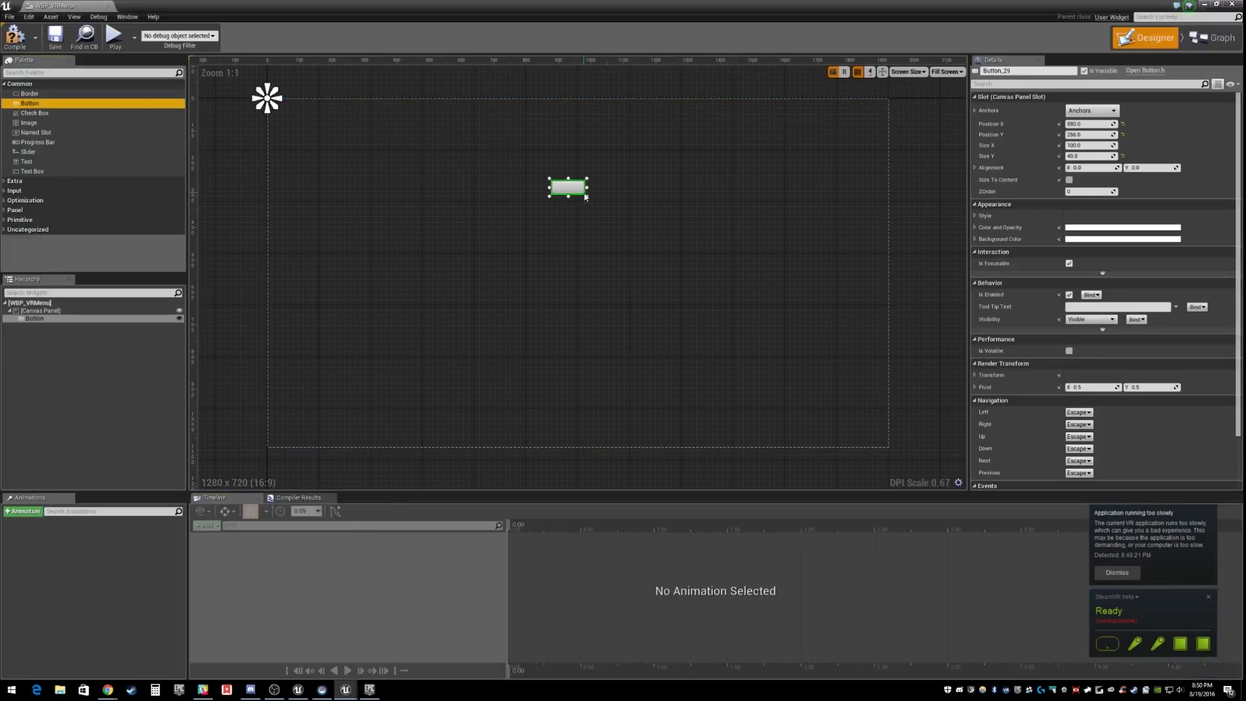
left_click_drag(267, 98, 578, 278)
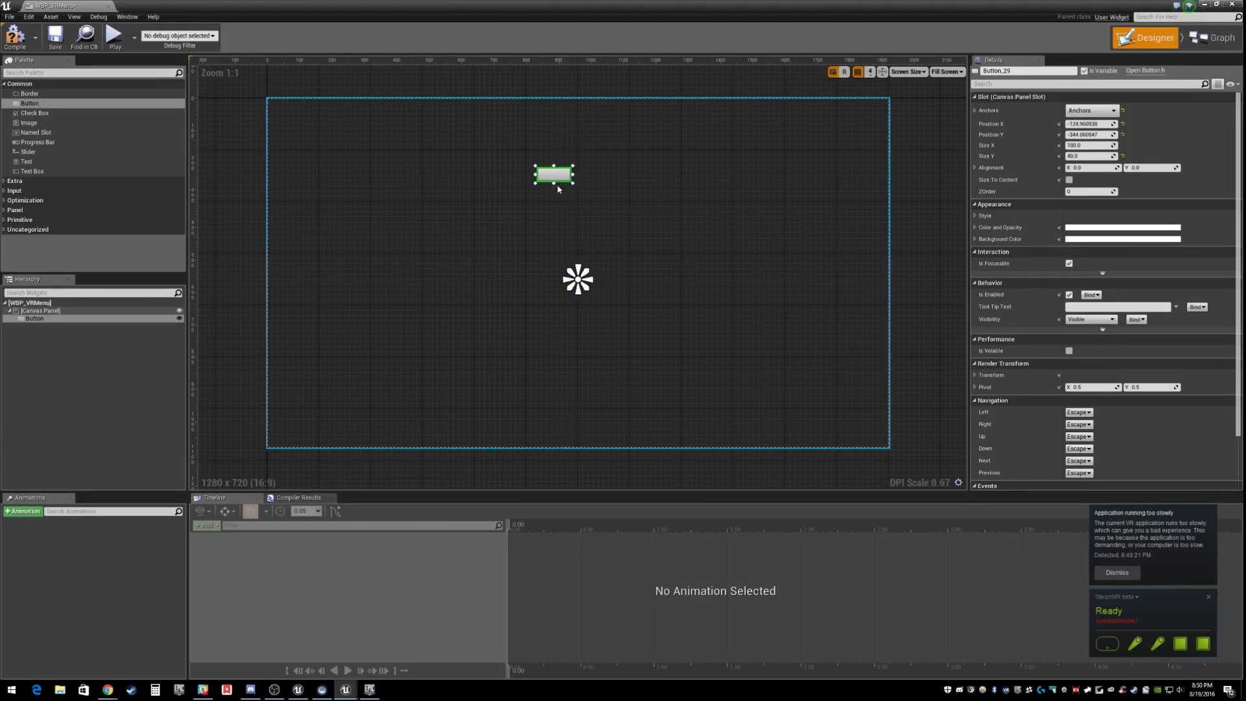
left_click_drag(559, 186, 599, 190)
left_click_drag(45, 103, 570, 287)
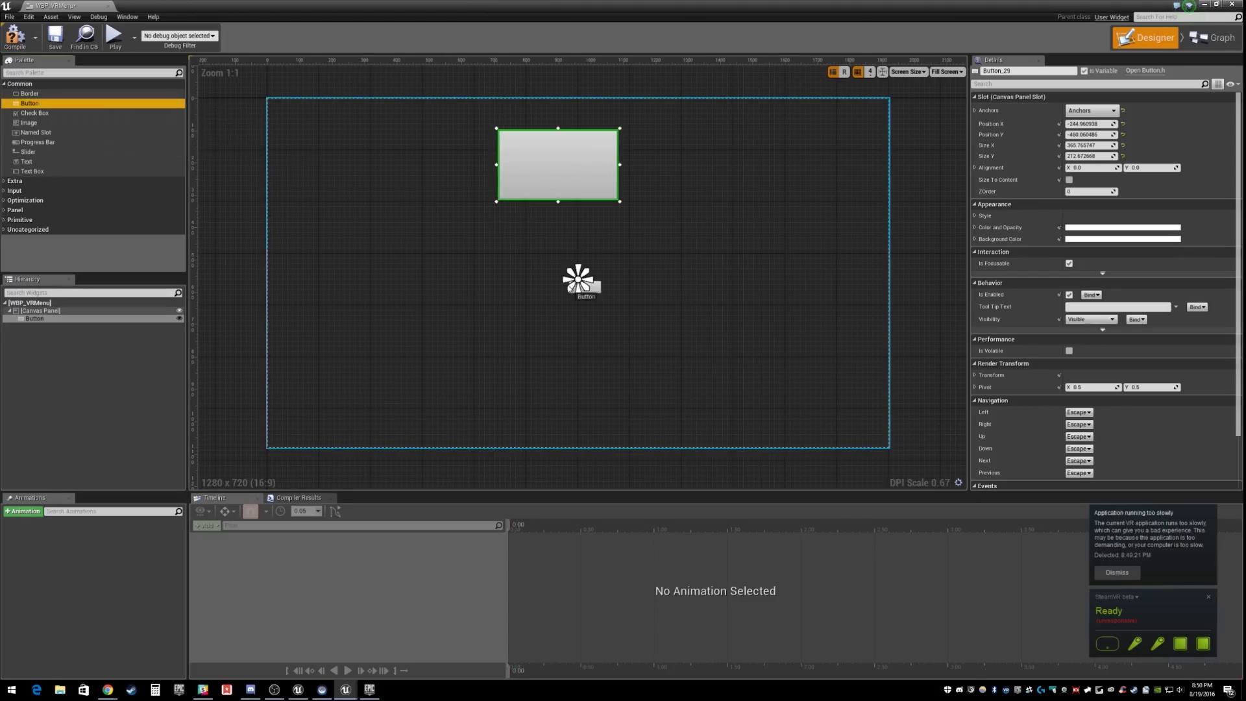
left_click_drag(505, 235, 624, 294)
Step: Select the second Button and add a Slider below the buttons
left_click(600, 279)
left_click(531, 240)
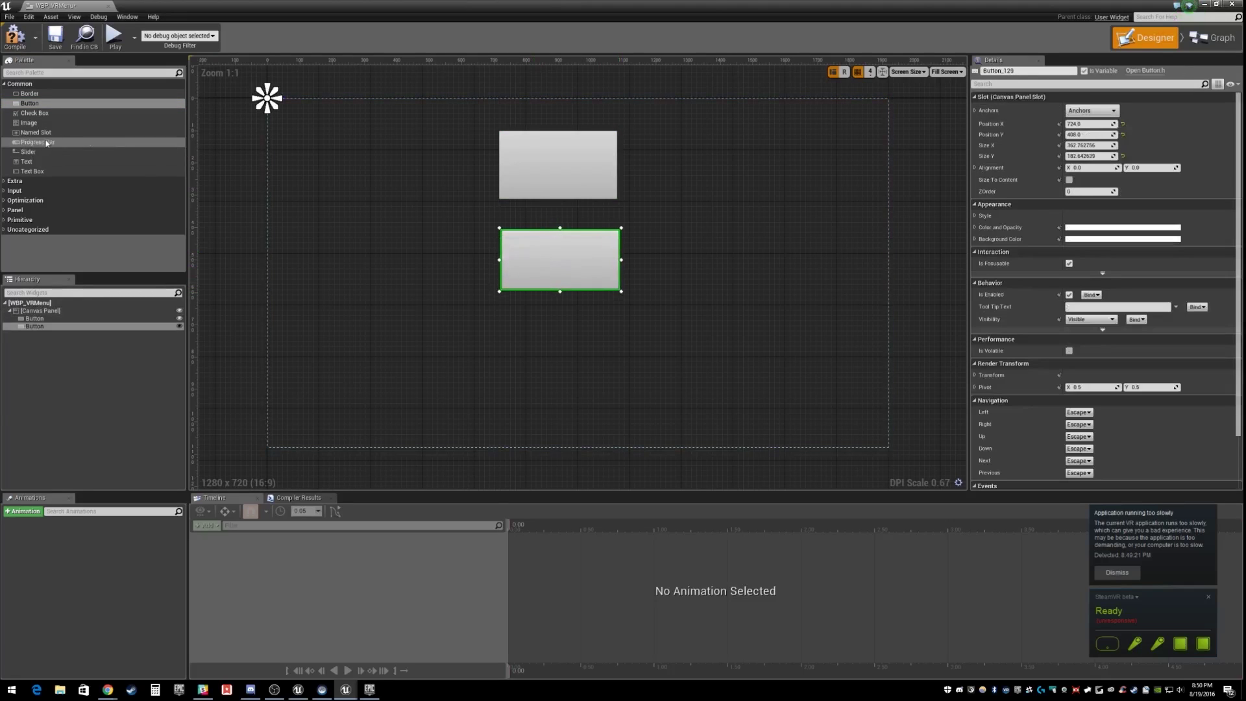
left_click_drag(35, 154, 626, 376)
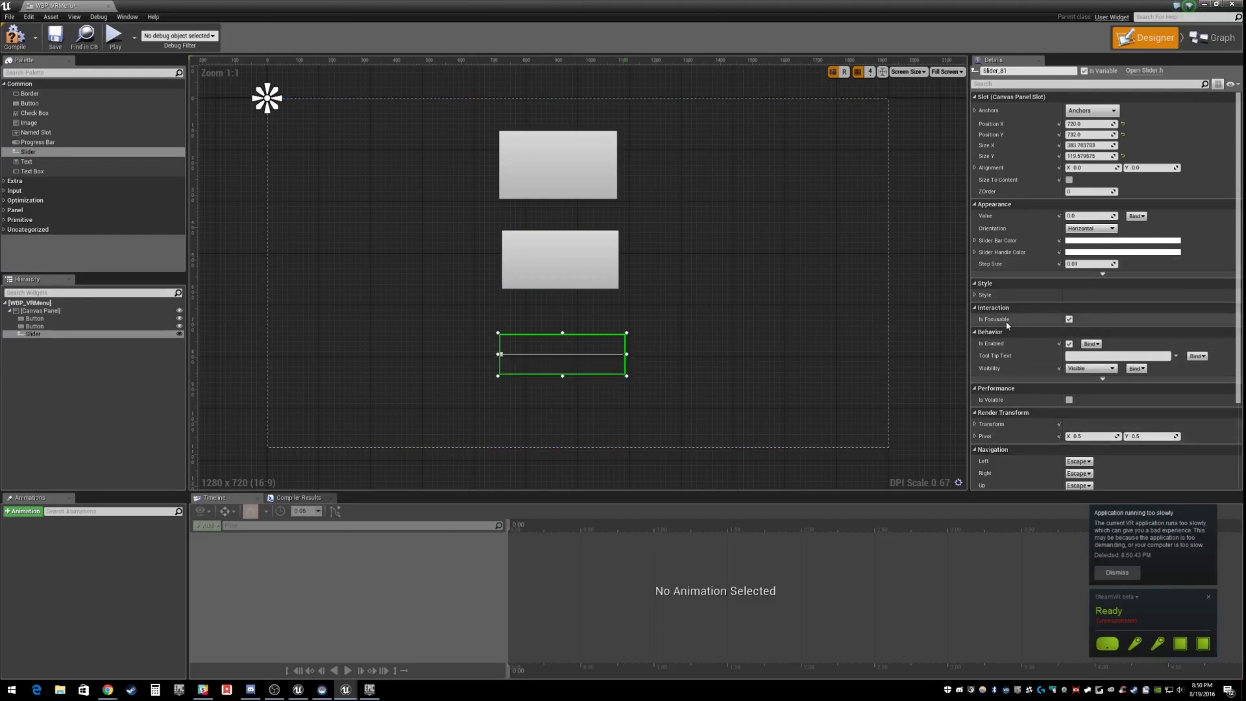
Step: Raise the Slider's Style Bar Thickness to about 22.36
left_click(976, 295)
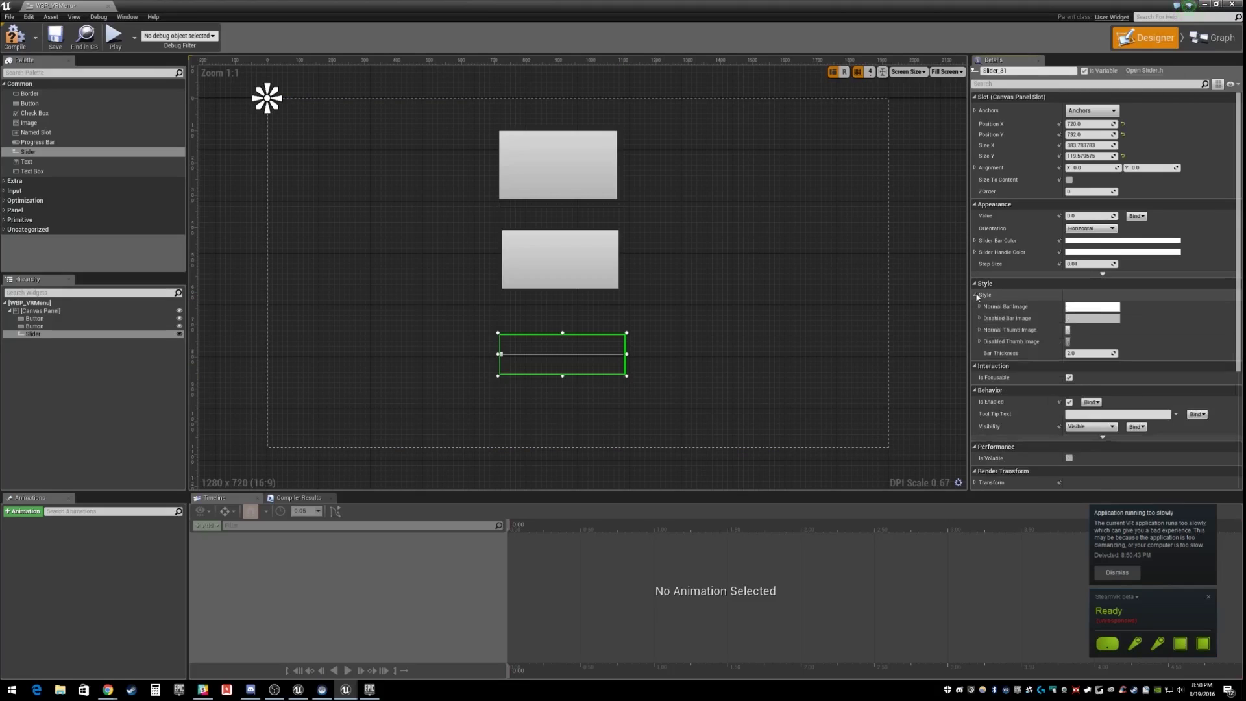
left_click(1083, 366)
left_click_drag(1091, 353, 1117, 353)
left_click(1075, 366)
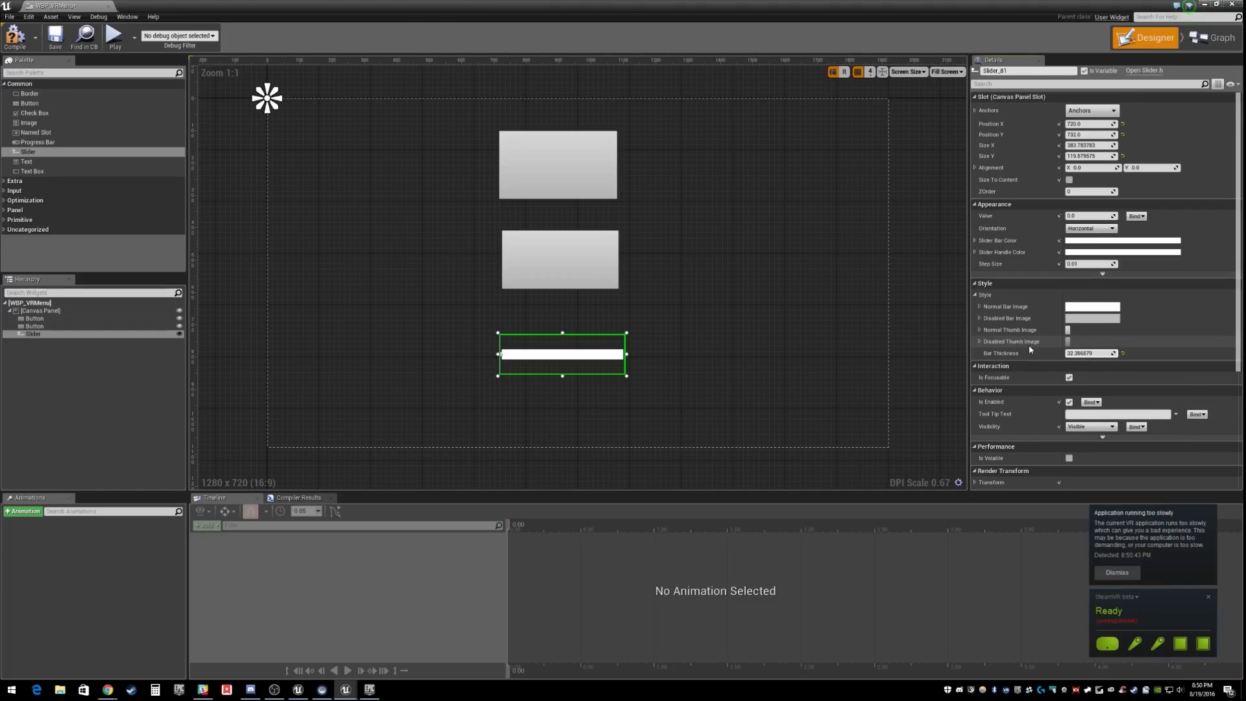
scroll(1030, 345, "down", 3)
scroll(1007, 322, "up", 3)
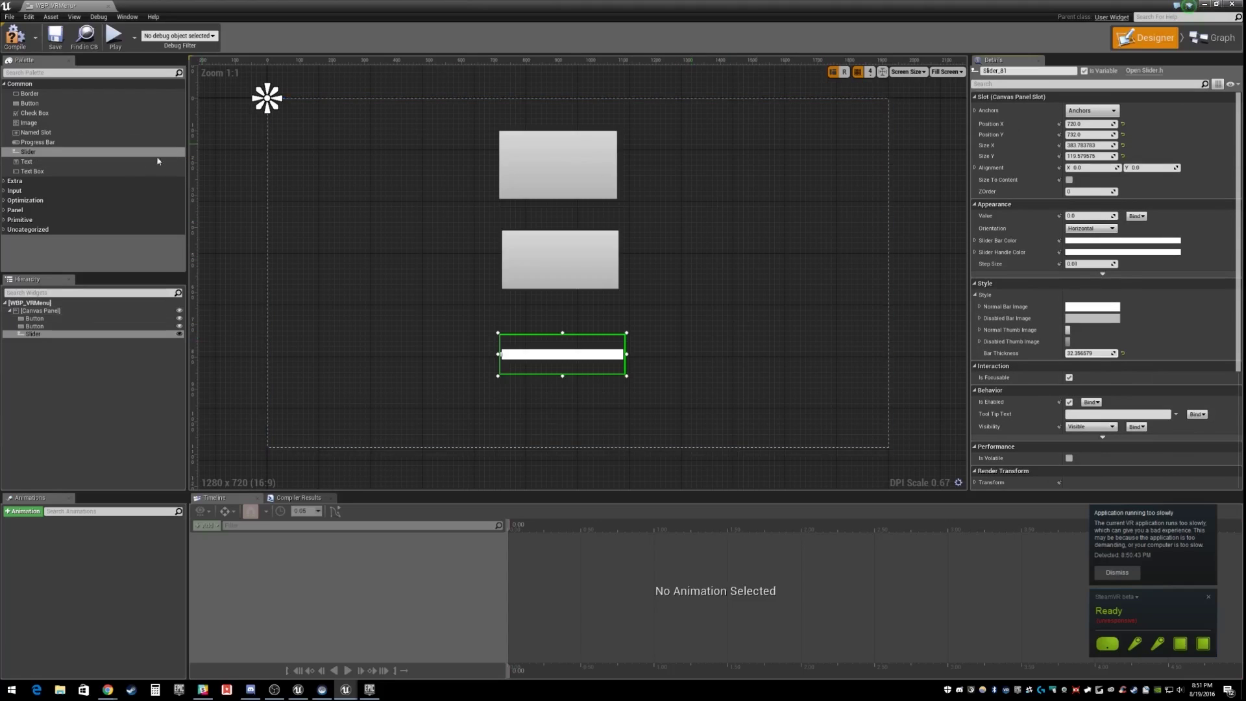
Step: Anchor the Slider and the middle Button at the canvas centre
left_click_drag(267, 98, 567, 355)
left_click(533, 247)
left_click_drag(267, 99, 548, 294)
Step: Add Text labels inside the top and middle Buttons and edit the middle label
left_click(558, 169)
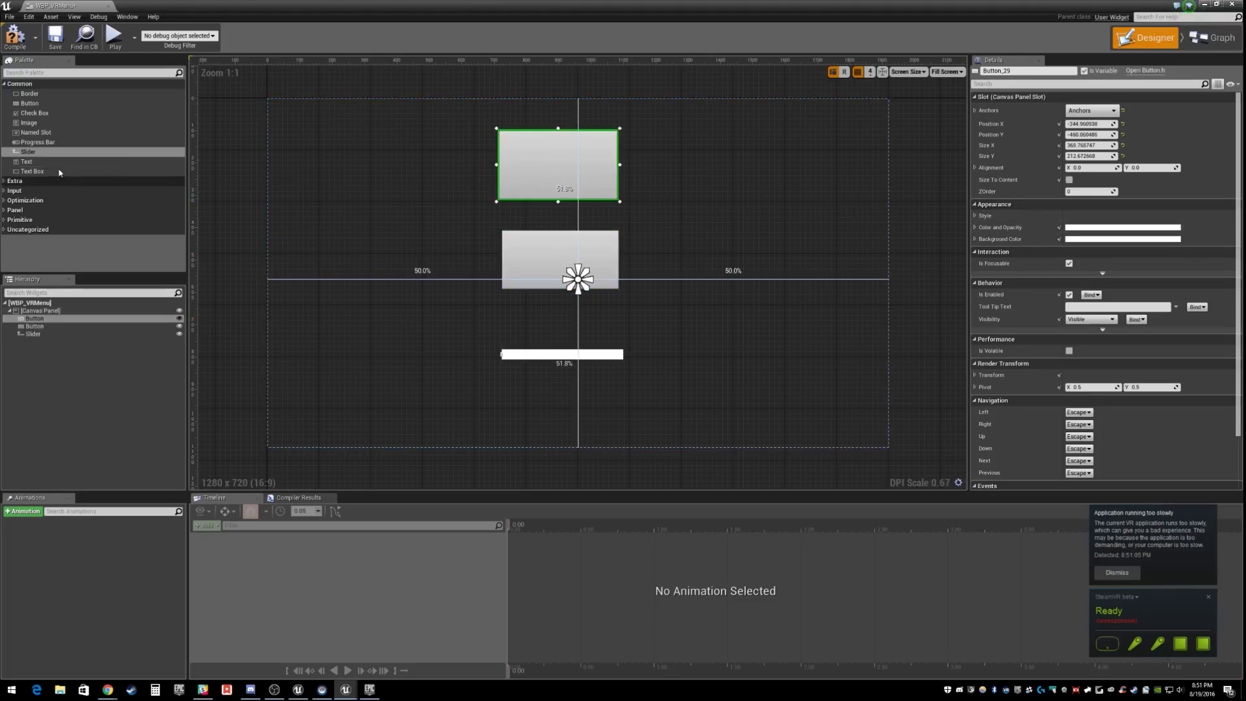
left_click_drag(39, 162, 554, 175)
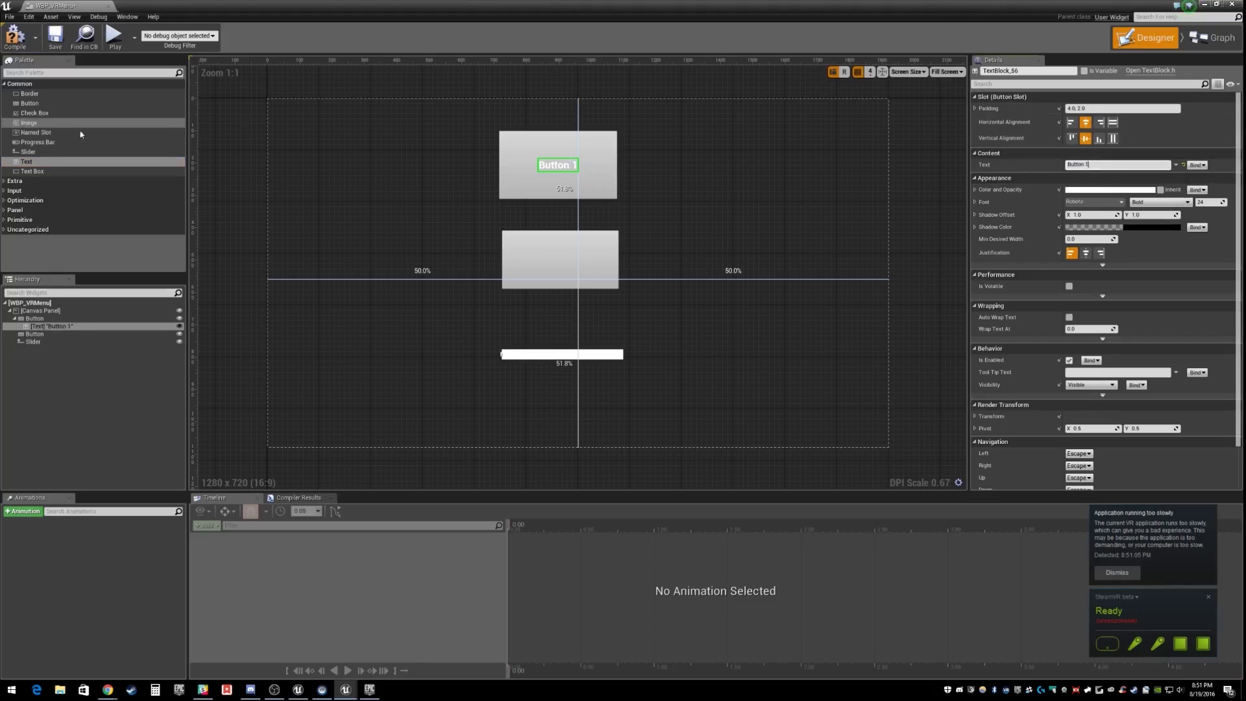
left_click_drag(27, 162, 561, 259)
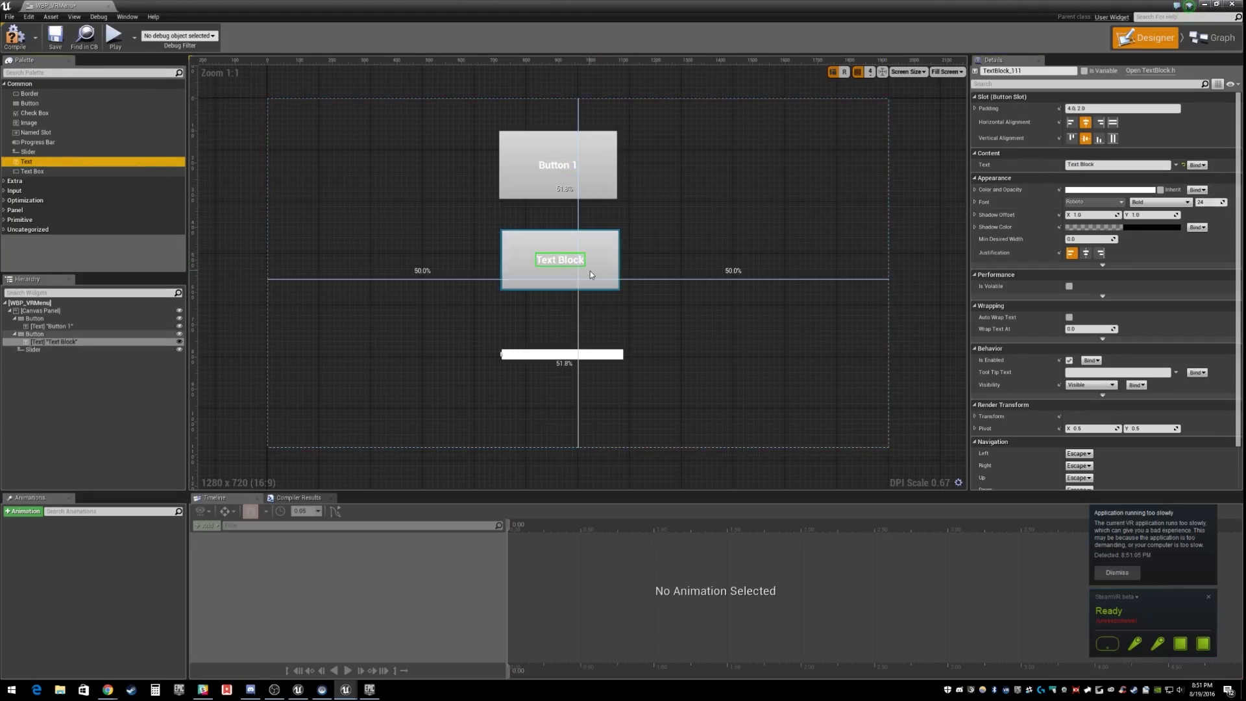
left_click(1108, 166)
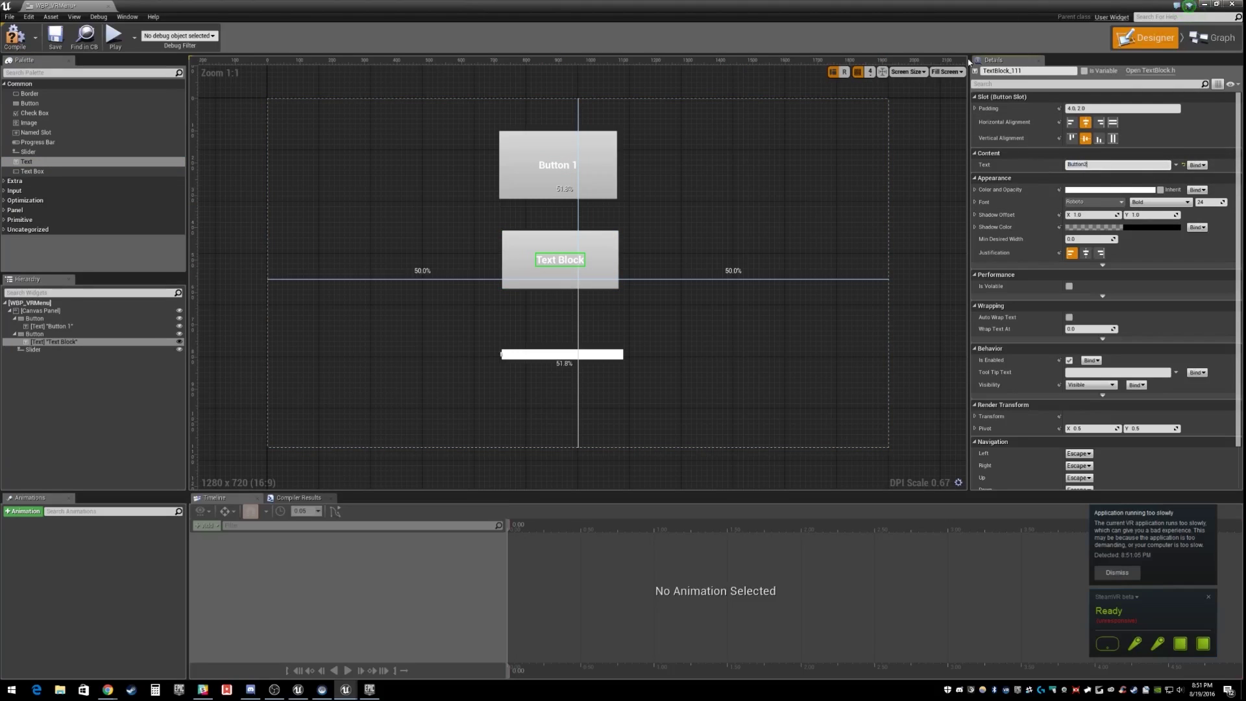
key("ctrl+a")
Step: Set the top label to 'Button 1' and save the widget
left_click(555, 163)
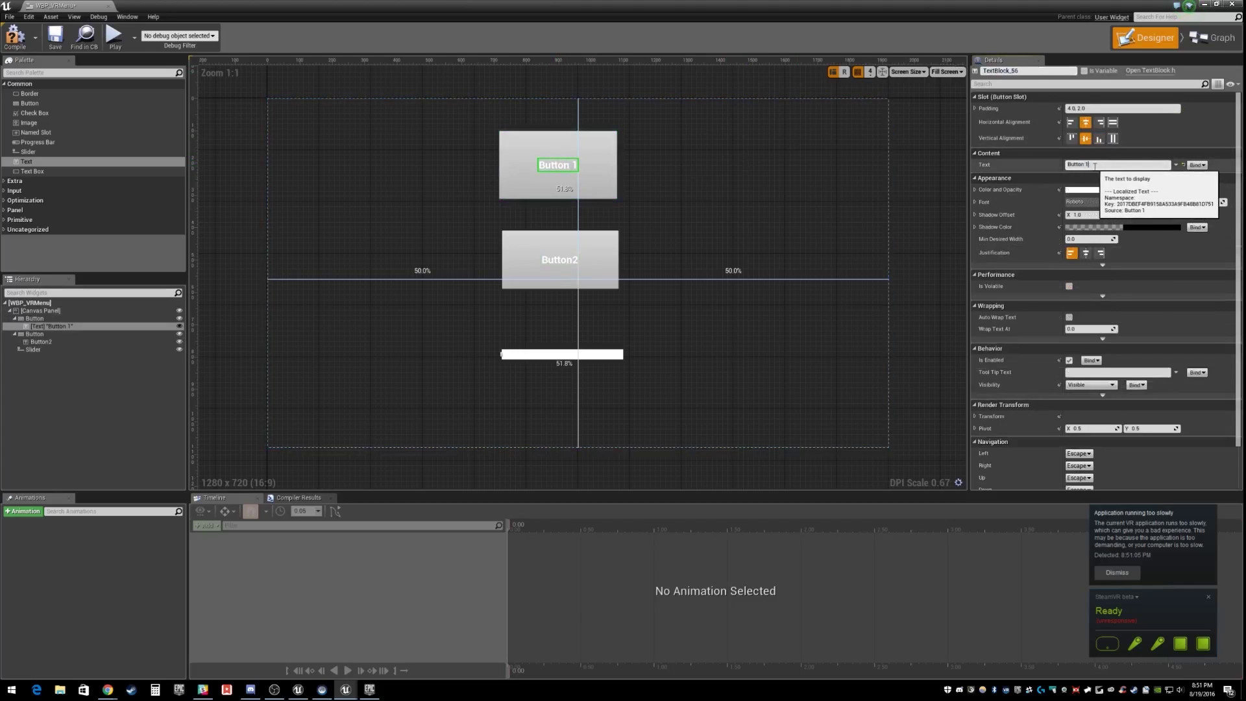
left_click(1077, 165)
key("ctrl+c")
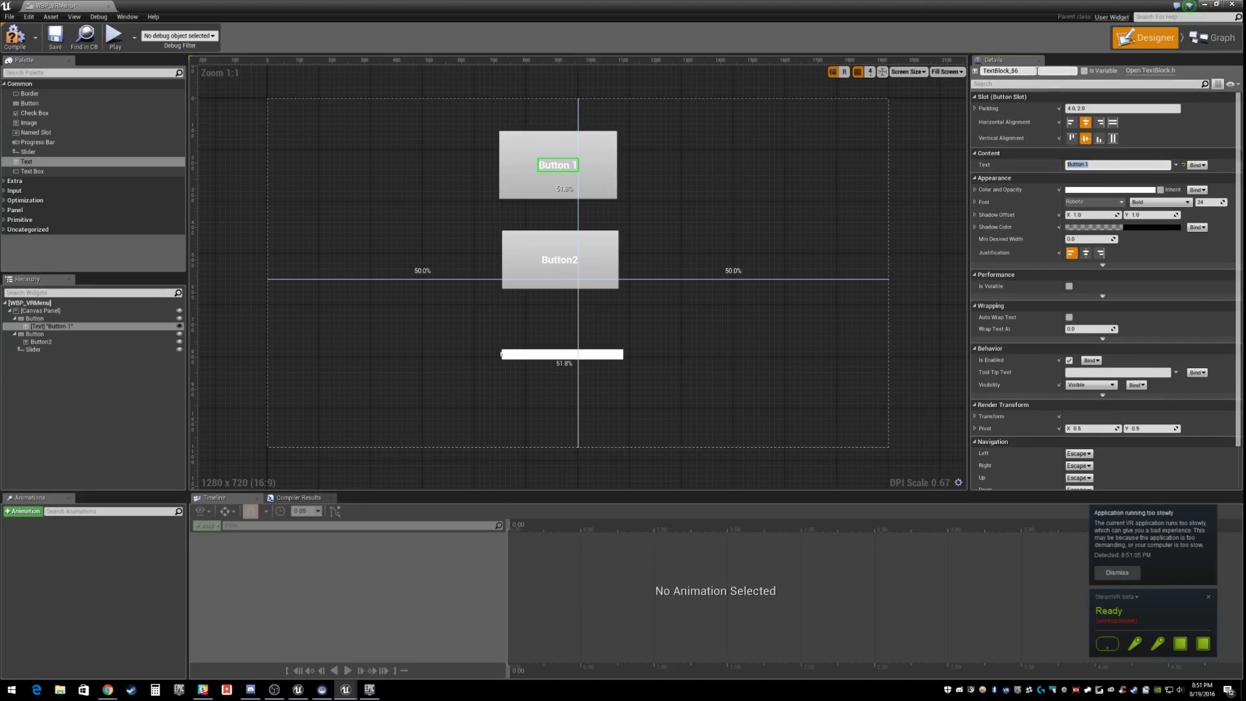
left_click(1031, 72)
key("ctrl+v")
key("Return")
left_click(54, 36)
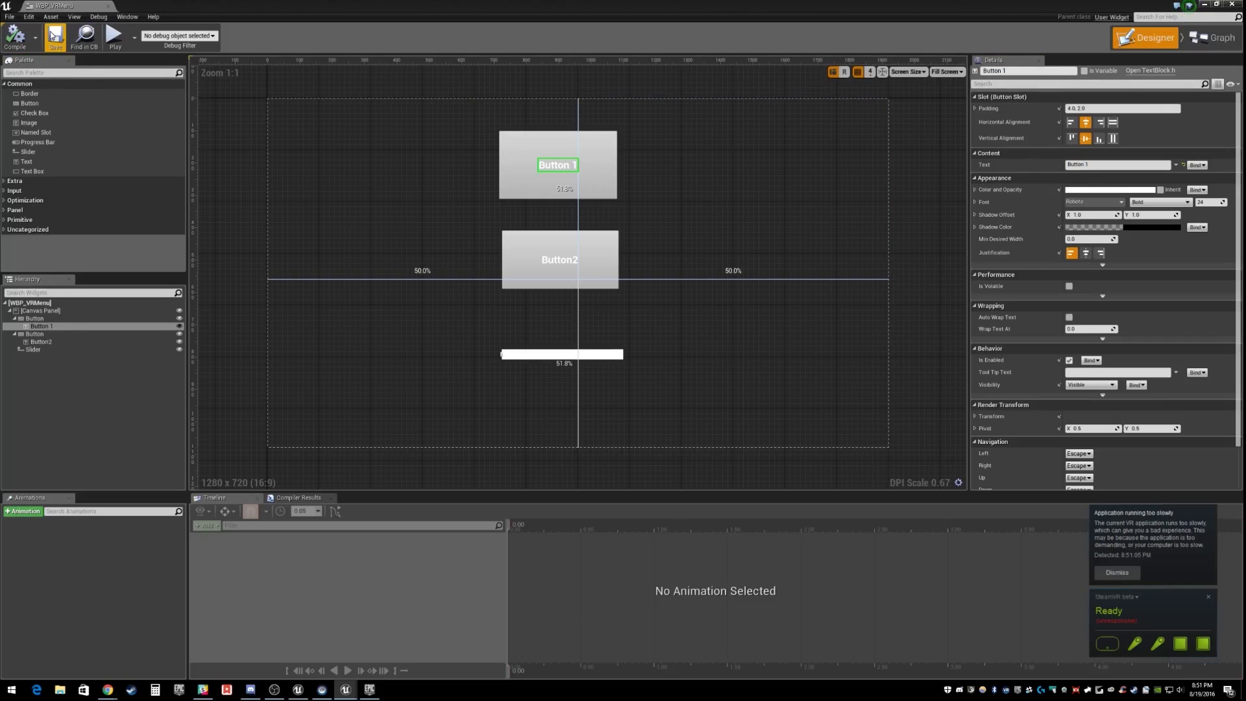
Step: Change the second button's label text to 'Button 2' and save with Ctrl+S
left_click(566, 260)
right_click(1088, 174)
left_click(1117, 188)
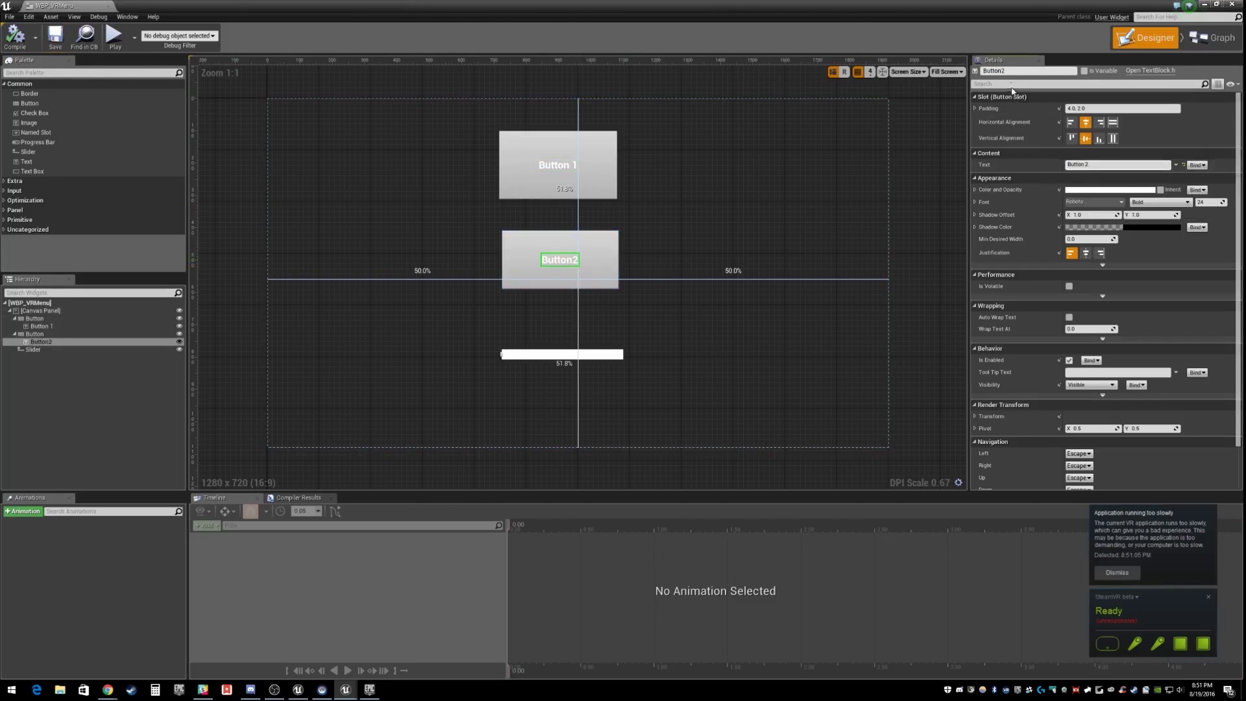
left_click(1003, 71)
key("BackSpace")
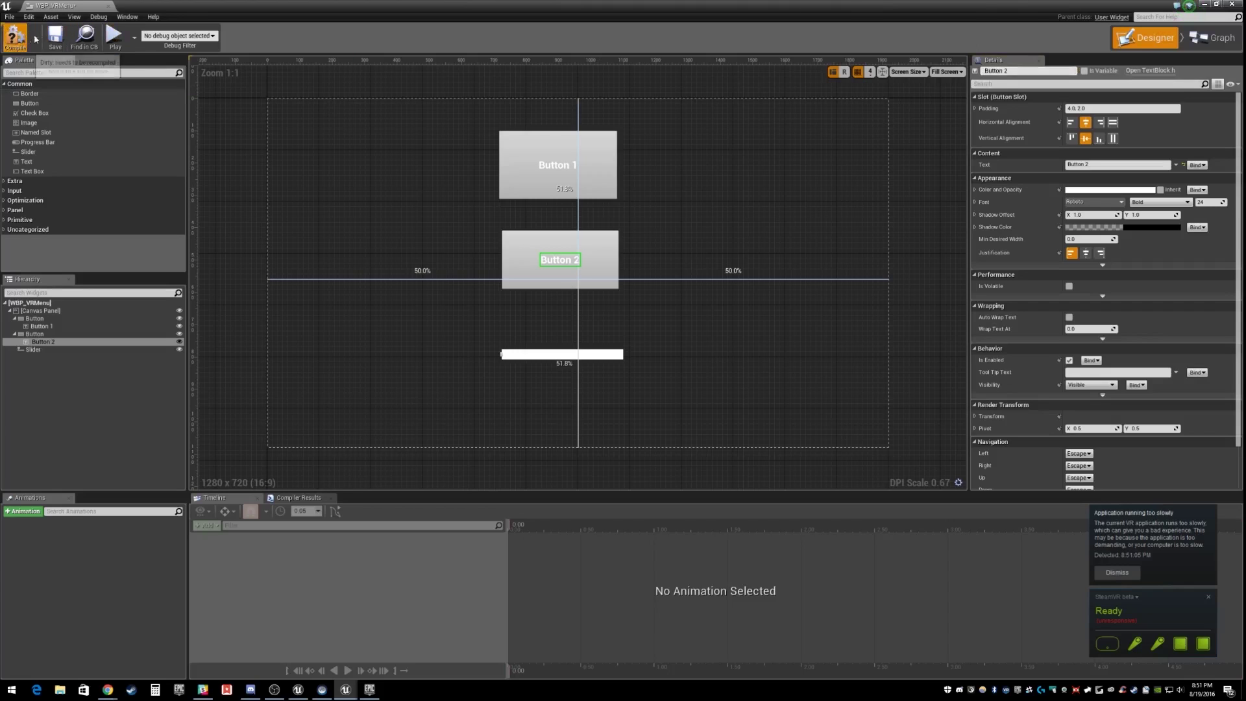
key("ctrl+s")
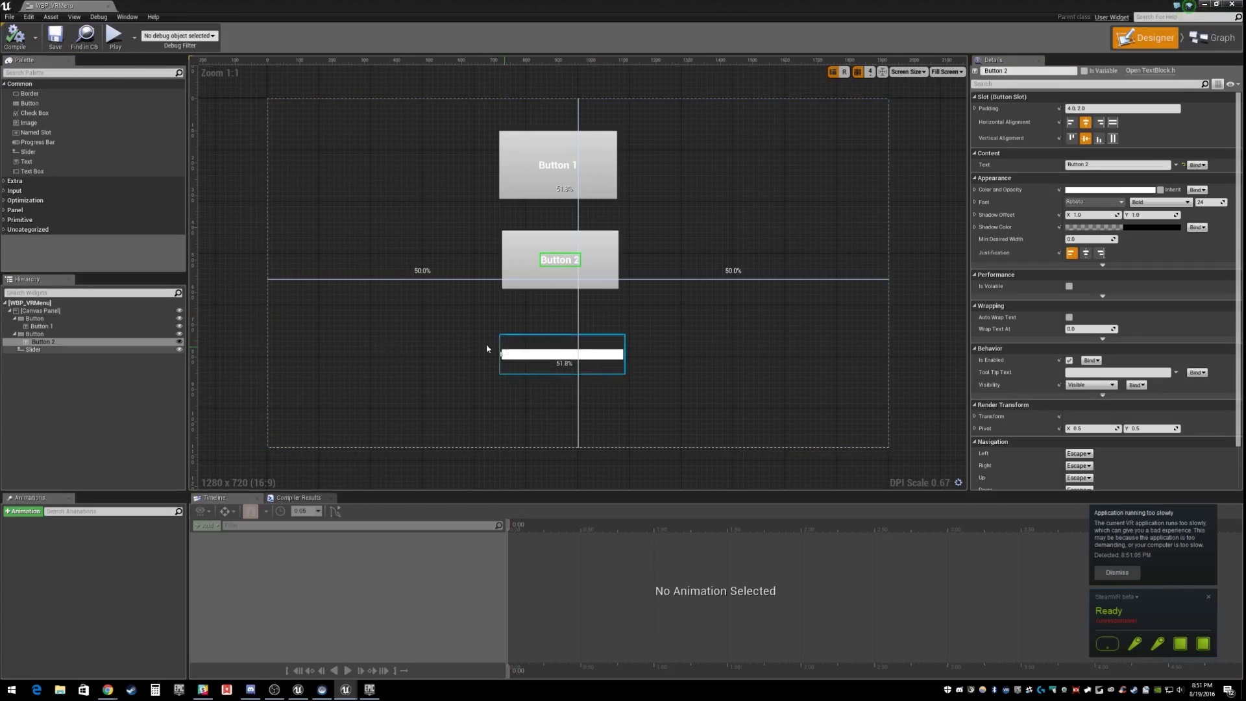
Step: Add an OnClicked event for Button_1 from its Details Events section
left_click(374, 272)
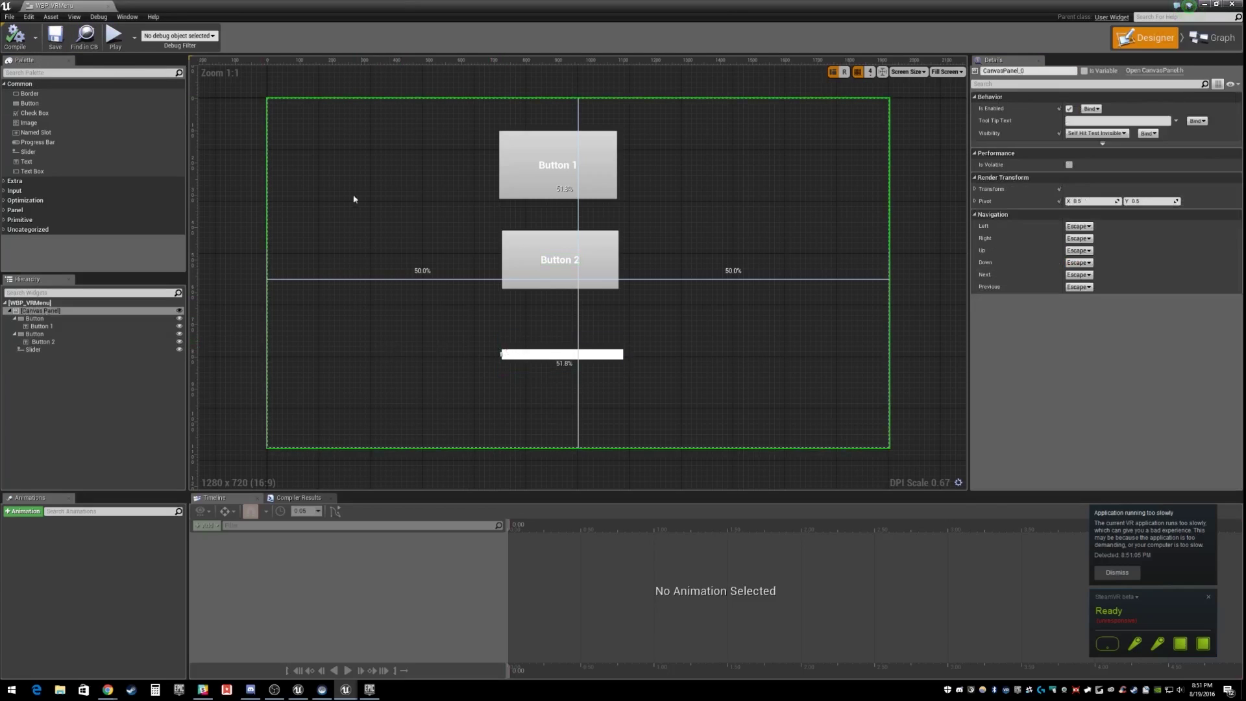
left_click(523, 154)
scroll(1102, 435, "down", 2)
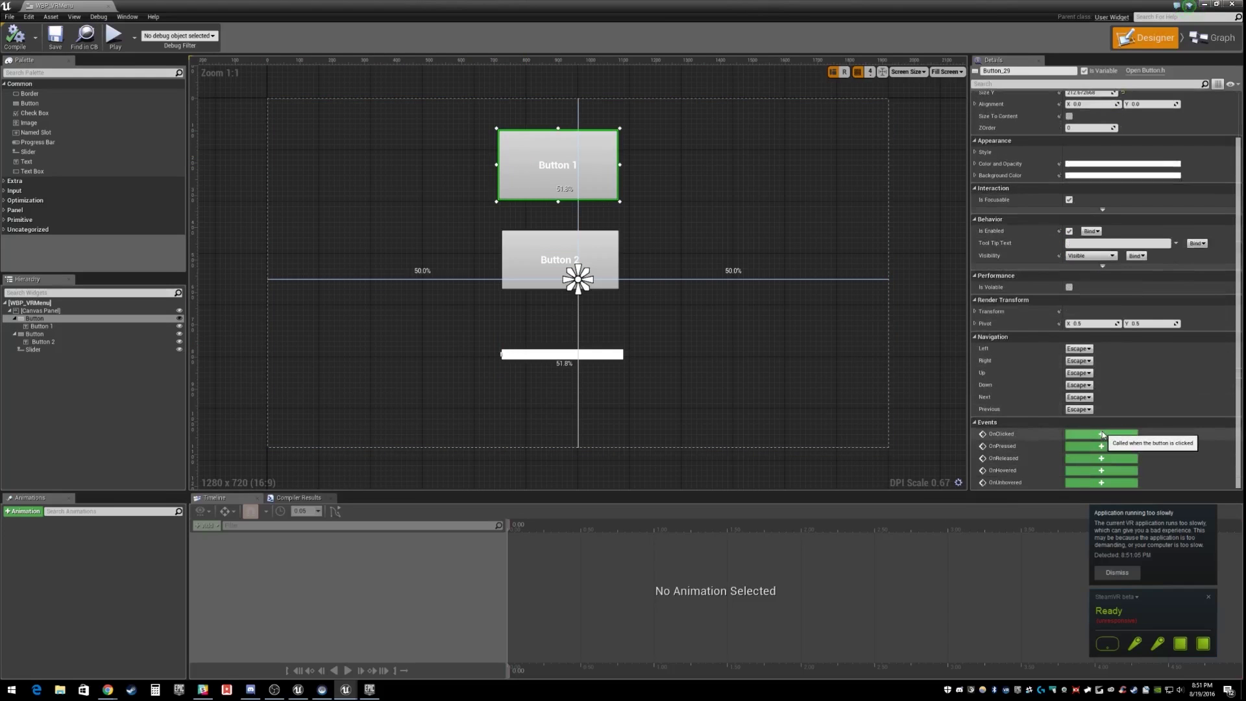
left_click(1103, 435)
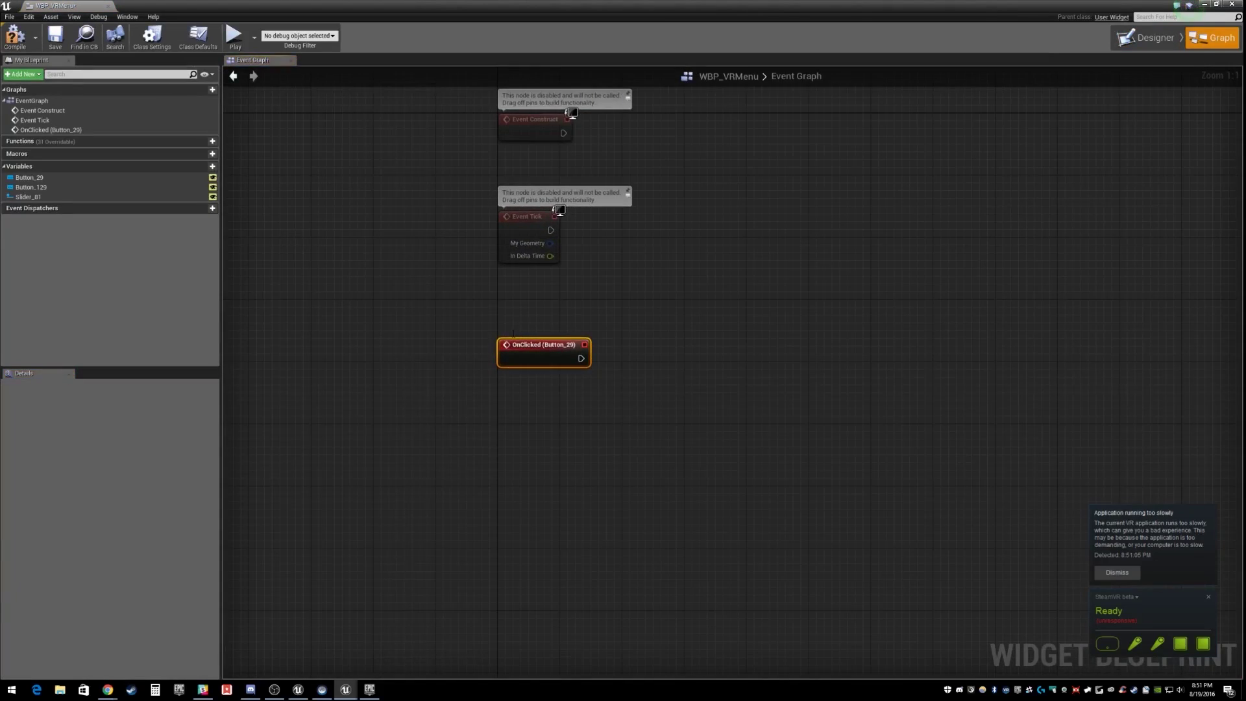
left_click(85, 35)
left_click(146, 6)
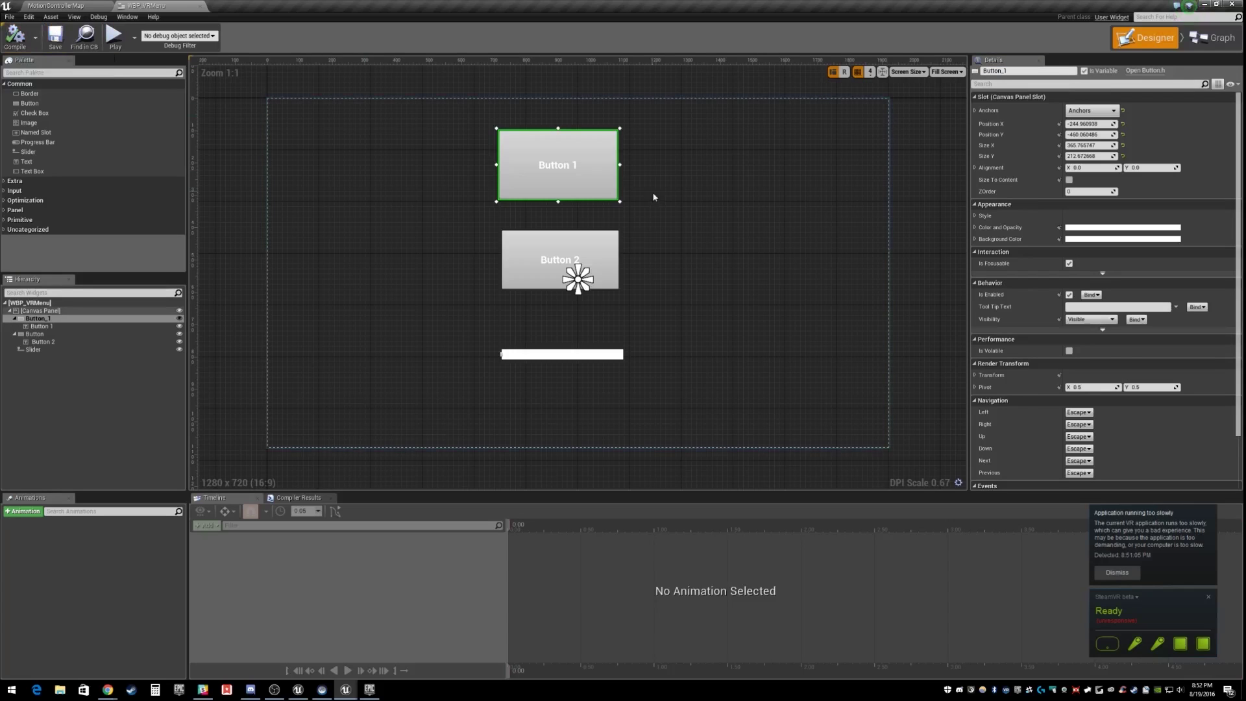
Step: Add an OnClicked event for Button_2, deleting a stray Button_2 reference node
left_click(612, 243)
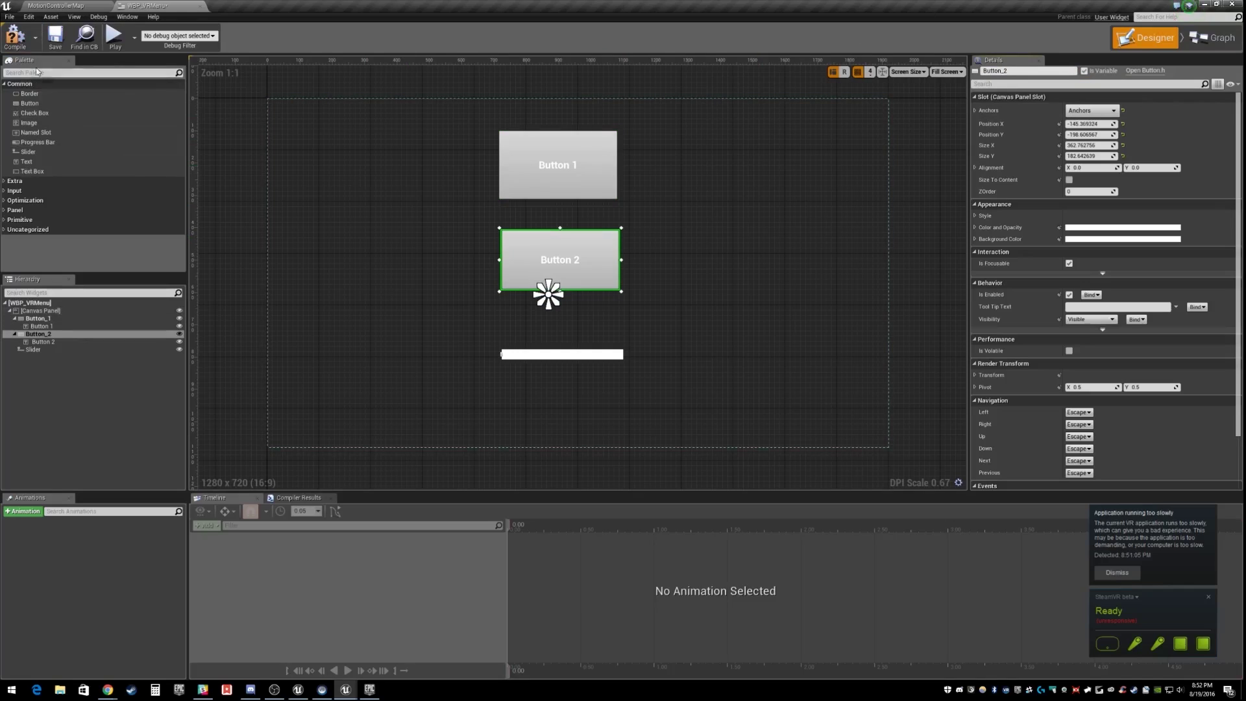
left_click(1213, 38)
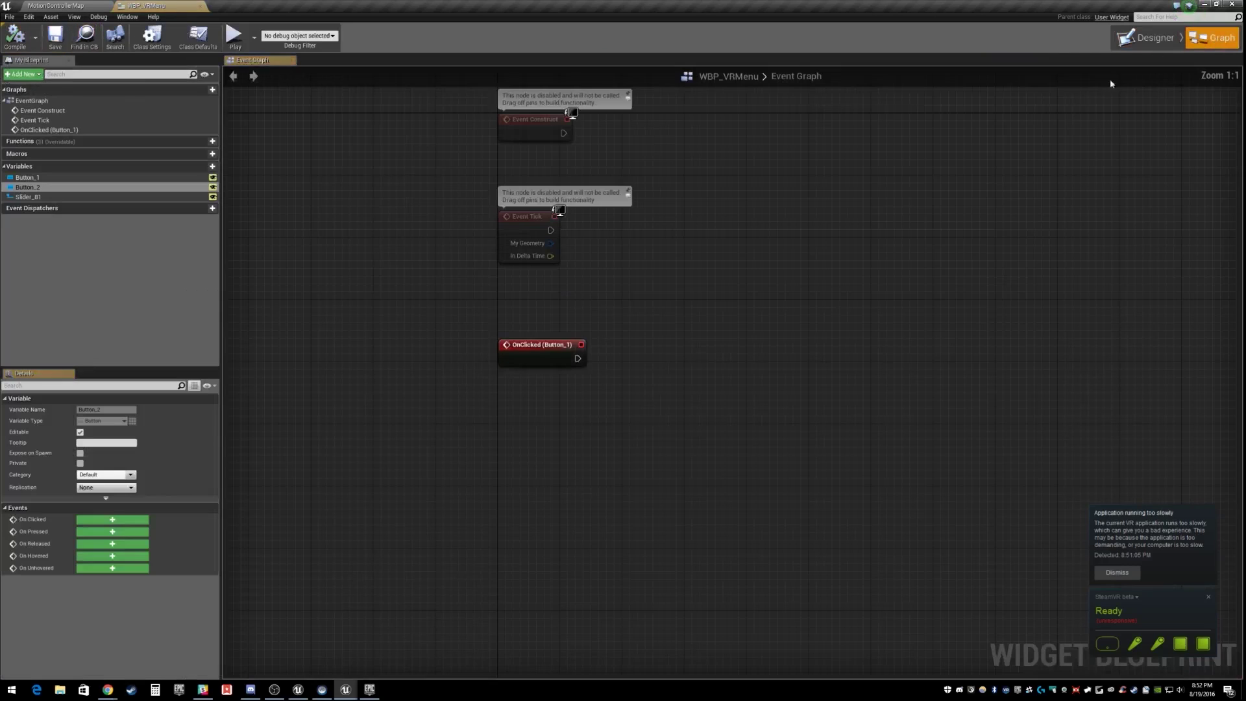
left_click_drag(50, 188, 538, 440)
left_click(542, 437)
key("Delete")
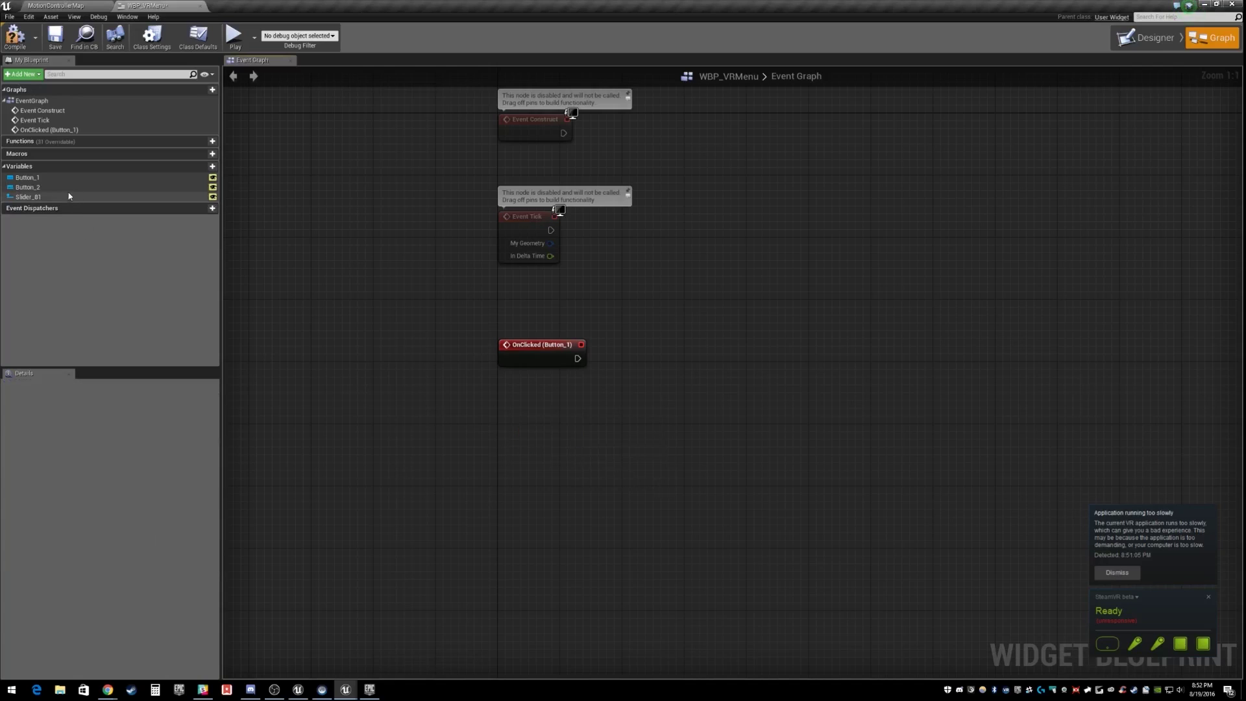
left_click(1149, 38)
scroll(1170, 436, "down", 5)
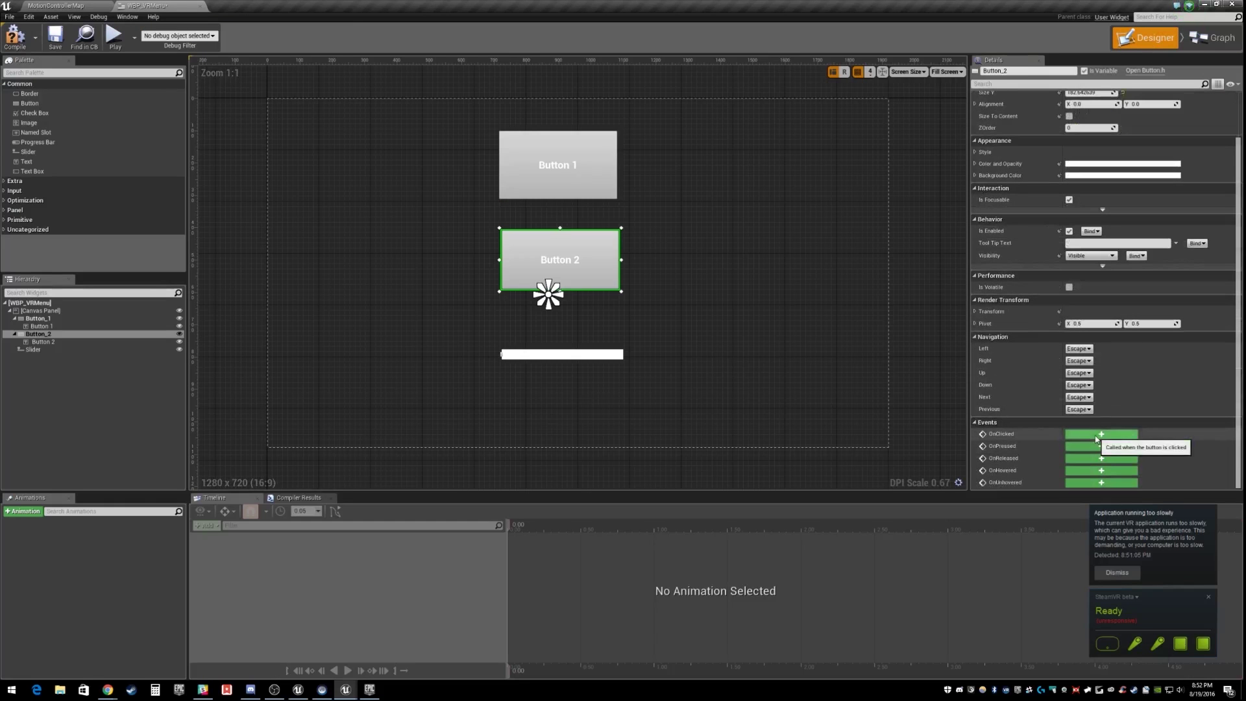
left_click(1103, 431)
Step: Wire an Open Level node from OnClicked (Button_1) and start editing Level Name
right_click_drag(668, 294, 477, 422)
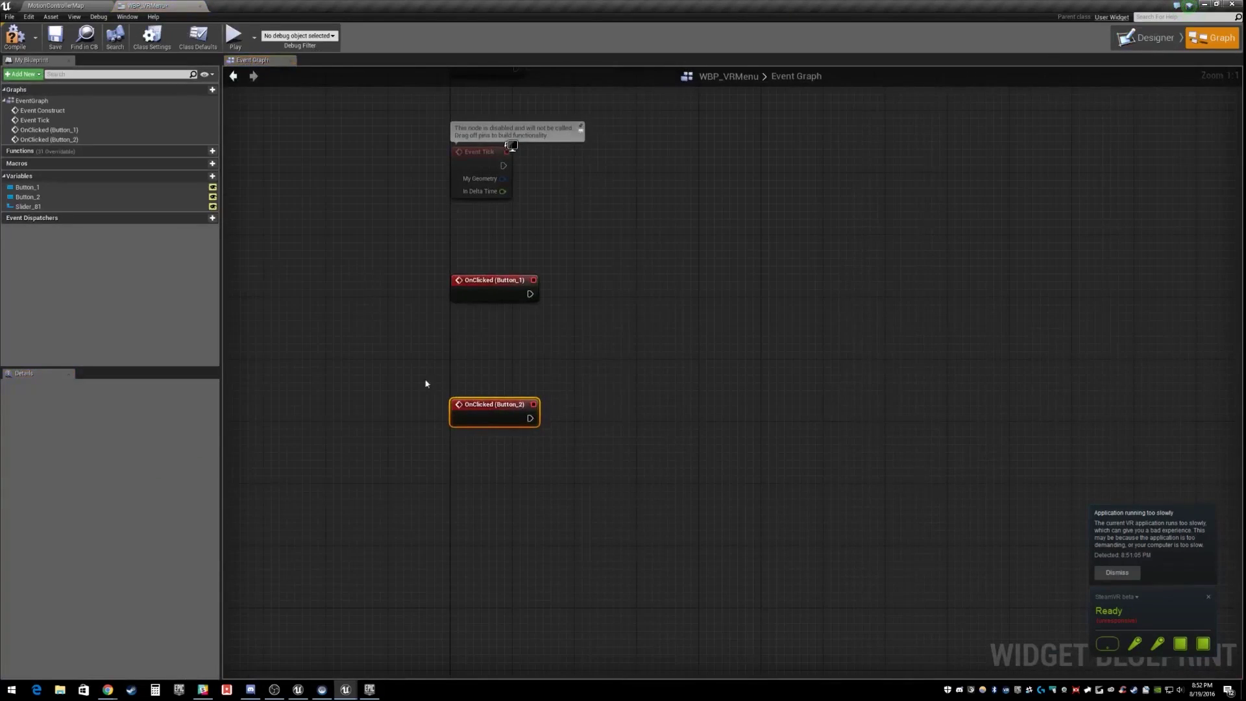
left_click_drag(491, 295, 665, 303)
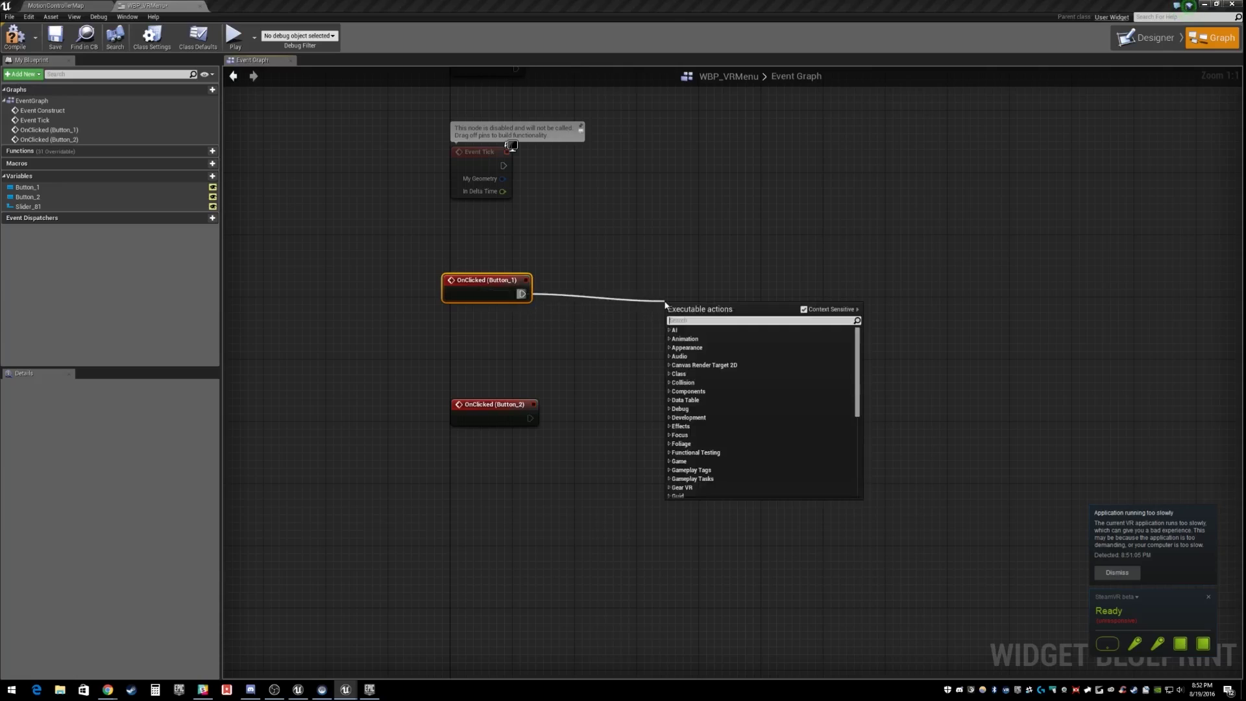
type("open")
key("Return")
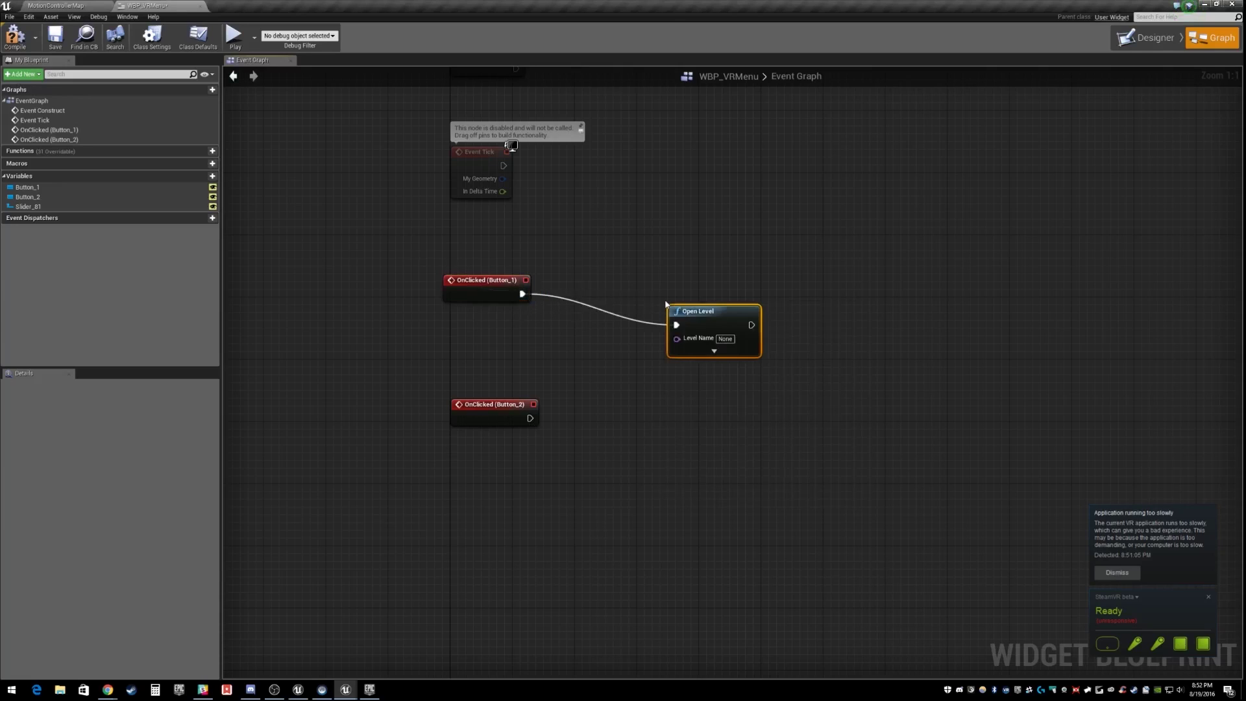
left_click(724, 338)
Step: Check the VirtualRealityBP Maps folder for the SuperMap level name
left_click(53, 5)
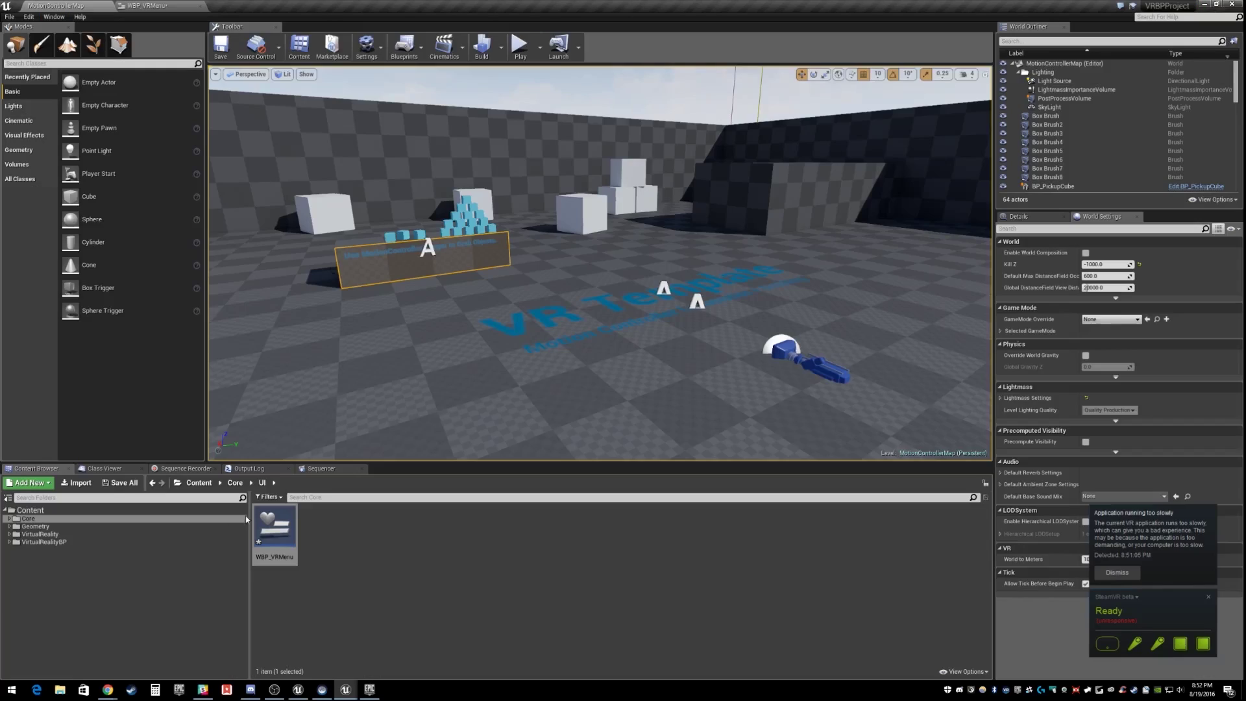
left_click(43, 541)
double_click(324, 522)
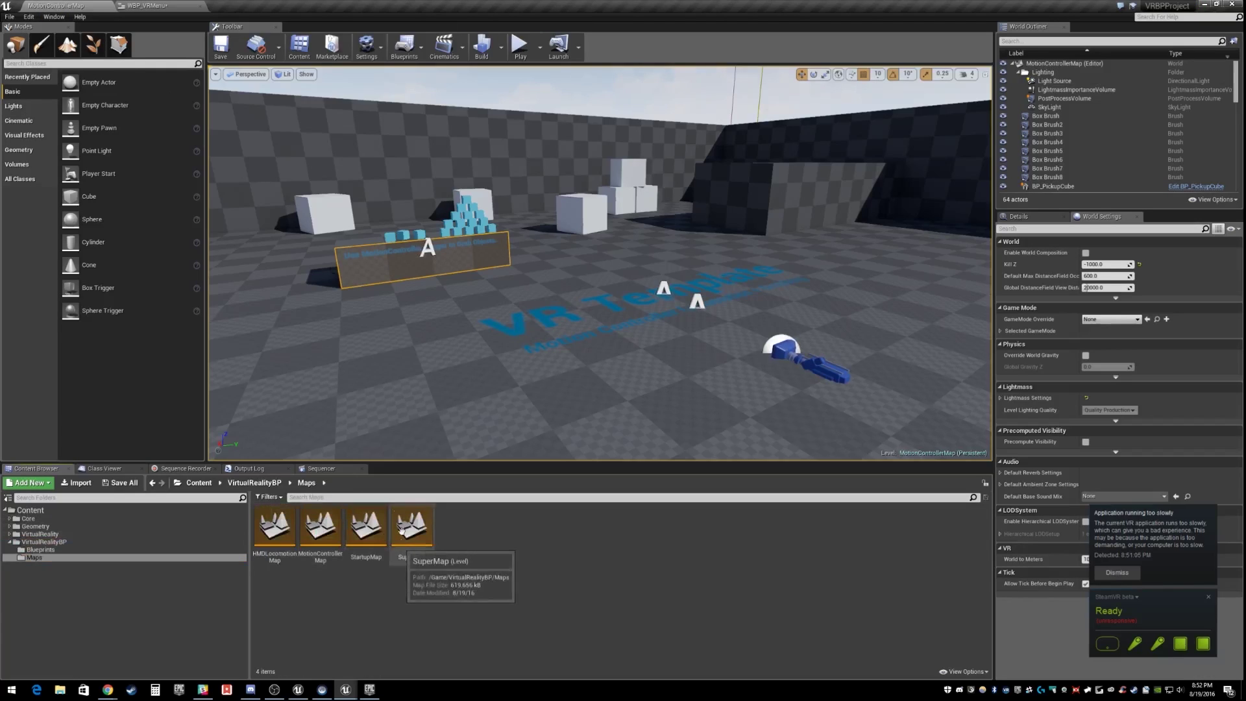
left_click(199, 4)
Step: Arrange the Open Level and OnClicked (Button_2) nodes and save the widget blueprint
left_click_drag(701, 311, 631, 280)
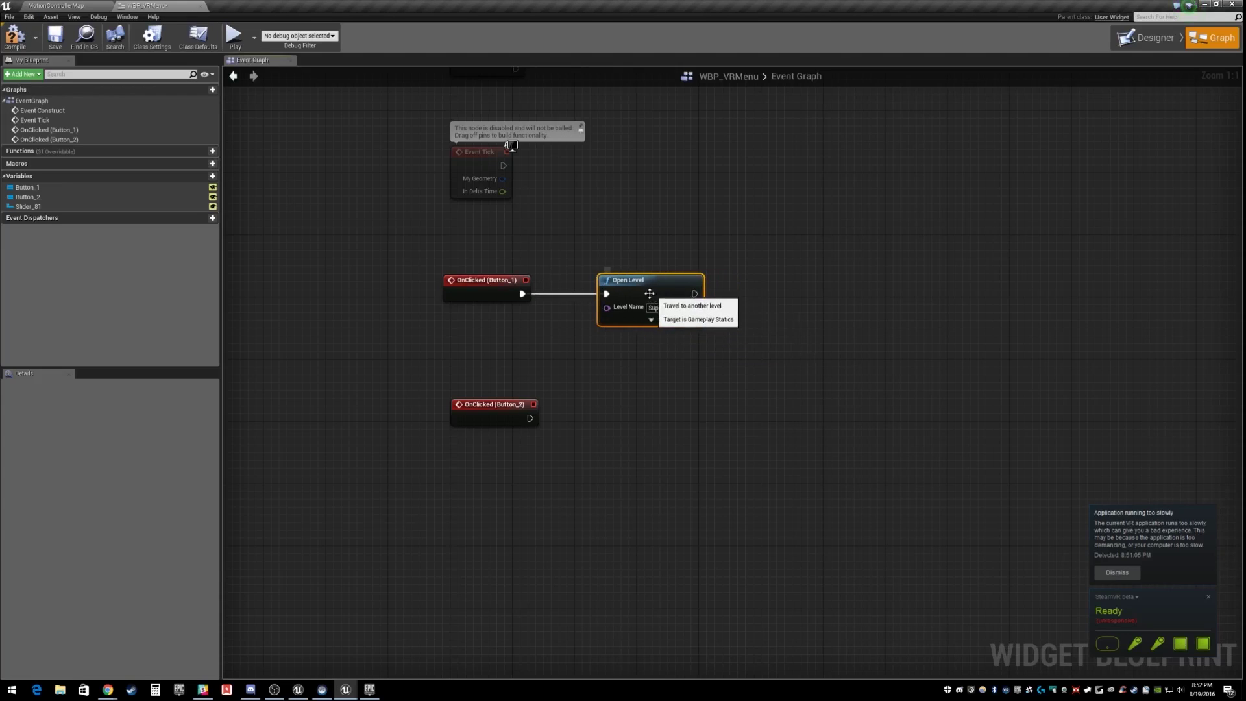
left_click(57, 38)
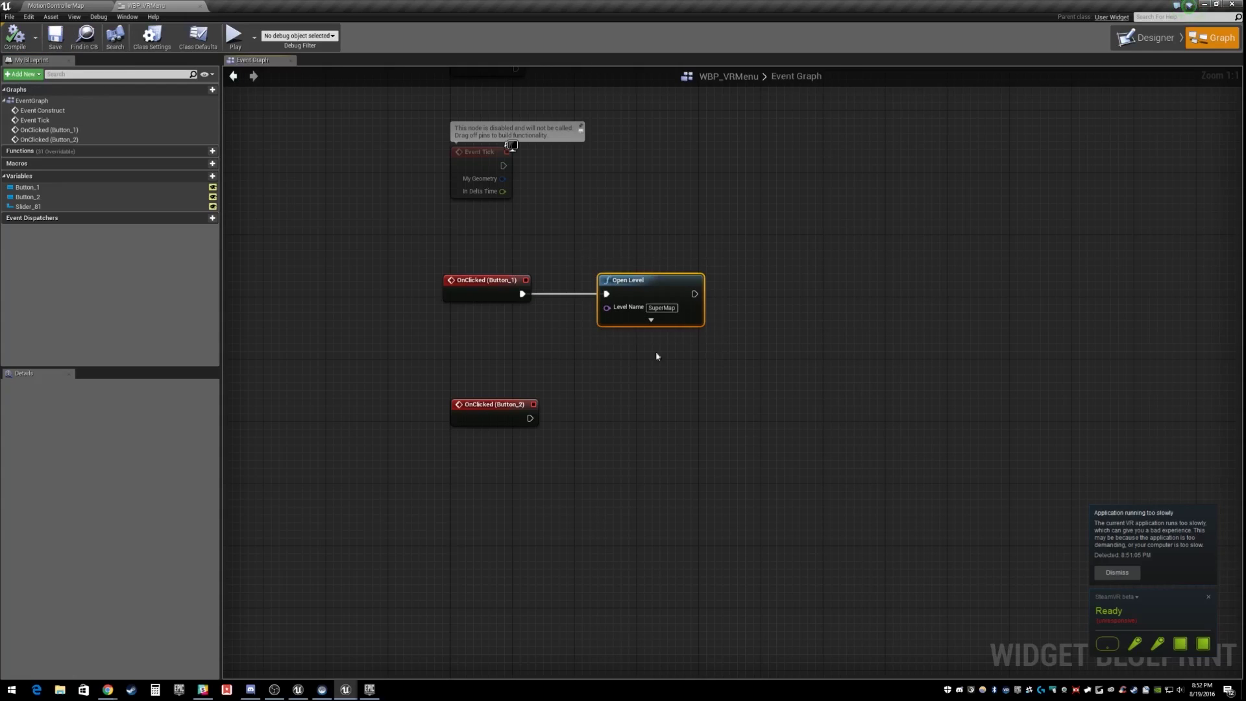
mouse_move(485, 406)
left_mouse_down()
mouse_move(466, 370)
mouse_move(468, 390)
left_mouse_up()
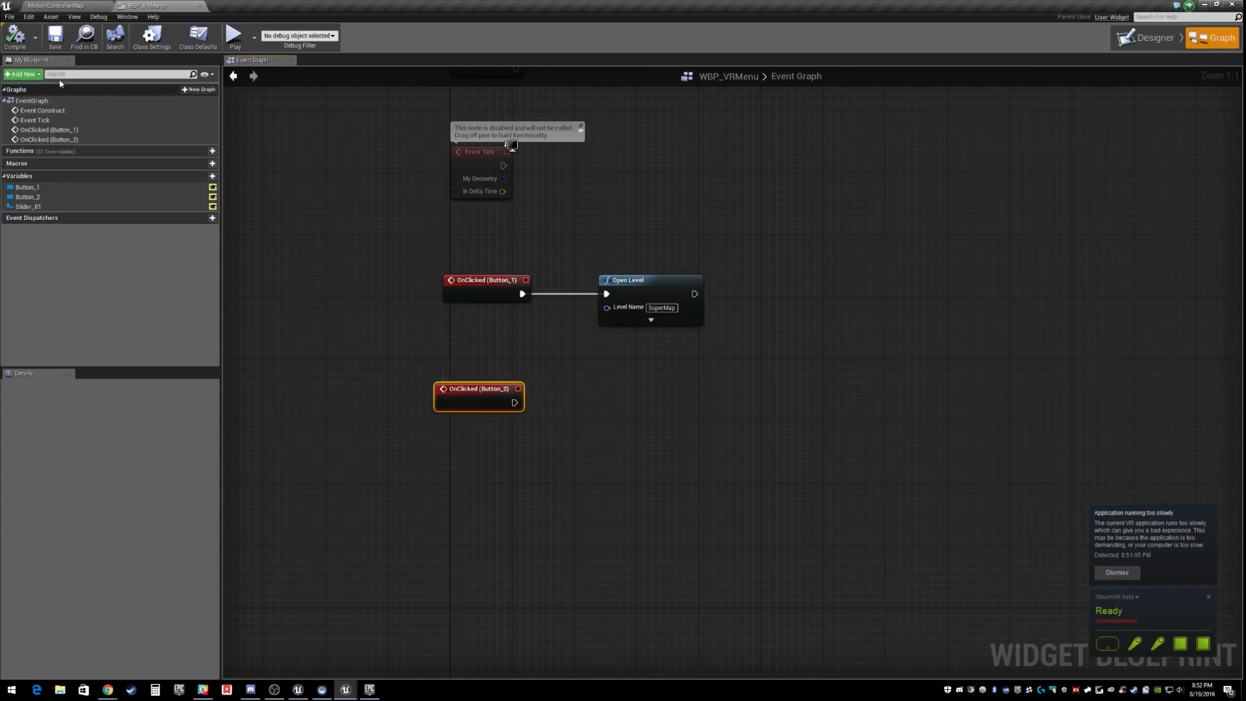
key("ctrl+s")
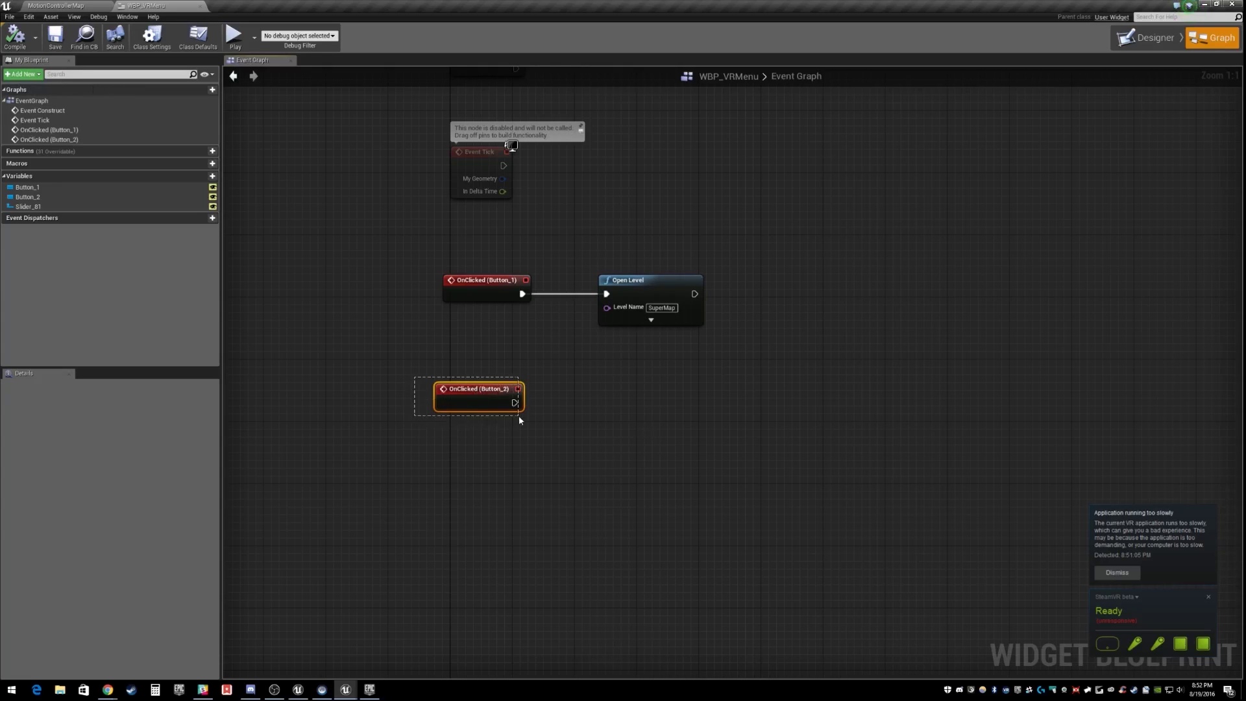
left_click_drag(481, 390, 497, 350)
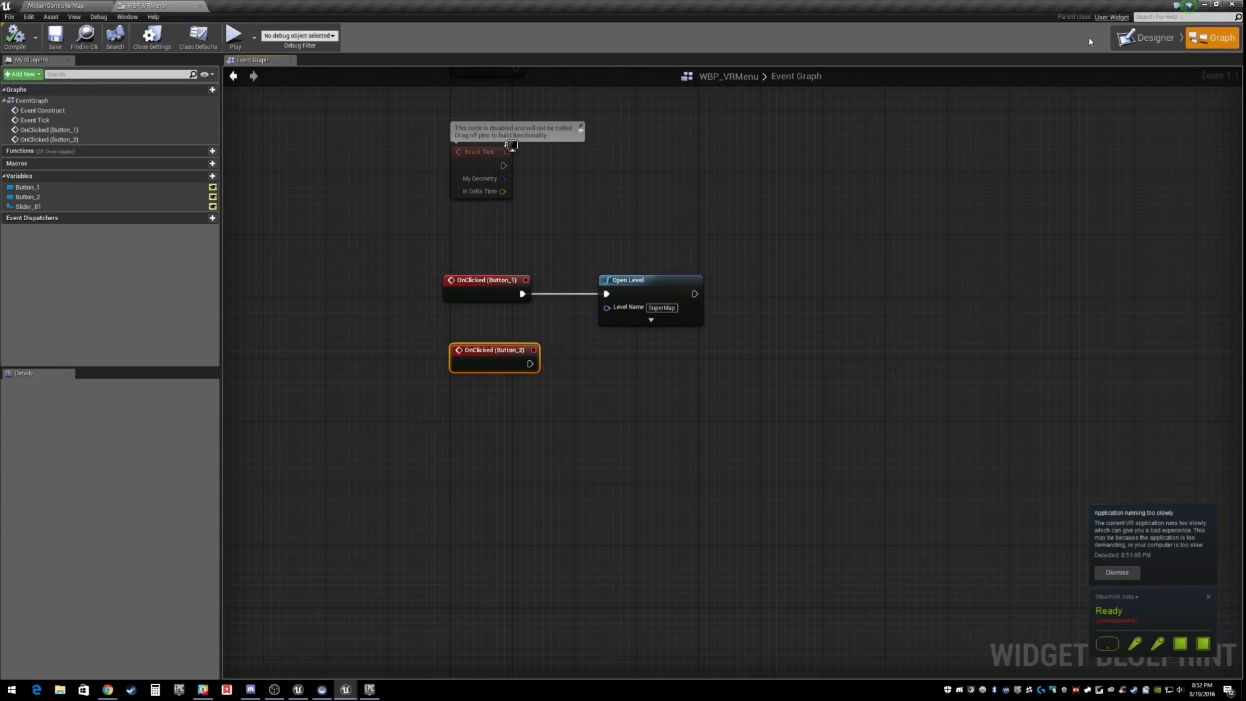
Step: Add OnHovered events for Button_1 and Button_2 in WBP_VRMenu
left_click(1143, 38)
scroll(1112, 423, "down", 2)
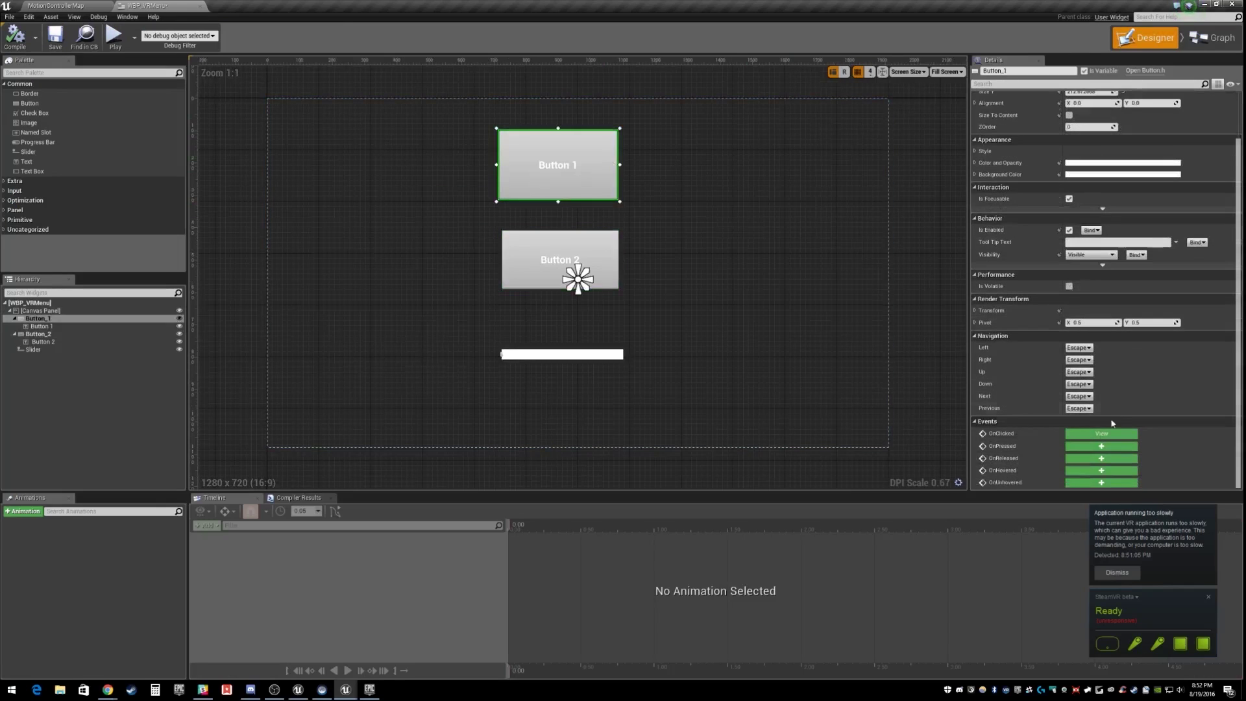
left_click(1102, 470)
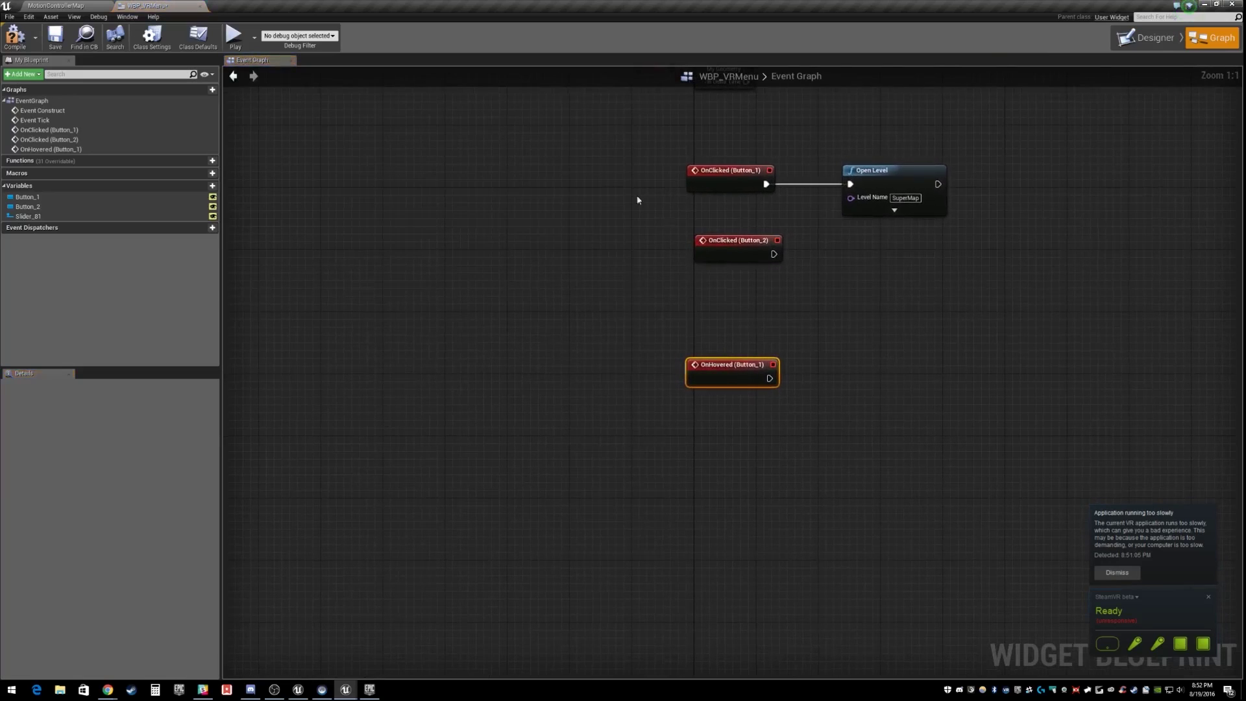
left_click(1143, 37)
left_click(552, 283)
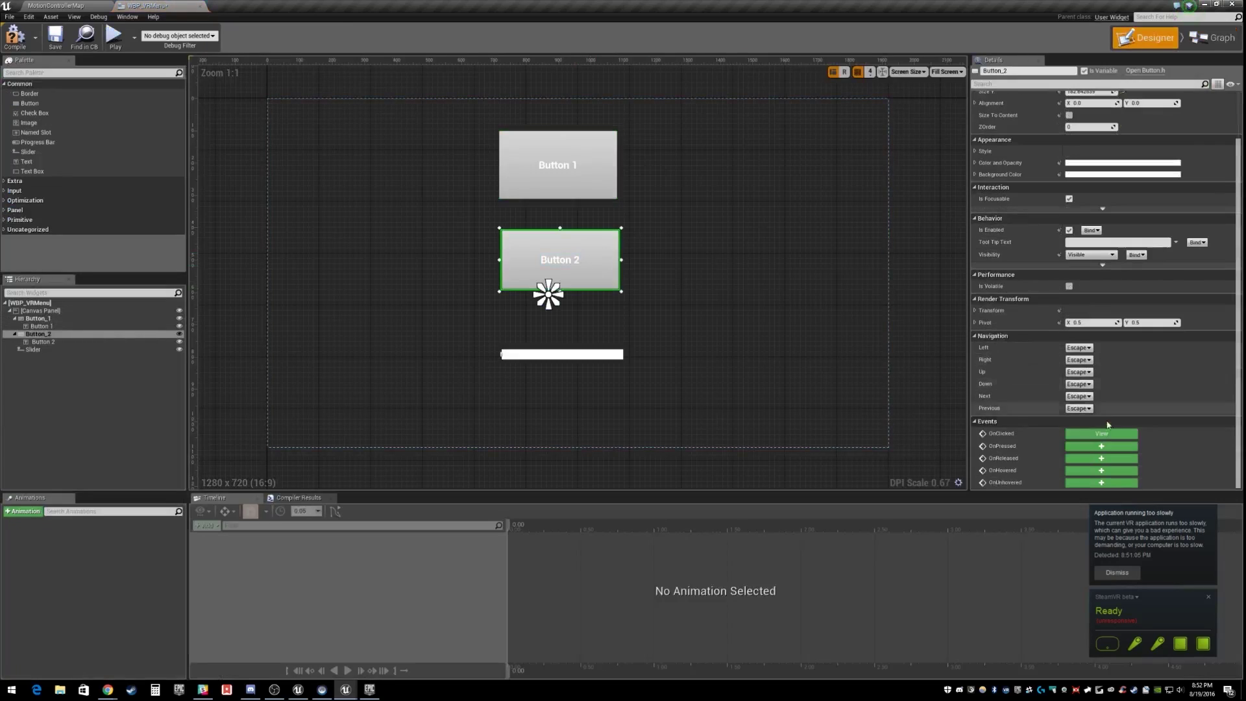
left_click(1102, 470)
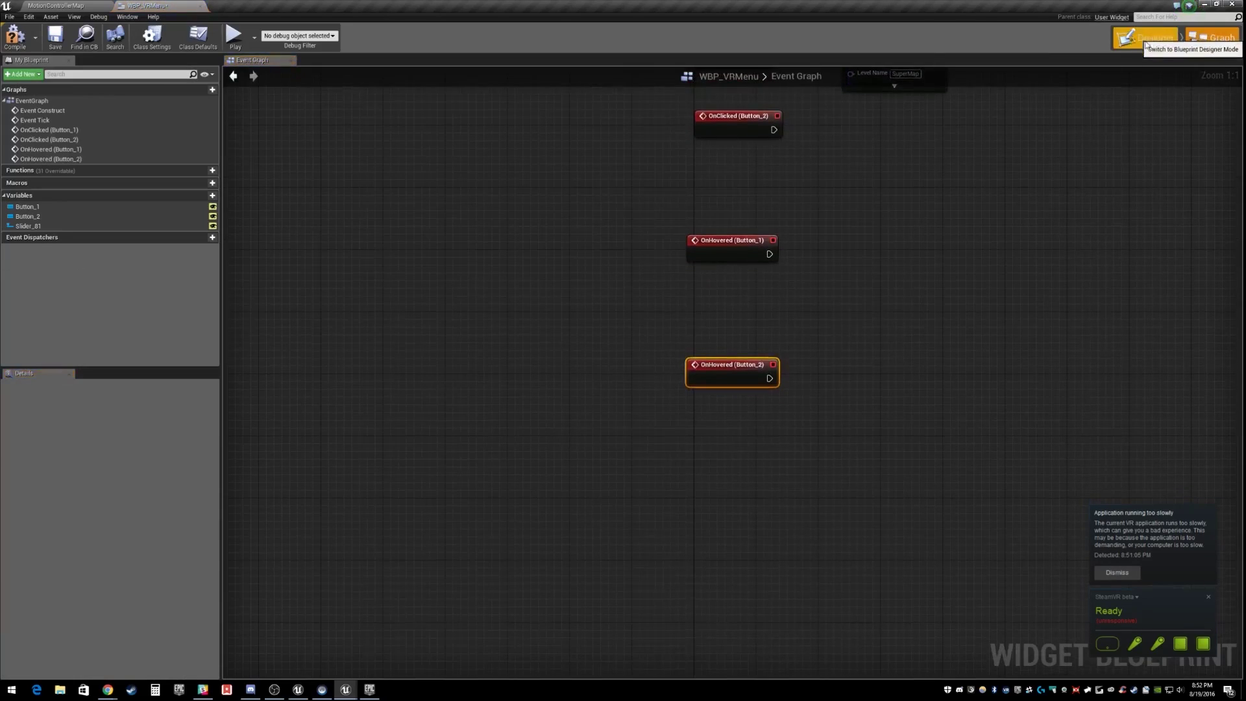
Step: Place Button 1 and Button 2 references and add a Set Color and Opacity node for Button 1
right_click_drag(782, 256, 598, 345)
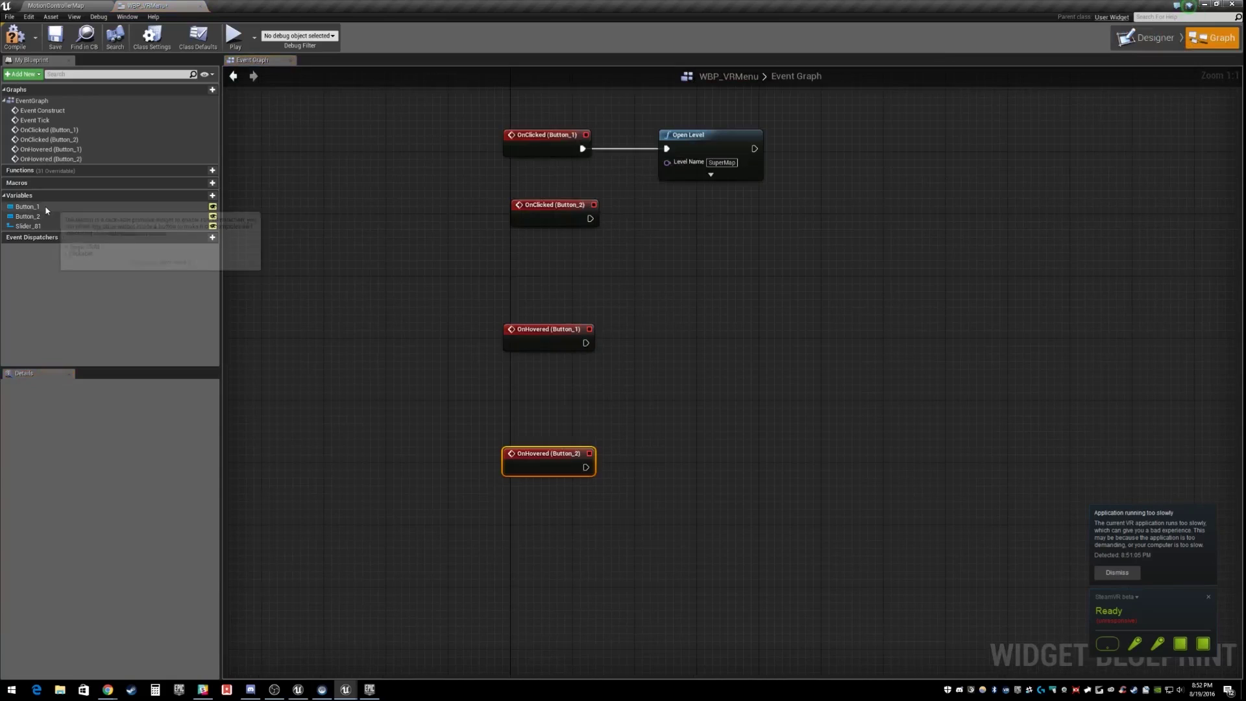
left_click_drag(26, 206, 535, 373, "ctrl")
left_click_drag(88, 216, 565, 514, "ctrl")
left_click_drag(587, 378, 665, 322)
type("set color")
key("Return")
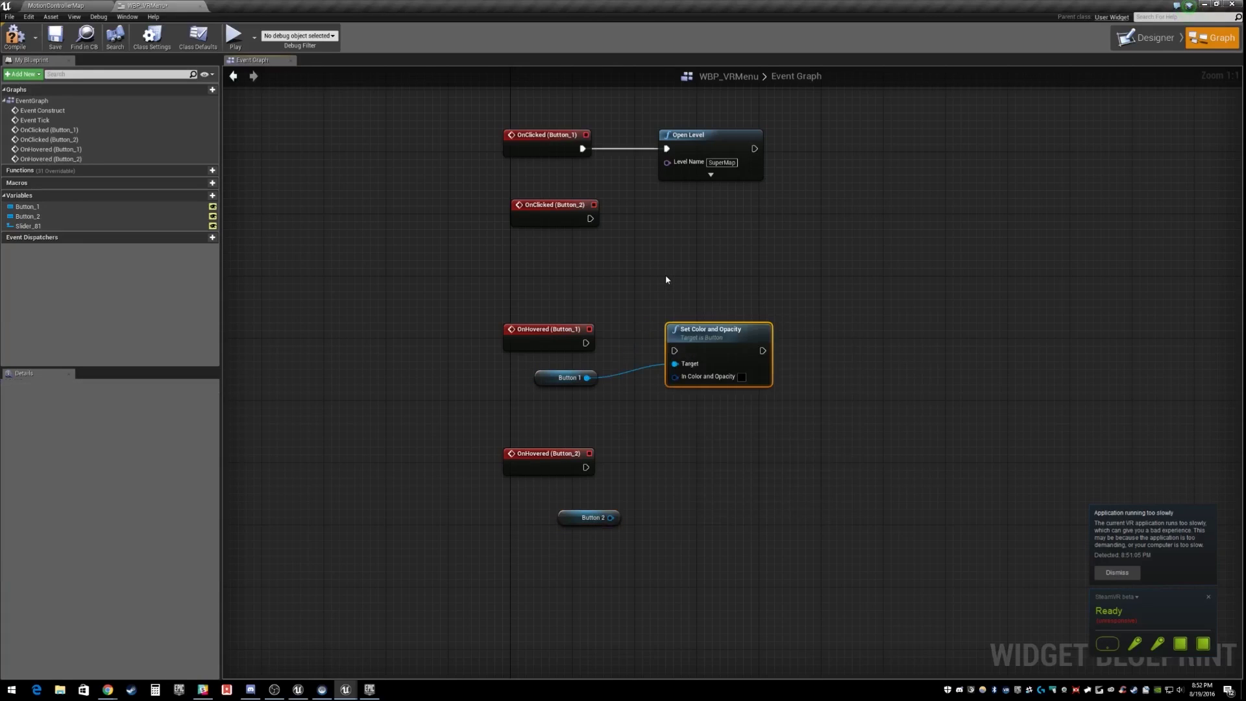
Step: Duplicate the Set Color and Opacity node and wire each OnHovered event and button target to it
key("ctrl+c")
key("ctrl+v")
left_click_drag(746, 491, 675, 461)
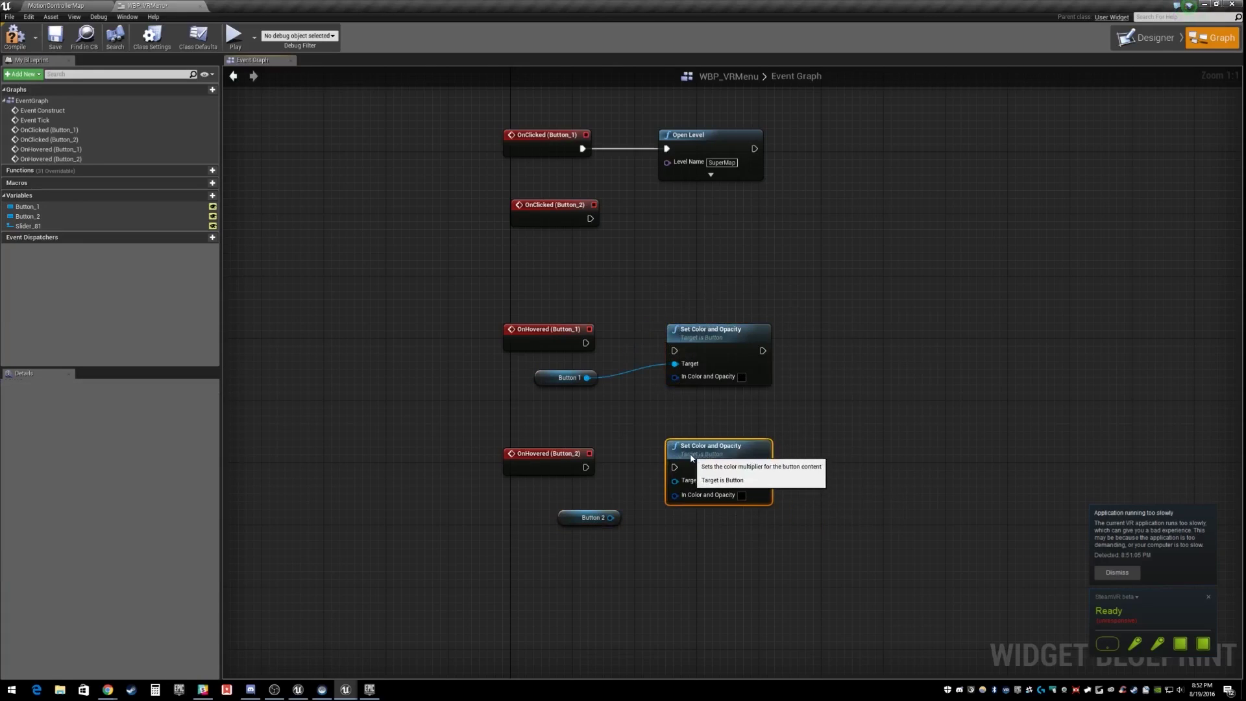
left_click_drag(583, 469, 674, 468)
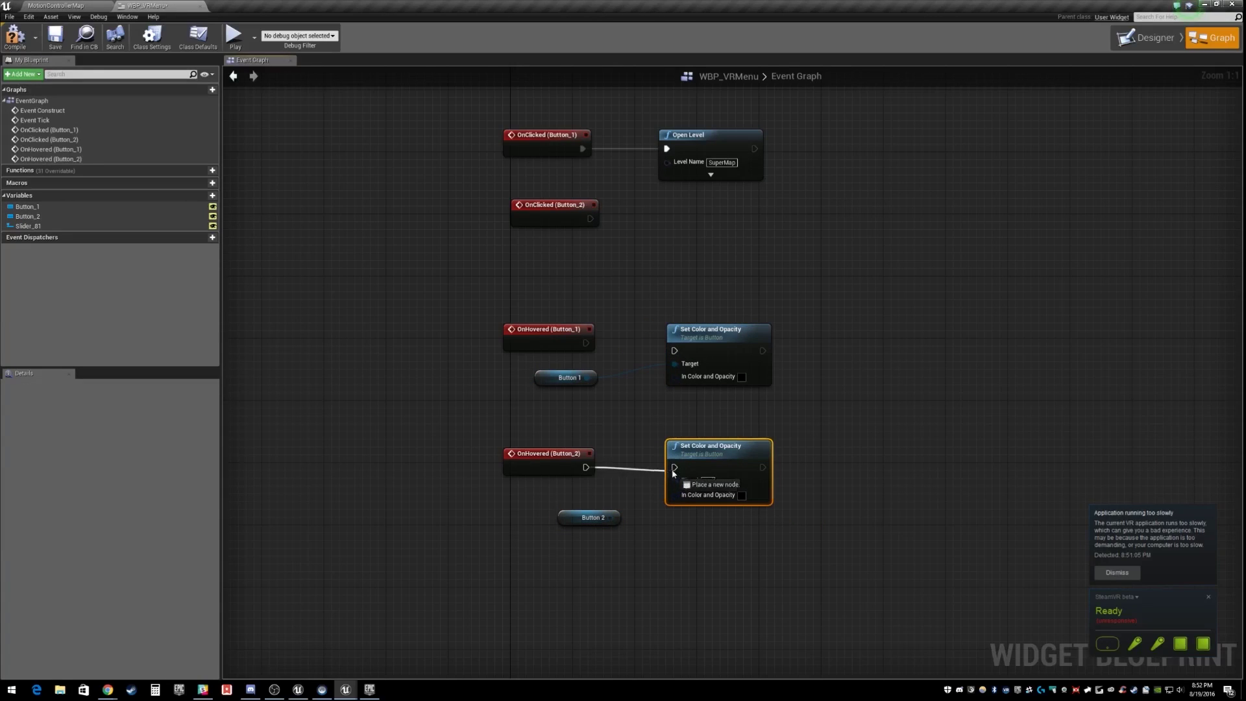
left_click(591, 345)
left_click_drag(591, 346, 695, 333)
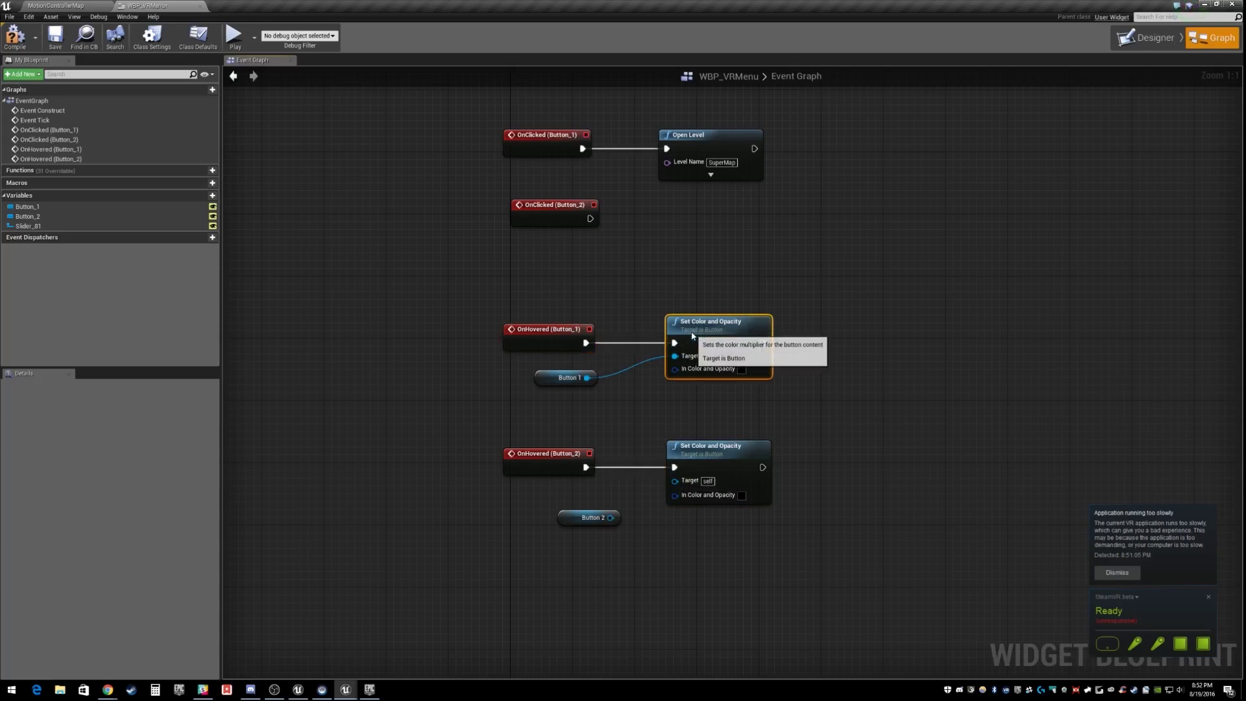
left_click_drag(560, 372, 584, 355)
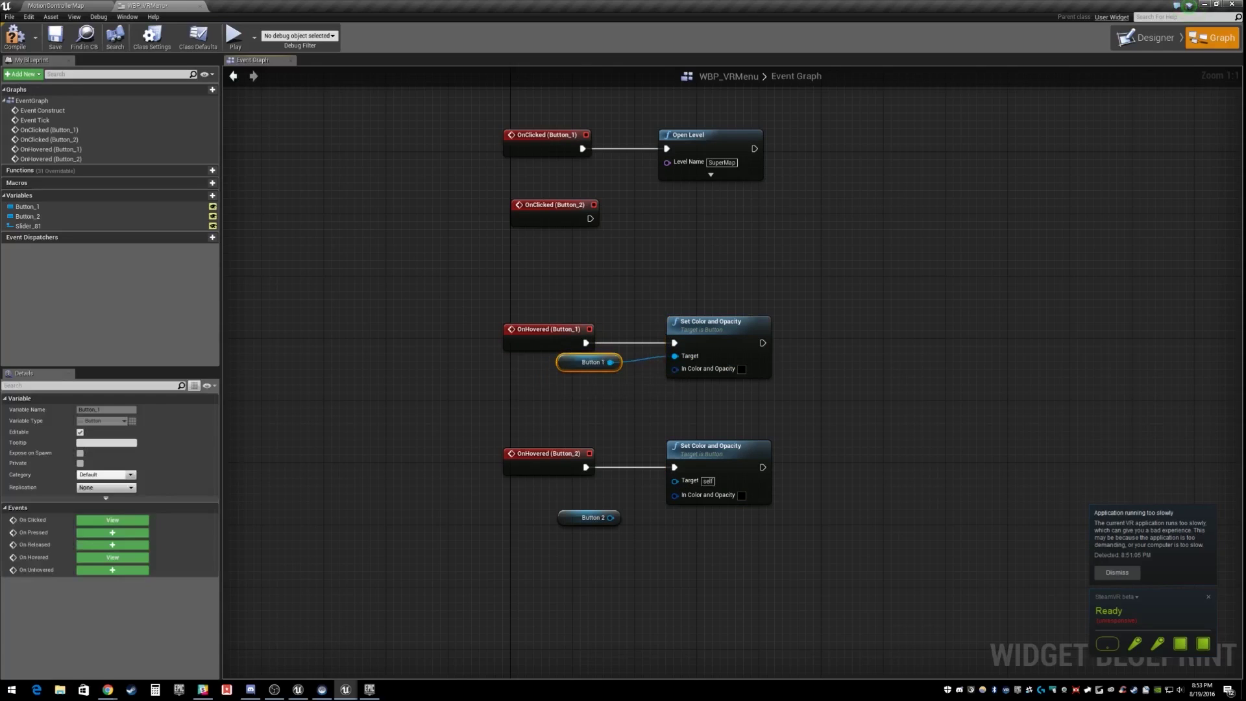
left_click_drag(603, 527, 677, 481)
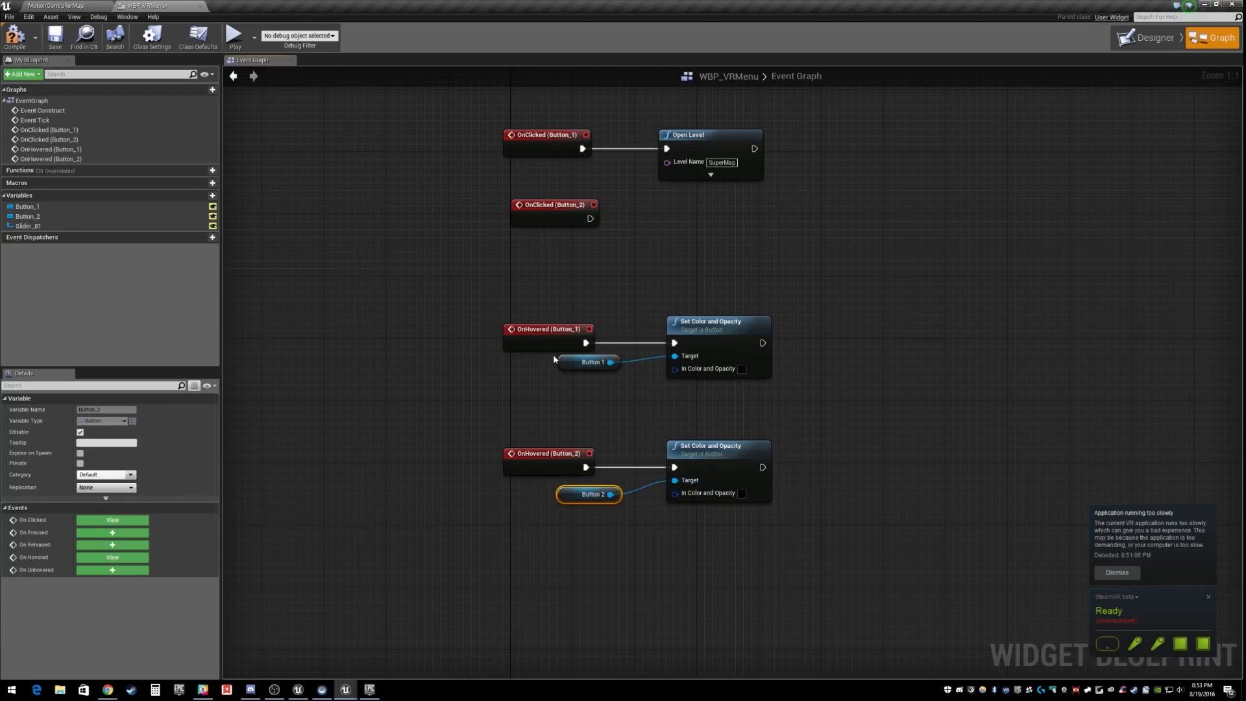
Step: Set Button 1's hover colour to red and Button 2's to blue
left_click(743, 371)
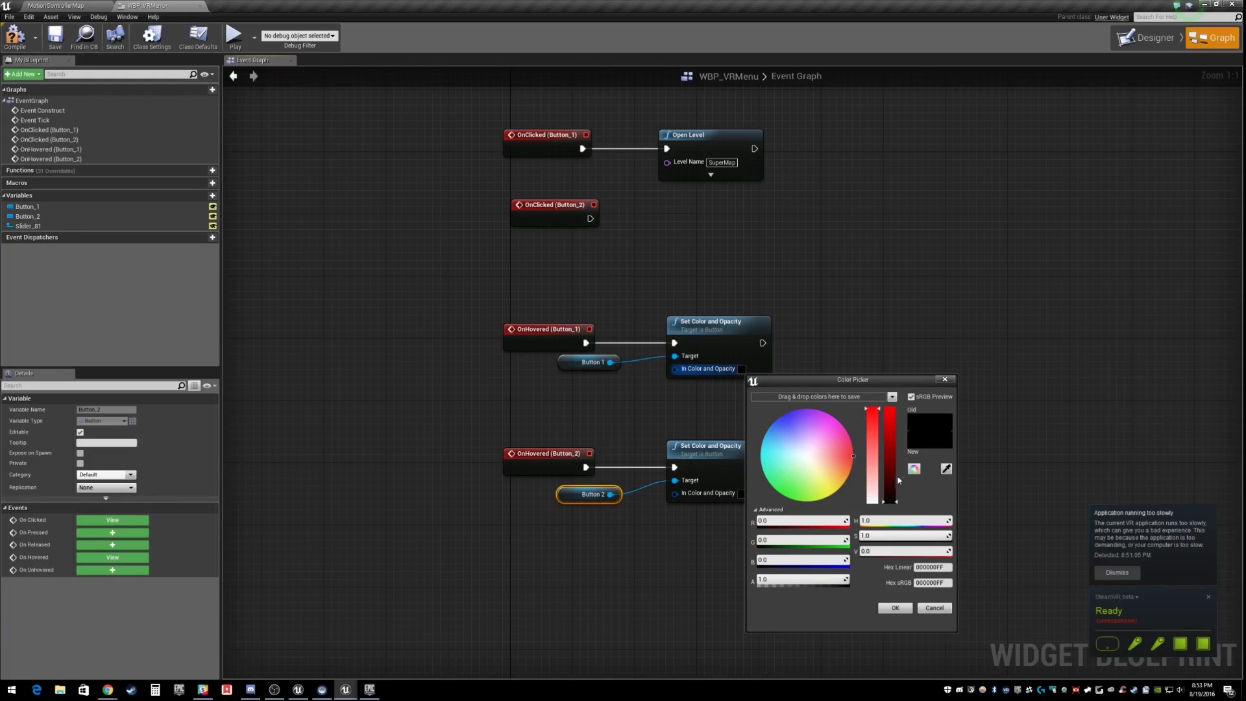
left_click(887, 428)
left_click(895, 607)
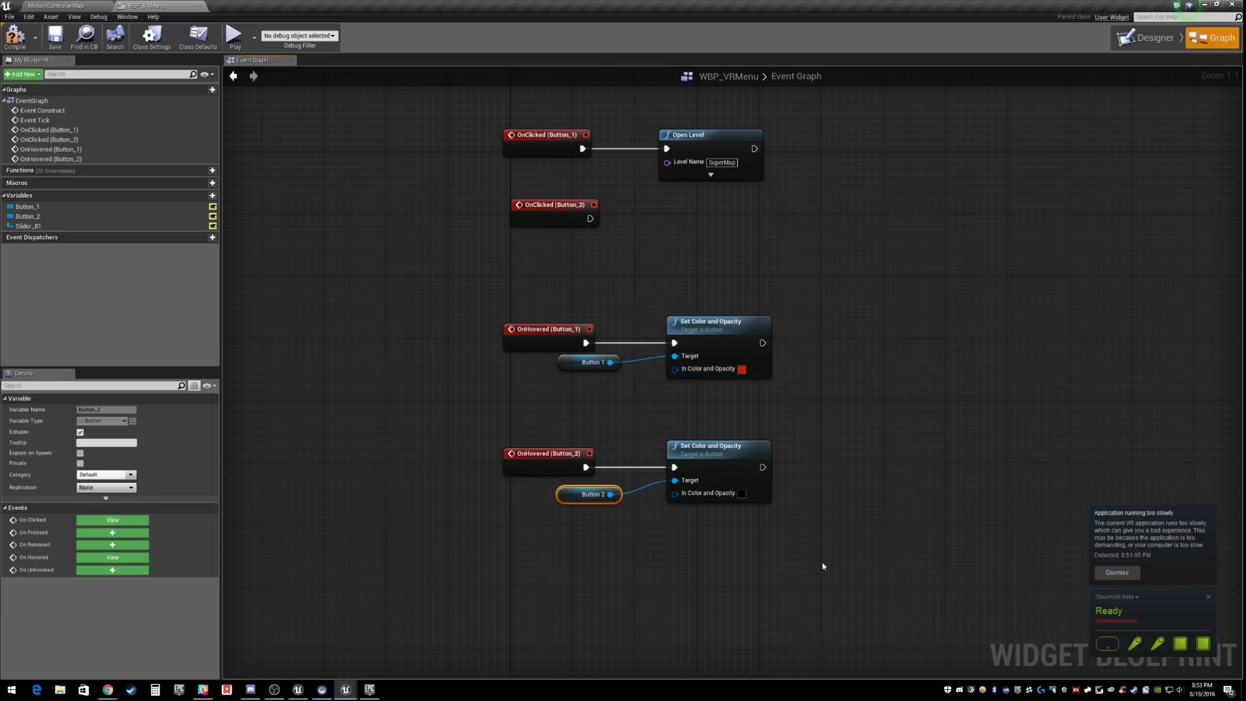
left_click(716, 465)
left_click(742, 493)
left_click(773, 473)
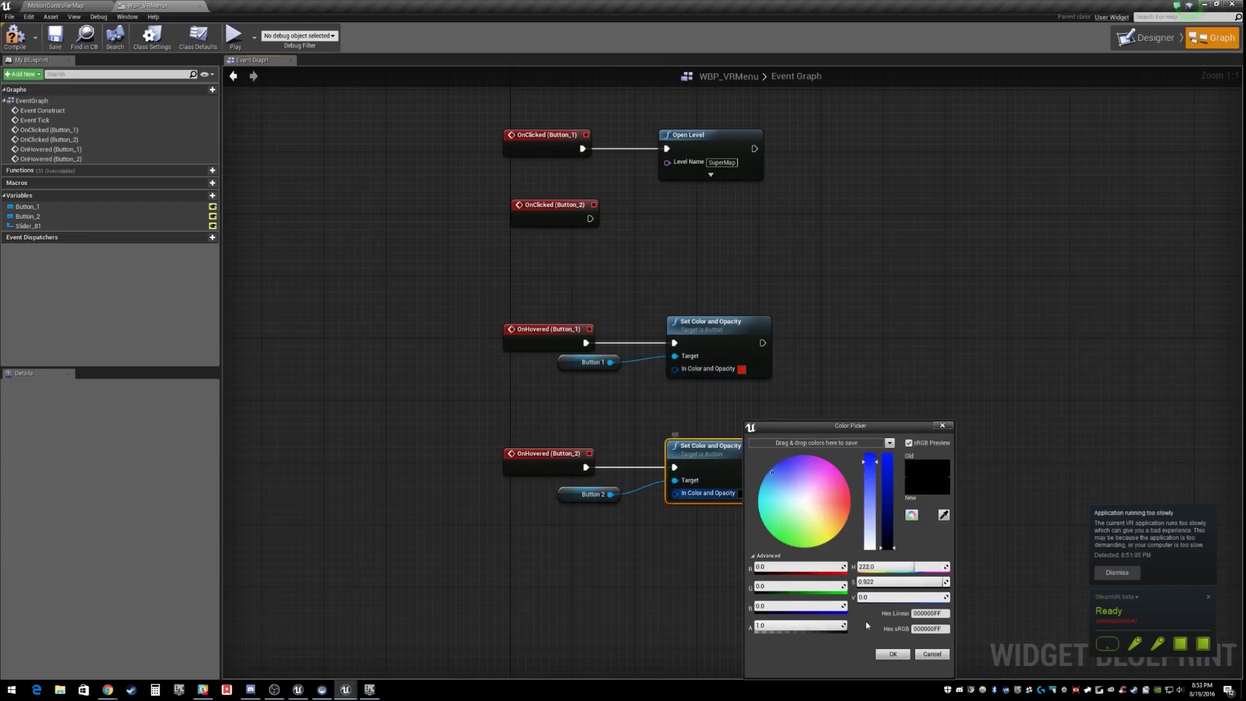
left_click(893, 470)
left_click(890, 650)
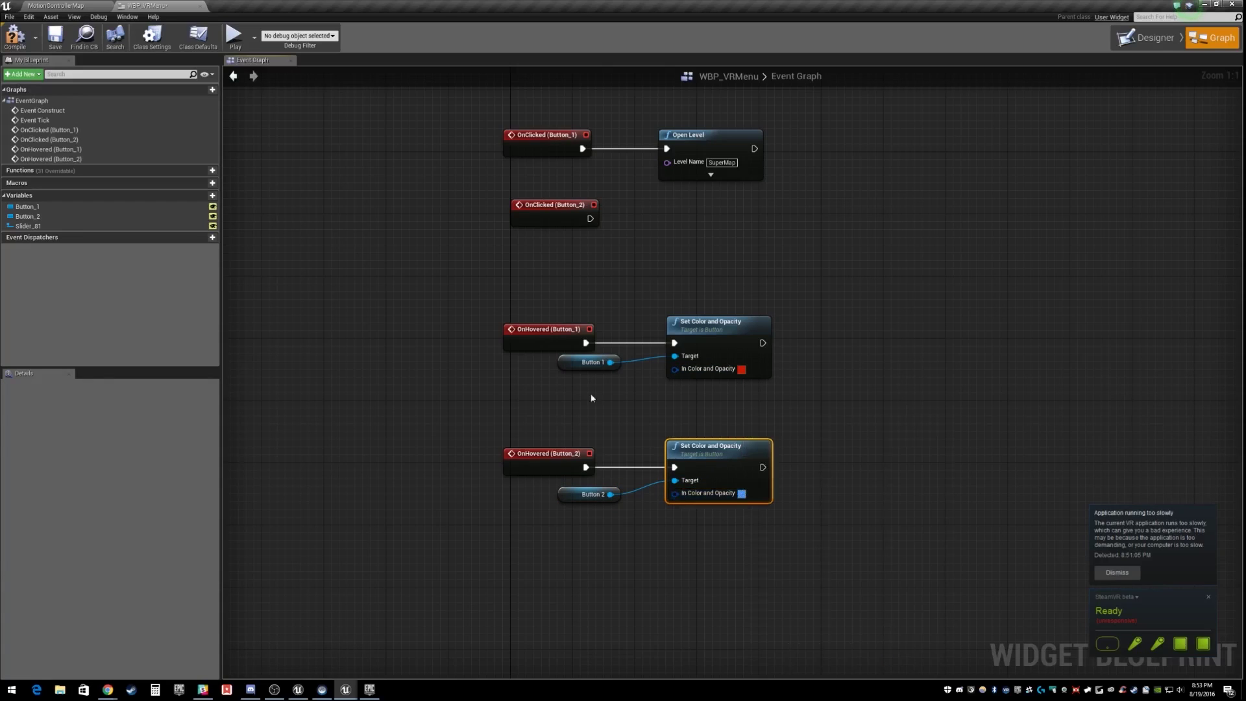
Step: Save the widget, check both buttons in the layout, and return to MotionControllerMap
left_click(52, 39)
left_click(1142, 38)
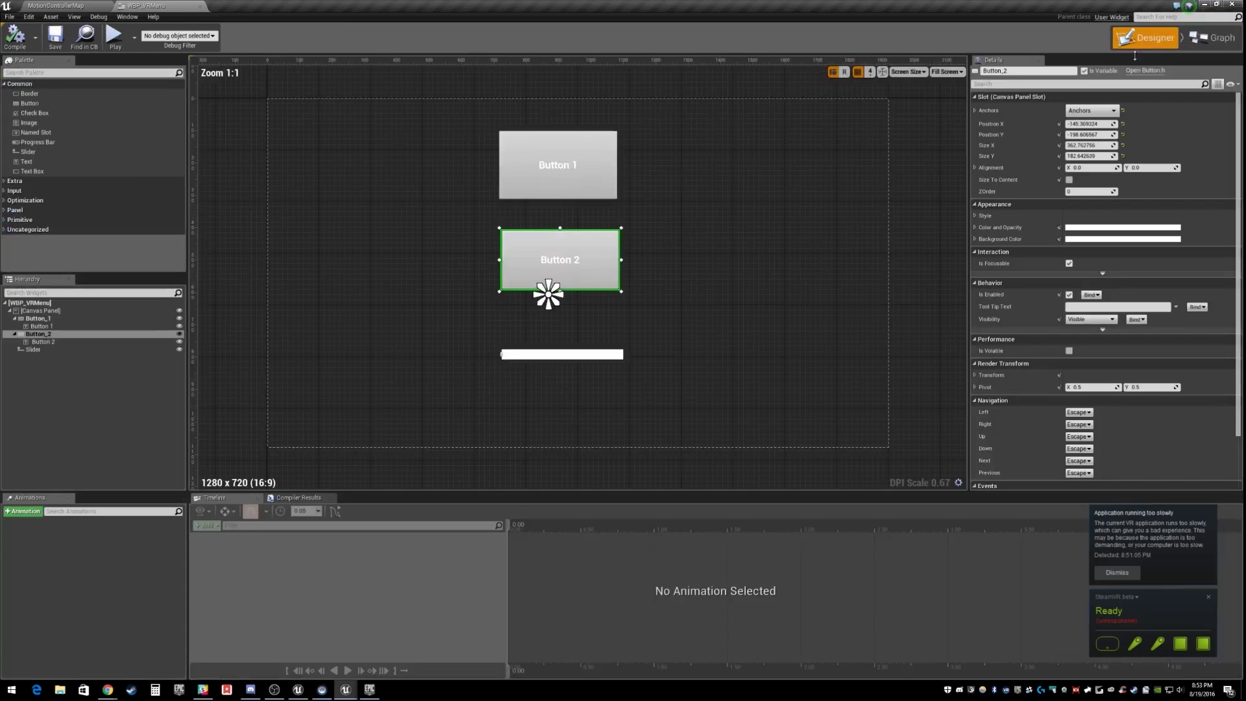
left_click(574, 179)
left_click(606, 243)
left_click(606, 194)
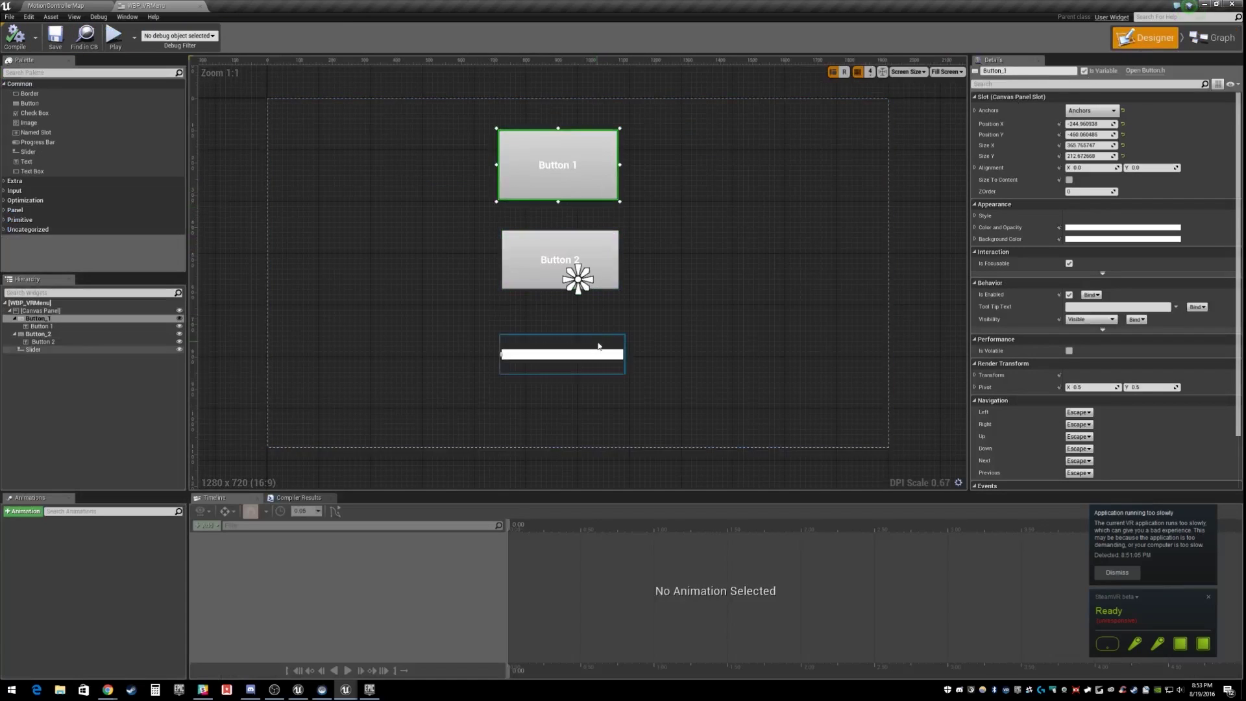
left_click(603, 248)
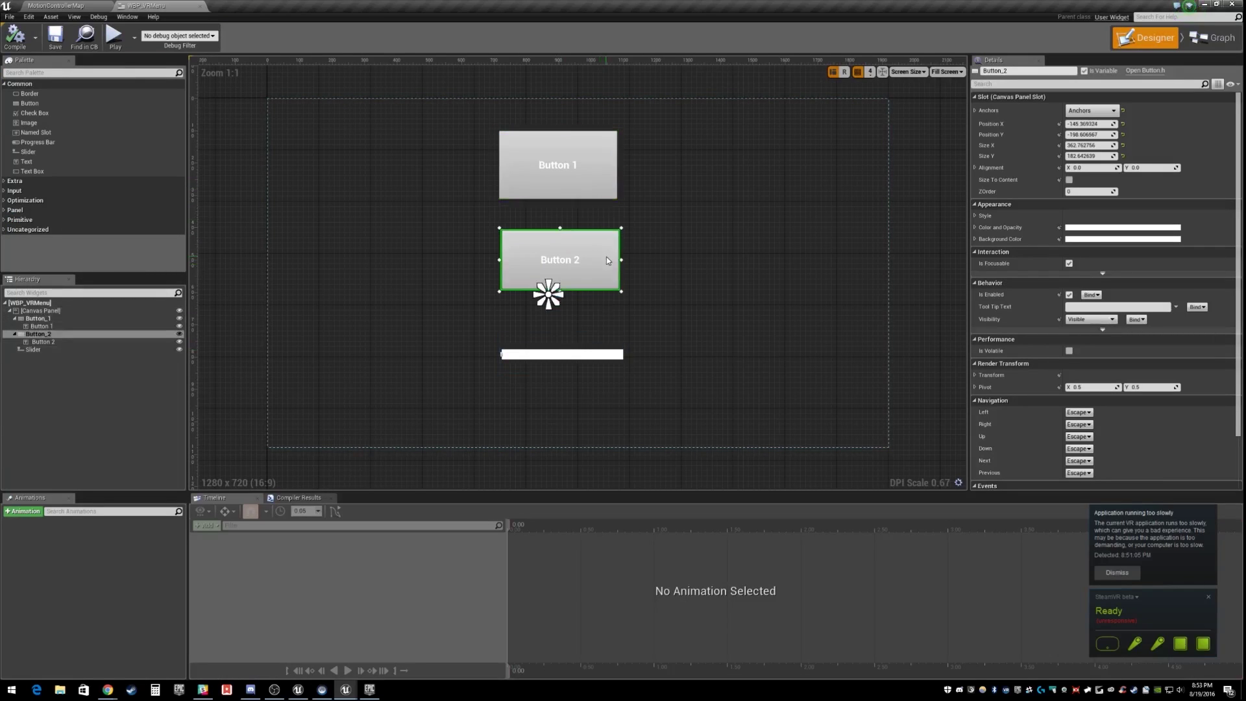
left_click(532, 185)
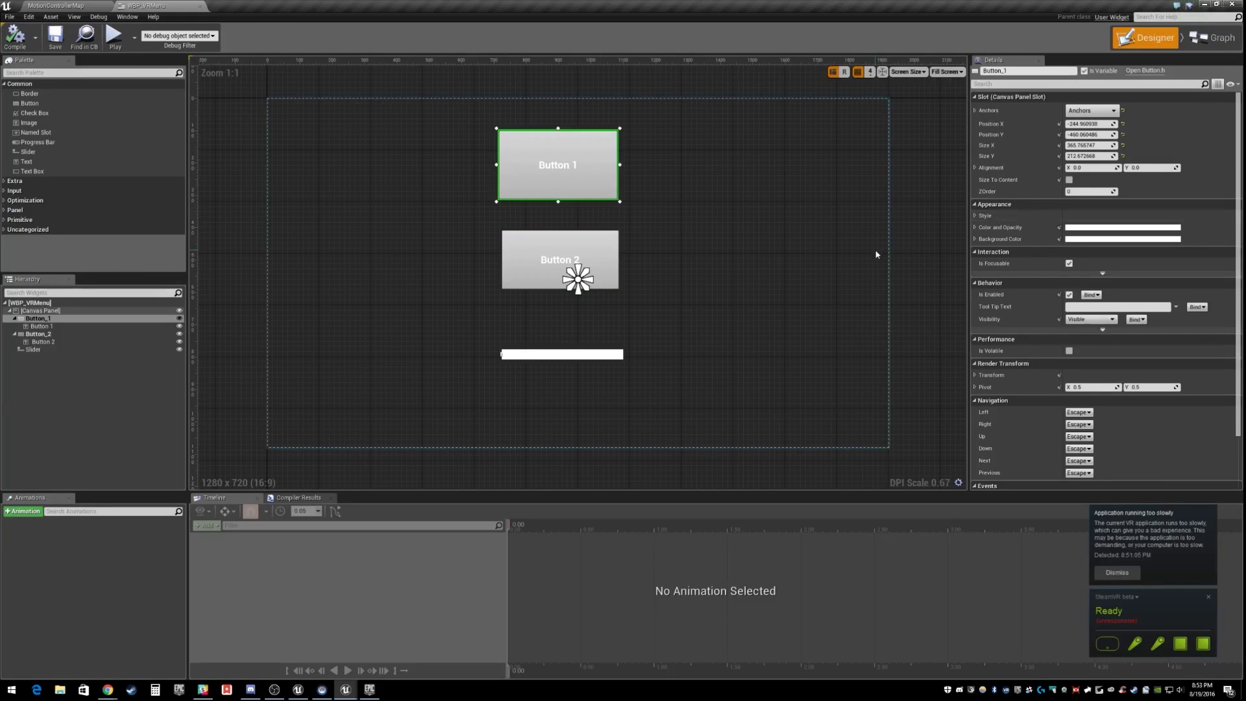
left_click(59, 5)
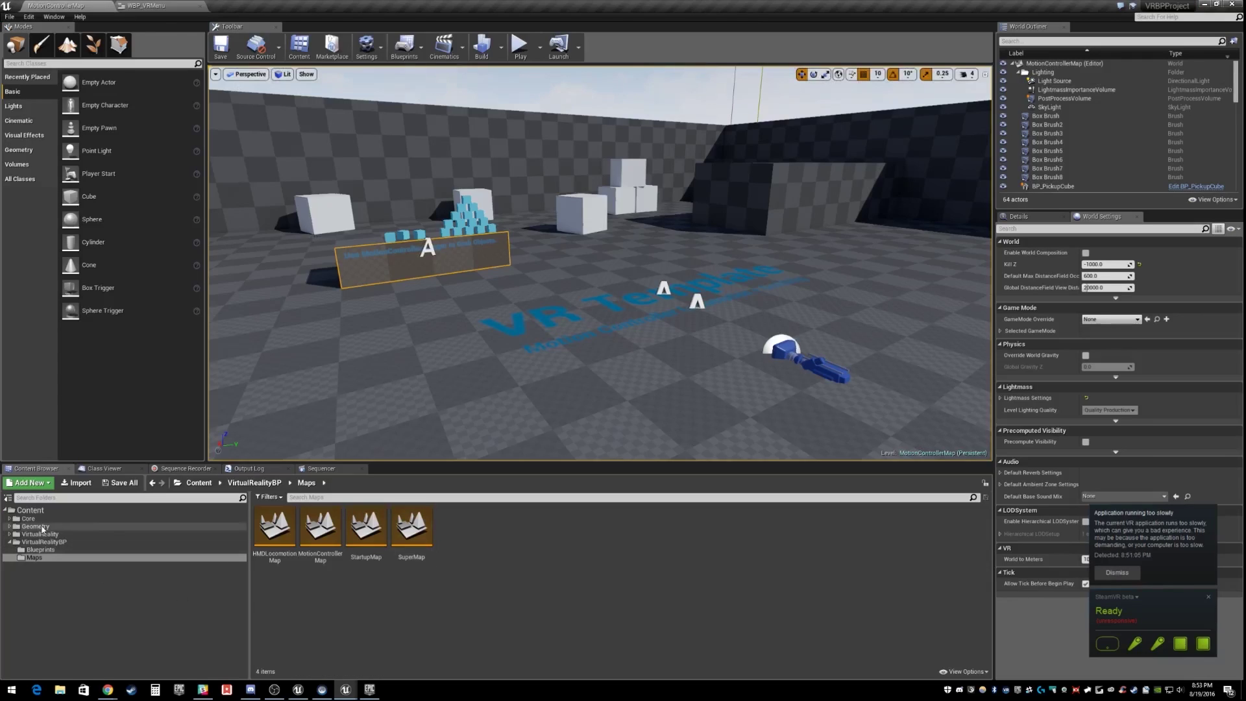
Step: Create a folder named Placeables inside Core and open it
left_click(28, 519)
right_click(350, 528)
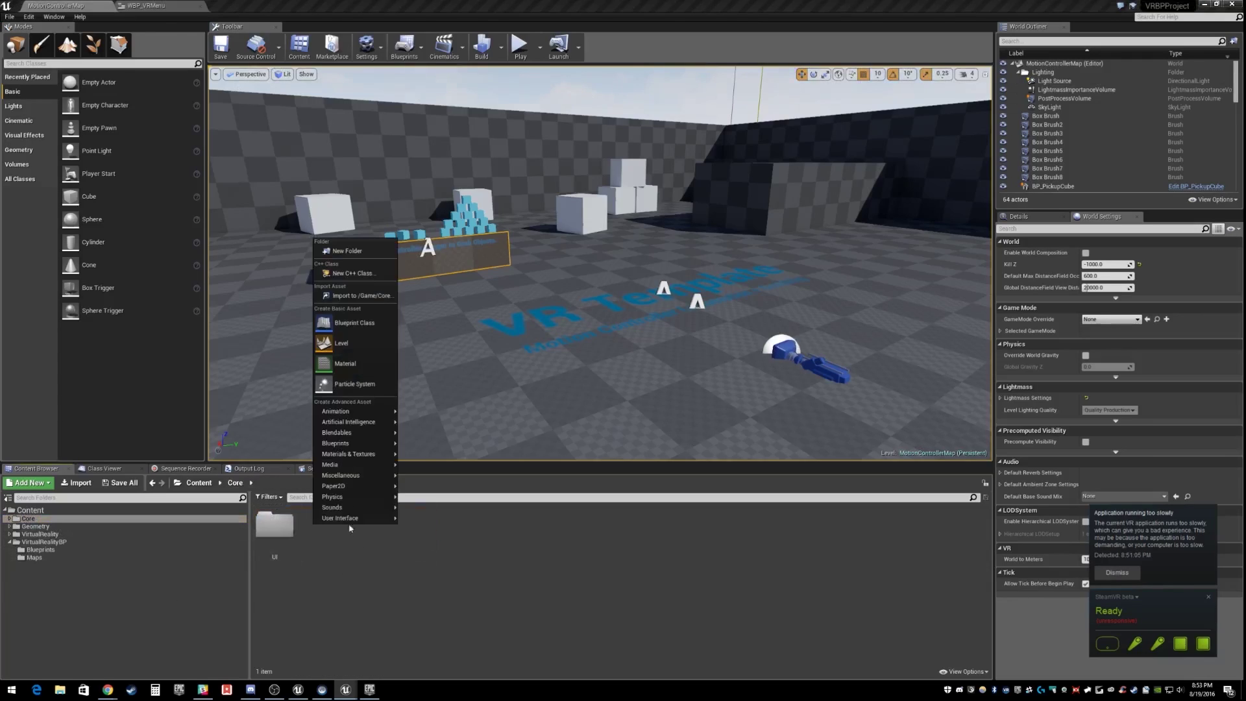
left_click(347, 250)
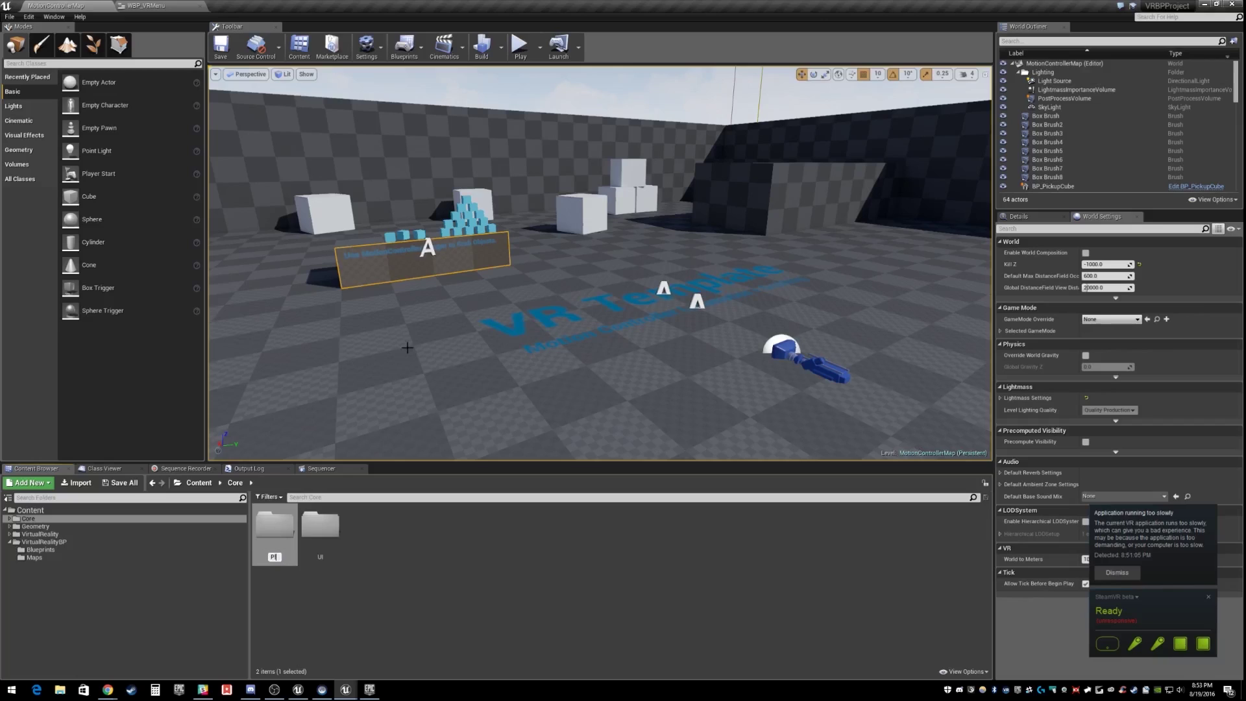
key("Return")
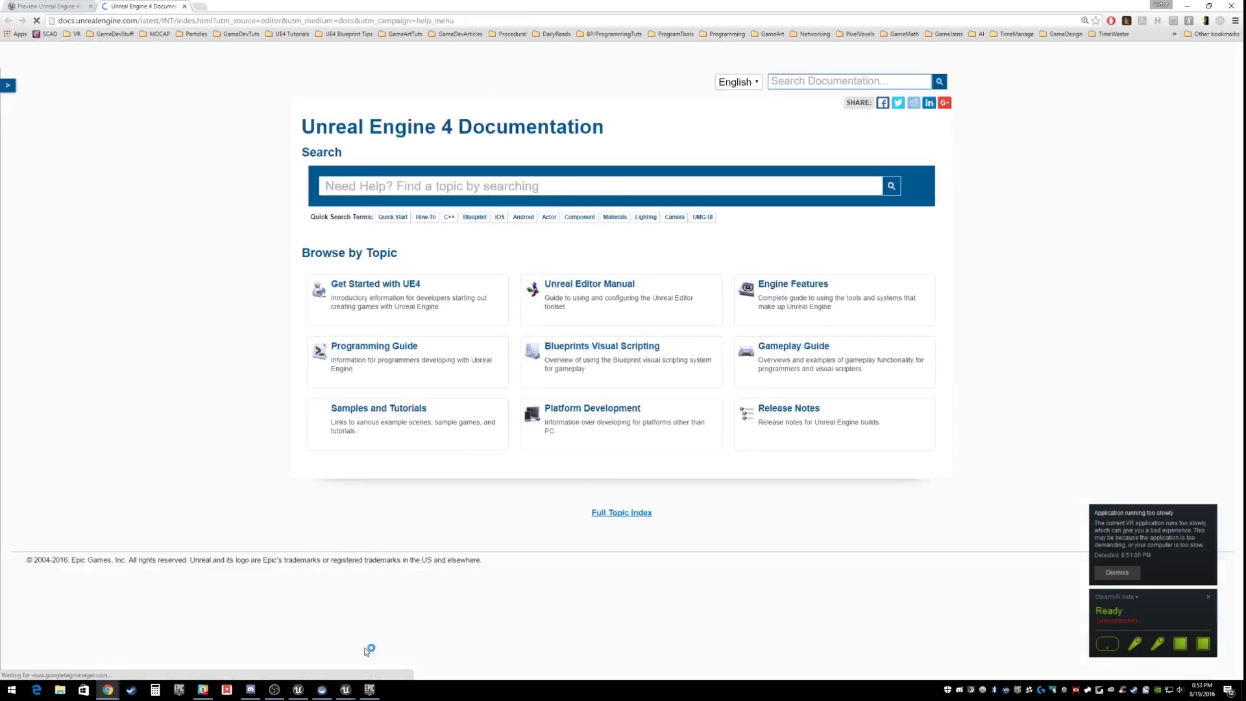
left_click(353, 646)
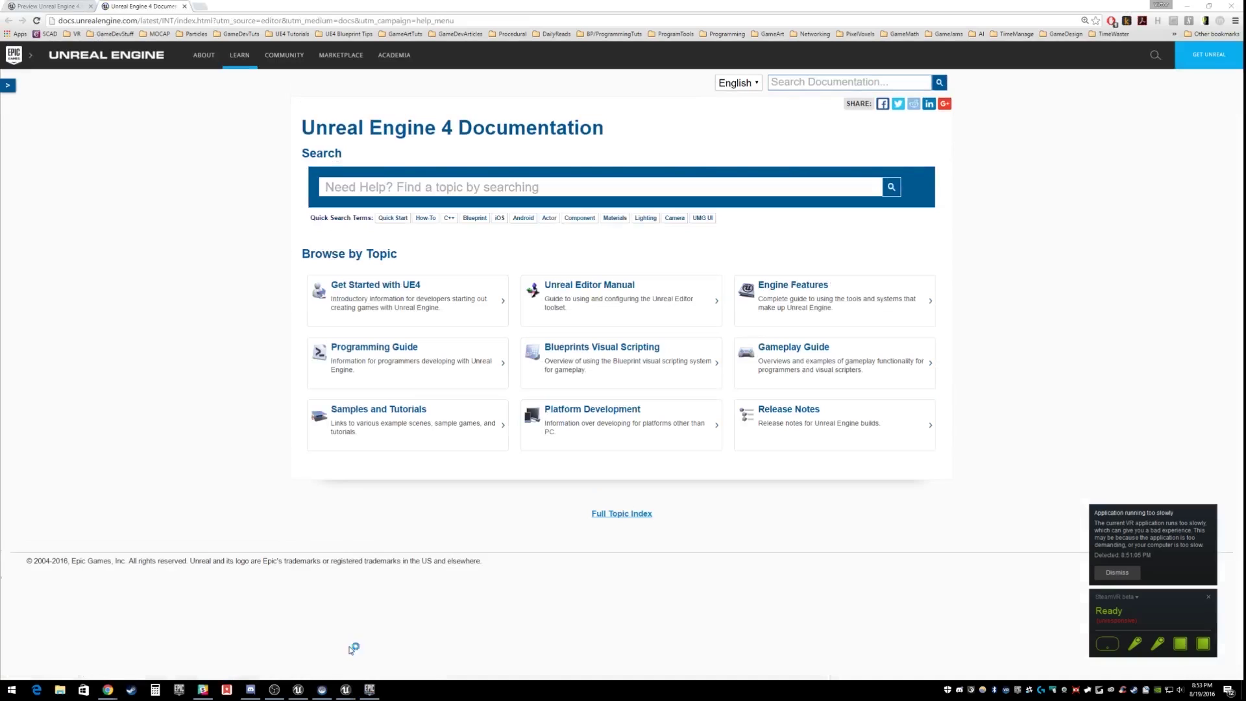
key("F2")
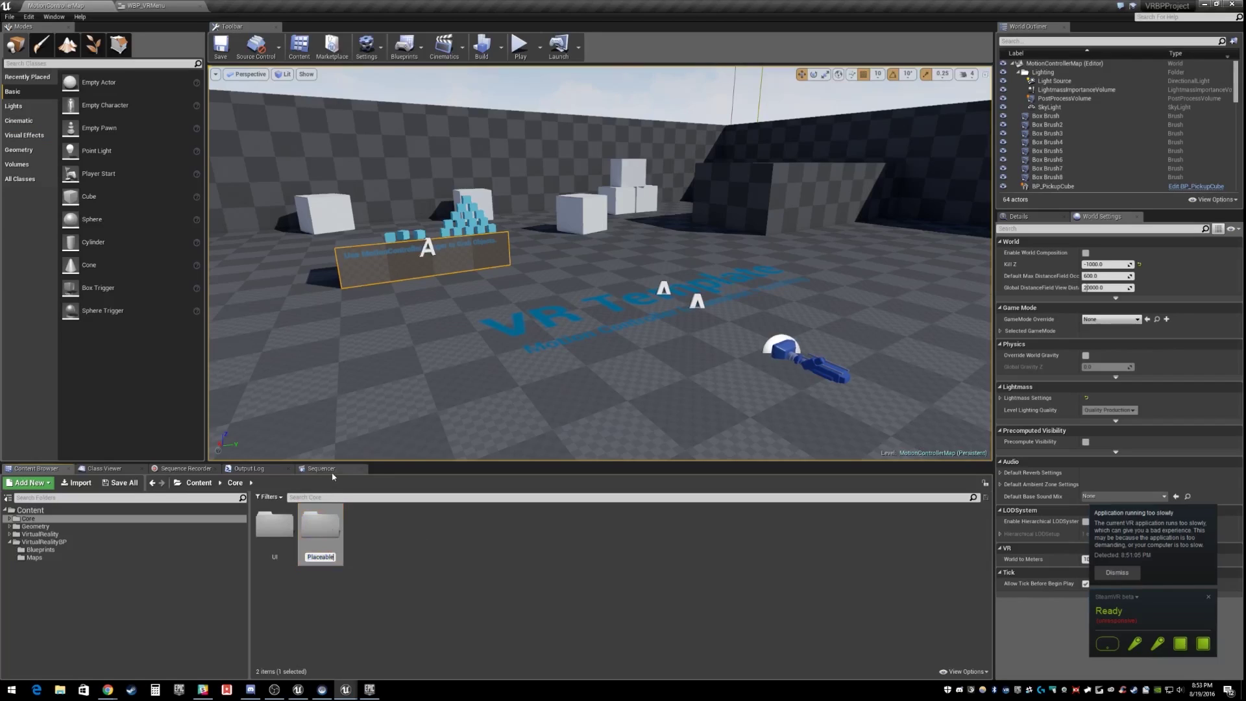
type("s")
key("Return")
double_click(286, 543)
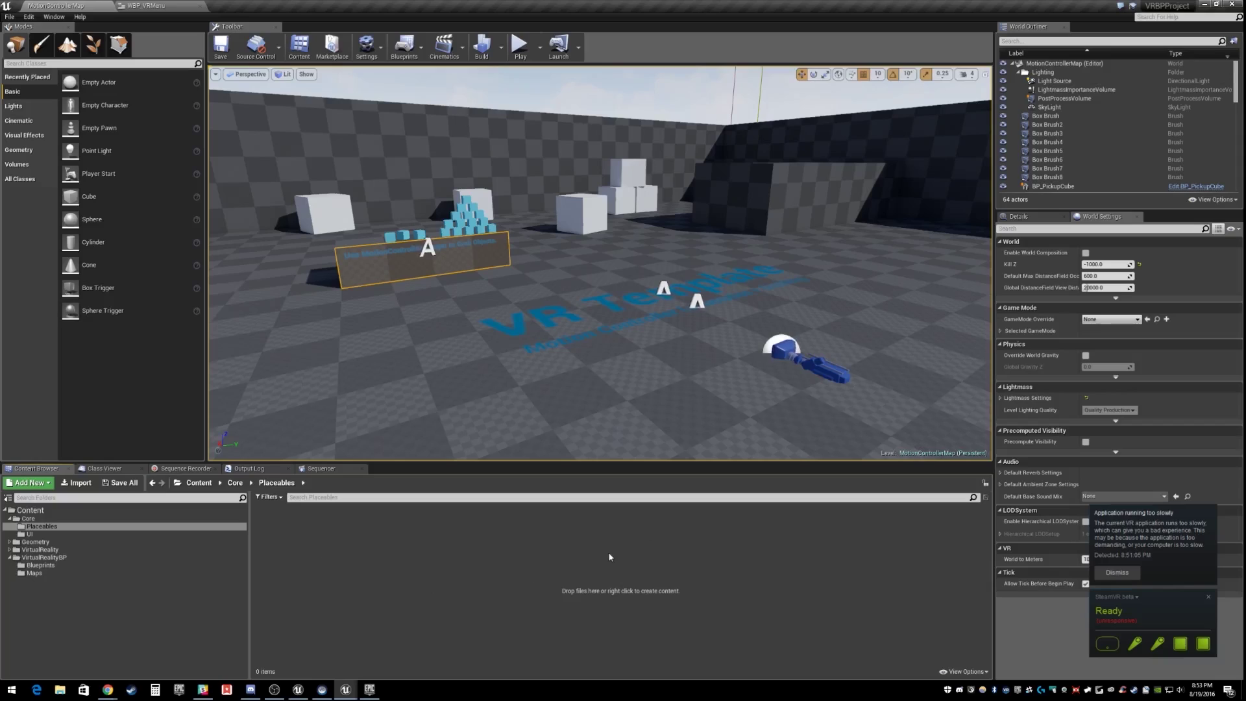
left_click(1133, 573)
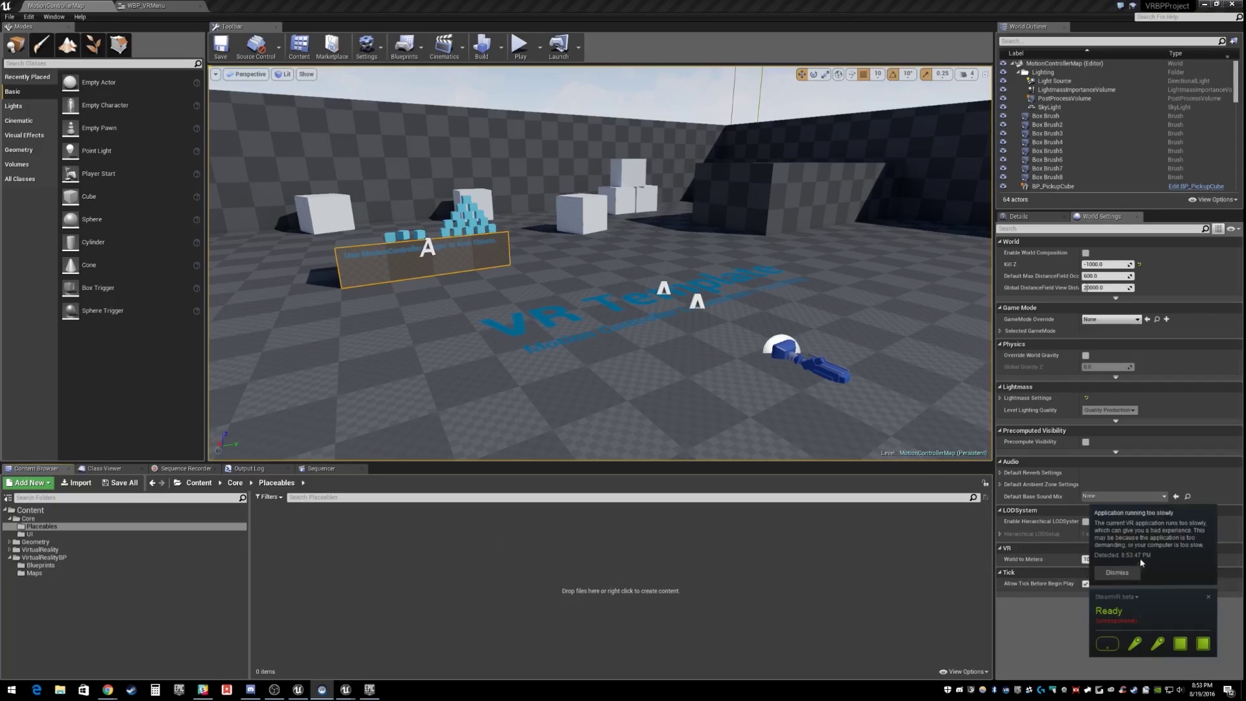
left_click(1120, 573)
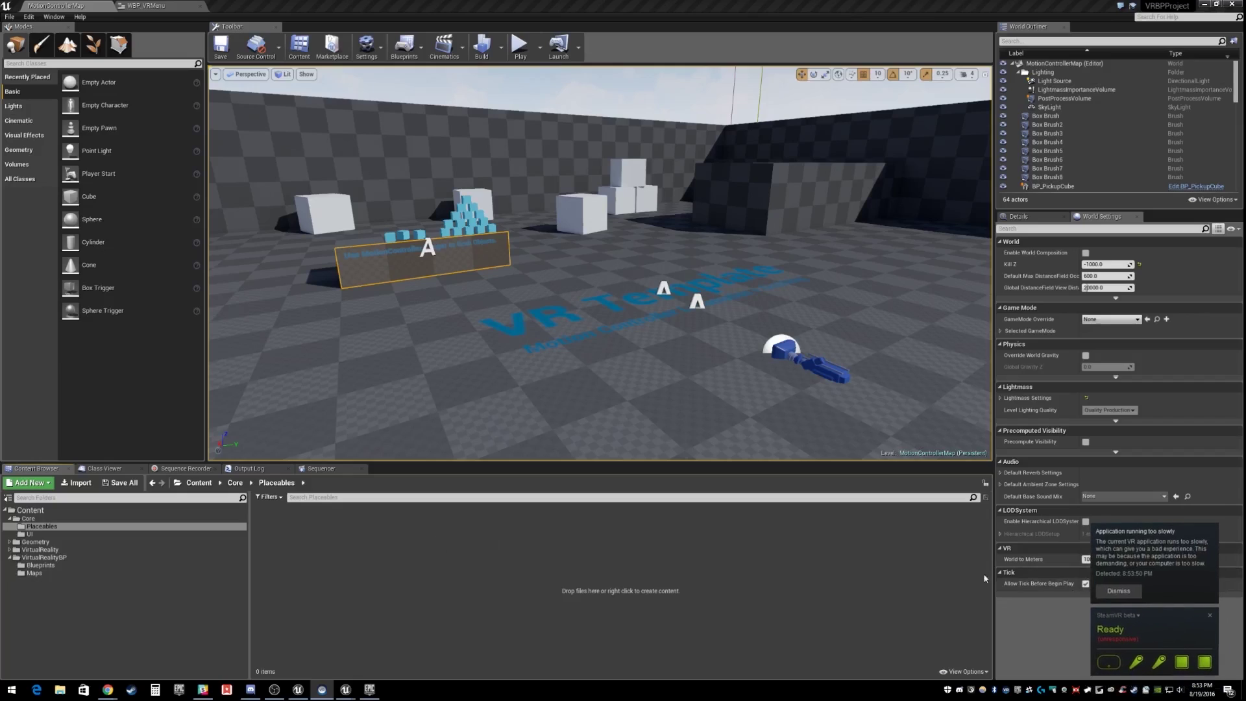
Step: Create an Actor Blueprint class in Placeables named BP_VRMenu
right_click(307, 535)
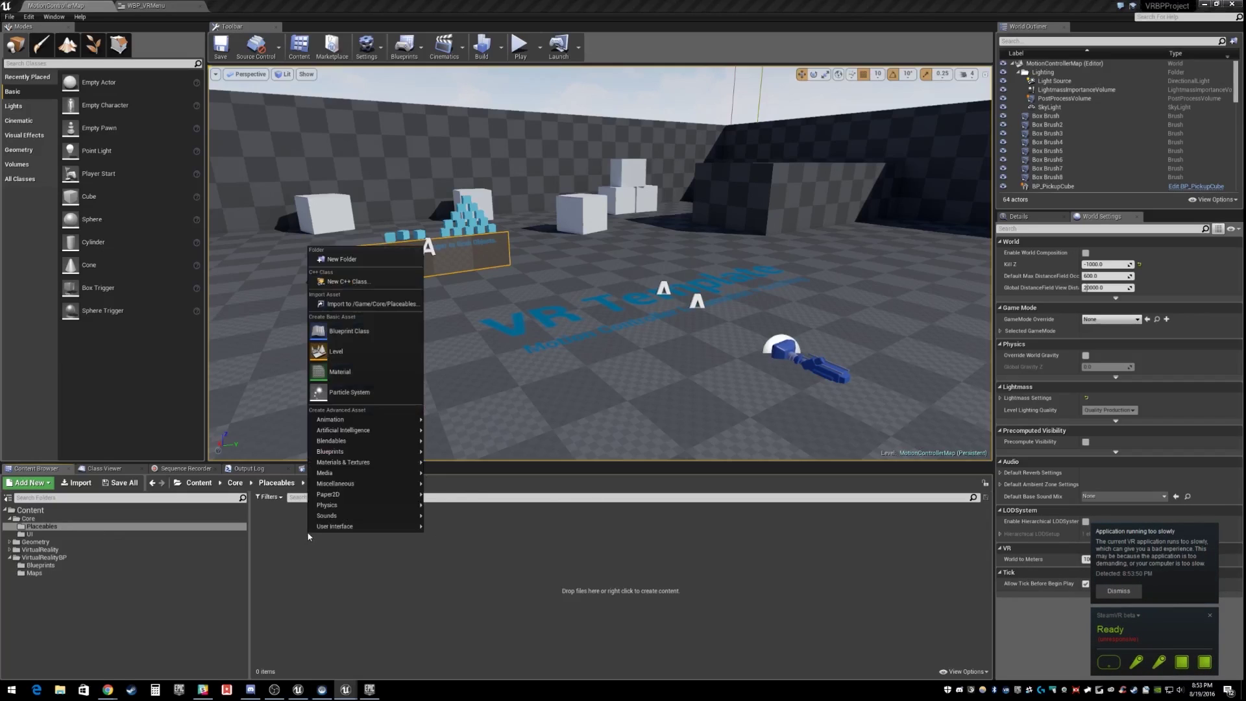
left_click(369, 337)
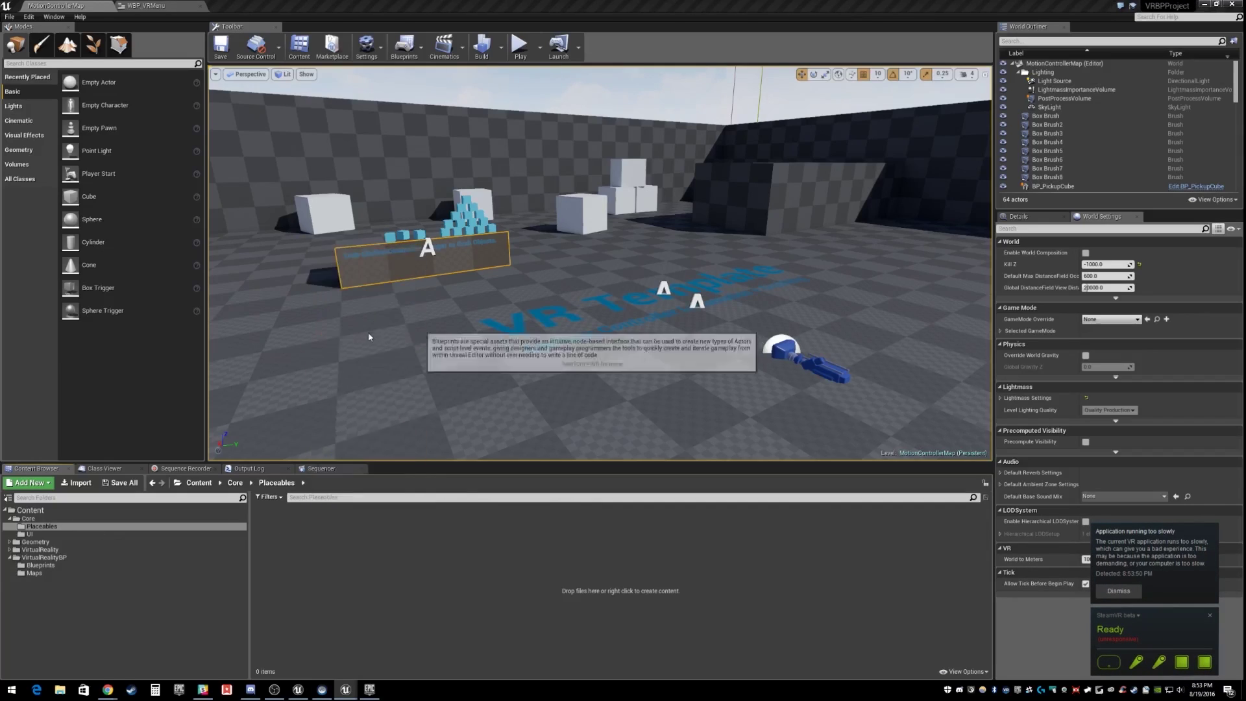
left_click(534, 257)
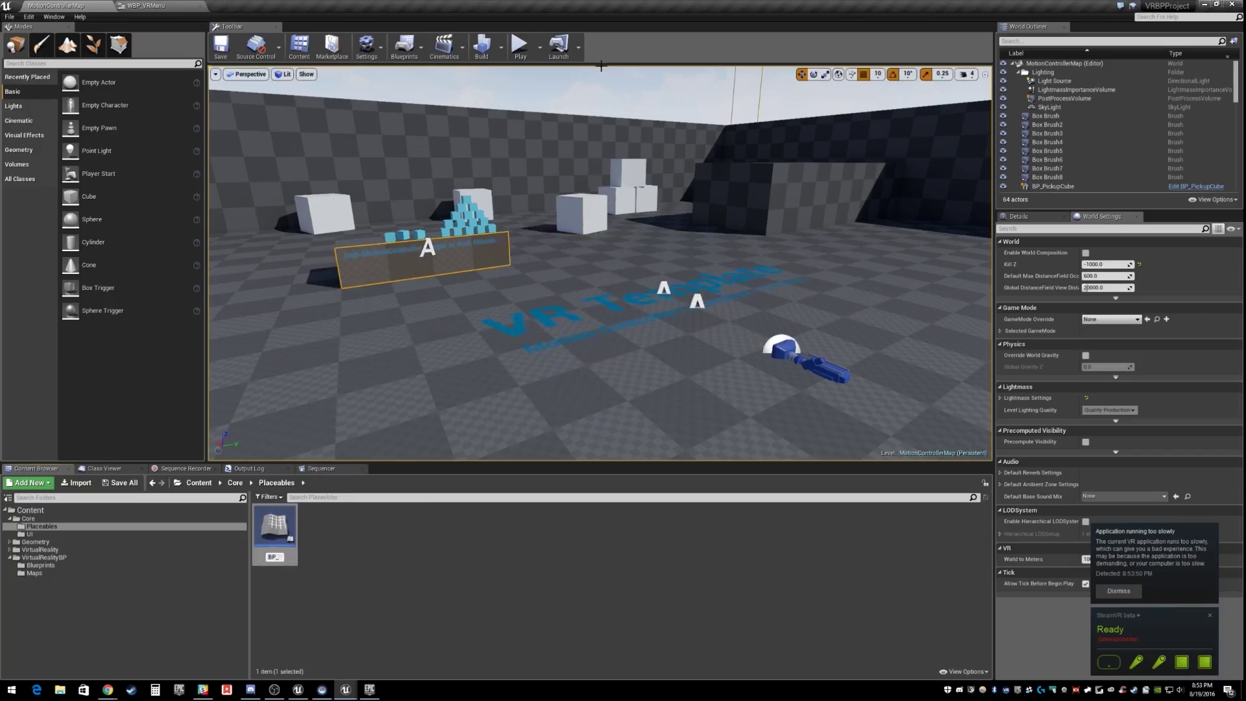
type("VRMenu")
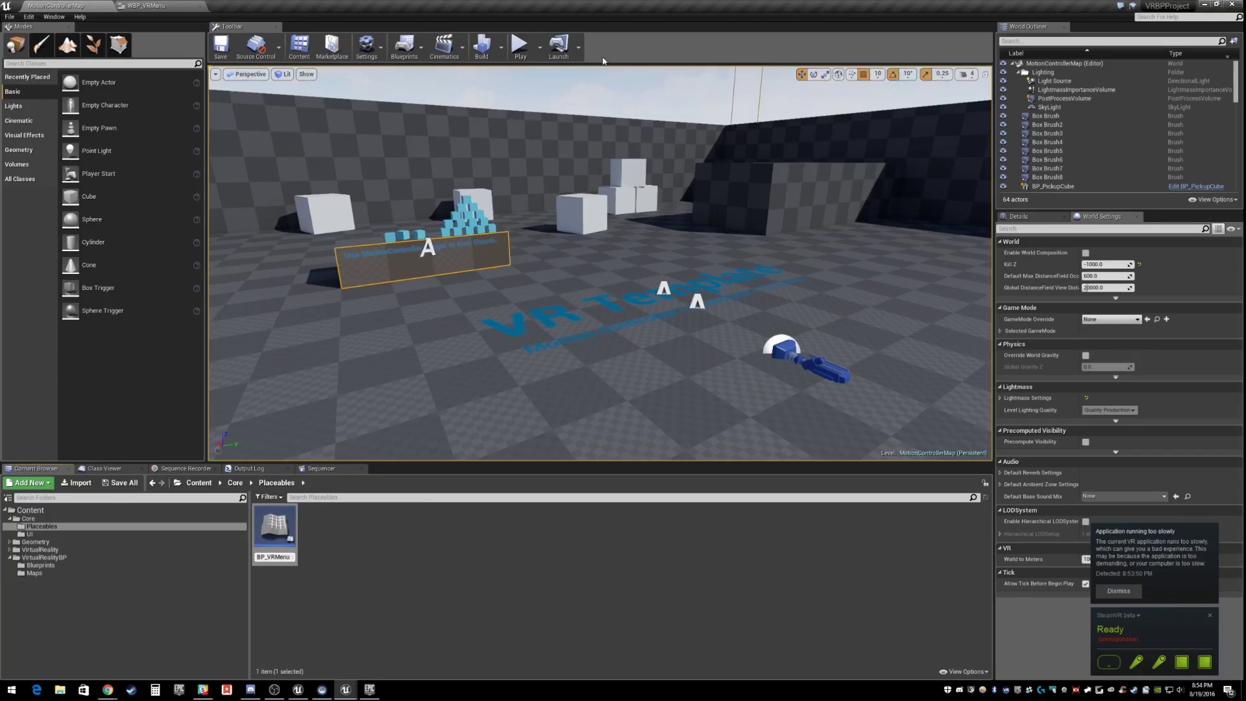
key("Return")
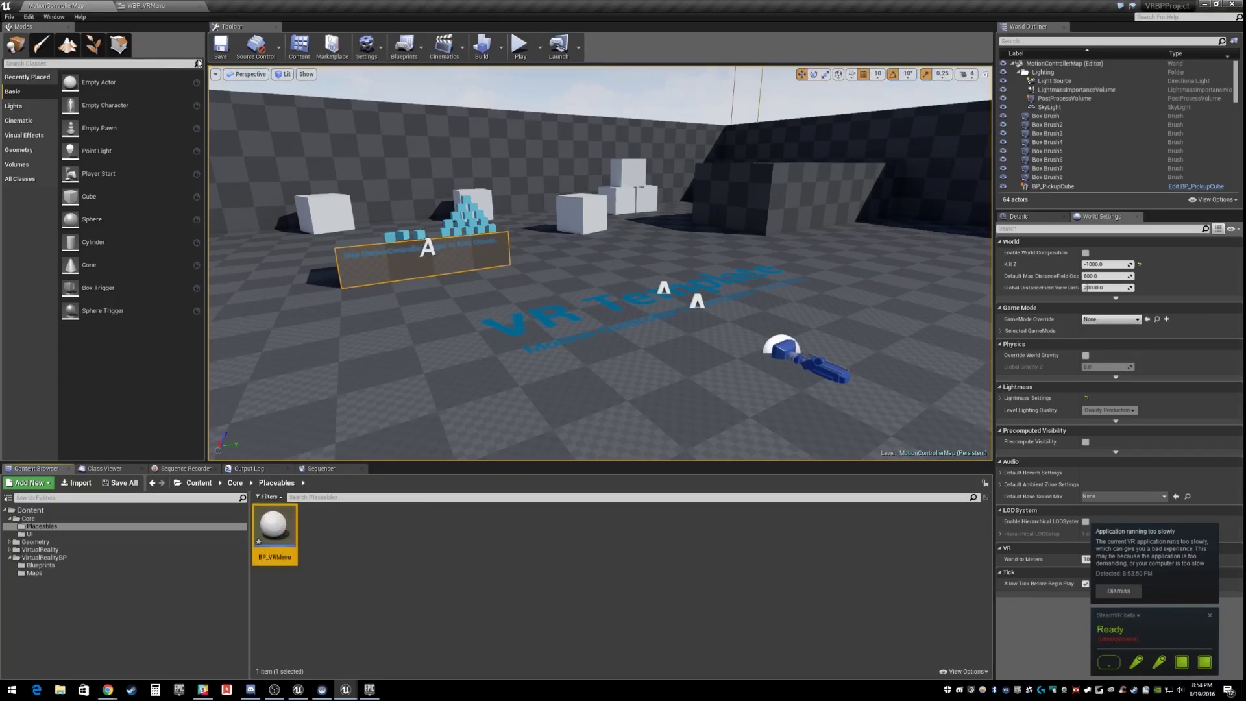
Step: Open BP_VRMenu and add a Widget component
double_click(276, 532)
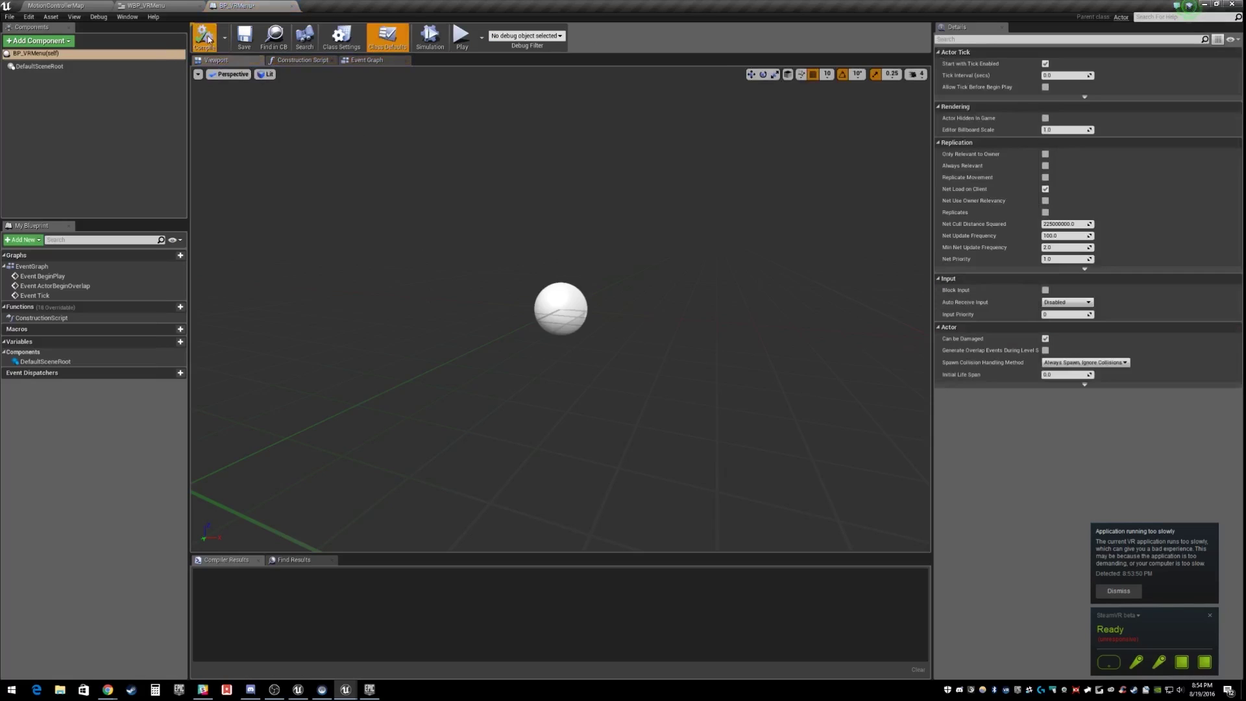
left_click(375, 63)
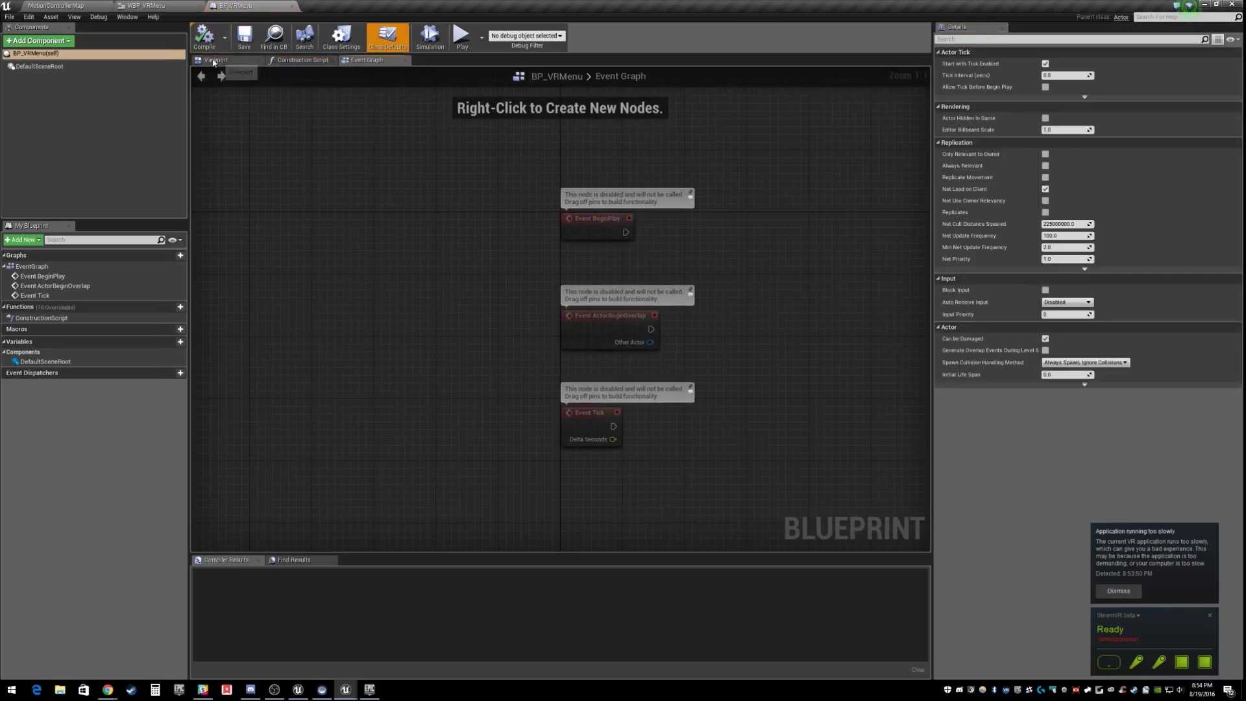
left_click(58, 41)
type("widge")
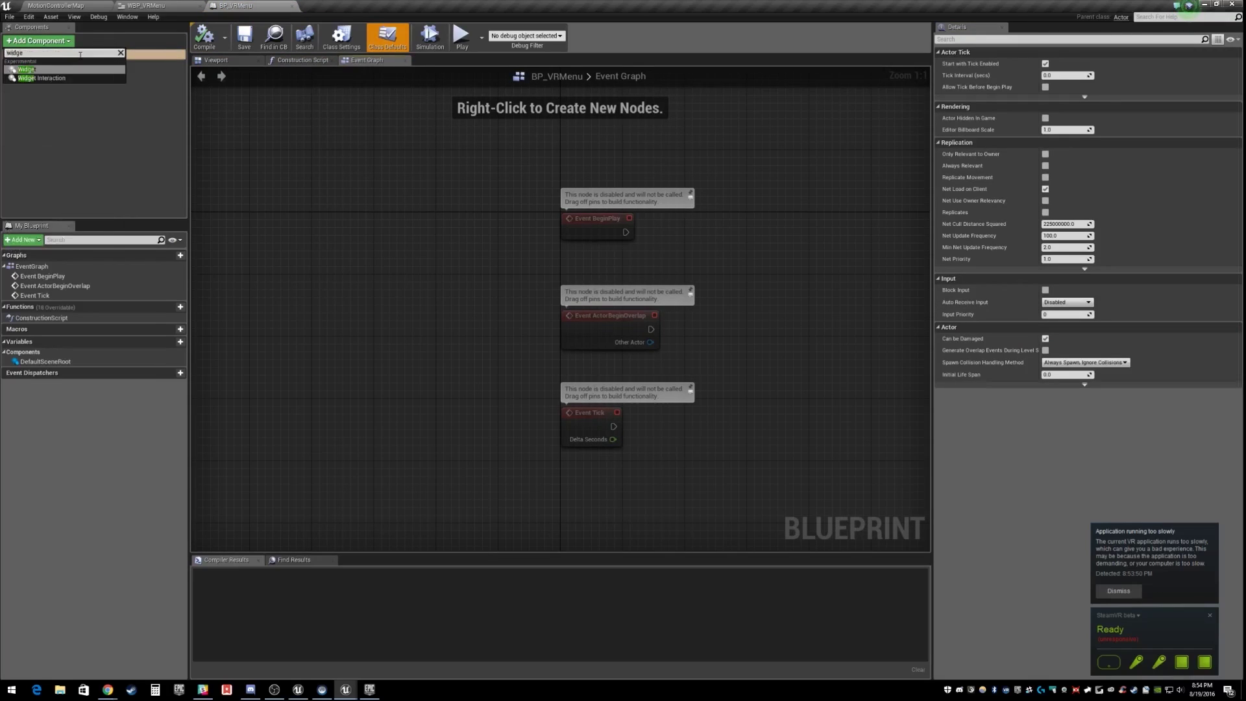
left_click(46, 69)
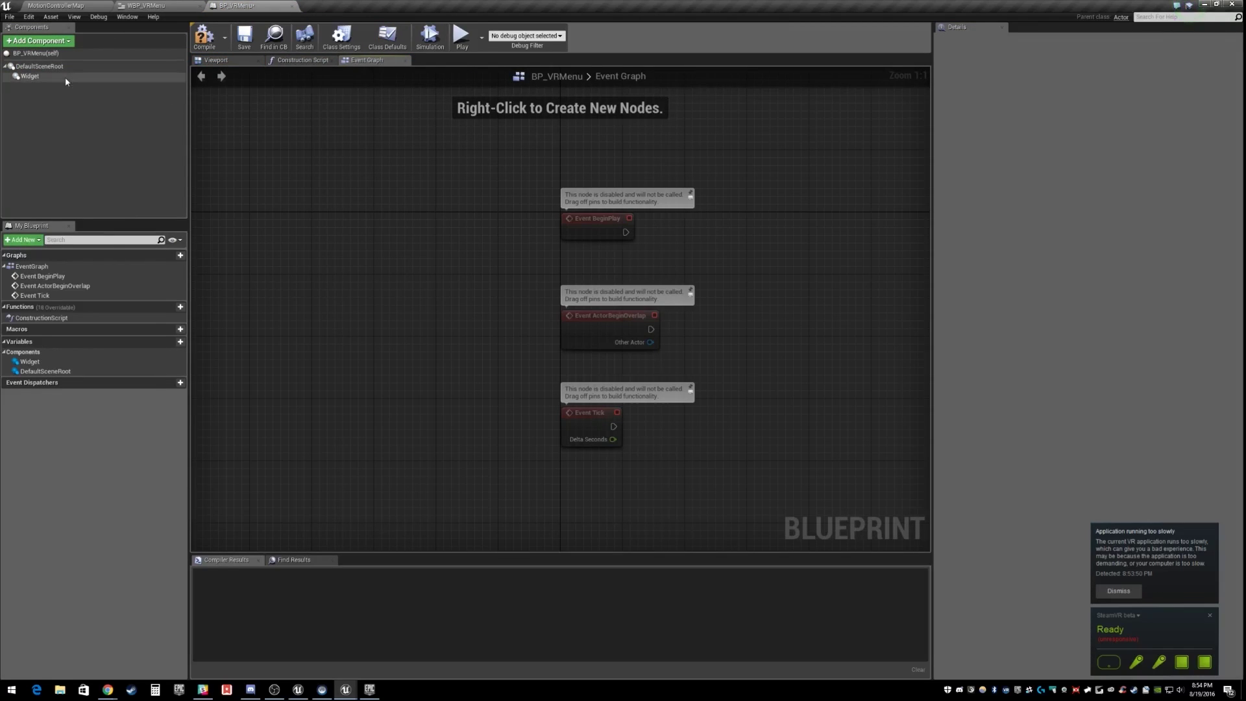
left_click(64, 76)
Step: Set the widget class to WBP_VRMenu, compile, and give it a 1920 draw width
left_click(1051, 297)
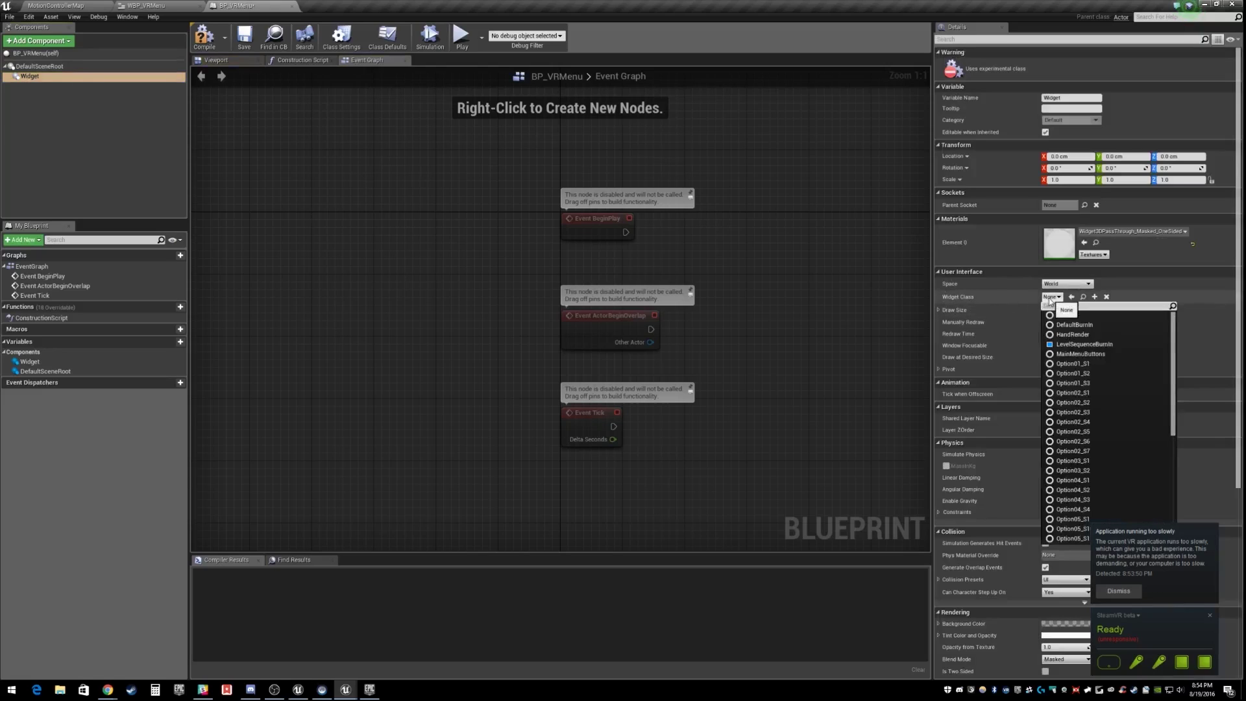
type("wbp")
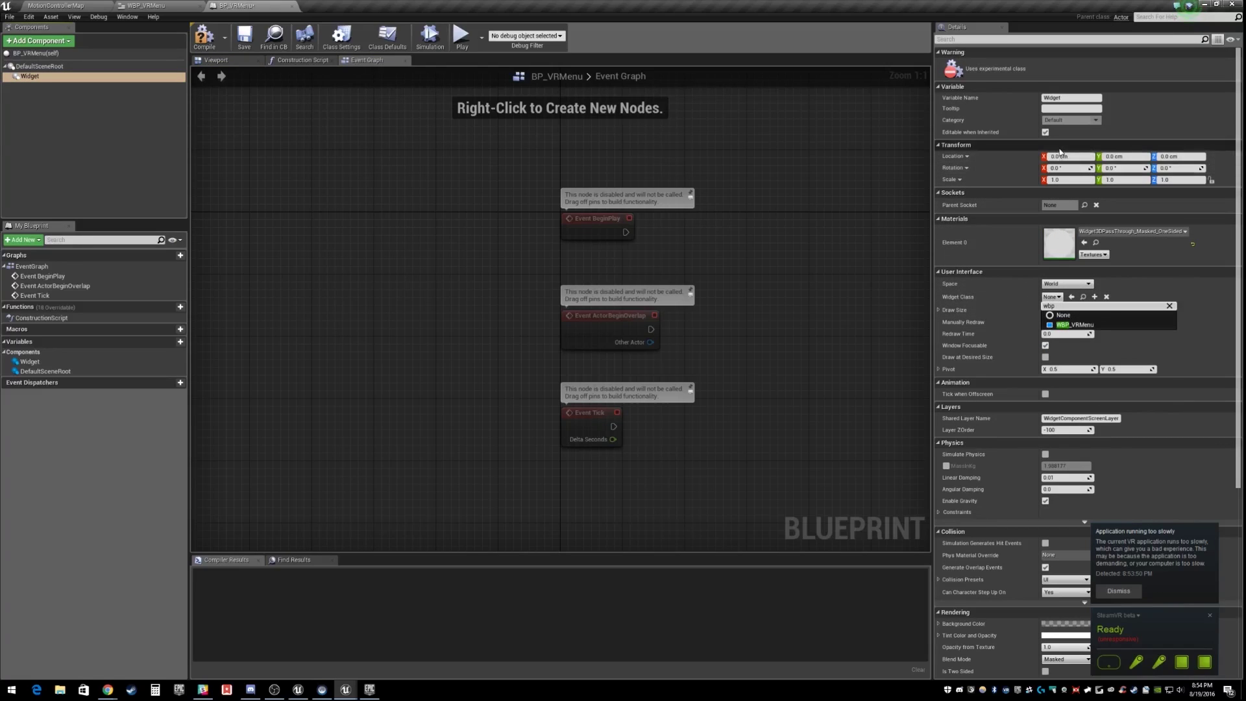
left_click(1075, 324)
left_click(205, 38)
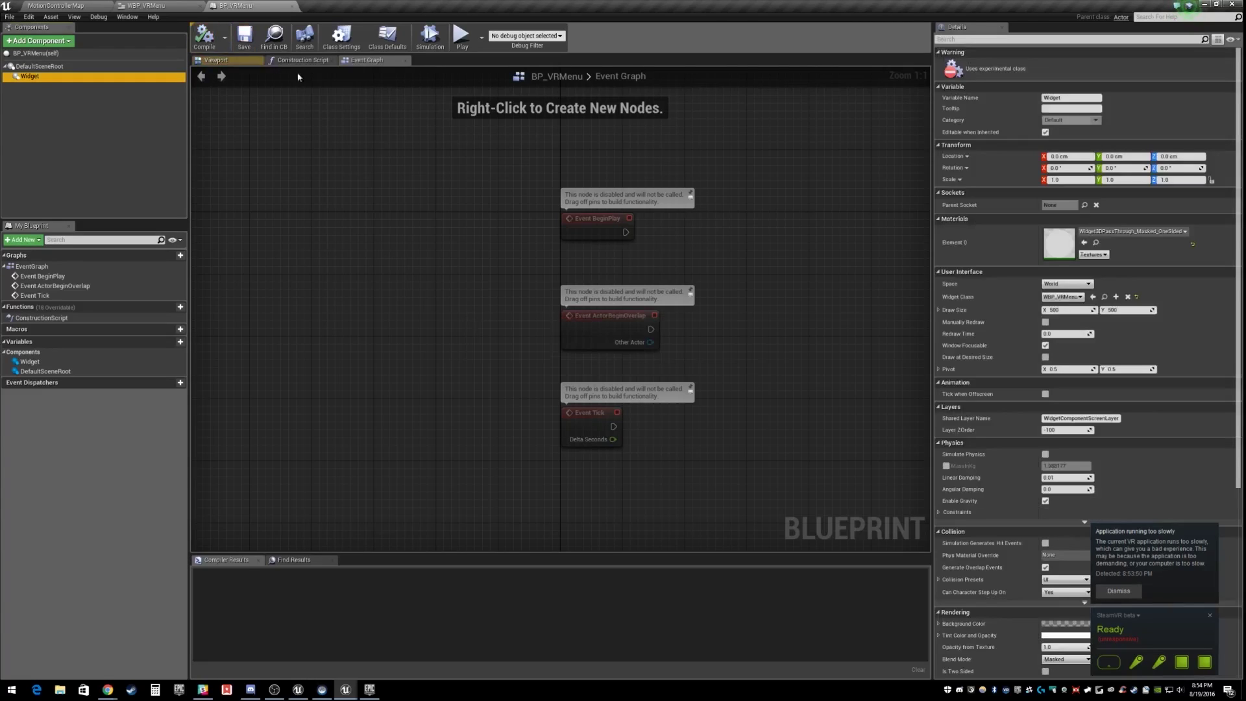
left_click(1065, 310)
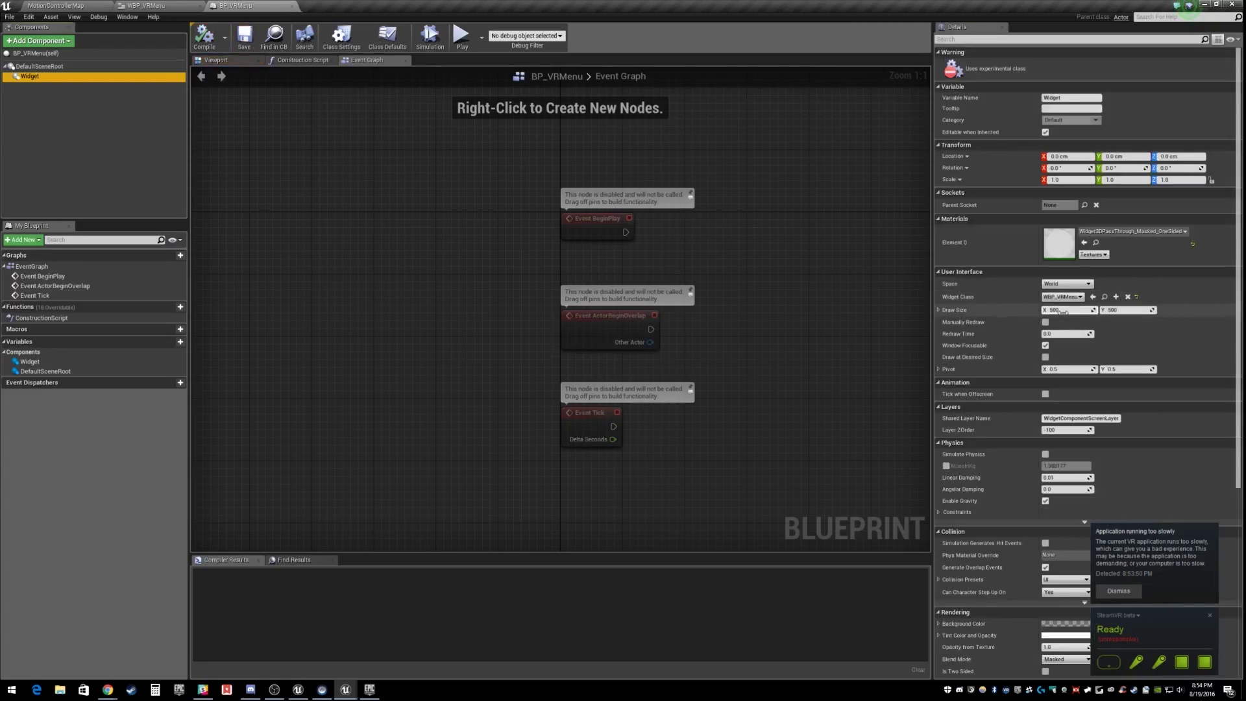
type("1920")
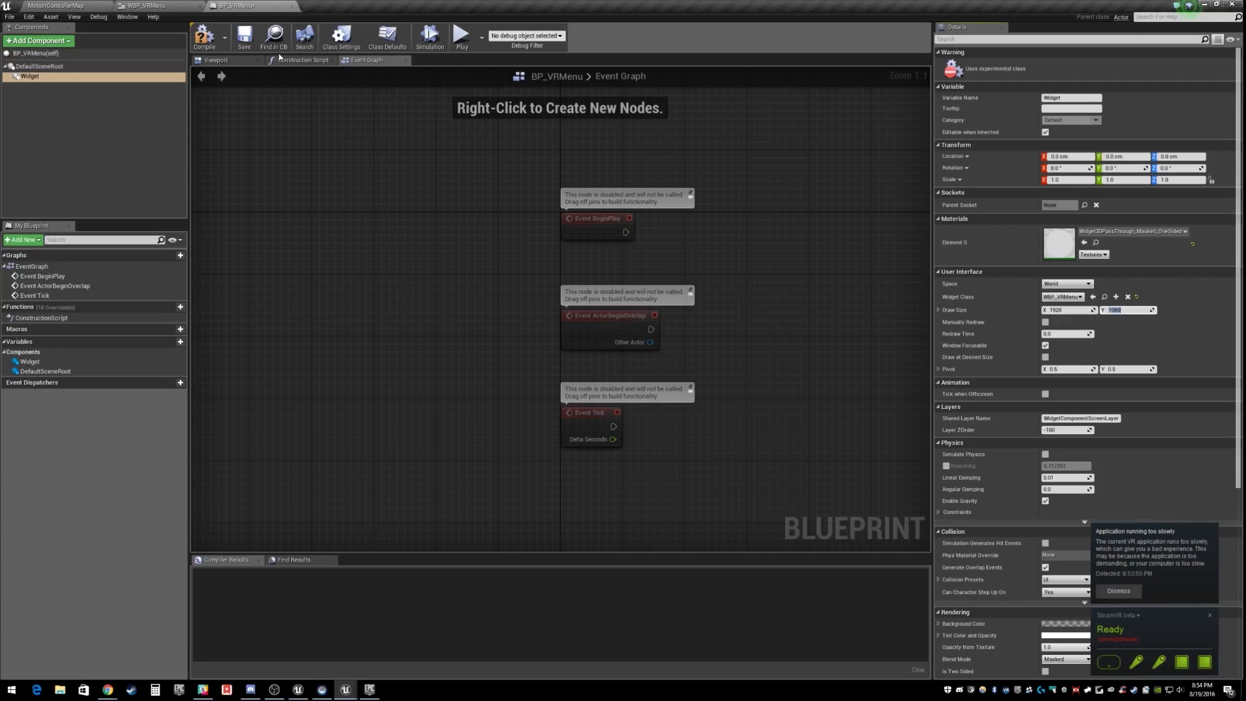
Step: Raise the menu widget to about 250 cm in the viewport and save the Blueprint
left_click(238, 60)
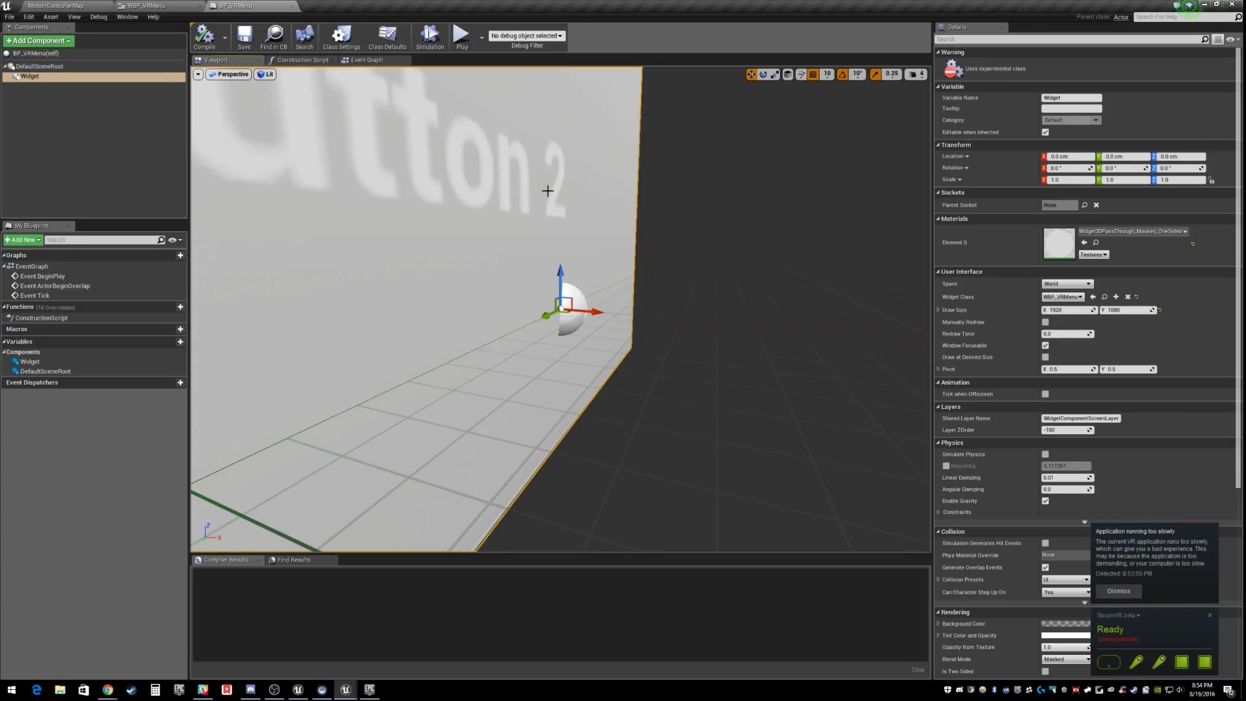
right_click_drag(549, 191, 501, 194)
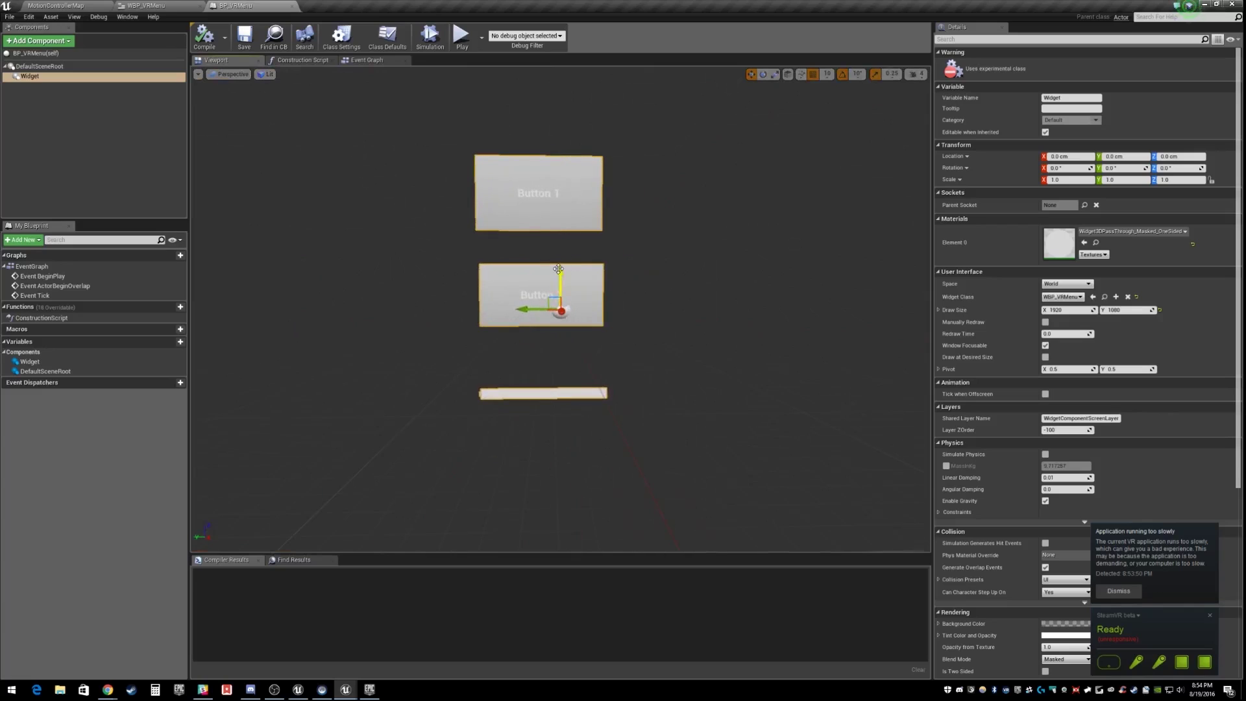
left_click_drag(559, 268, 580, 174)
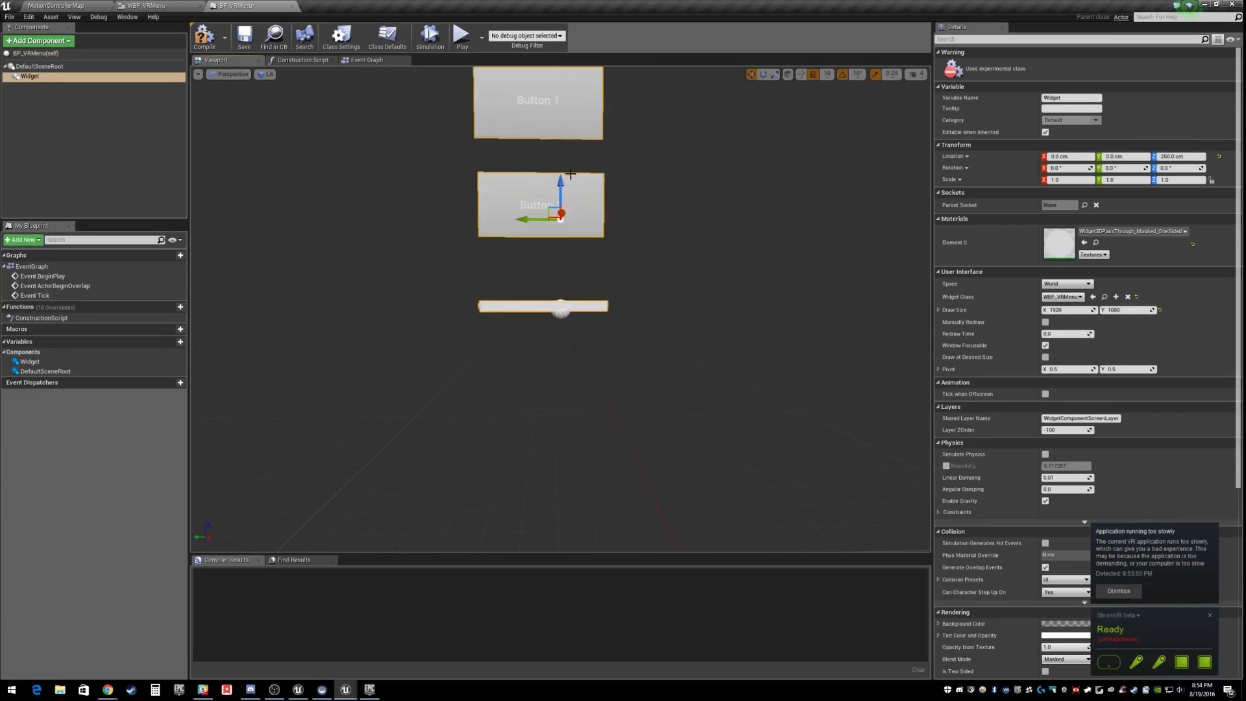
left_click(244, 40)
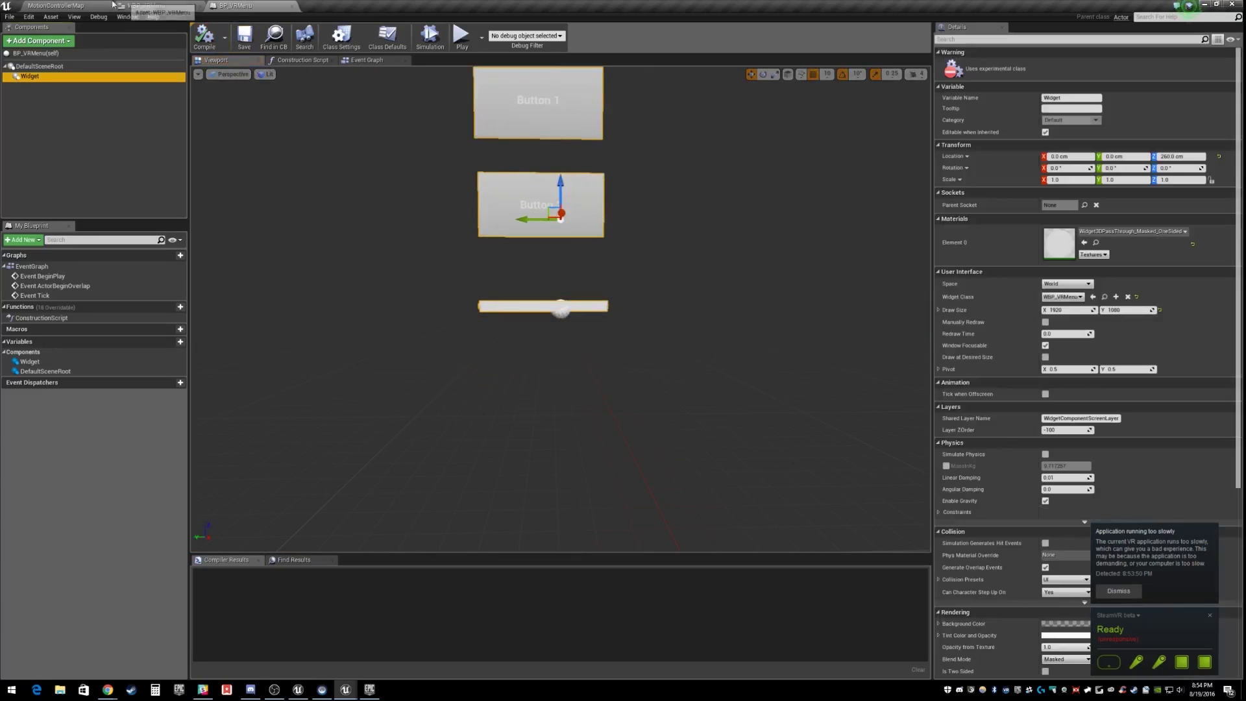
Step: Place BP_VRMenu in MotionControllerMap, rotate it toward the play area, and save the map
left_click(73, 5)
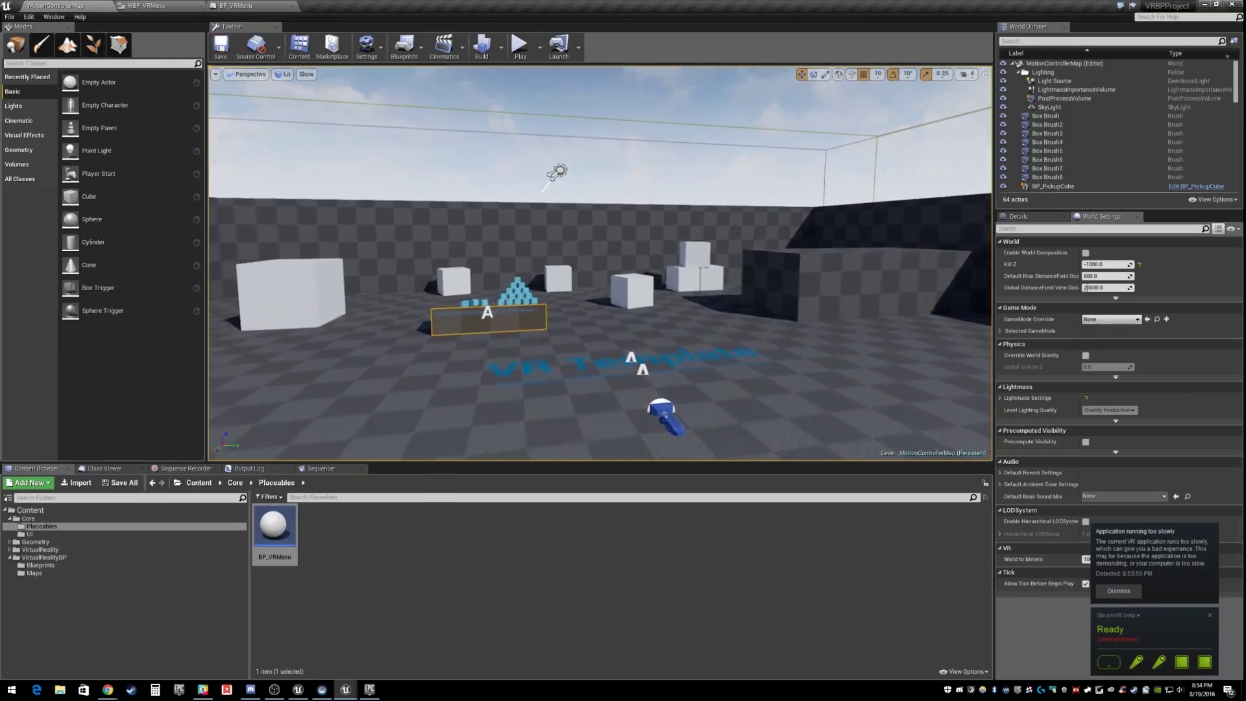
left_click_drag(279, 535, 594, 344)
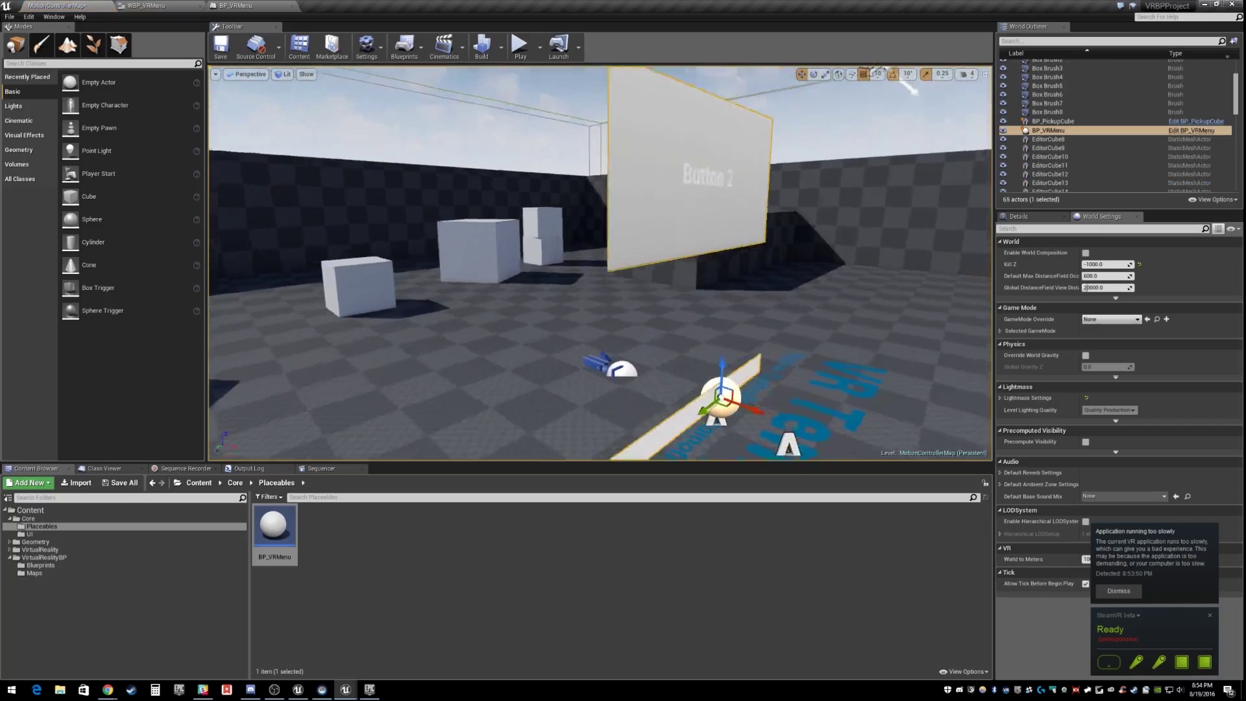
key("e")
left_click_drag(617, 305, 657, 343)
right_click_drag(652, 354, 644, 376)
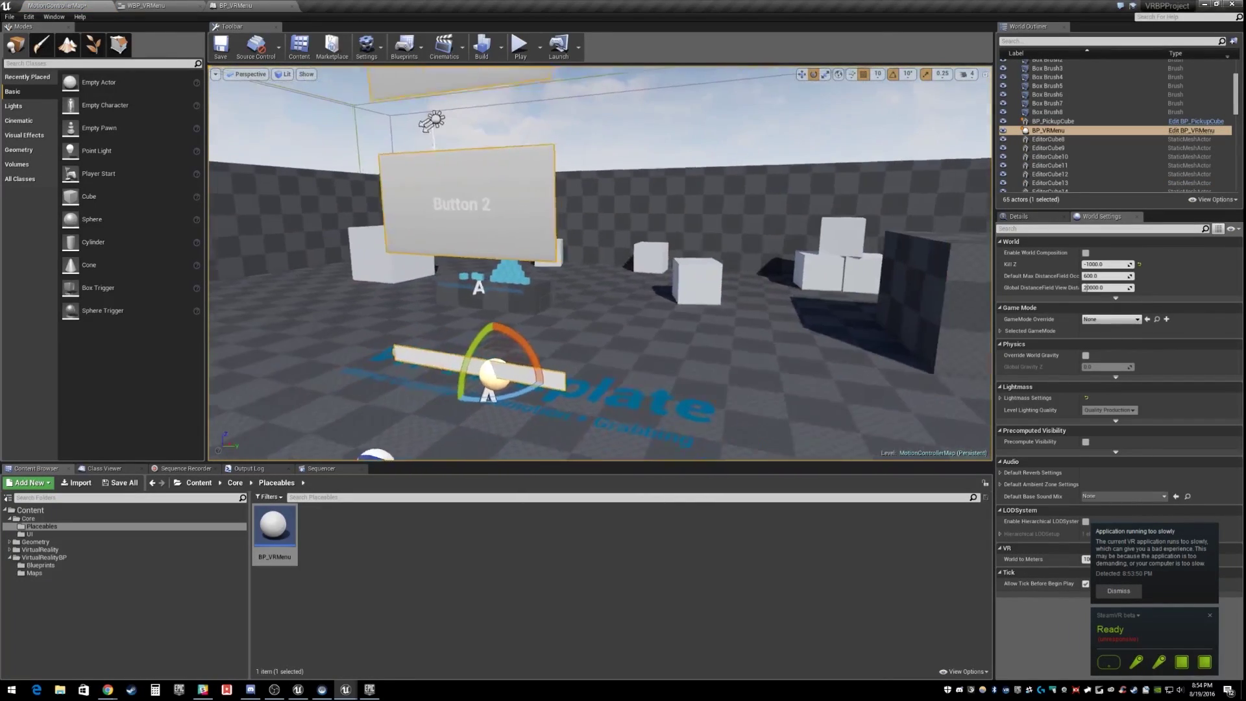
key("w")
key("ctrl+s")
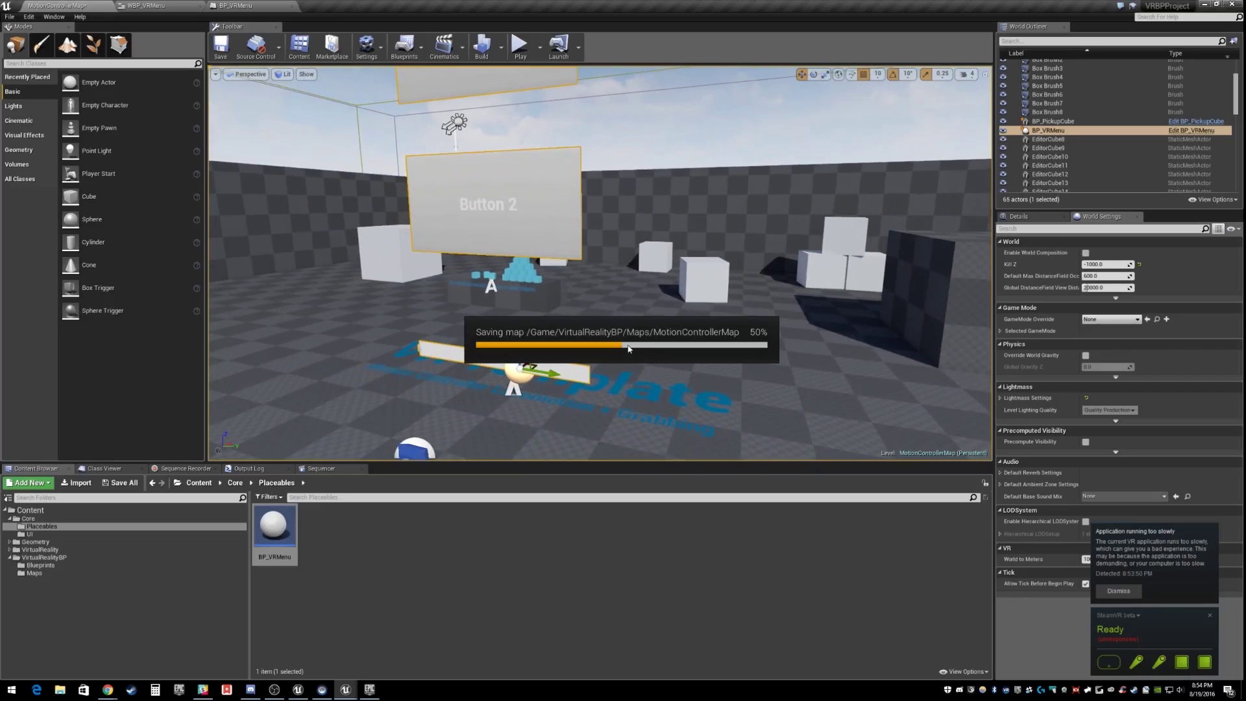
right_click_drag(552, 372, 634, 352)
key("ctrl+s")
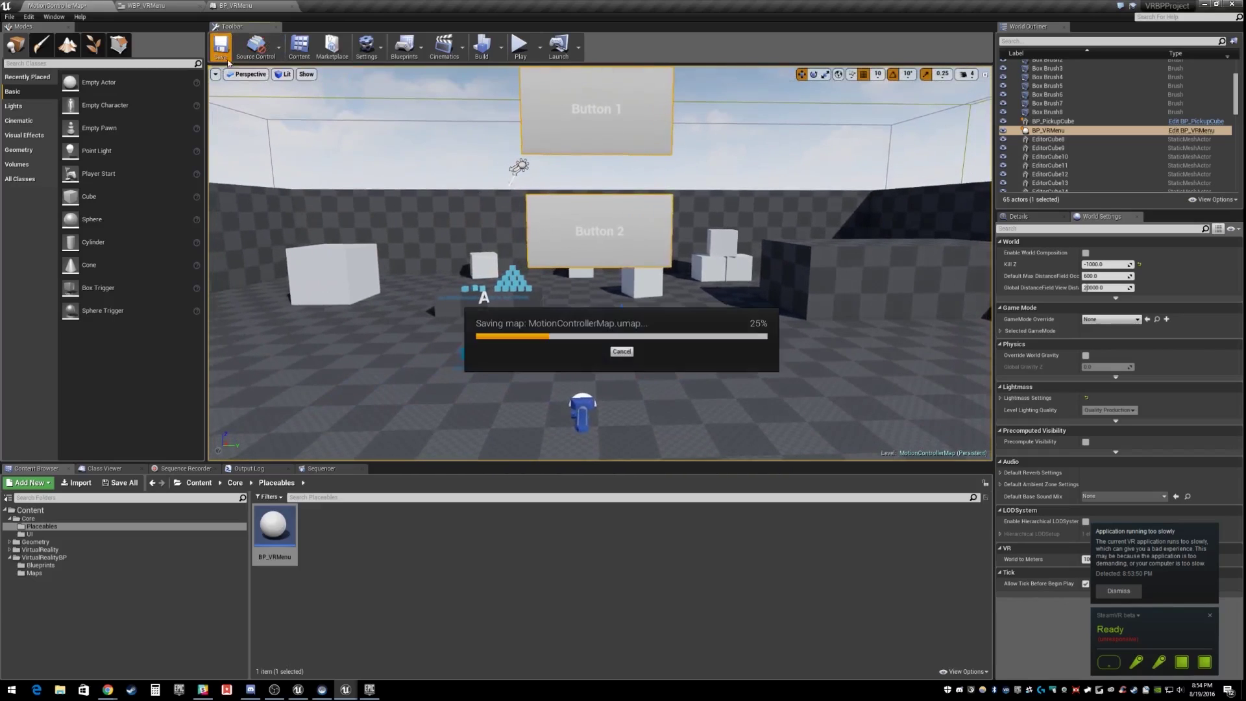
right_click_drag(536, 230, 513, 211)
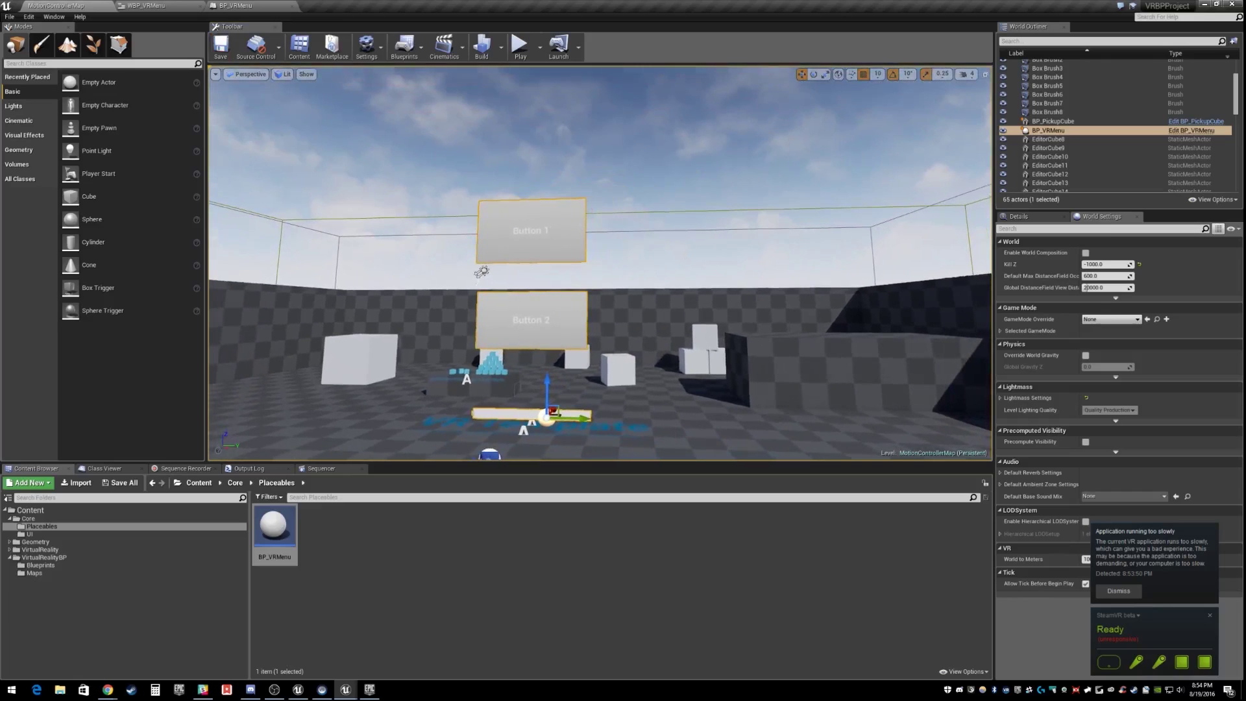
scroll(437, 340, "up", 3)
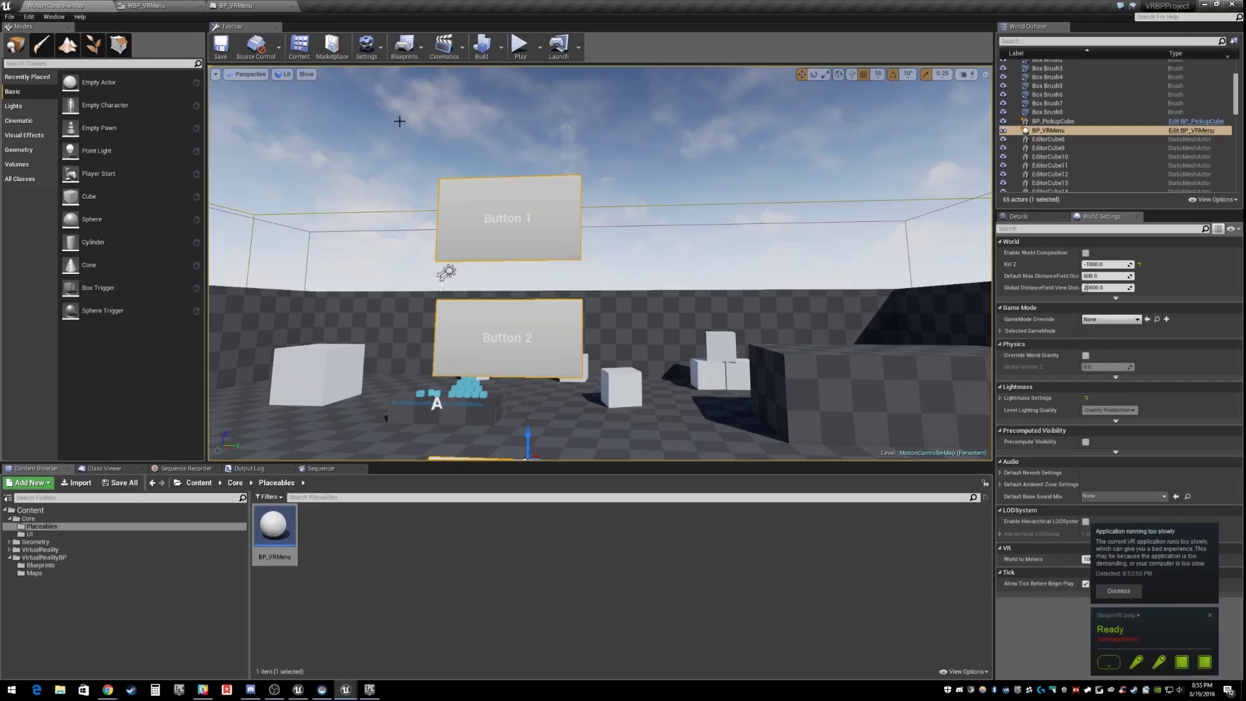
Step: Launch a quick VR preview of the level and close it
left_click(502, 49)
left_click(540, 47)
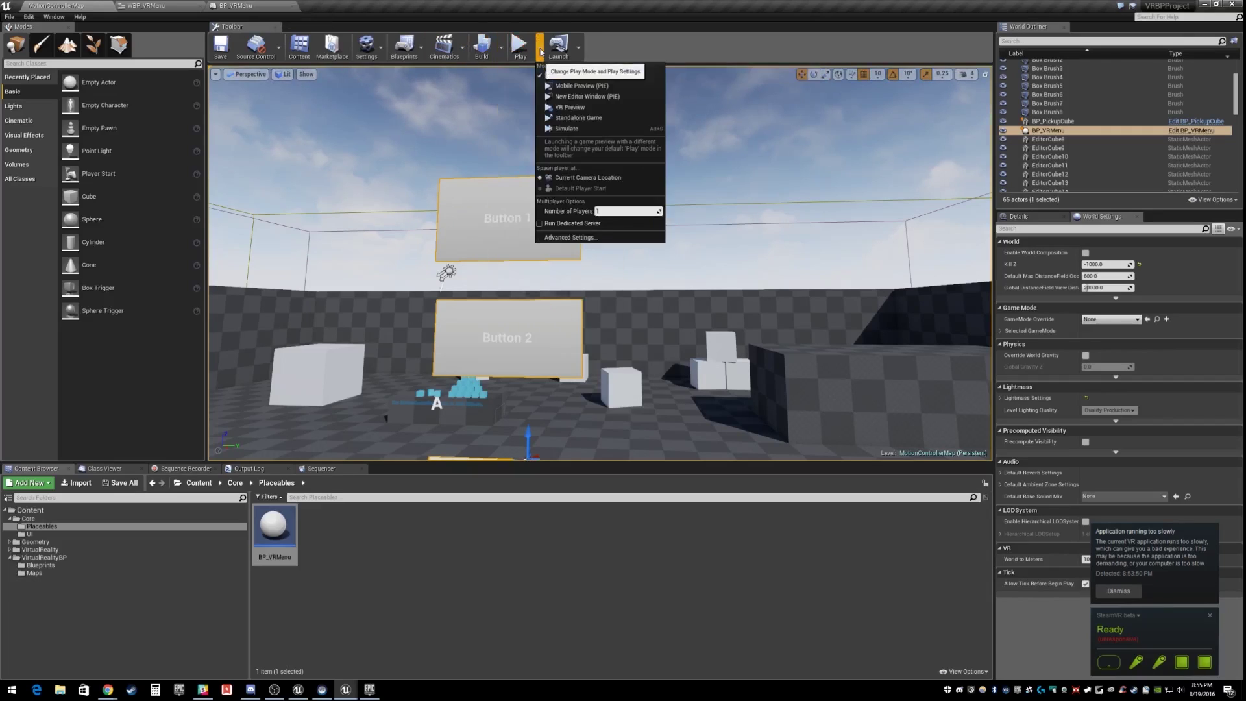
left_click(584, 110)
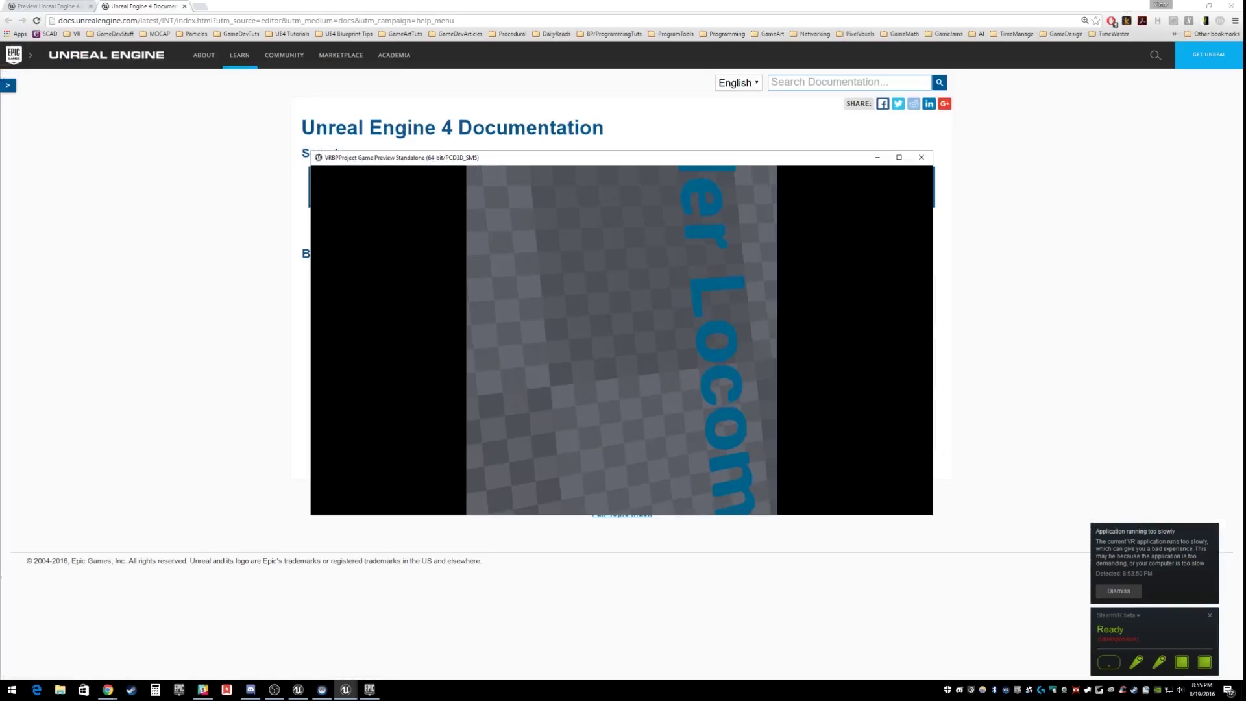
key("Escape")
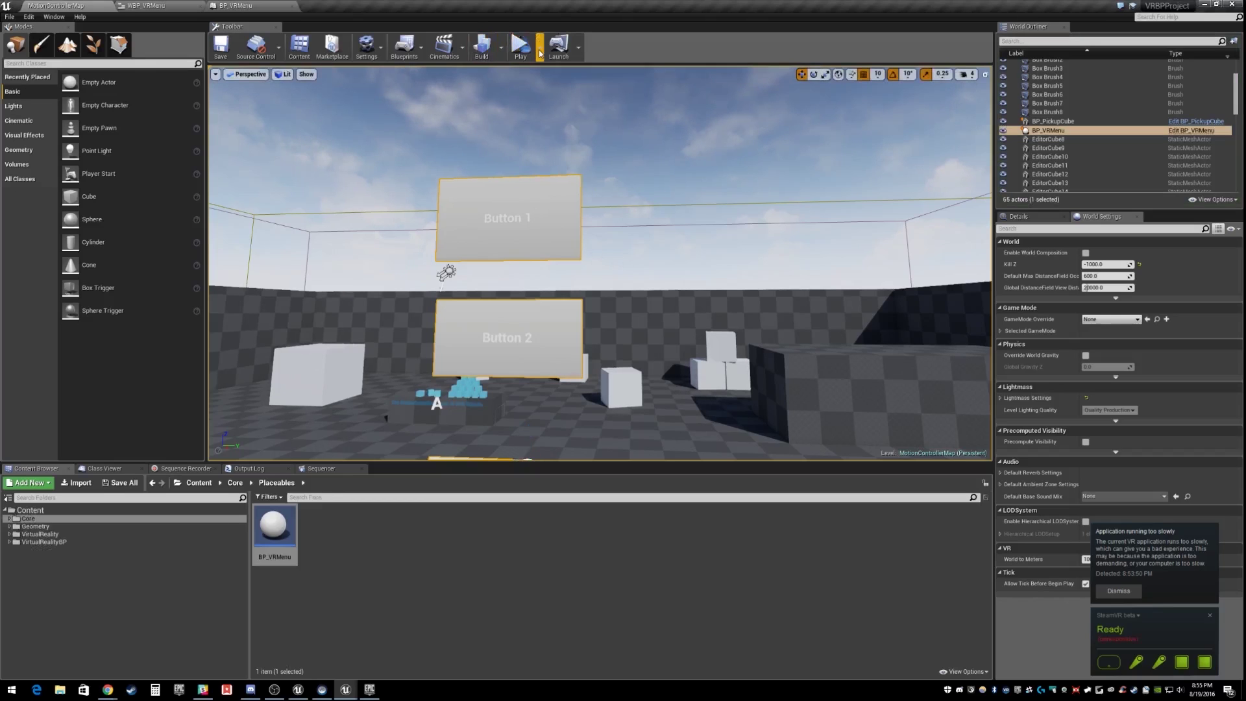
Step: Set the Standalone and New Window play sizes to 2560 x 1440 in Advanced Settings
left_click(540, 49)
left_click(573, 237)
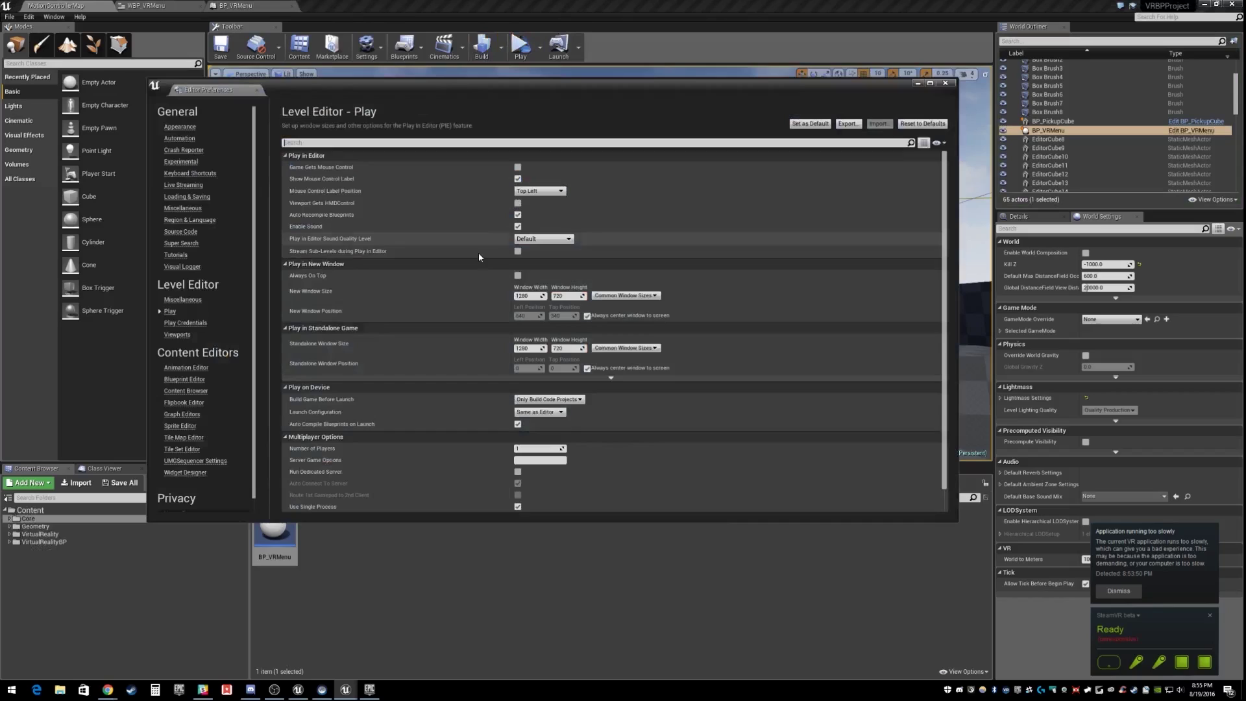
left_click(532, 348)
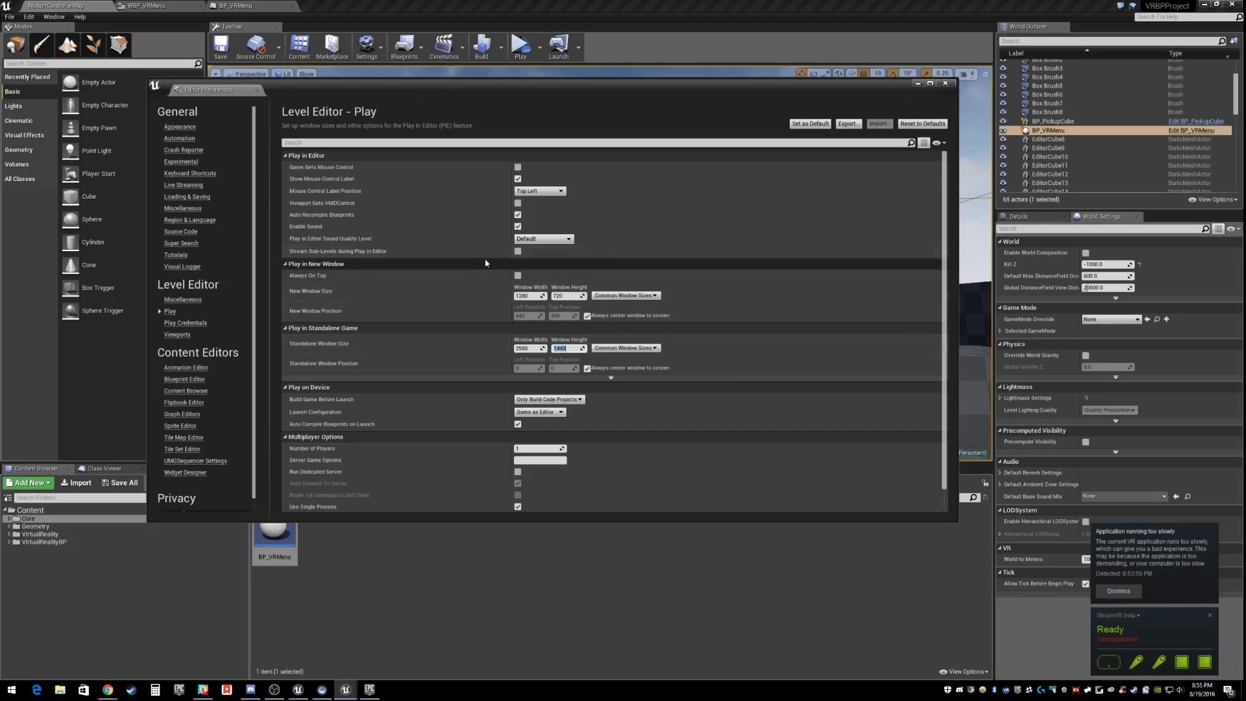
left_click(531, 296)
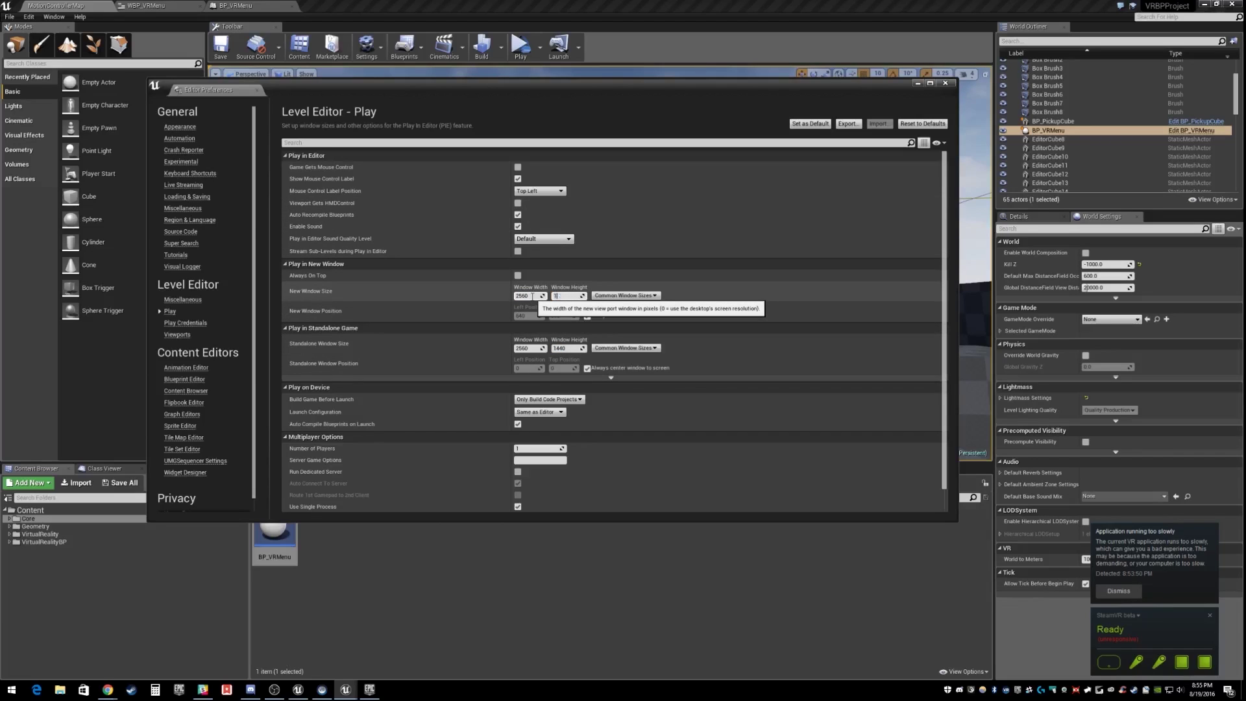
key("Return")
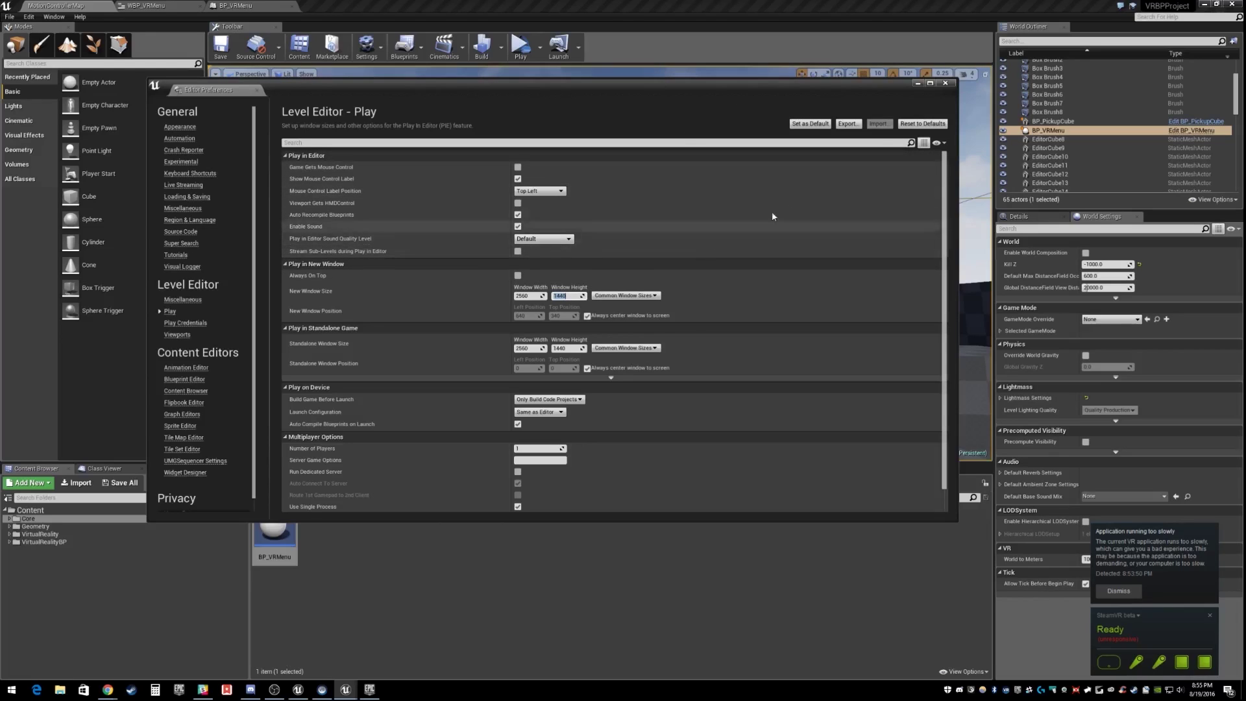
left_click(945, 84)
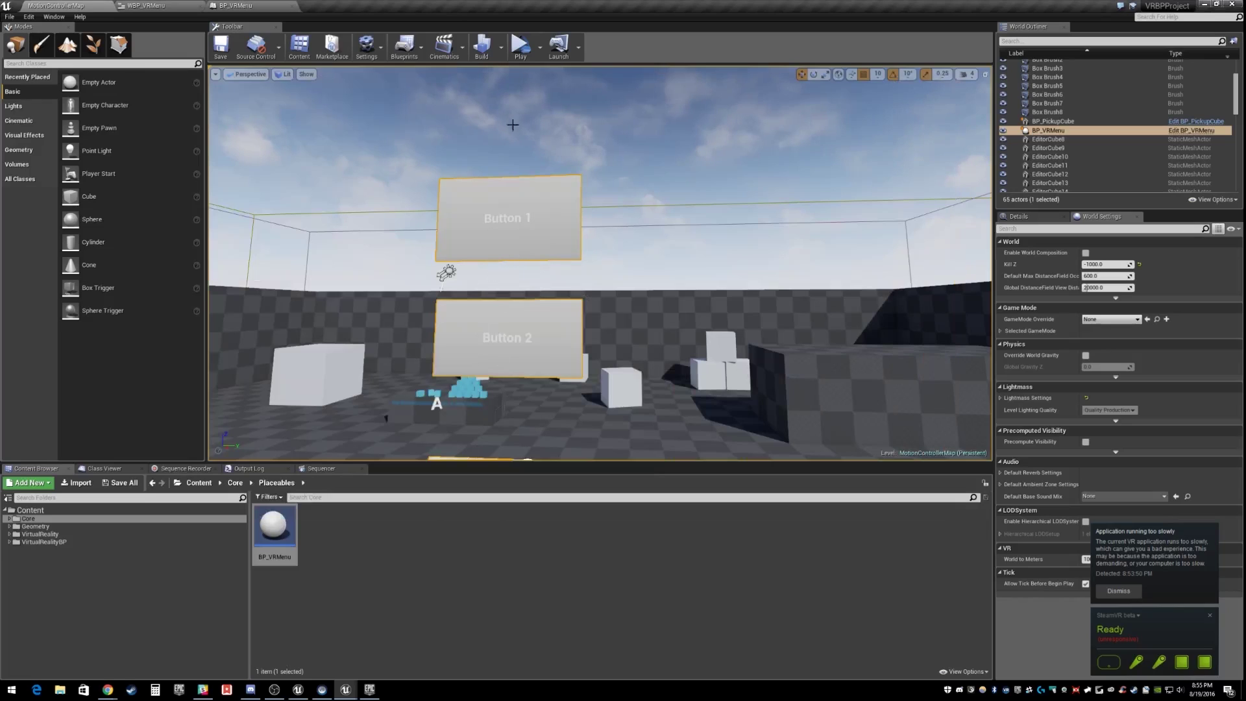
left_click(522, 44)
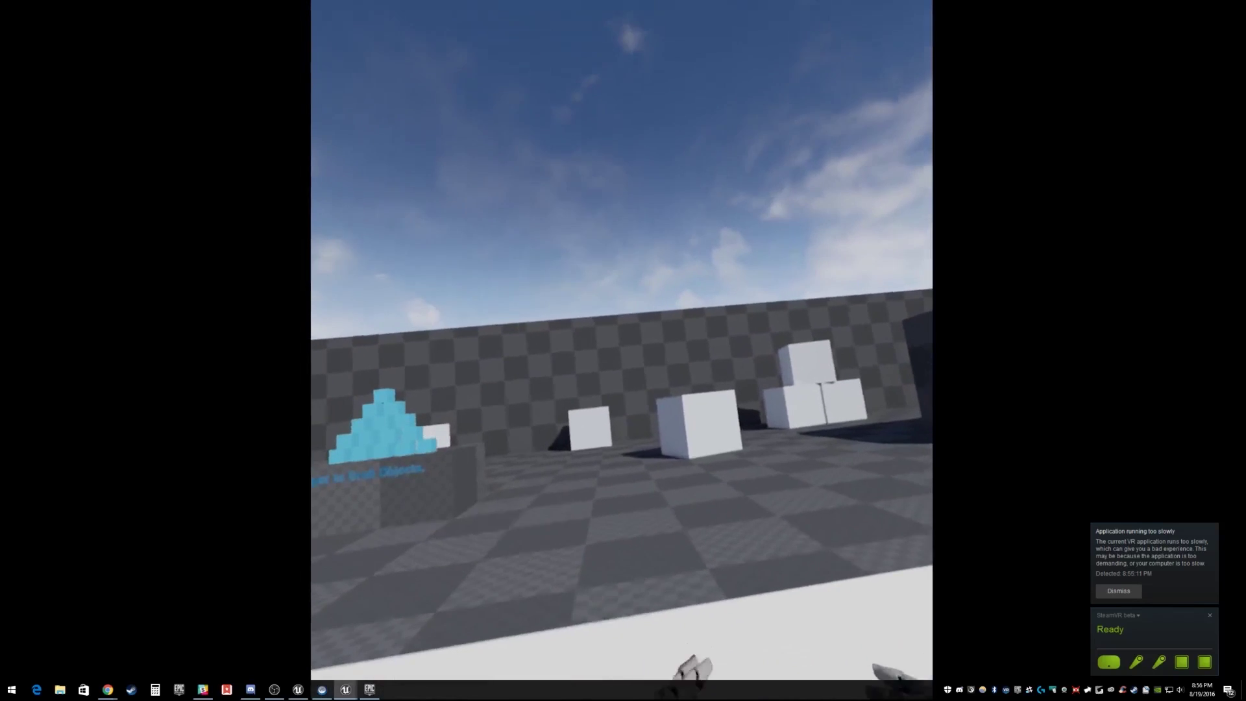
key("Escape")
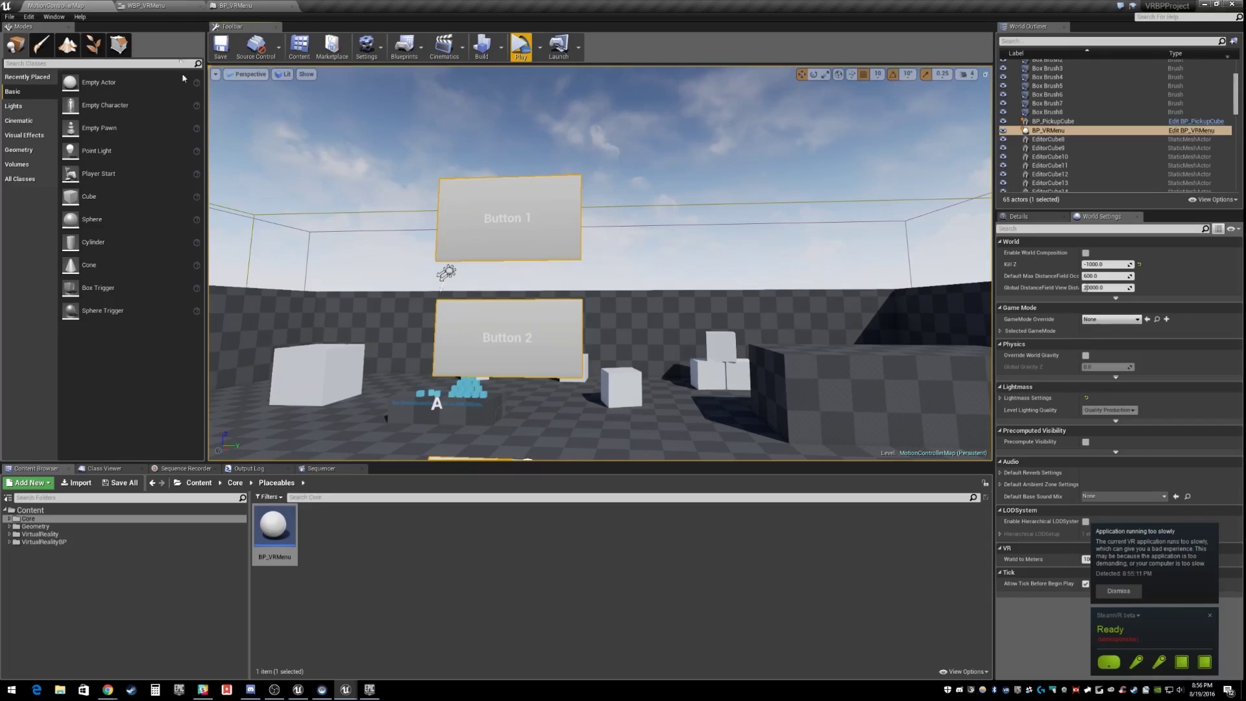
Step: List the VirtualRealityBP Blueprints folder and open MotionControllerPawn to inspect its components
double_click(42, 542)
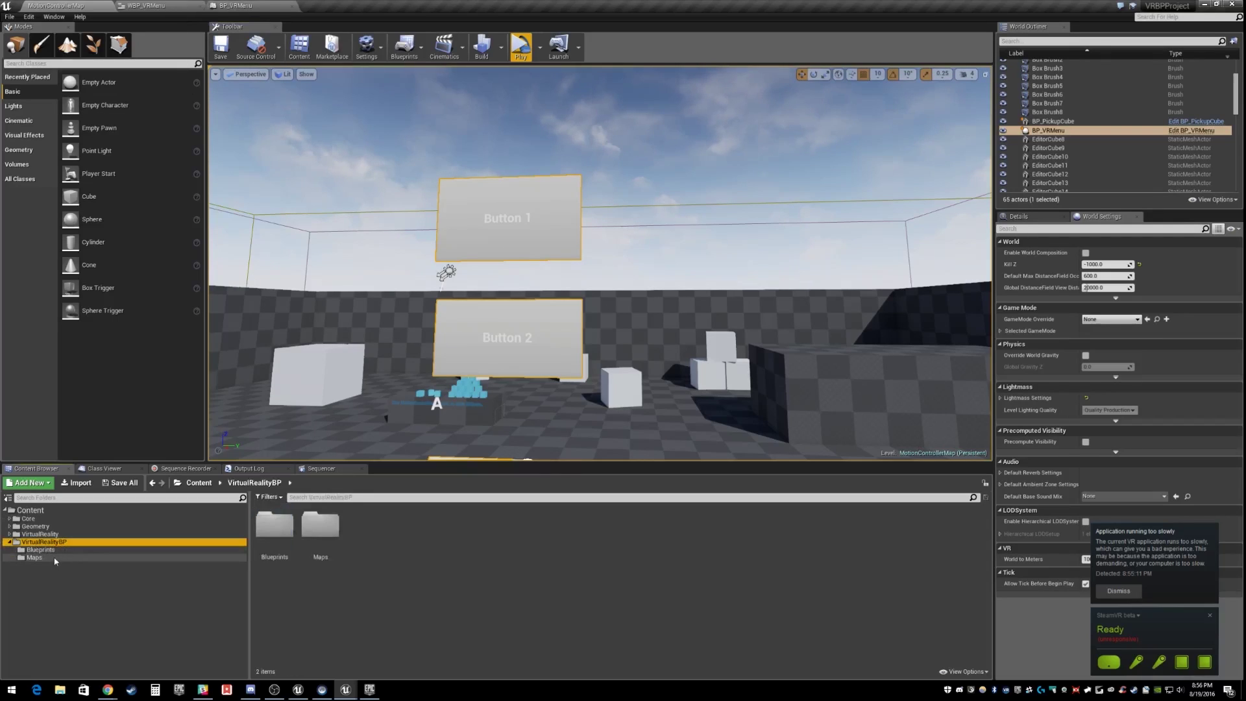
left_click(44, 550)
left_click(44, 550)
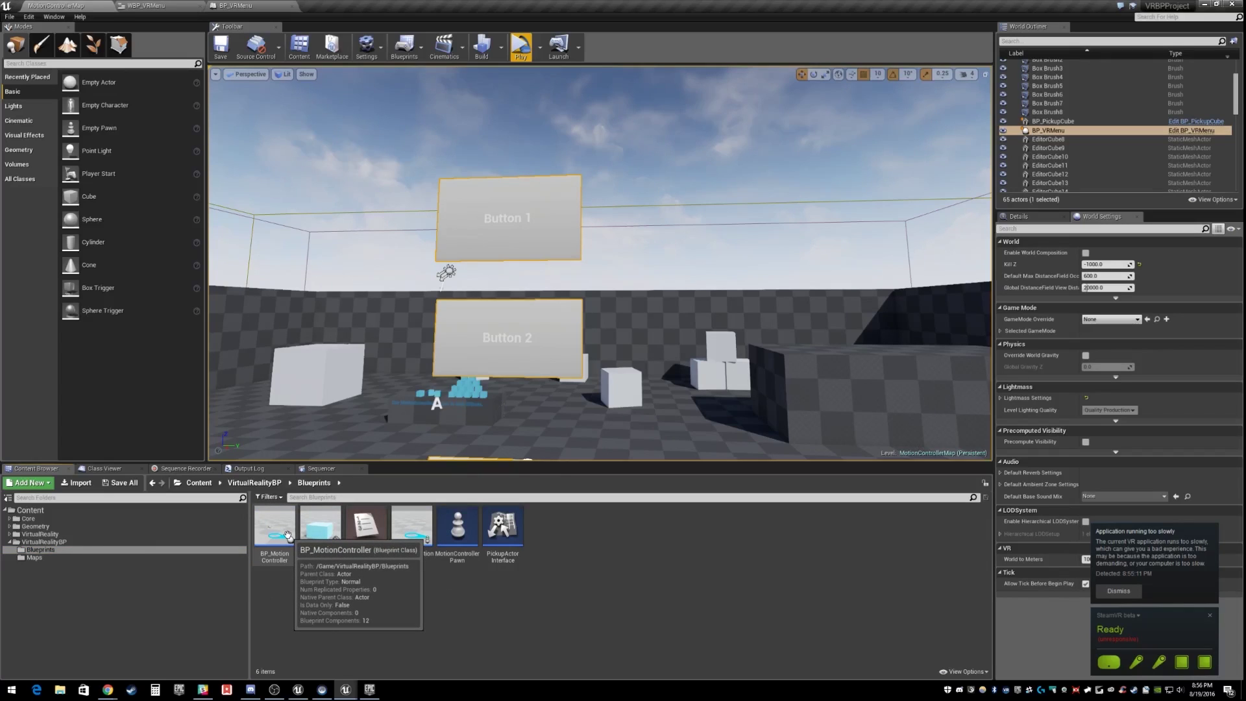
double_click(465, 541)
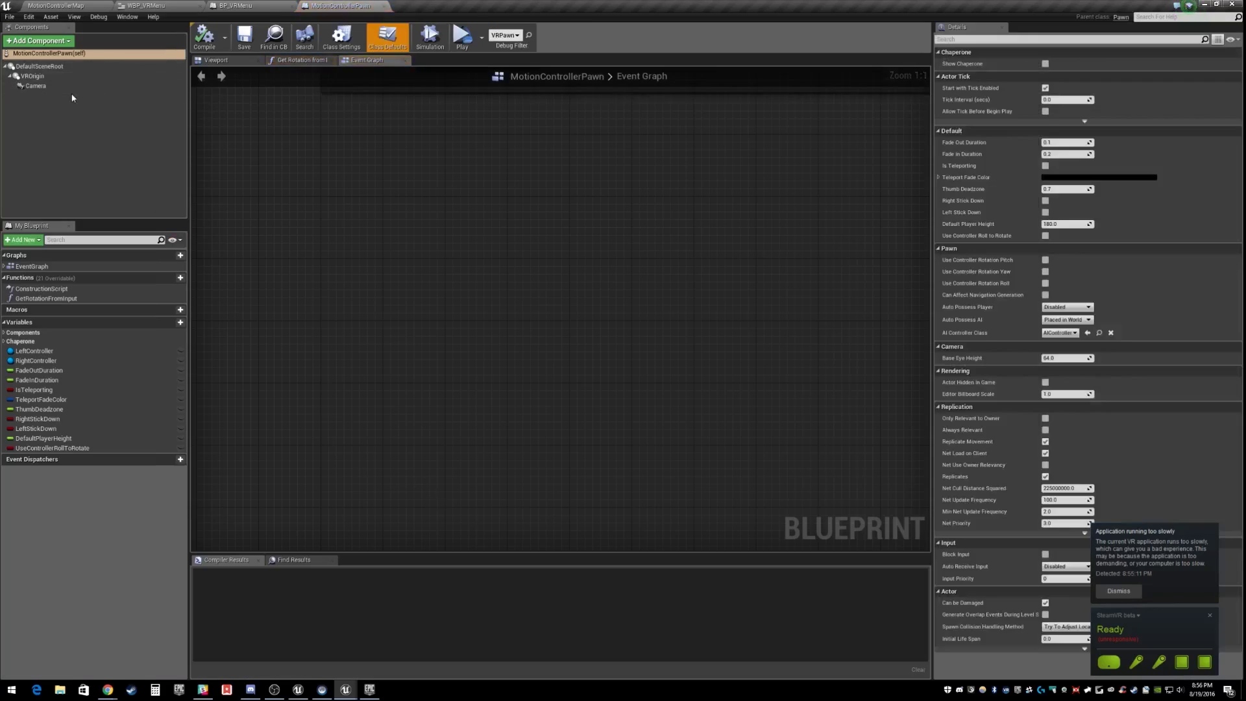
left_click(71, 77)
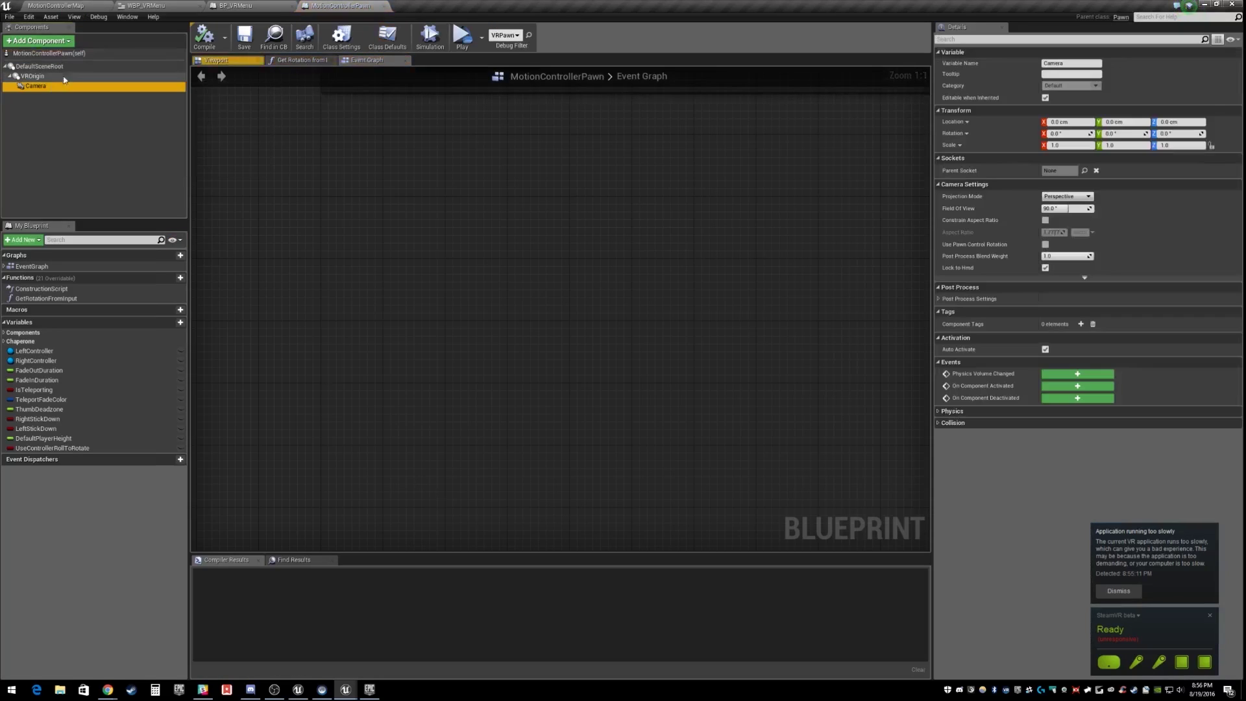
left_click(74, 68)
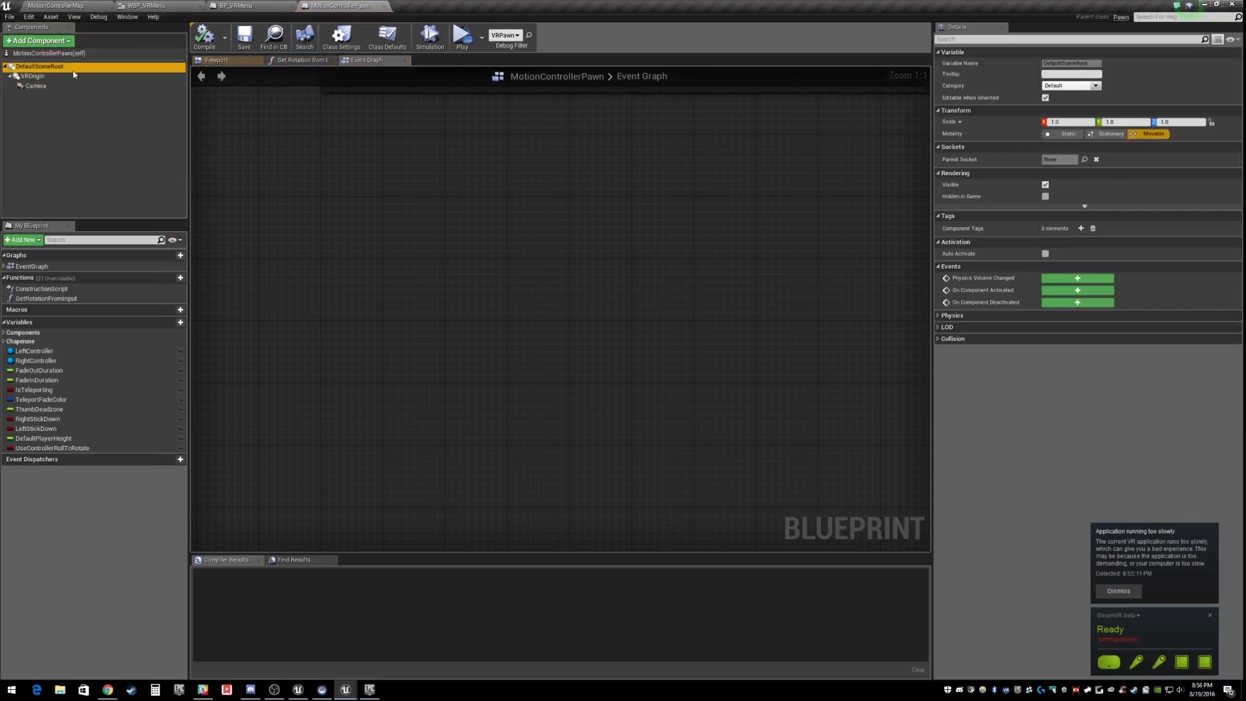
Step: Review the Get Rotation from Input graph and WBP_VRMenu's buttons, then return to MotionControllerMap
left_click(337, 62)
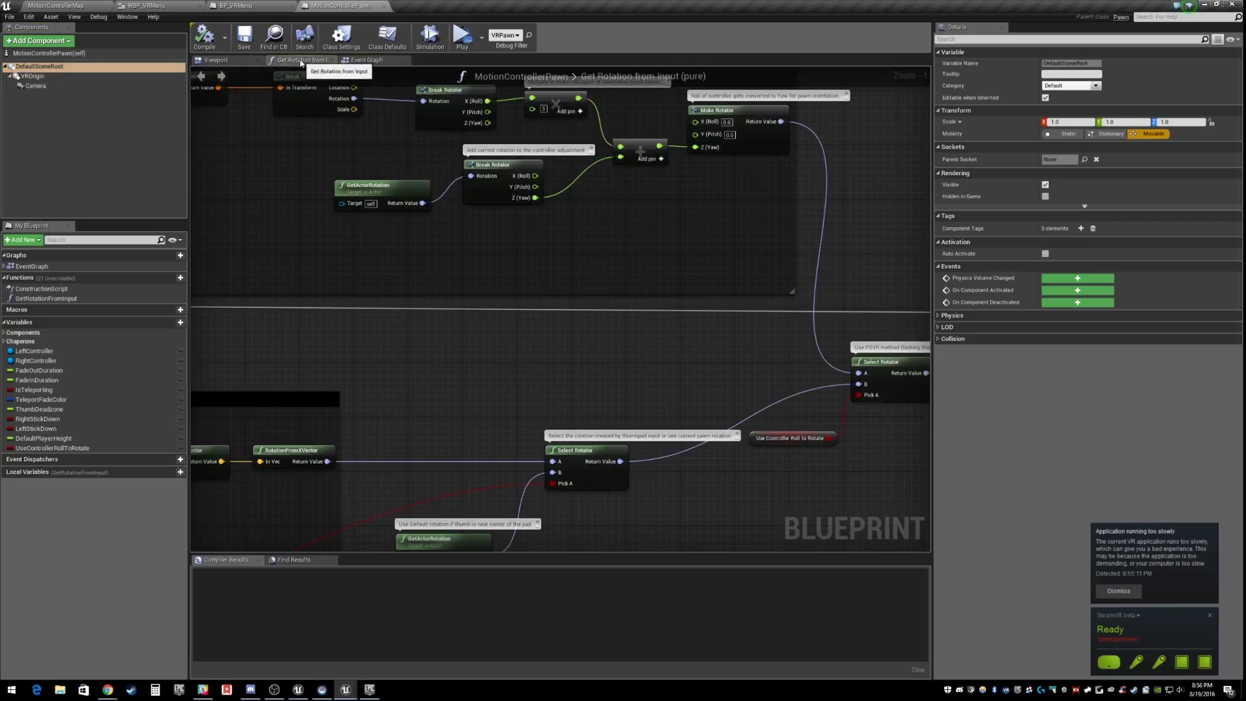
scroll(328, 247, "up", 7)
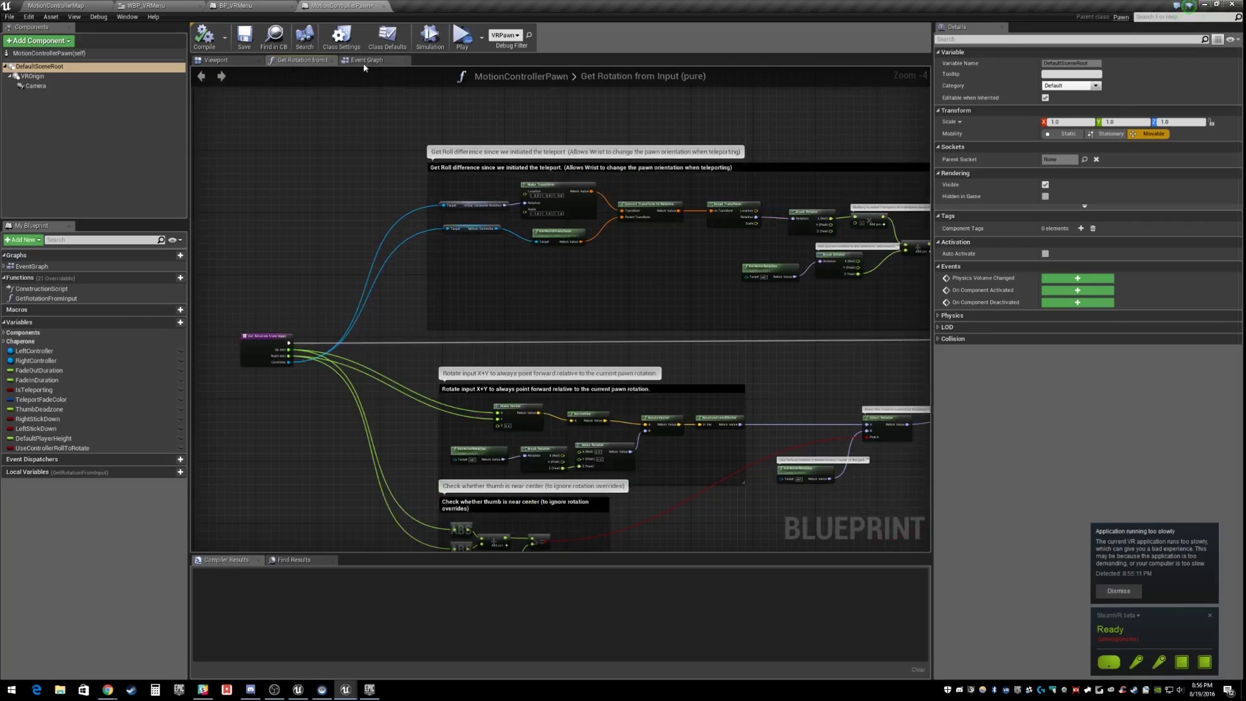
left_click(365, 65)
left_click(147, 5)
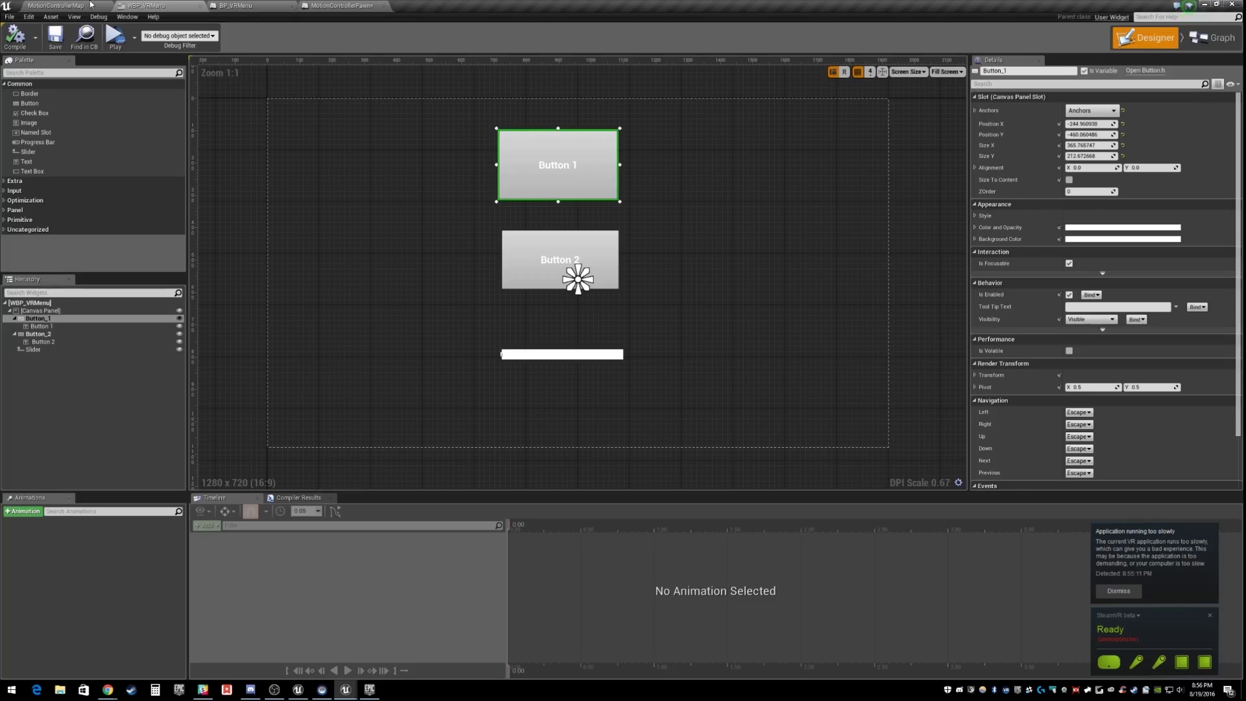
left_click(90, 5)
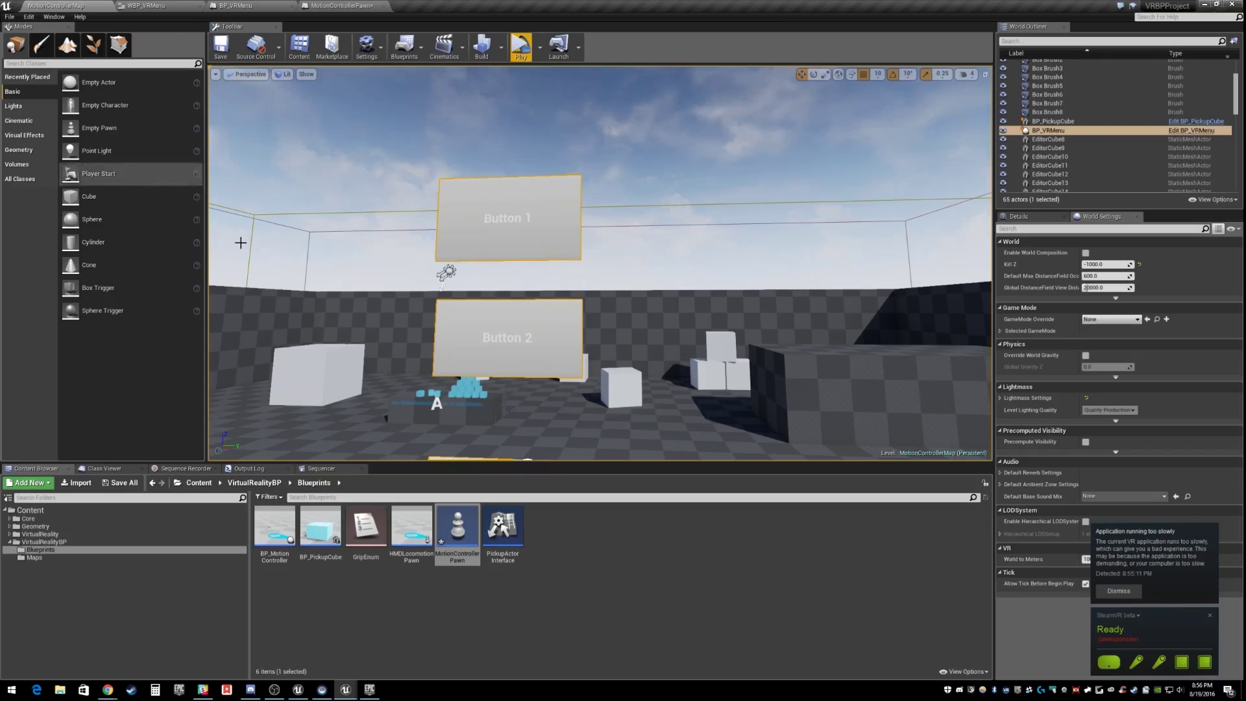
Step: Open BP_MotionController and add a Widget Interaction component by searching 'inter'
double_click(280, 533)
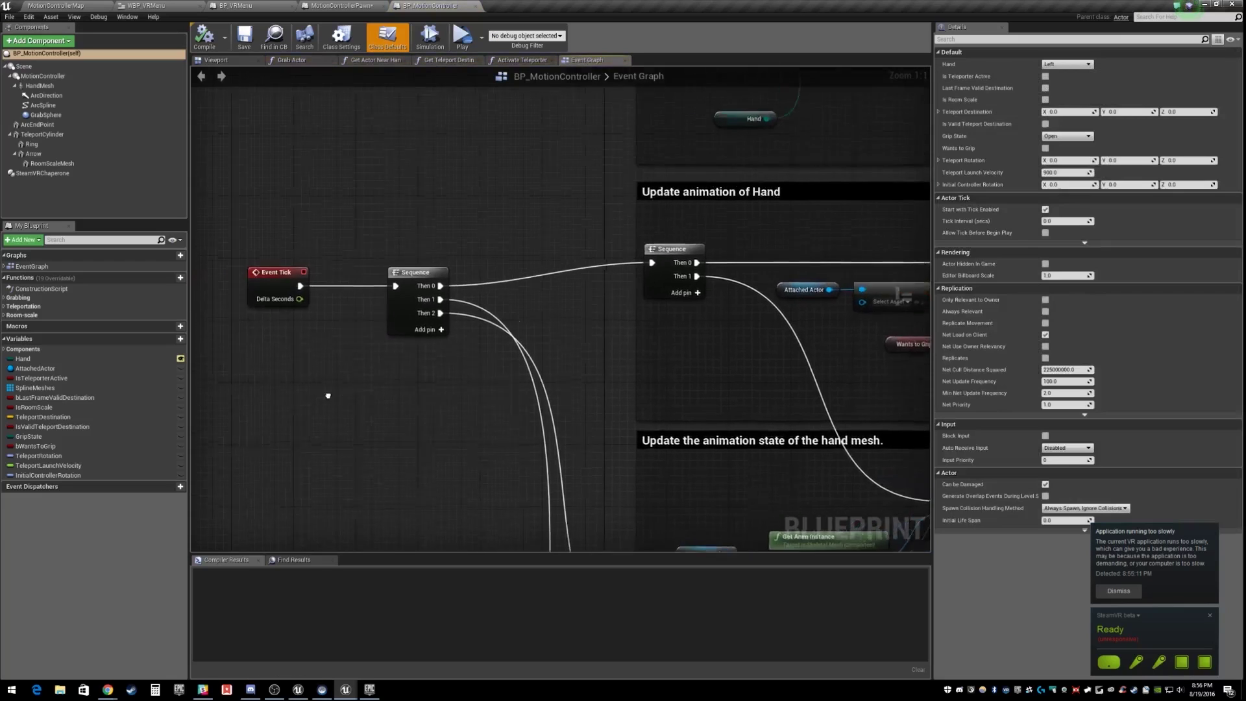
scroll(328, 395, "down", 5)
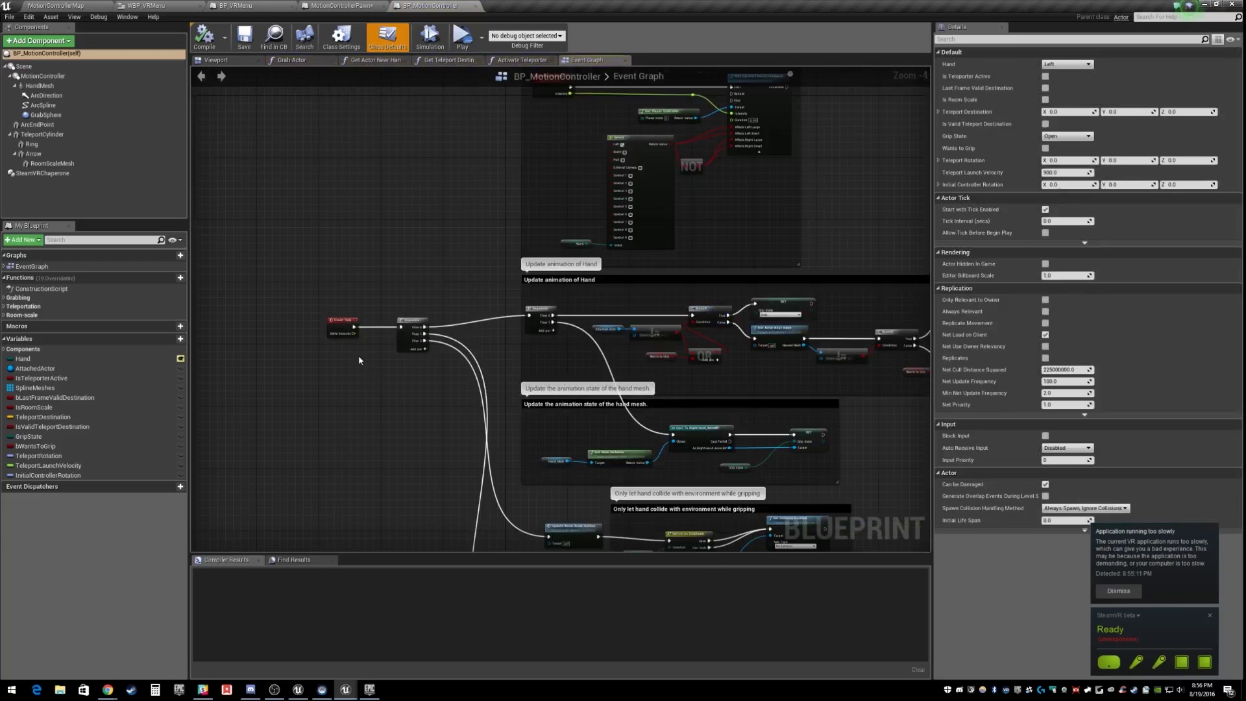
right_click_drag(330, 384, 370, 374)
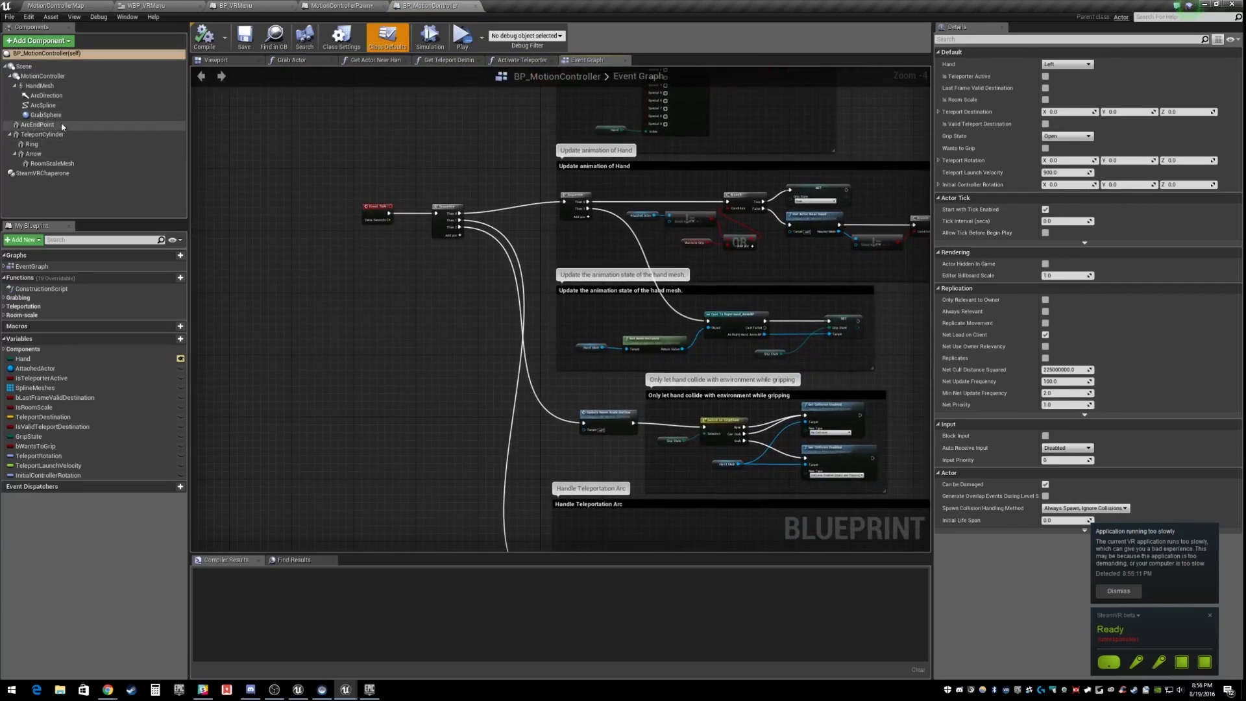
left_click(58, 40)
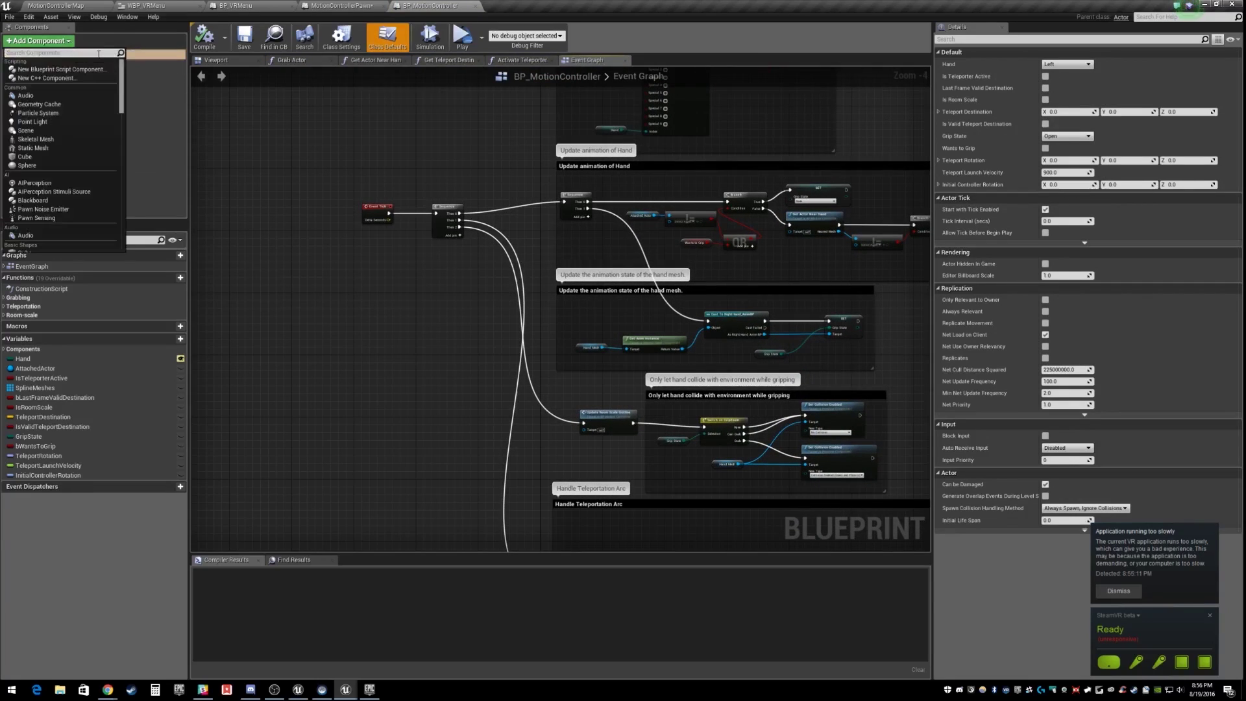
type("inter")
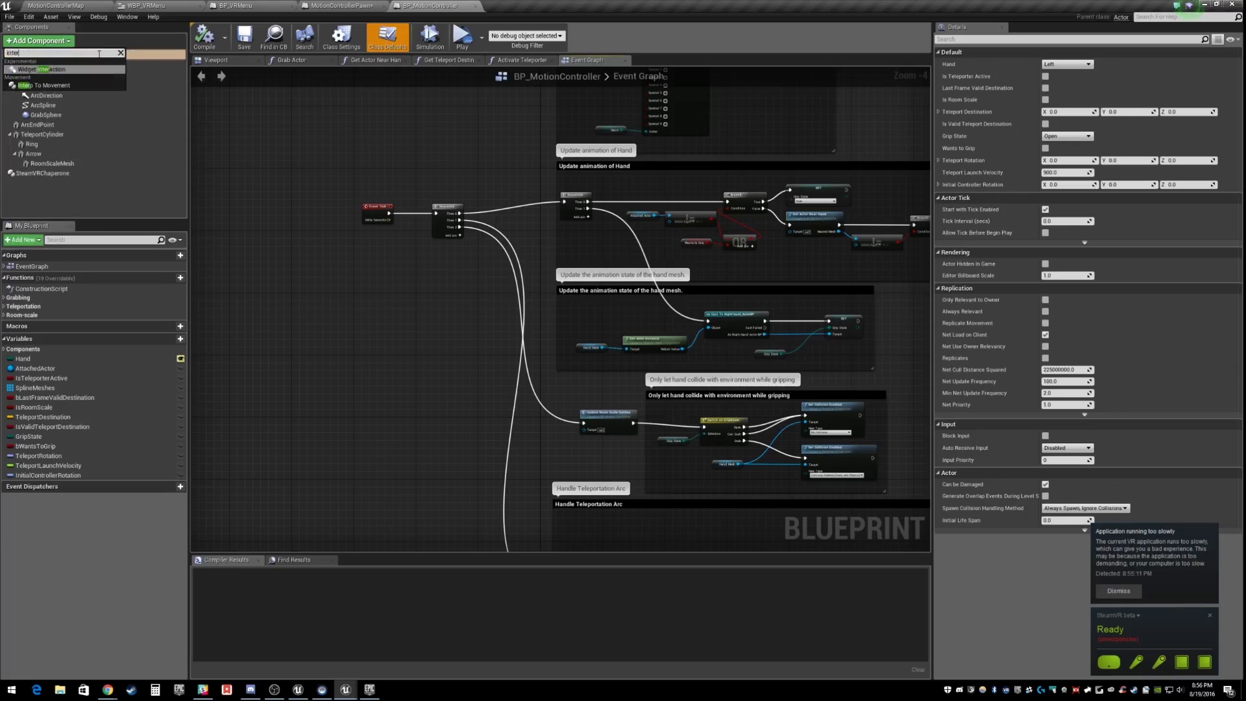
left_click(54, 70)
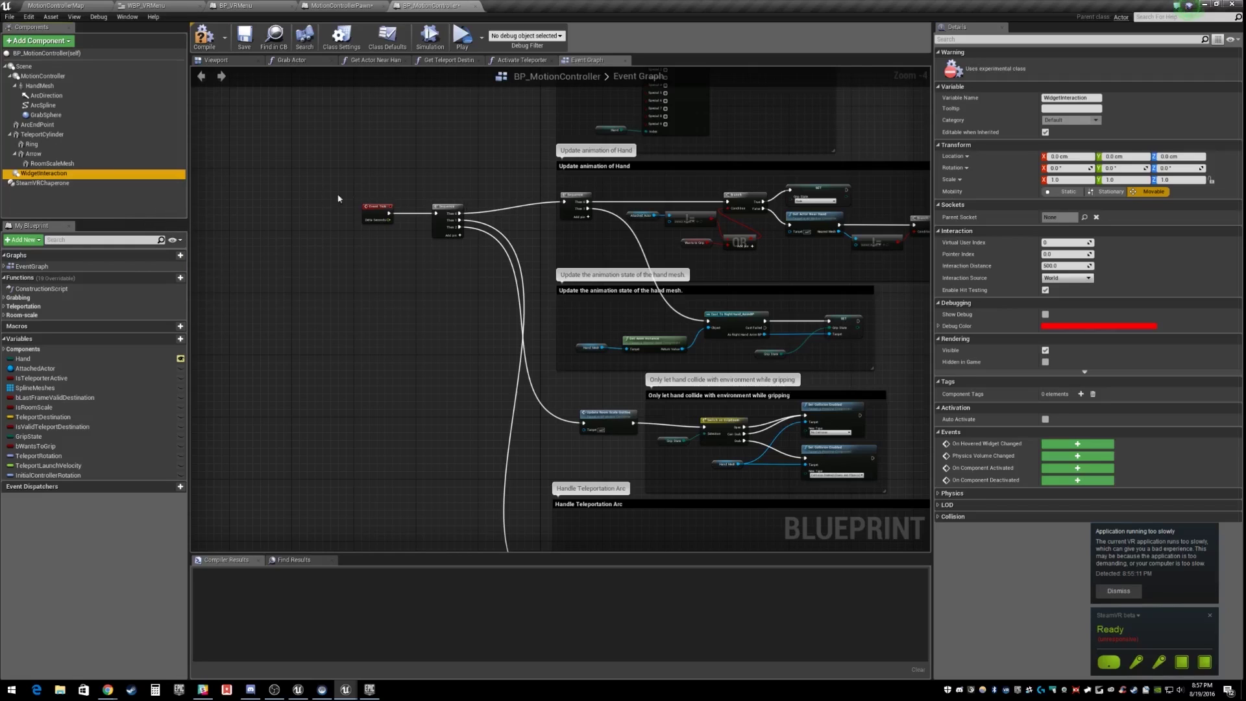
Step: Select the WidgetInteraction component and save BP_MotionController
right_click_drag(354, 308, 347, 340)
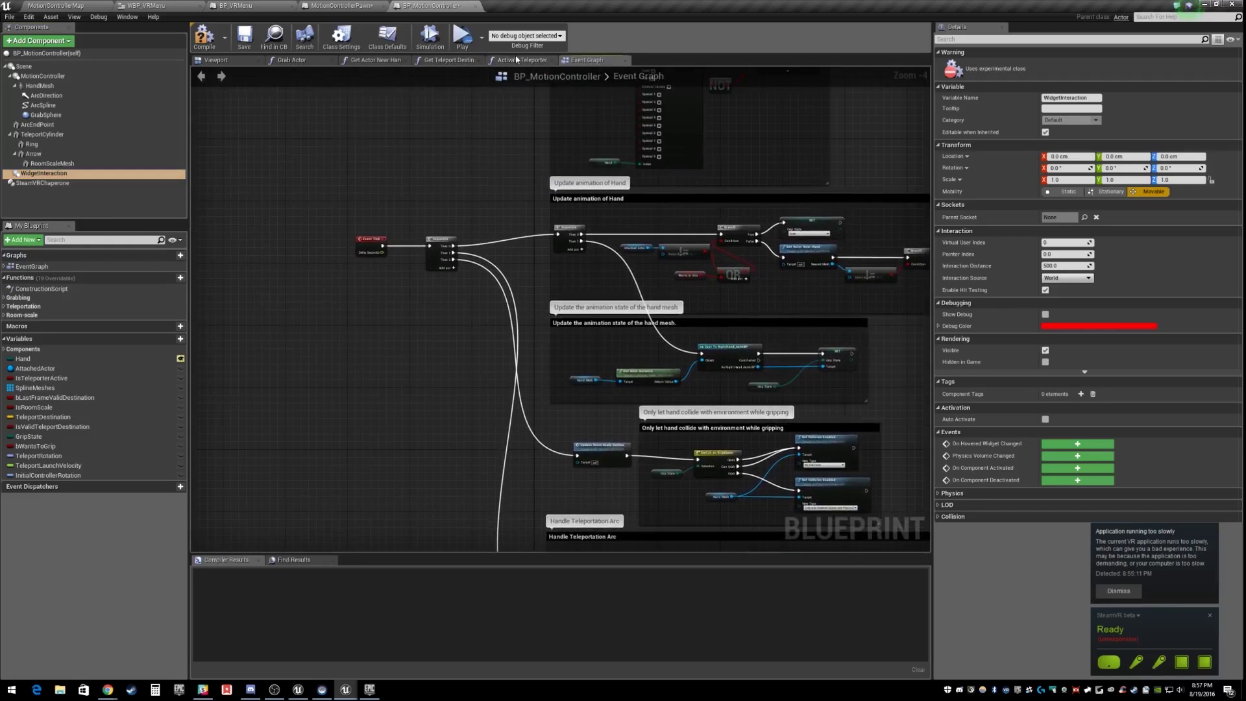
right_click_drag(539, 282, 364, 270)
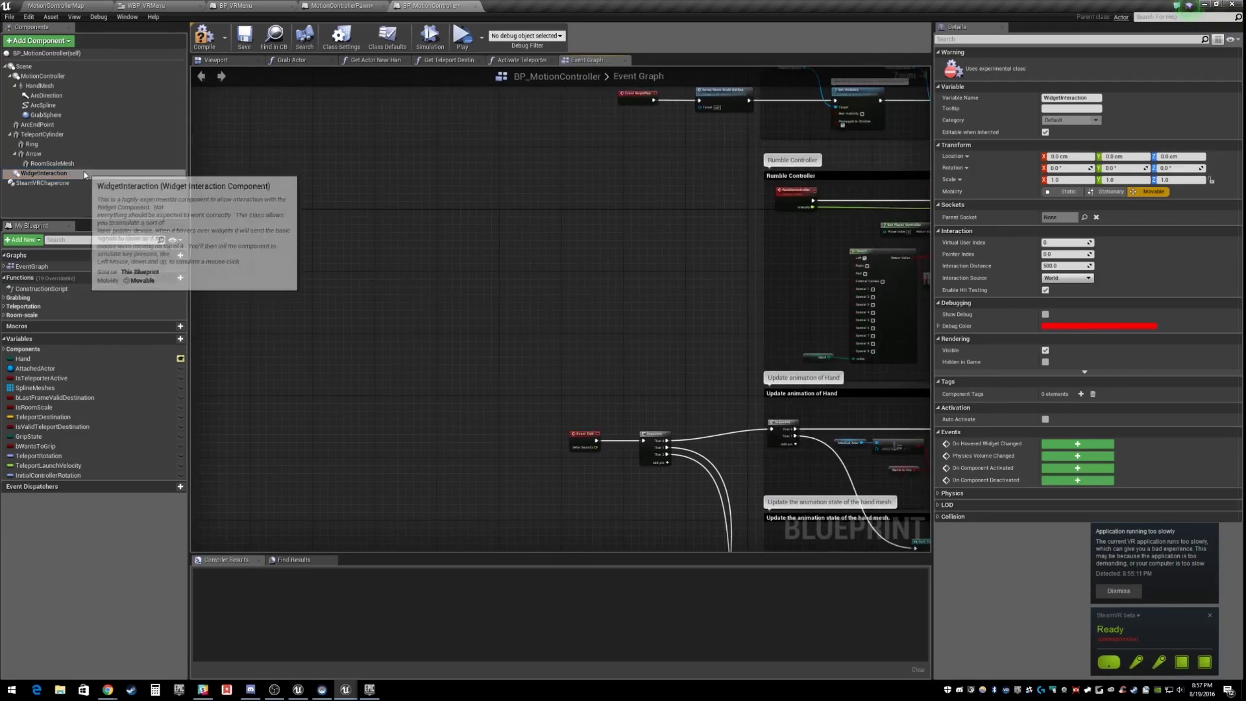
left_click(58, 173)
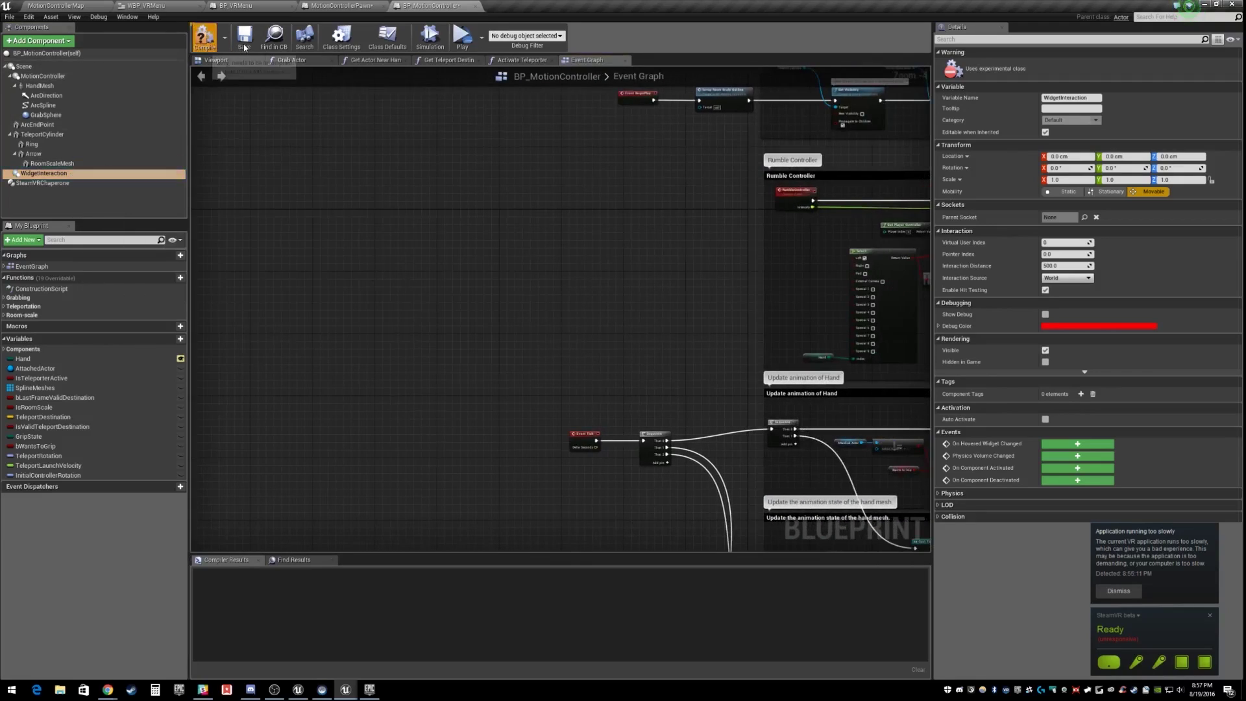
left_click(244, 38)
left_click(67, 175)
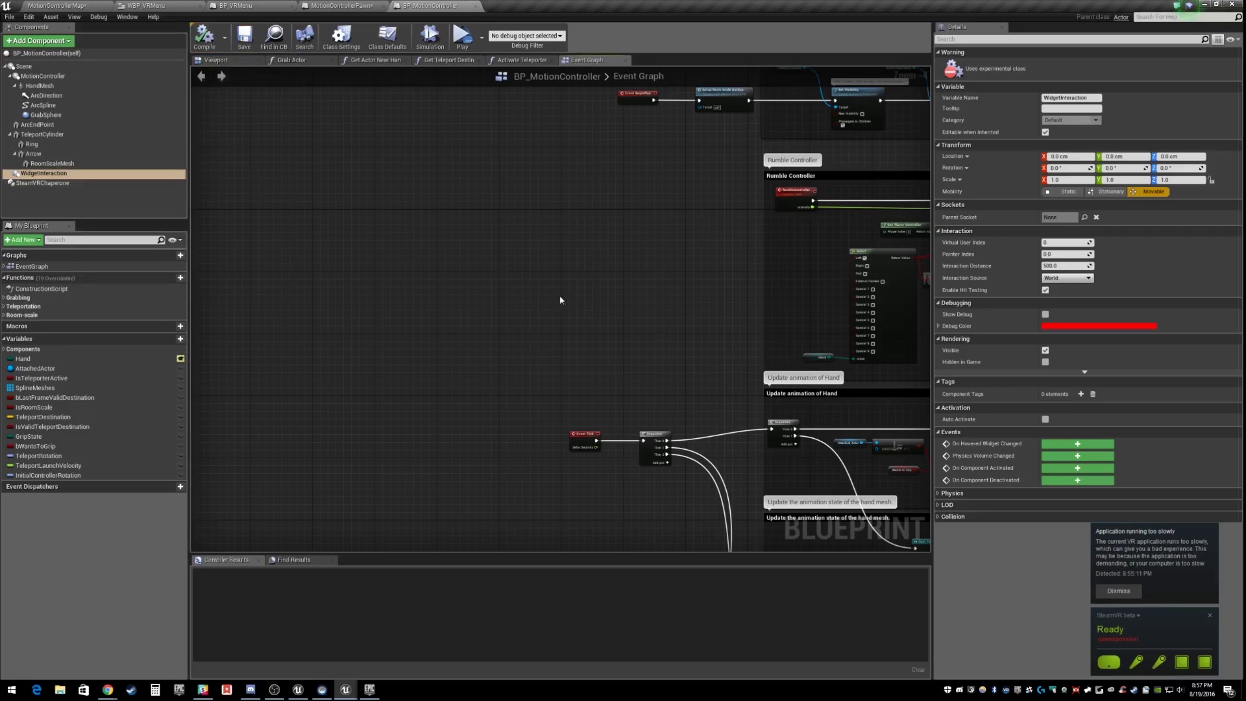
right_click_drag(626, 296, 502, 265)
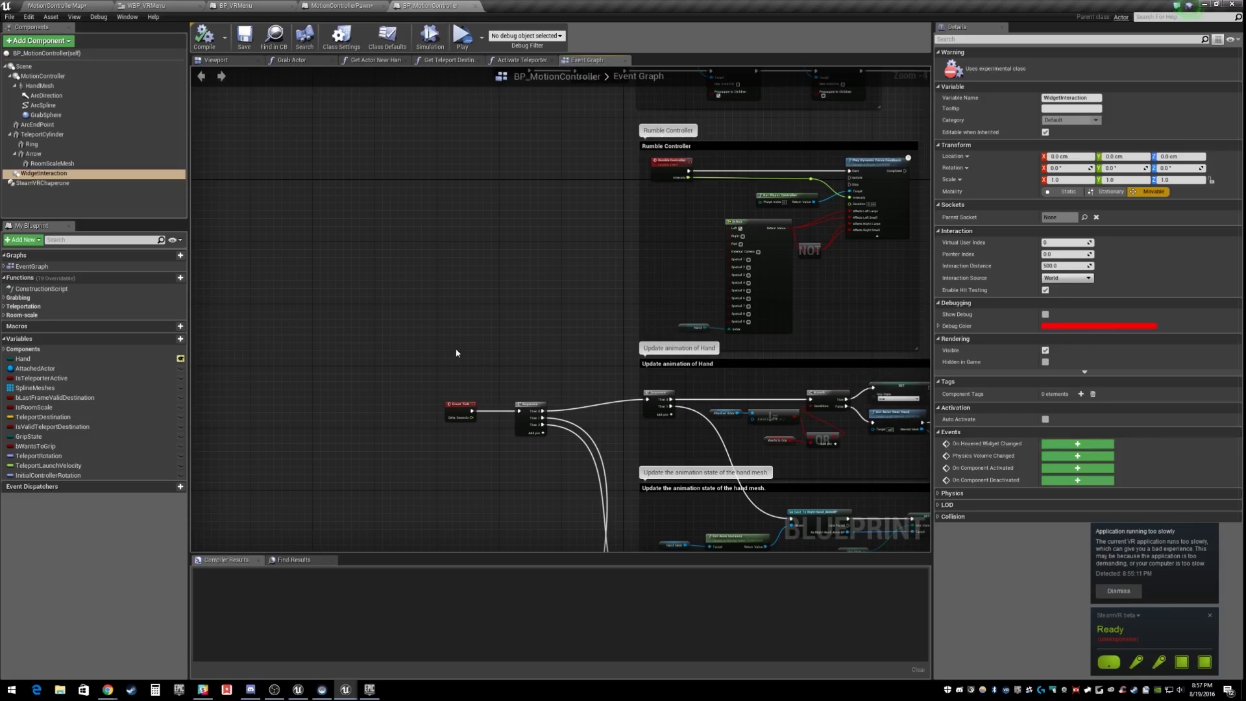
right_click_drag(403, 318, 601, 314)
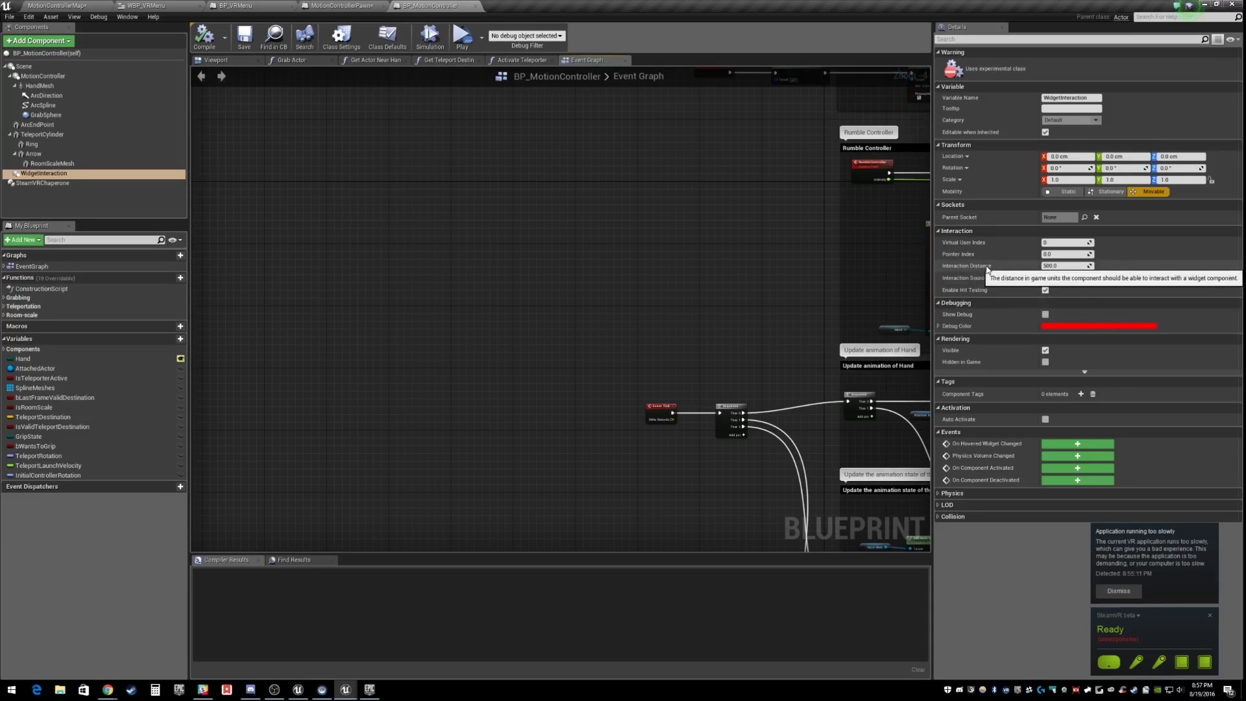
Step: Set WidgetInteraction's Interaction Distance to 1000, keeping the Interaction Source as World
left_click(1058, 266)
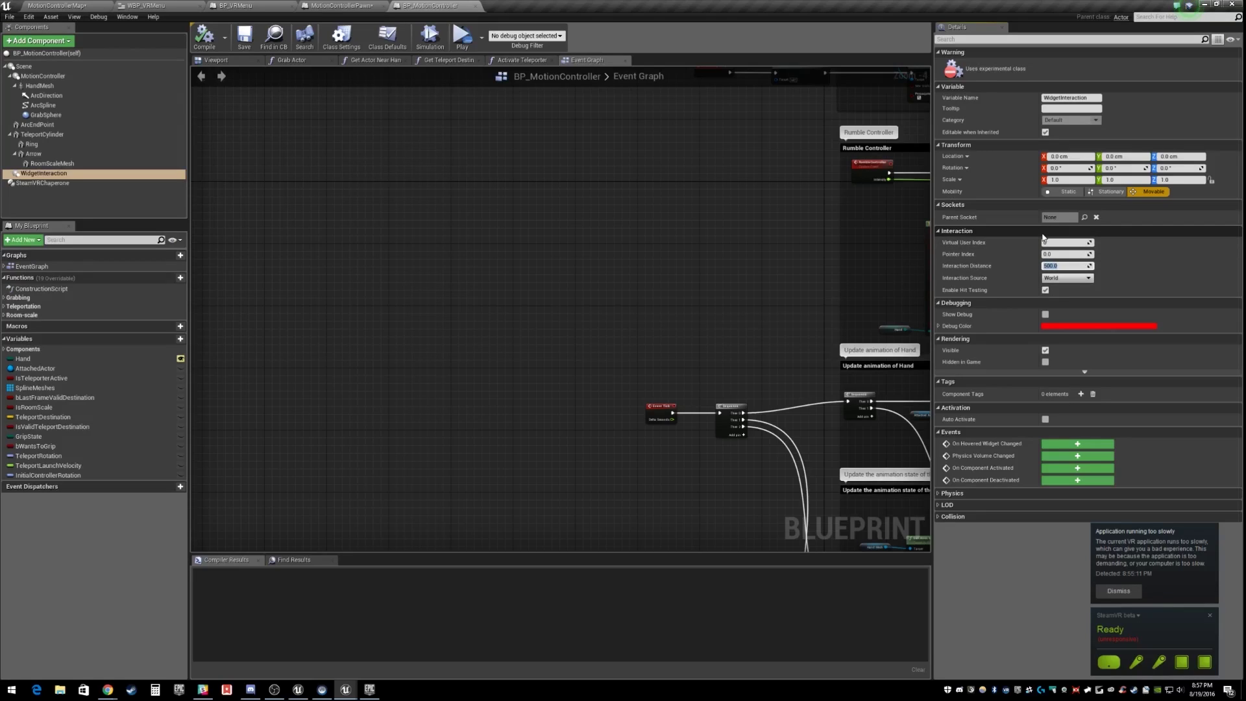
type("1000")
key("Return")
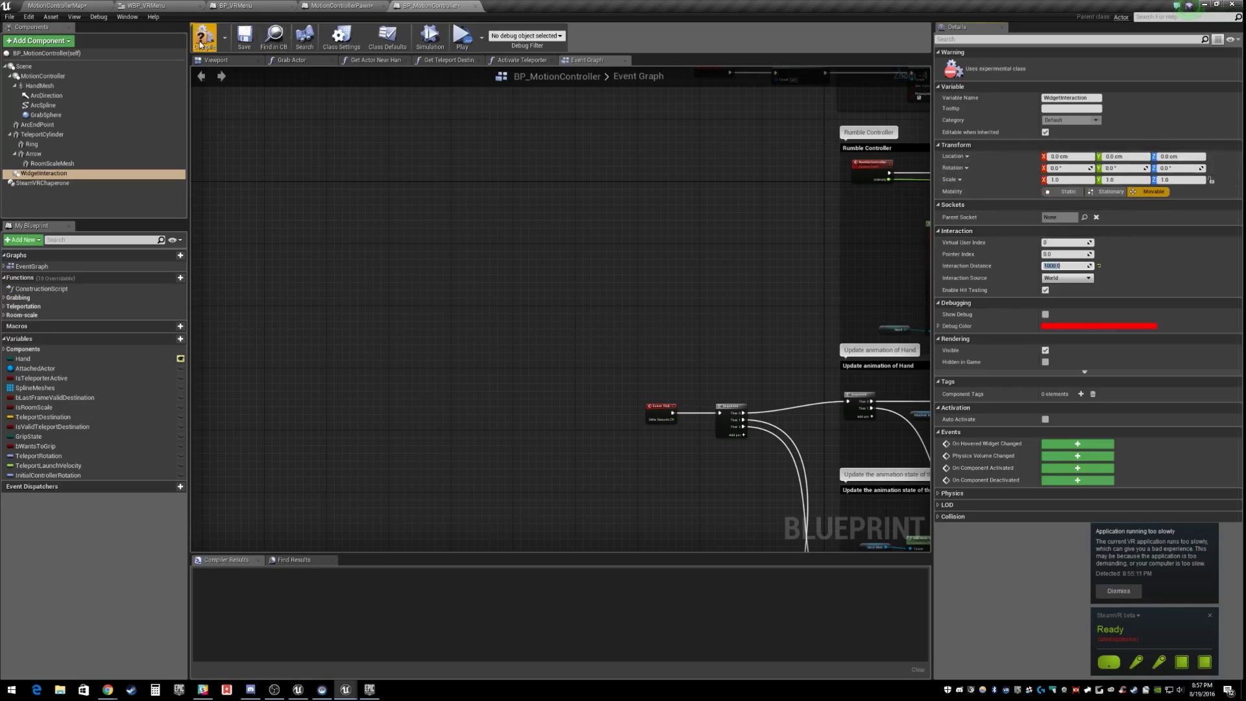
left_click(853, 222)
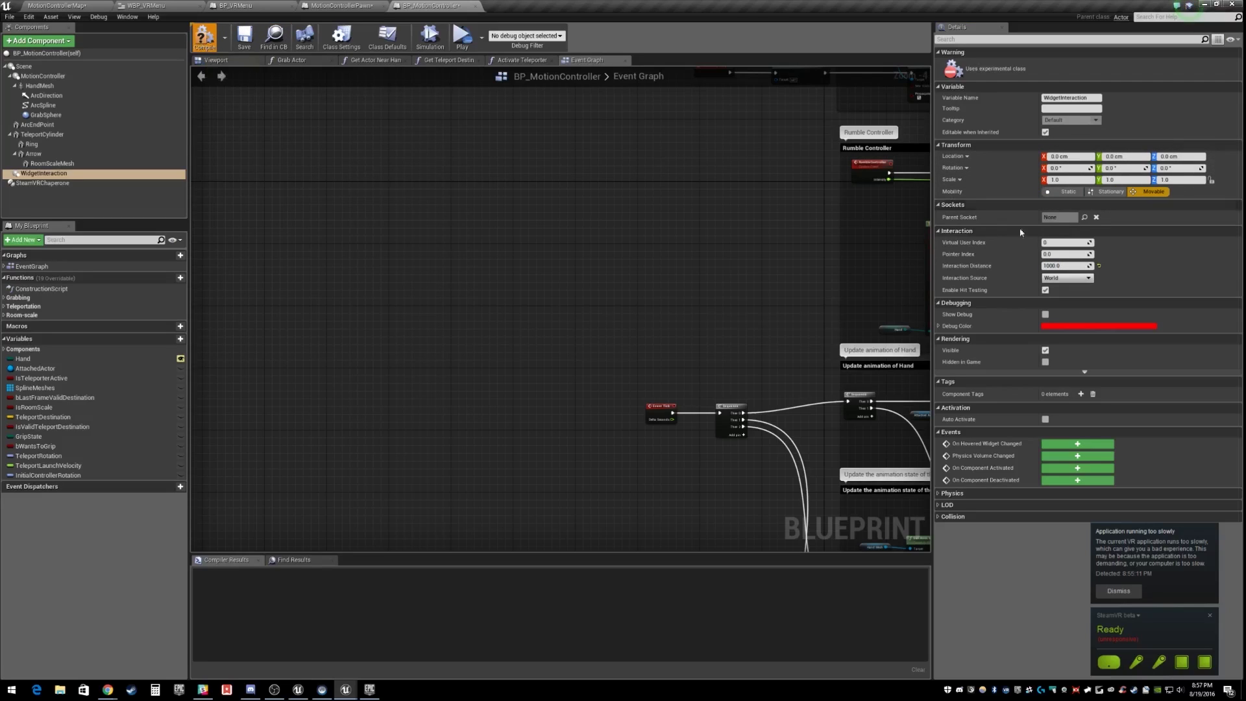
left_click(1050, 279)
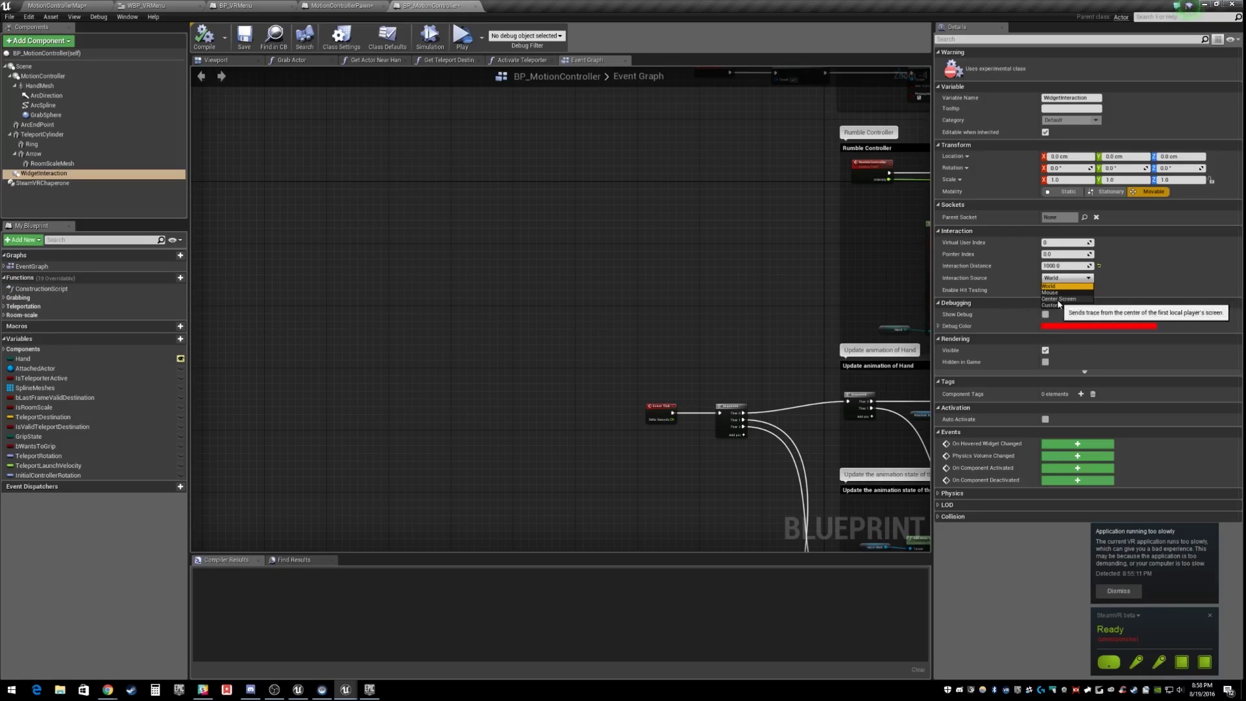
left_click(1058, 300)
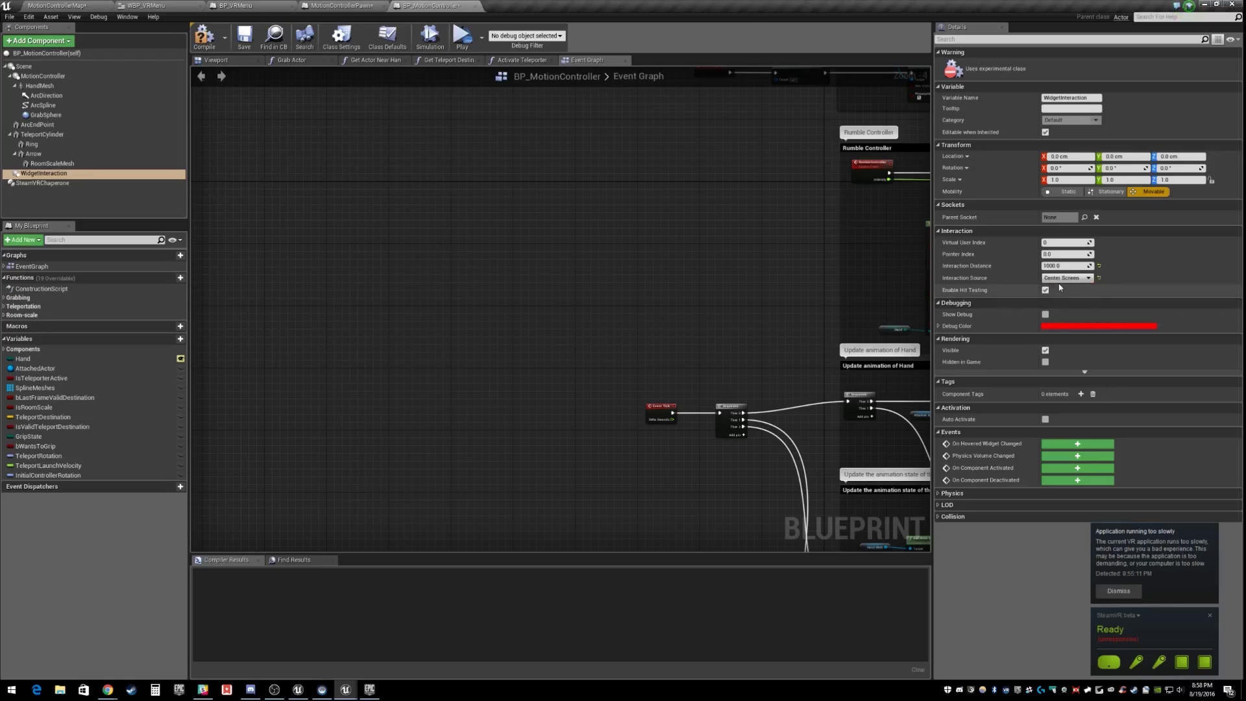
left_click(1061, 282)
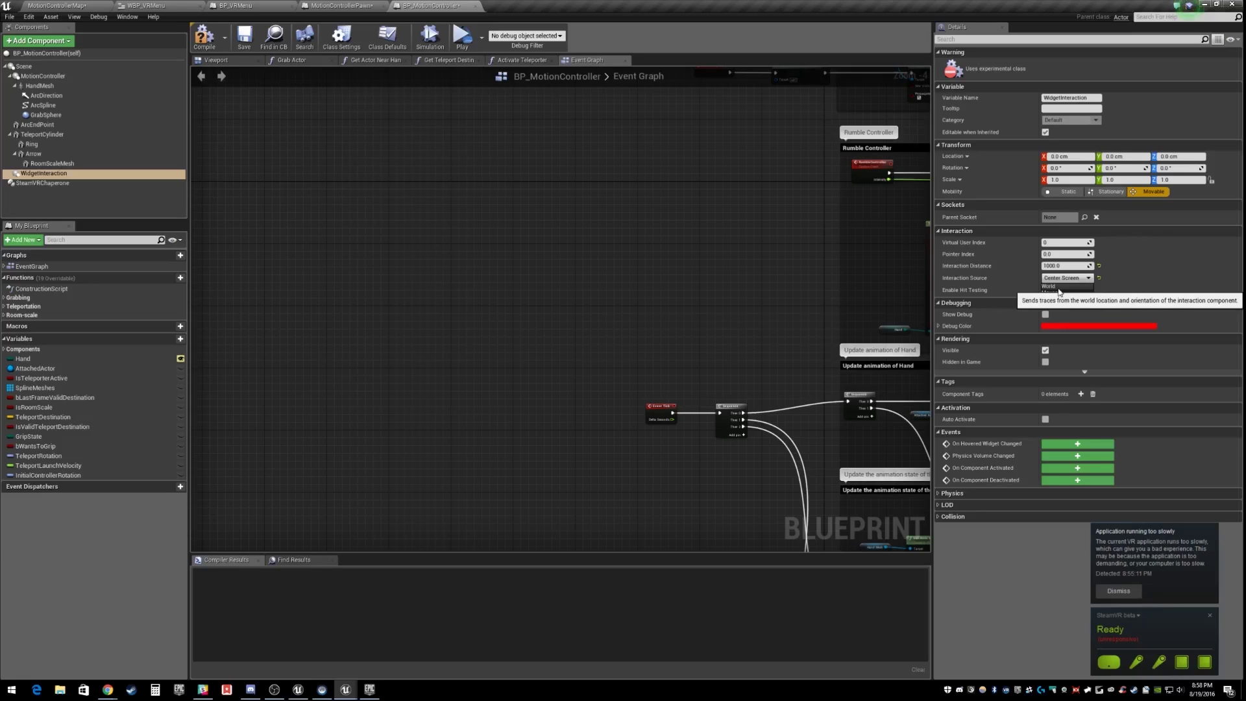
left_click(1060, 287)
left_click(1065, 278)
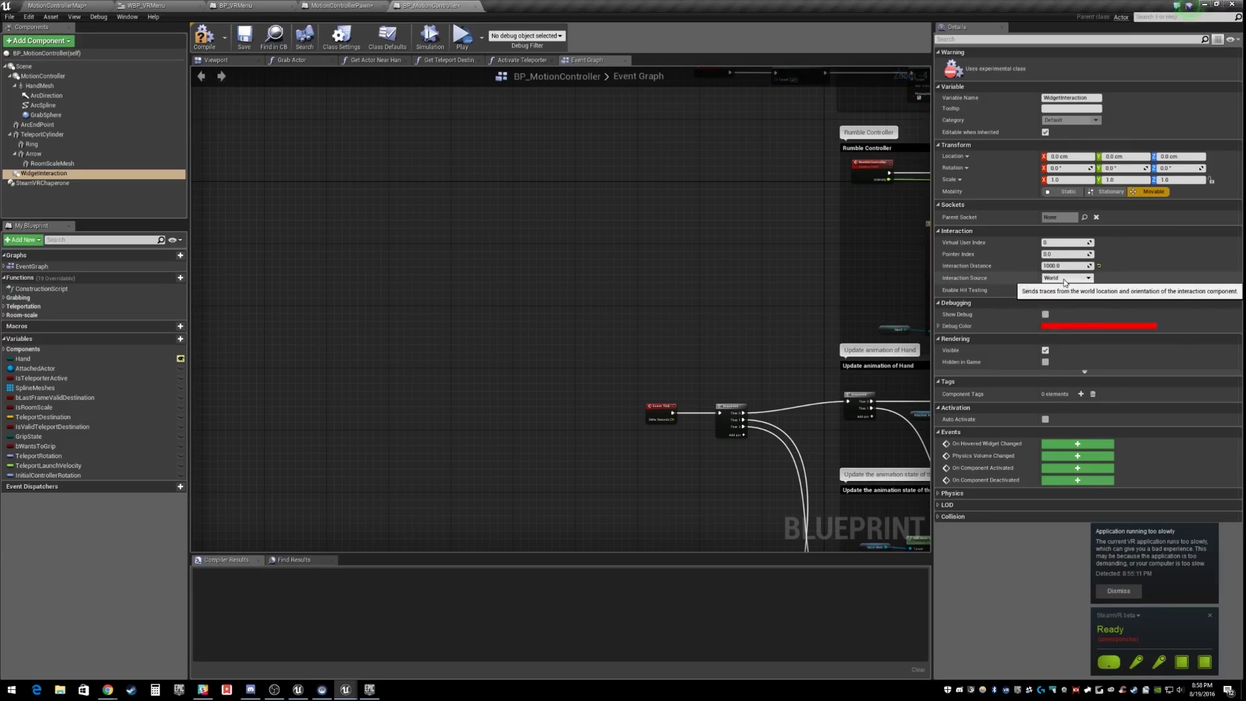
left_click(1065, 280)
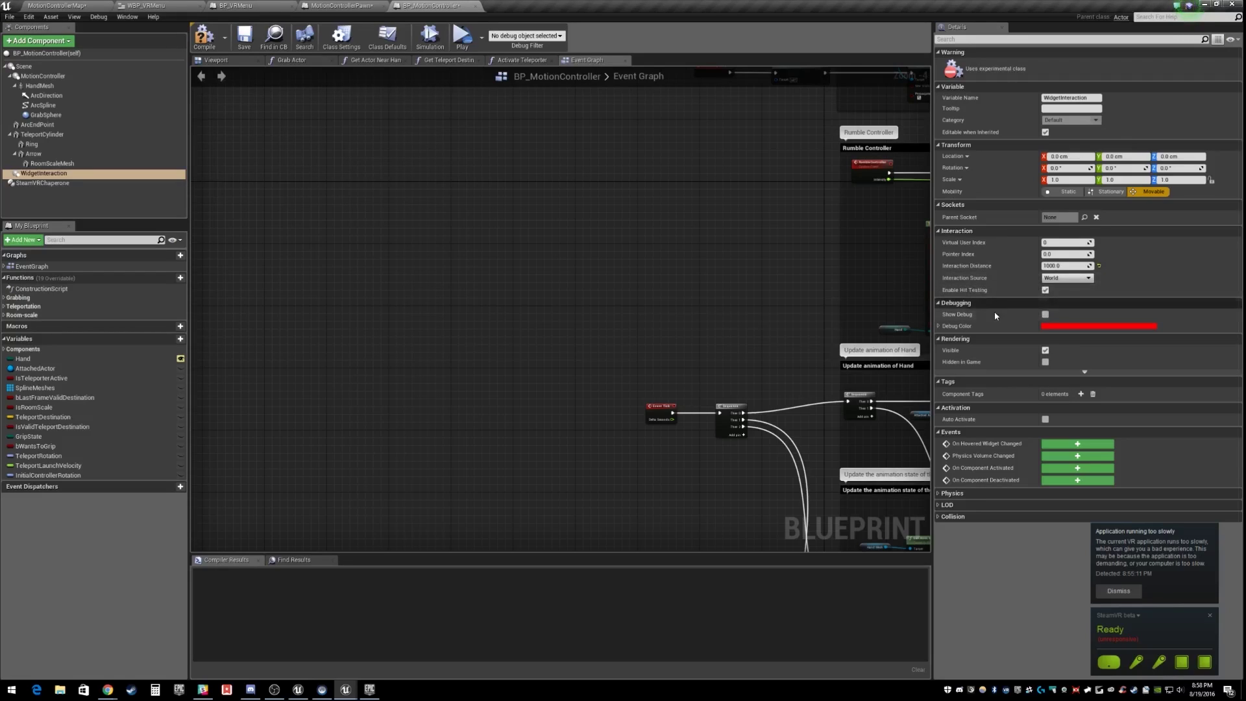
Step: Turn on Show Debug, then compile and save BP_MotionController
left_click(1046, 314)
left_click(939, 326)
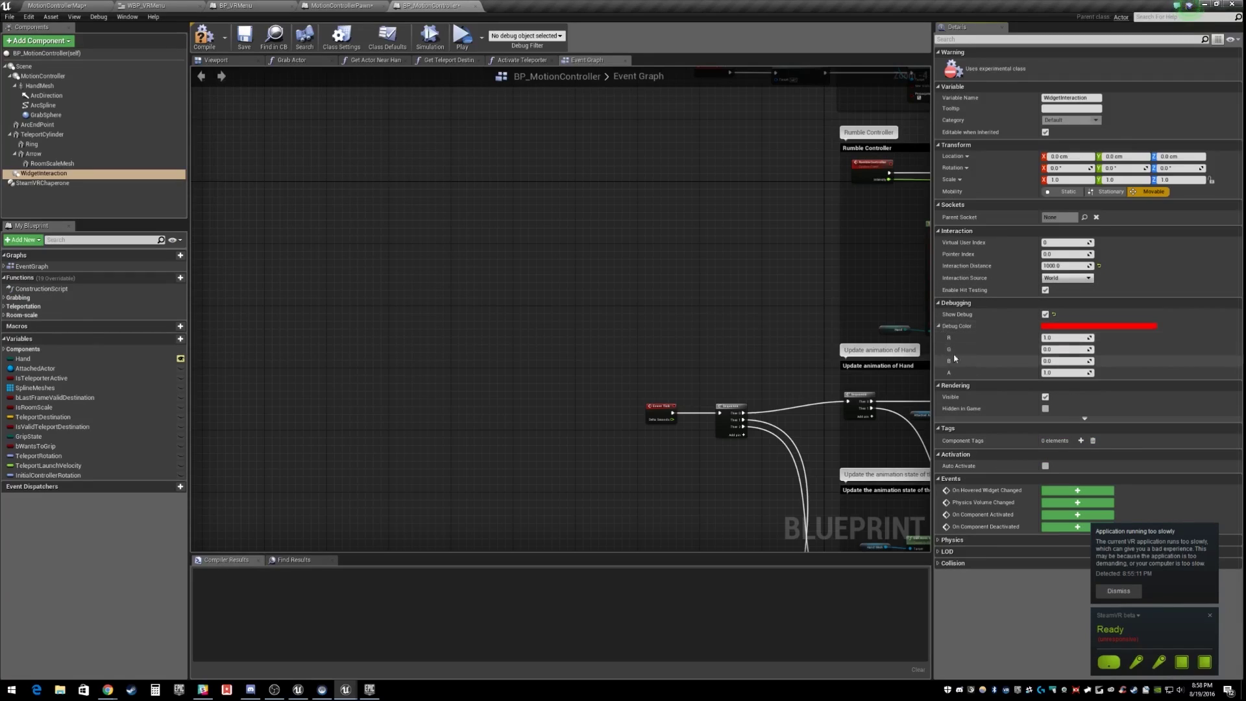
left_click(939, 326)
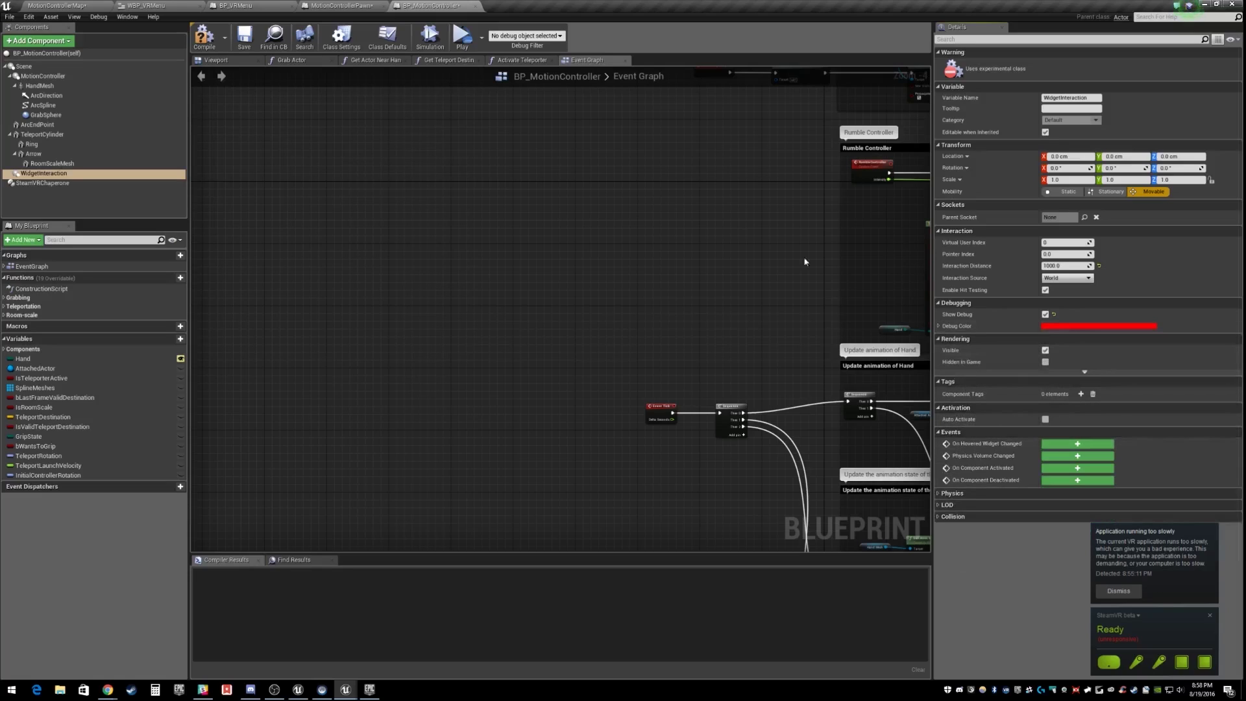
left_click(214, 39)
left_click(243, 40)
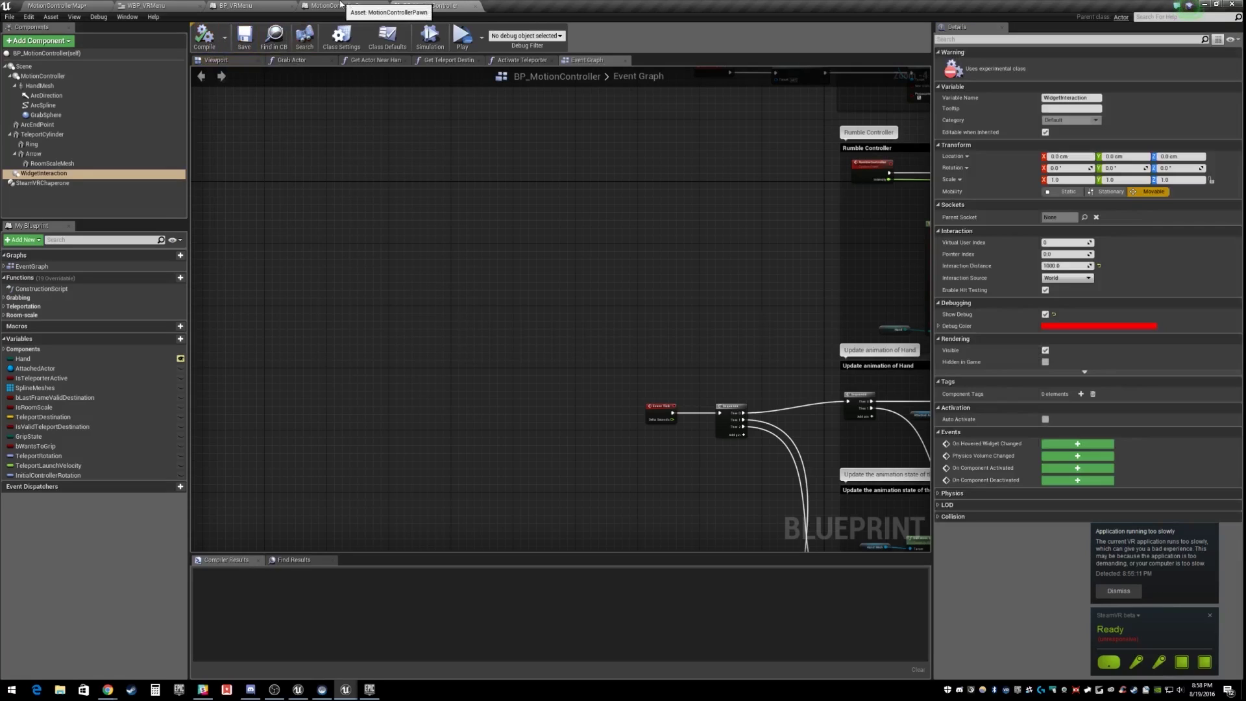
left_click(65, 5)
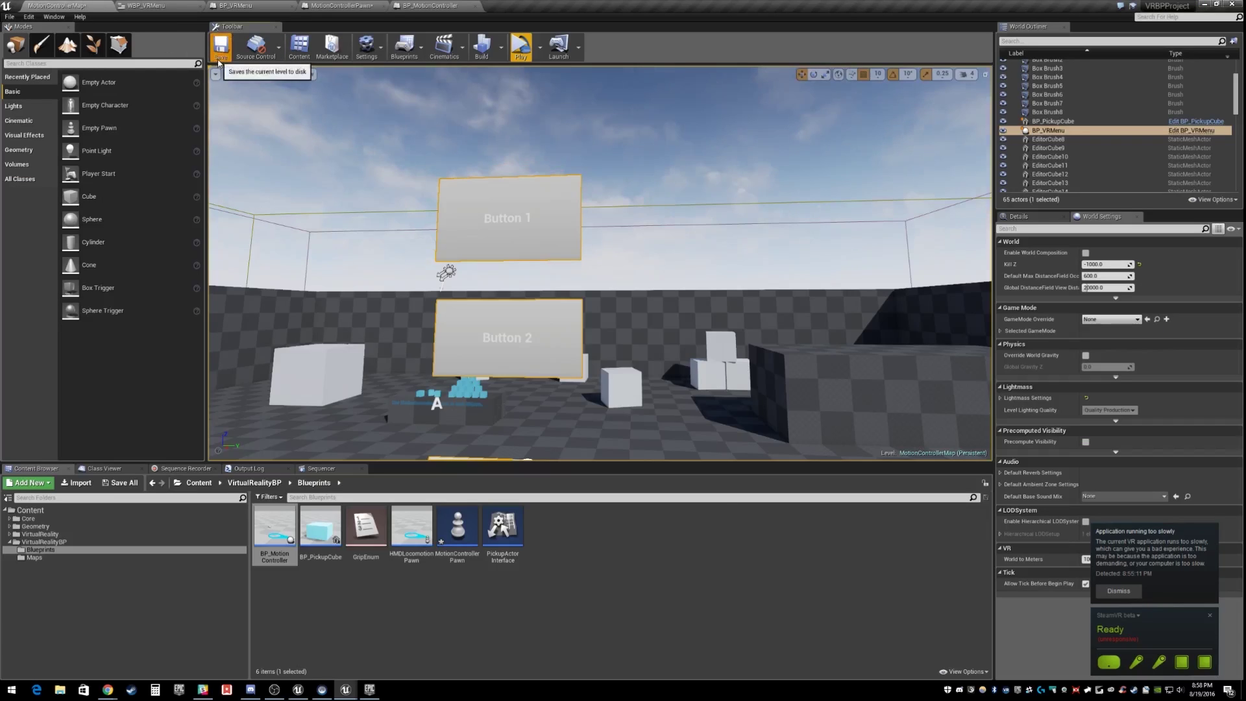
left_click(520, 51)
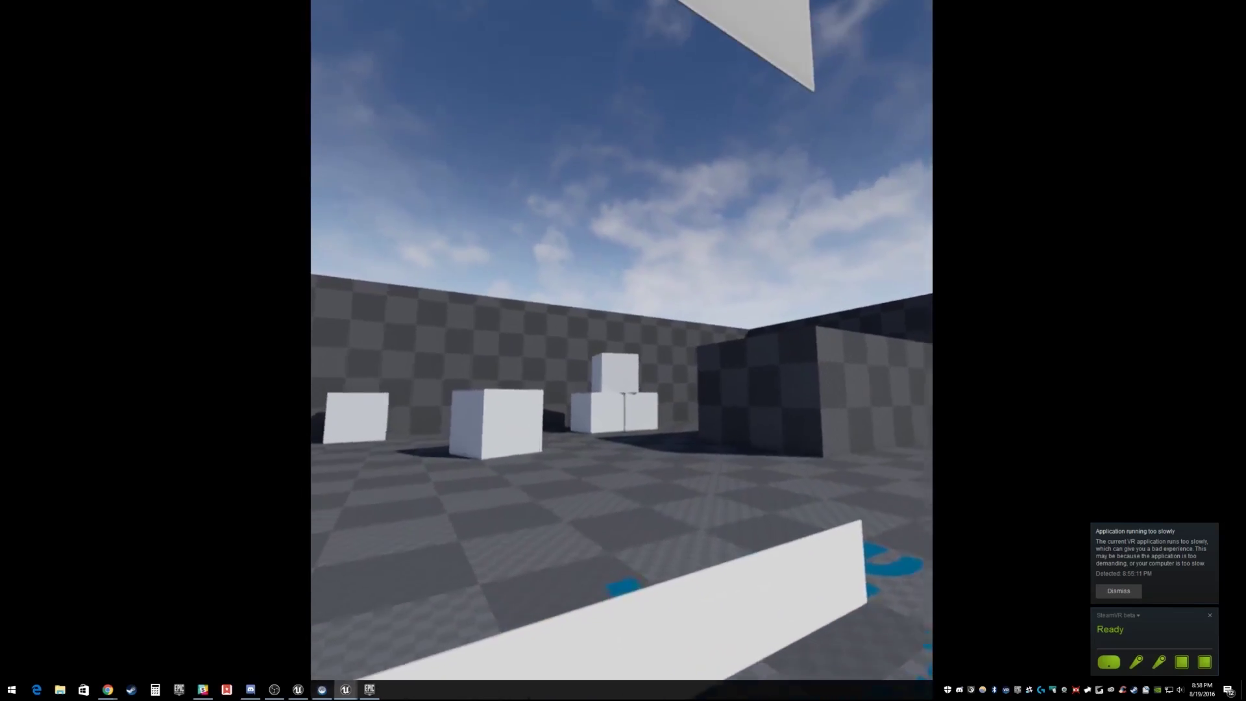
key("Escape")
left_click(430, 5)
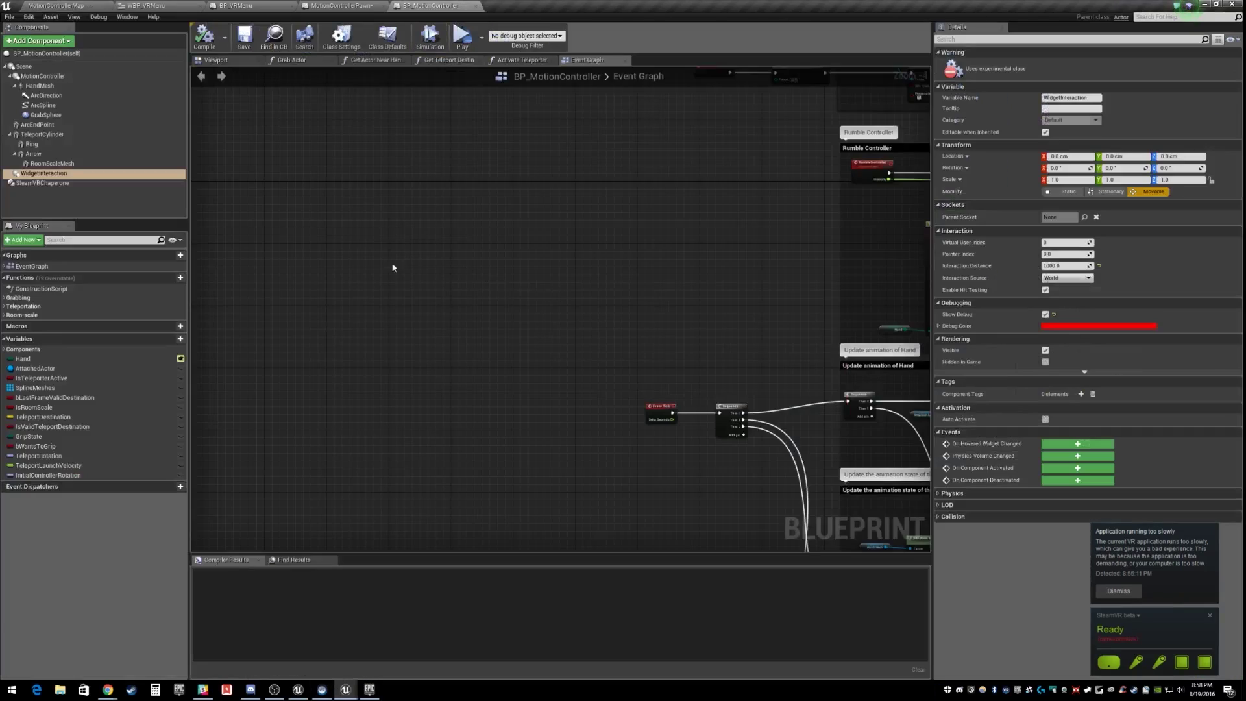
left_click_drag(39, 175, 62, 89)
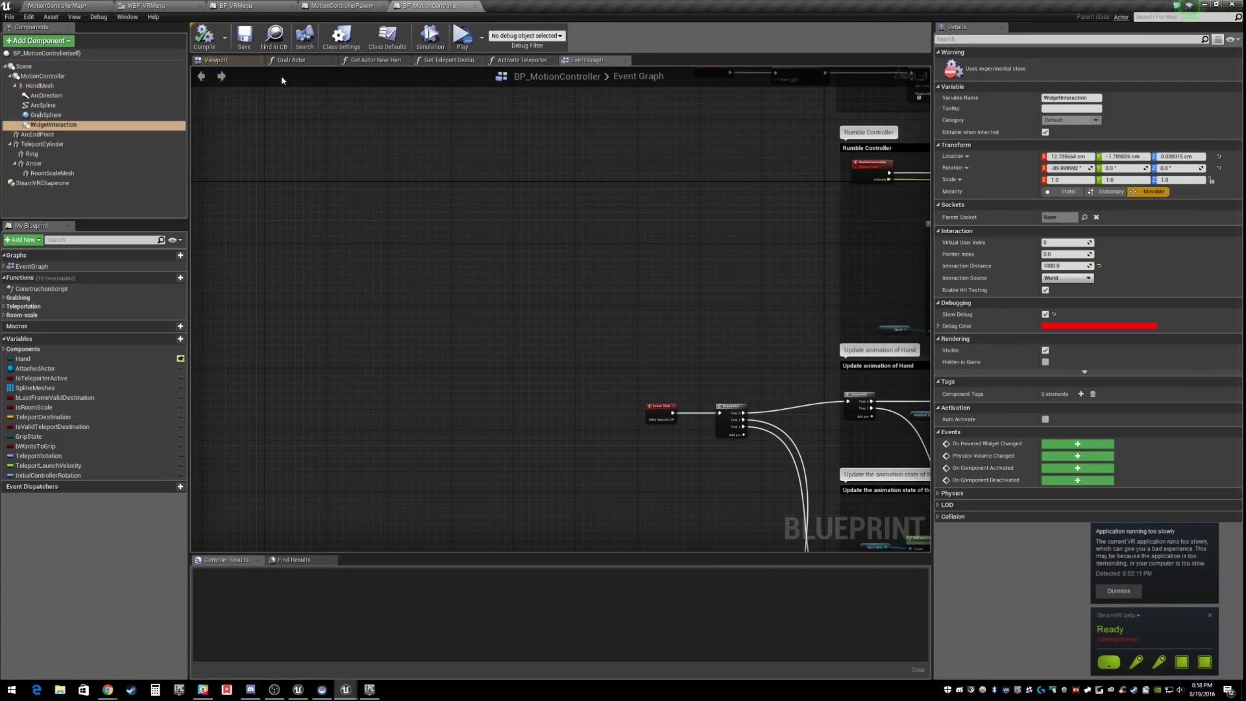
Step: Run MotionControllerMap in VR Preview to test the menu, then exit with Esc
left_click(89, 8)
left_click(520, 47)
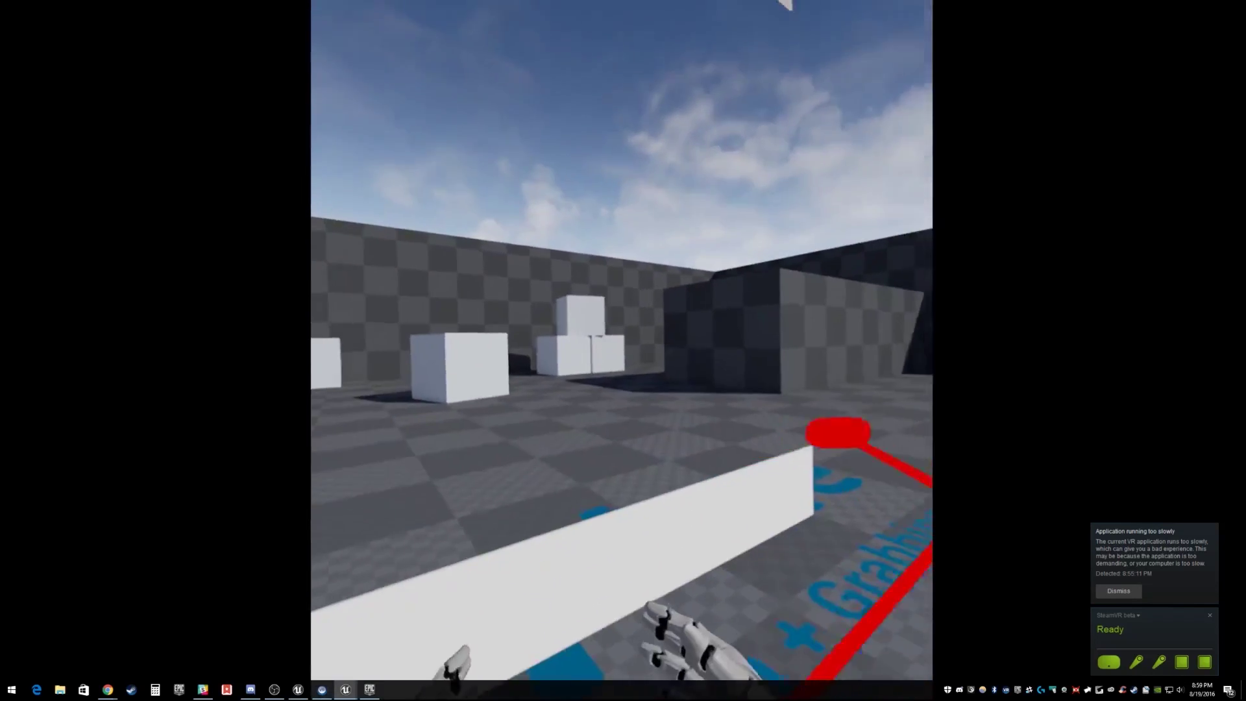
key("Escape")
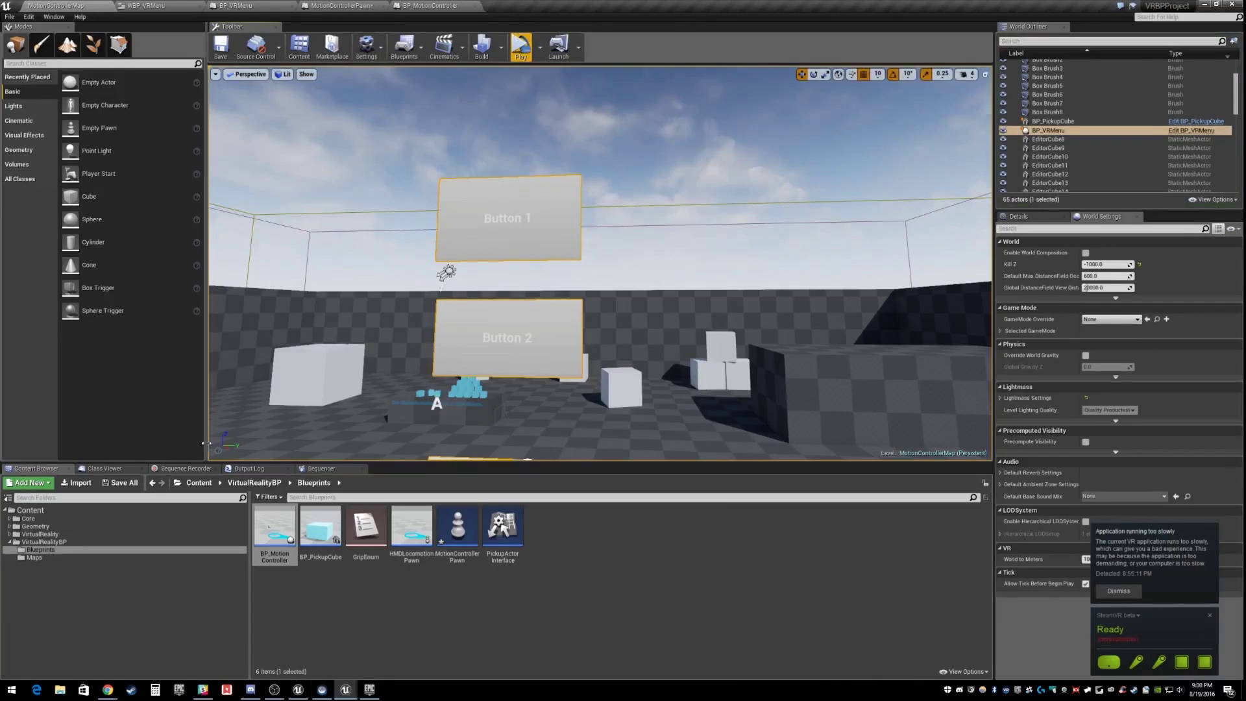
Step: In BP_MotionController's Class Defaults, leave Auto Receive Input at Disabled and compile
left_click(434, 6)
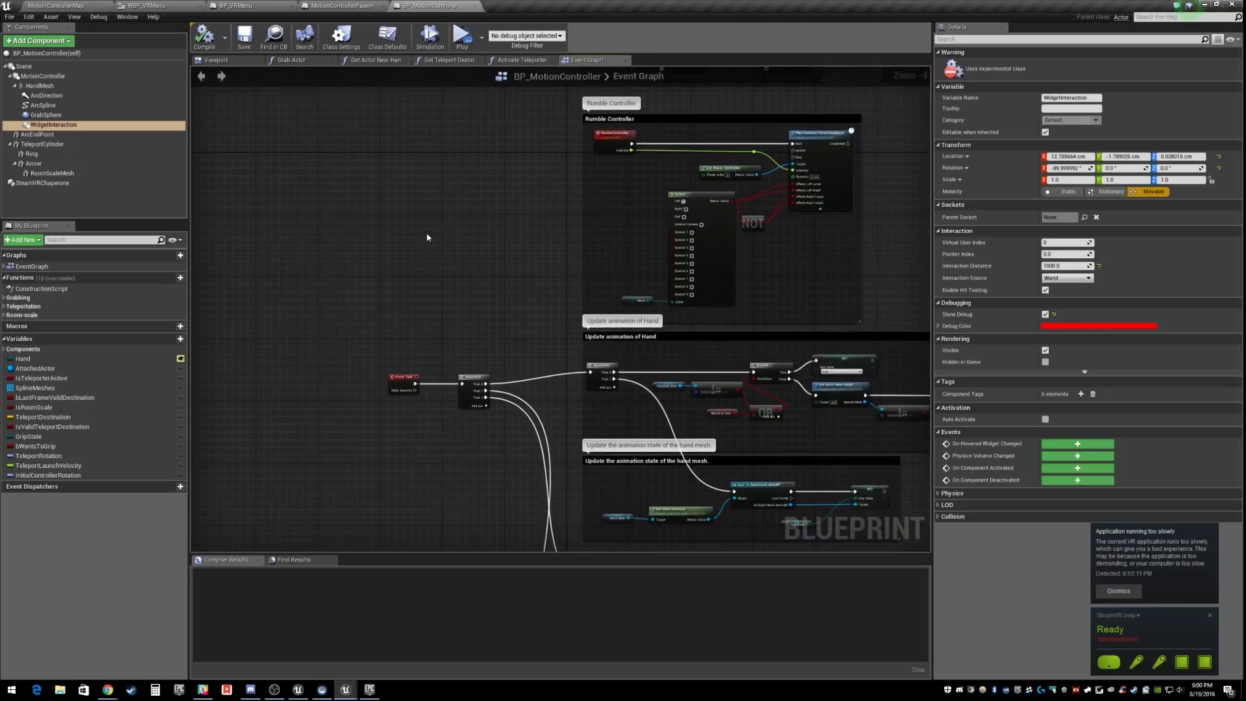
right_click_drag(429, 223, 370, 235)
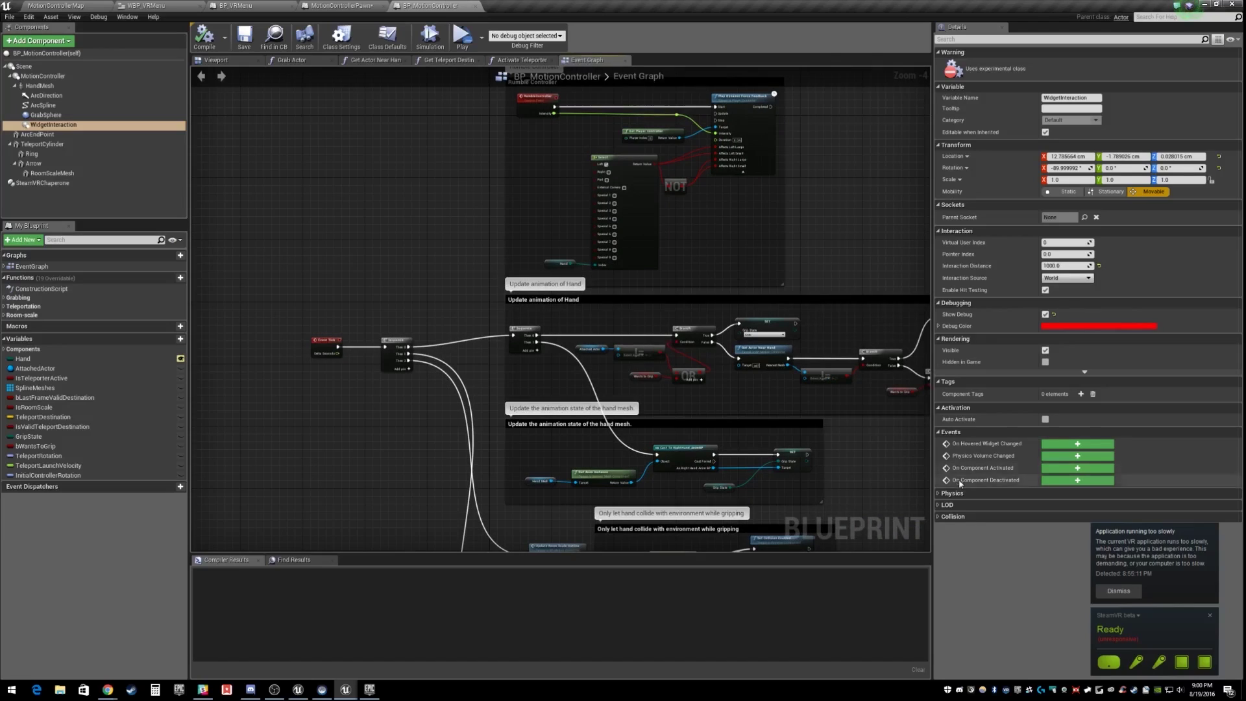
left_click(388, 37)
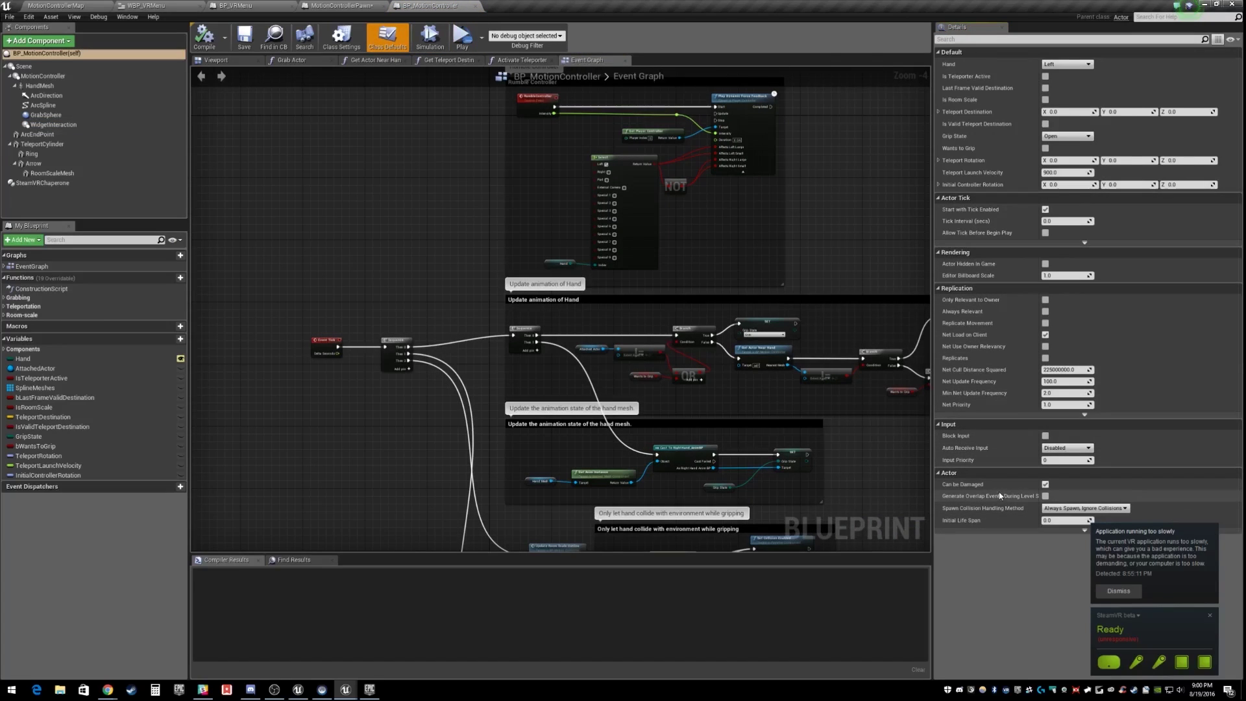
left_click(1067, 448)
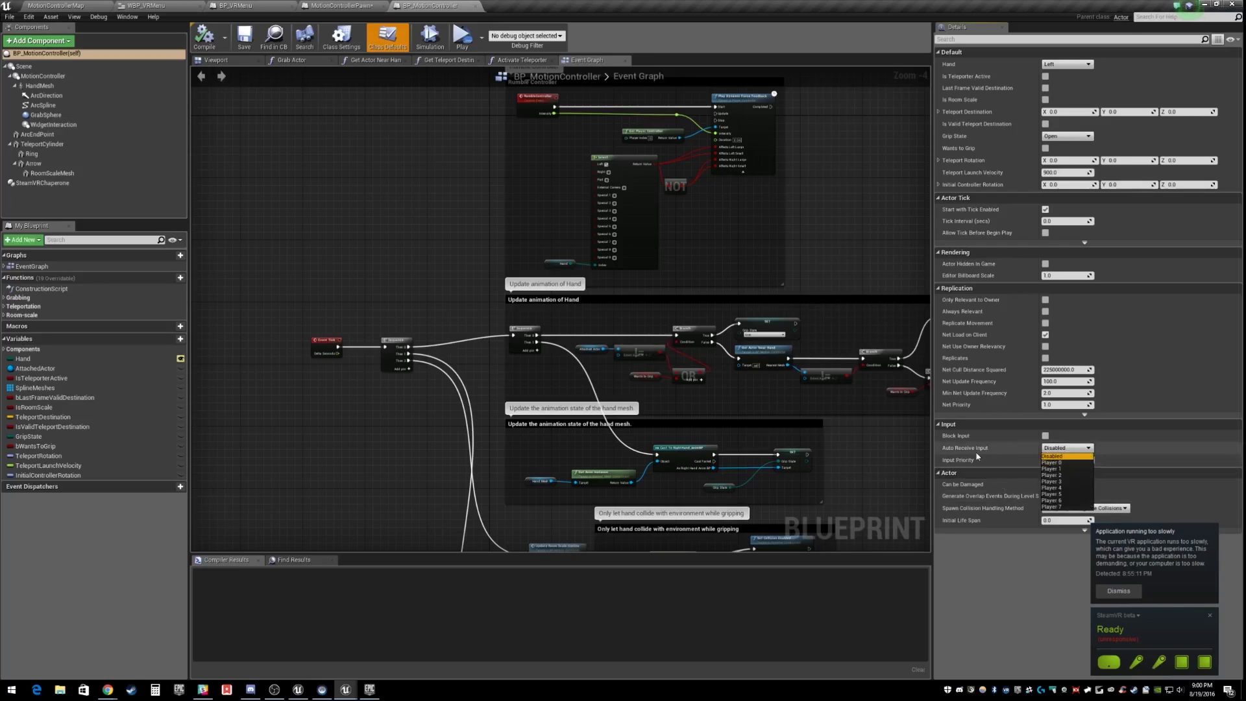
left_click(1056, 461)
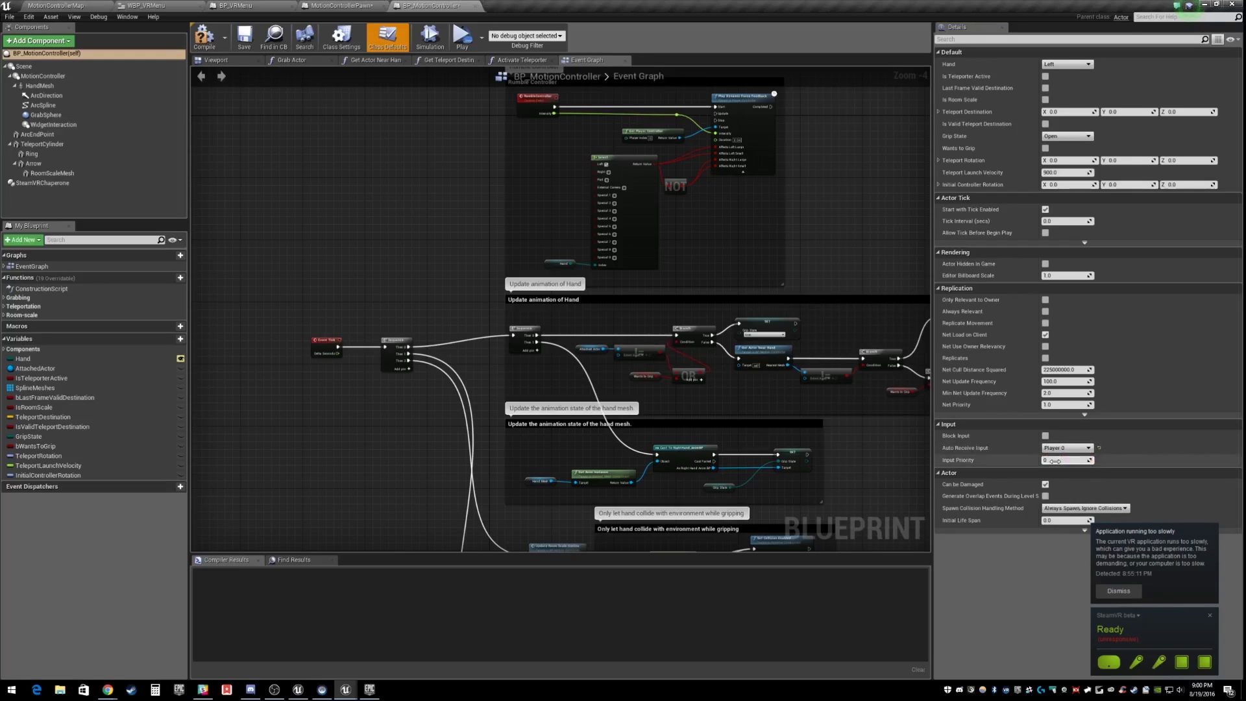
left_click(1060, 450)
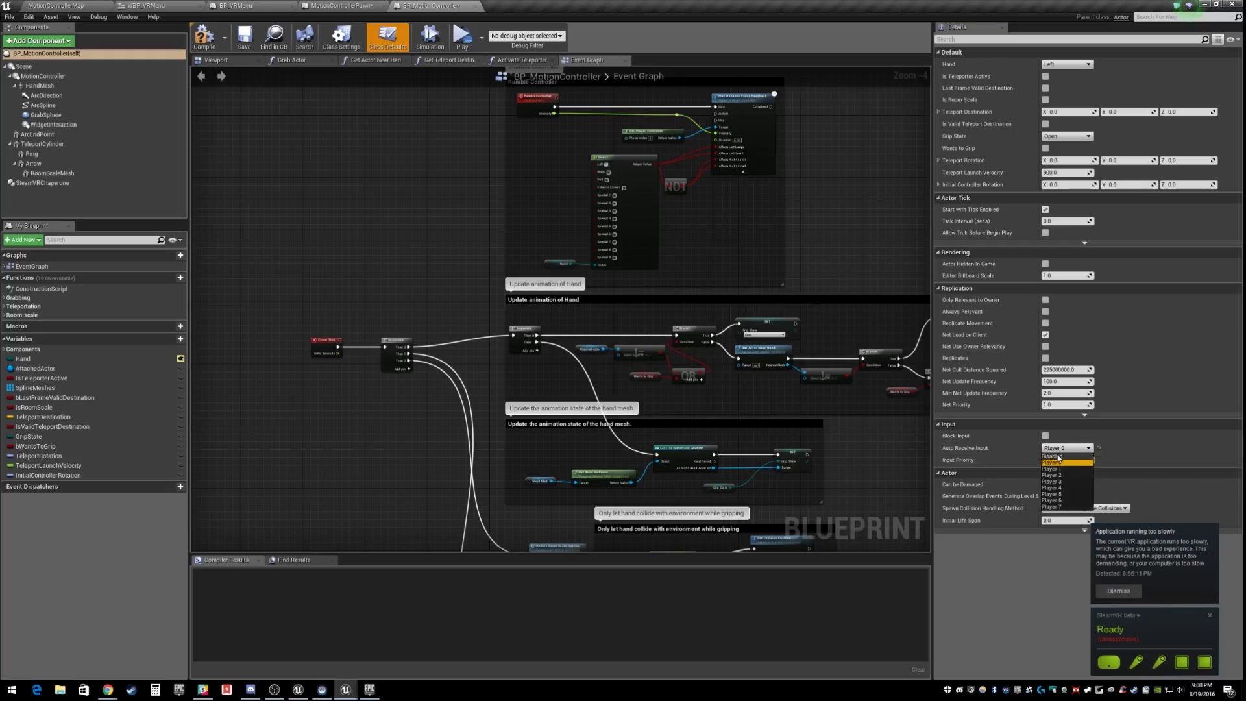
left_click(1058, 457)
left_click(206, 38)
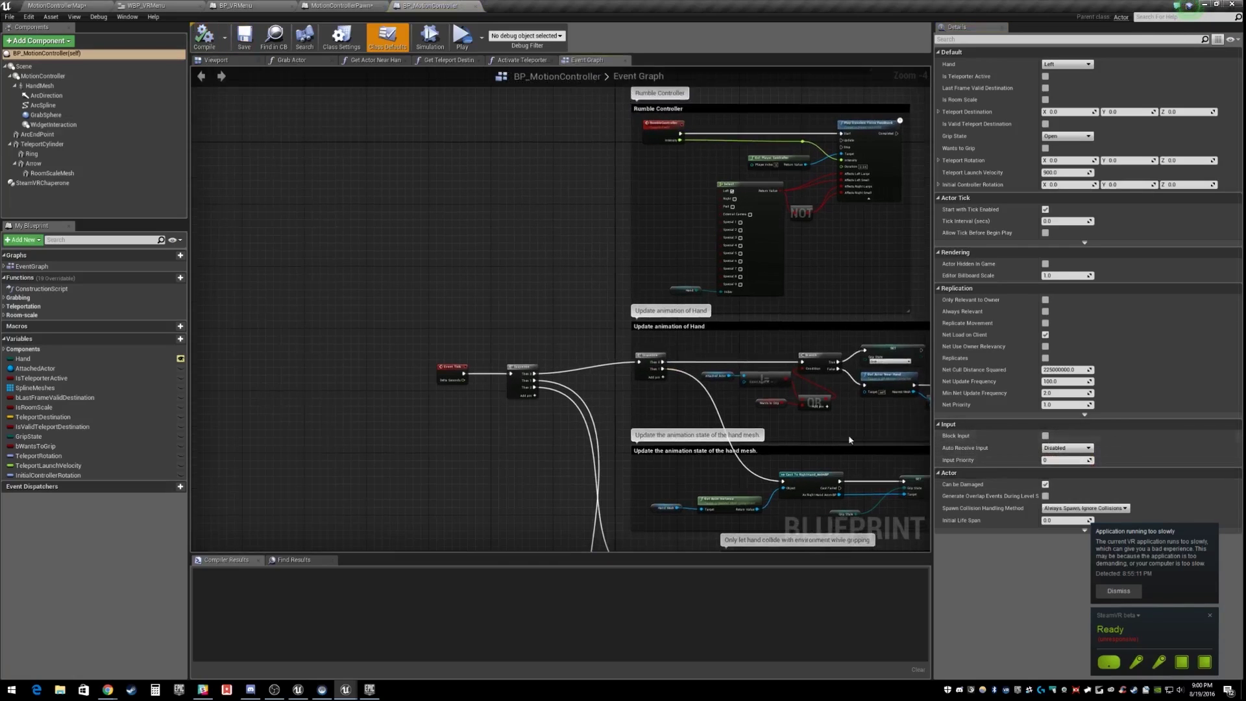
Step: Clear space in the Event Graph and select the WidgetInteraction component
right_click_drag(421, 307, 551, 307)
scroll(358, 315, "up", 2)
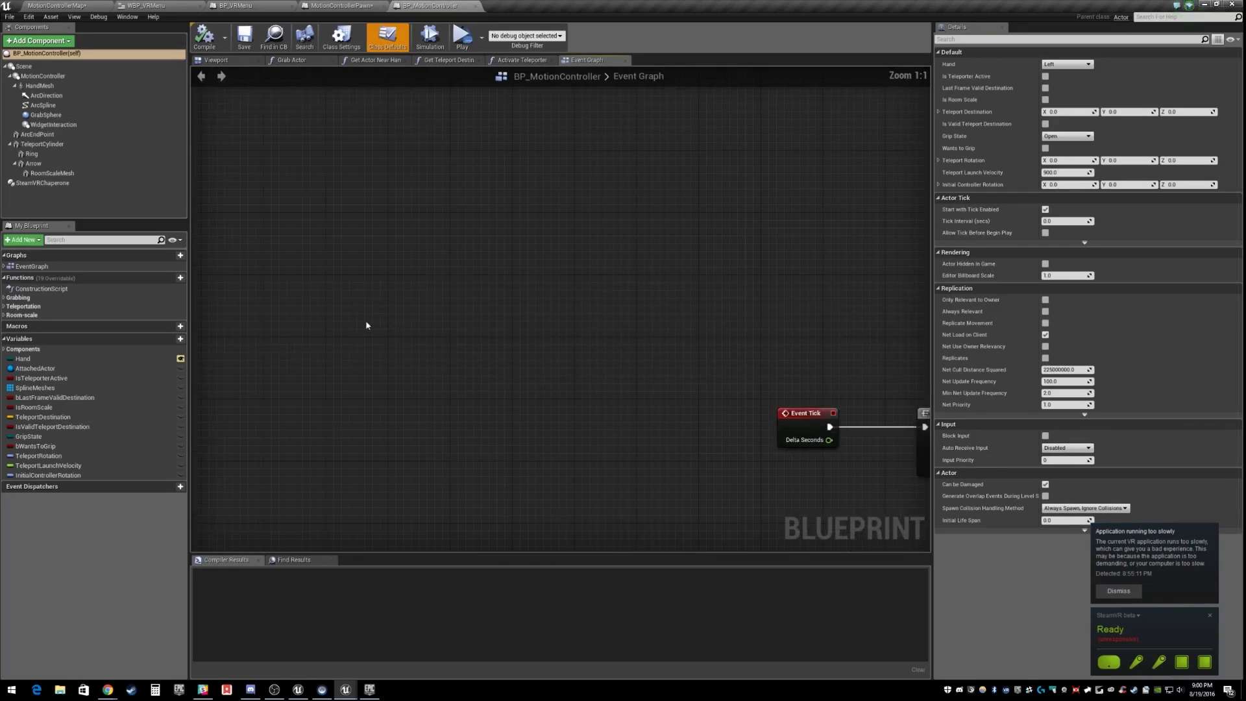
left_click(52, 124)
Step: Browse the graph's widget interaction events, such as the hovered widget changed event
right_click(396, 337)
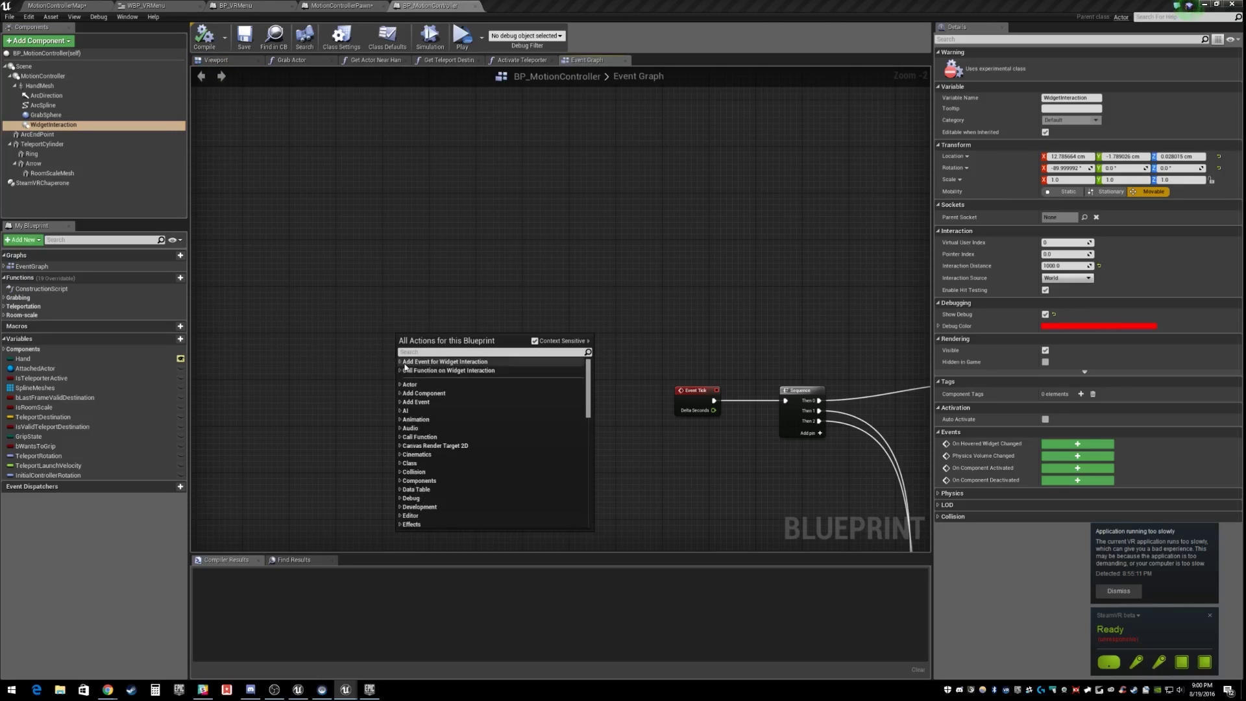
left_click(402, 363)
left_click(406, 379)
left_click(410, 389)
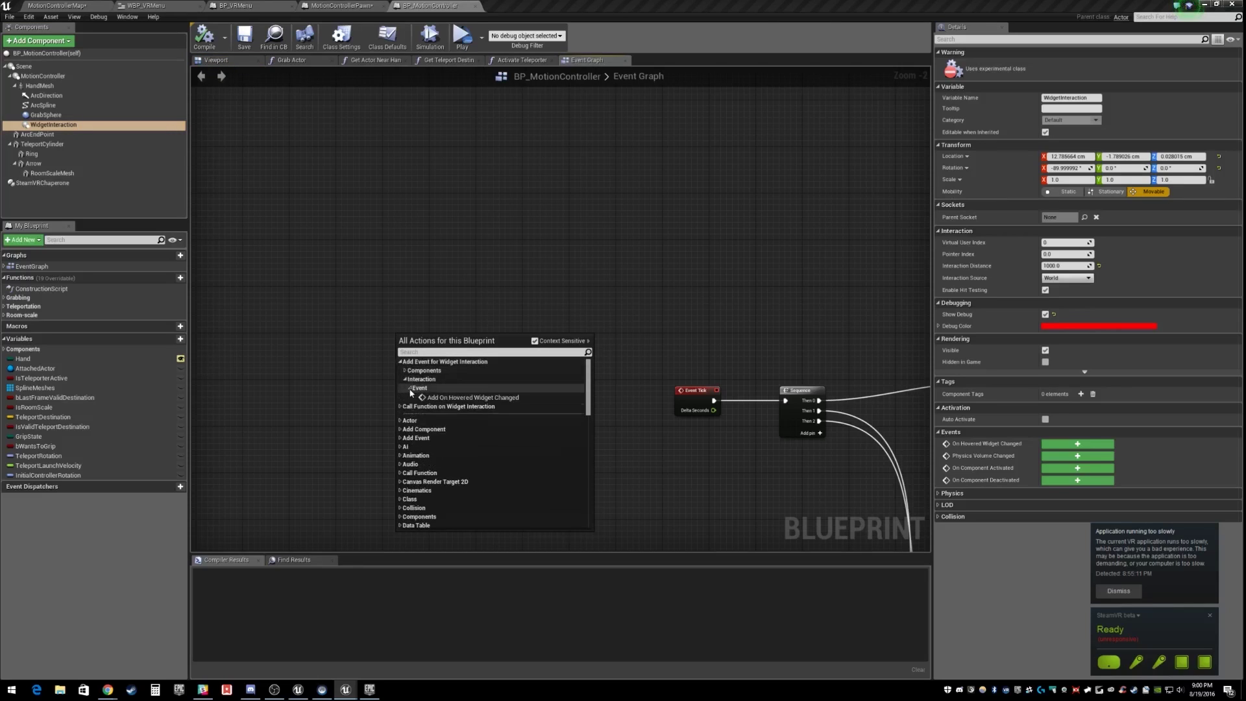
left_click(396, 320)
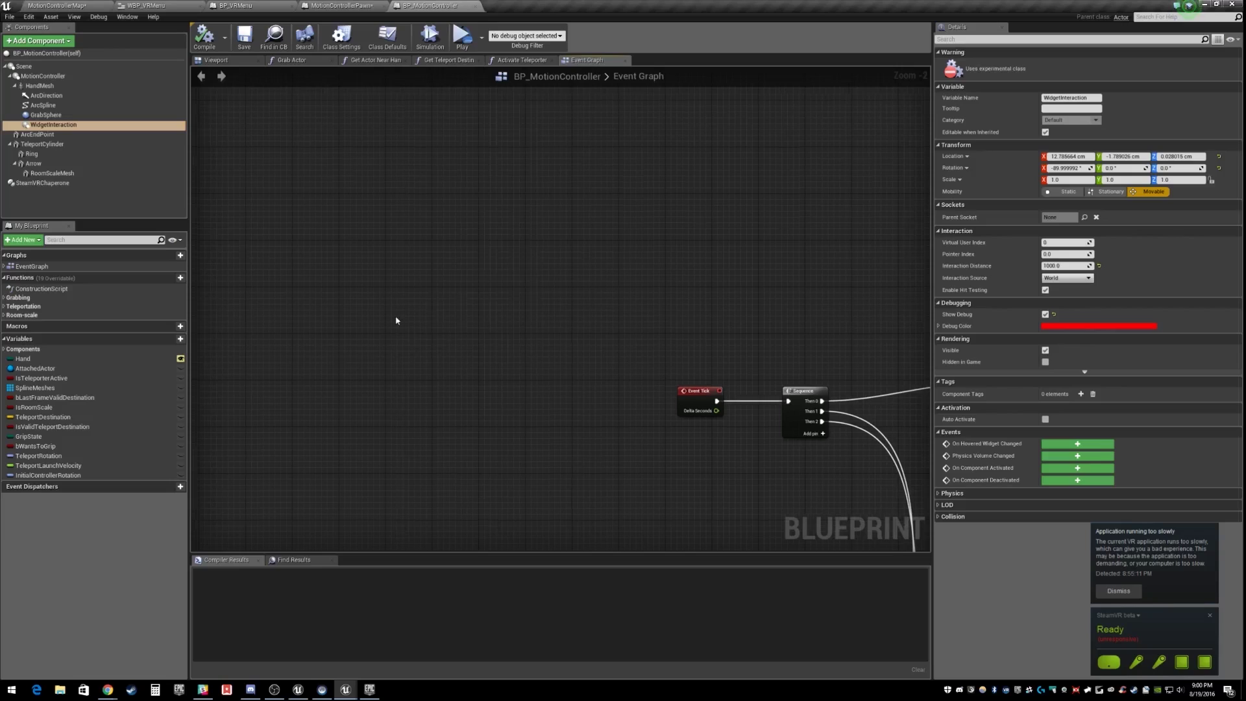
Step: Search the graph's action list for 'widget' and browse the matching Interaction functions
right_click(396, 320)
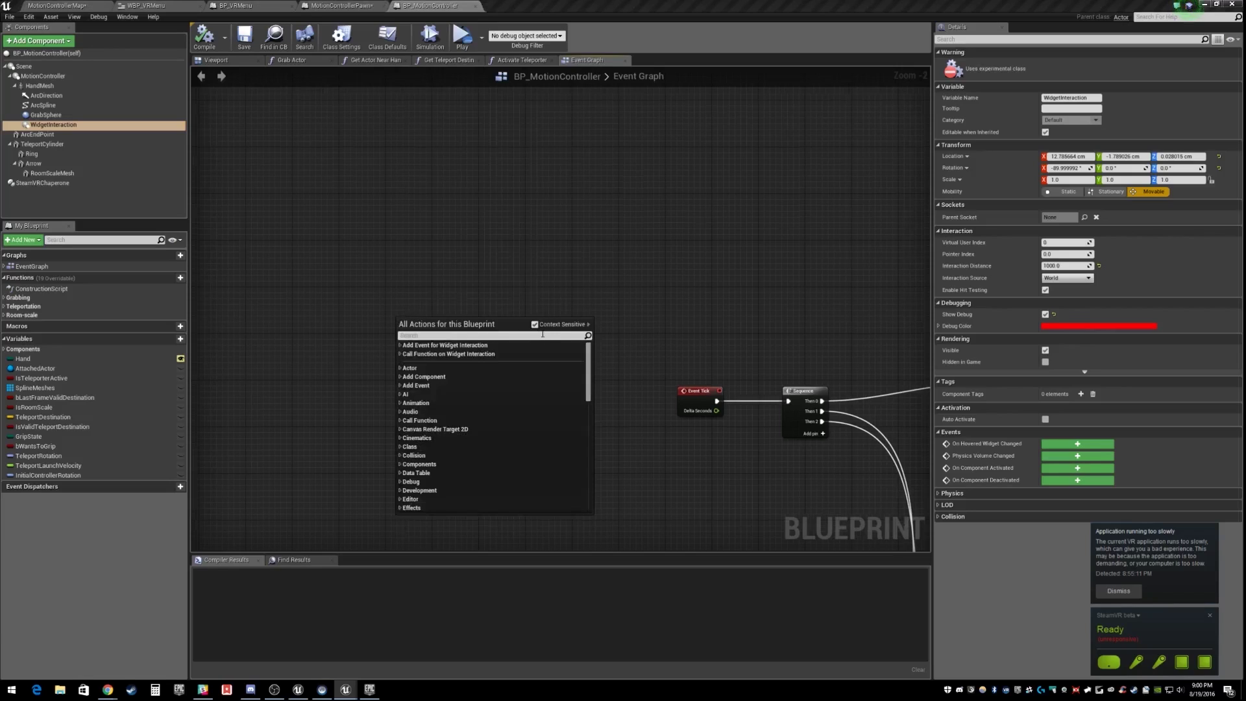
type("widget")
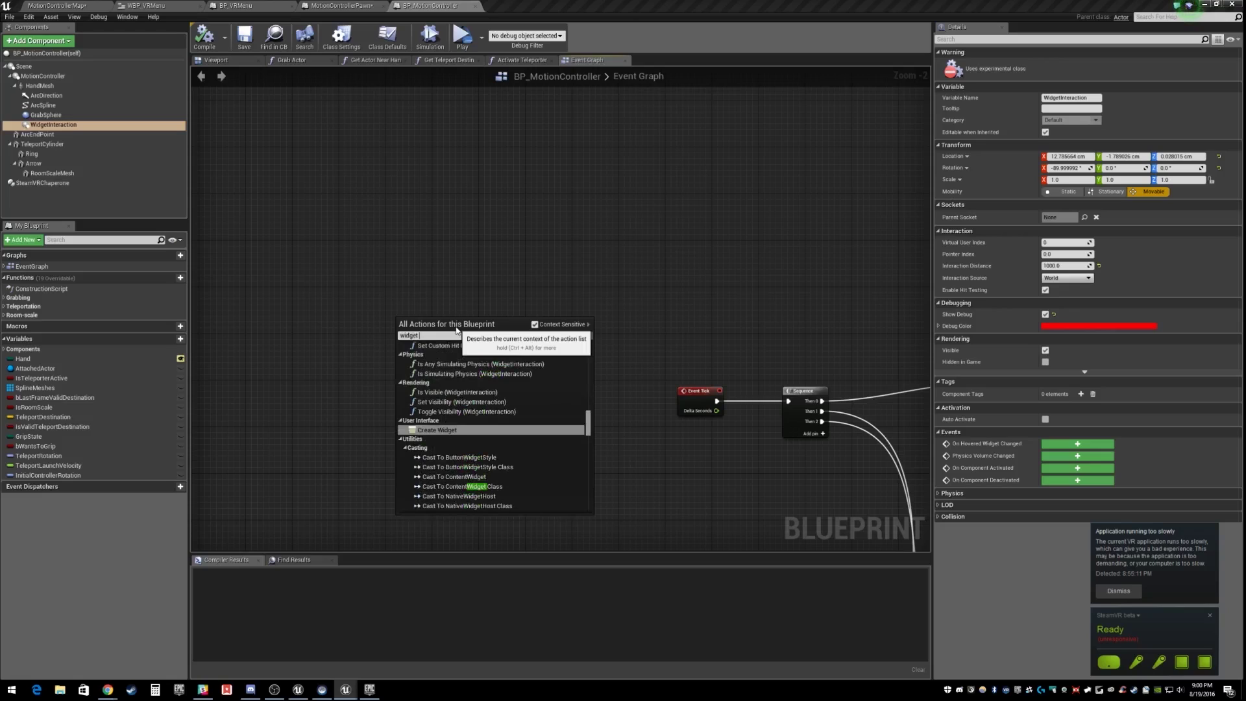
scroll(504, 415, "down", 2)
scroll(506, 407, "up", 4)
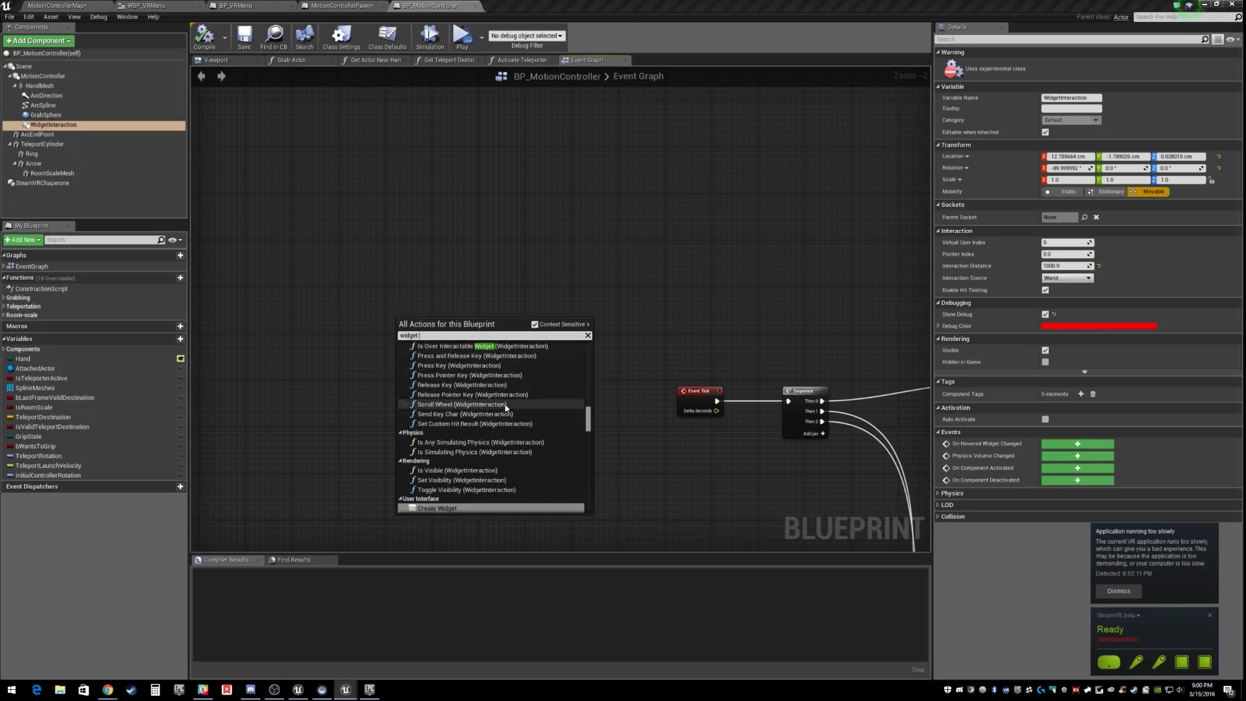
scroll(506, 407, "up", 3)
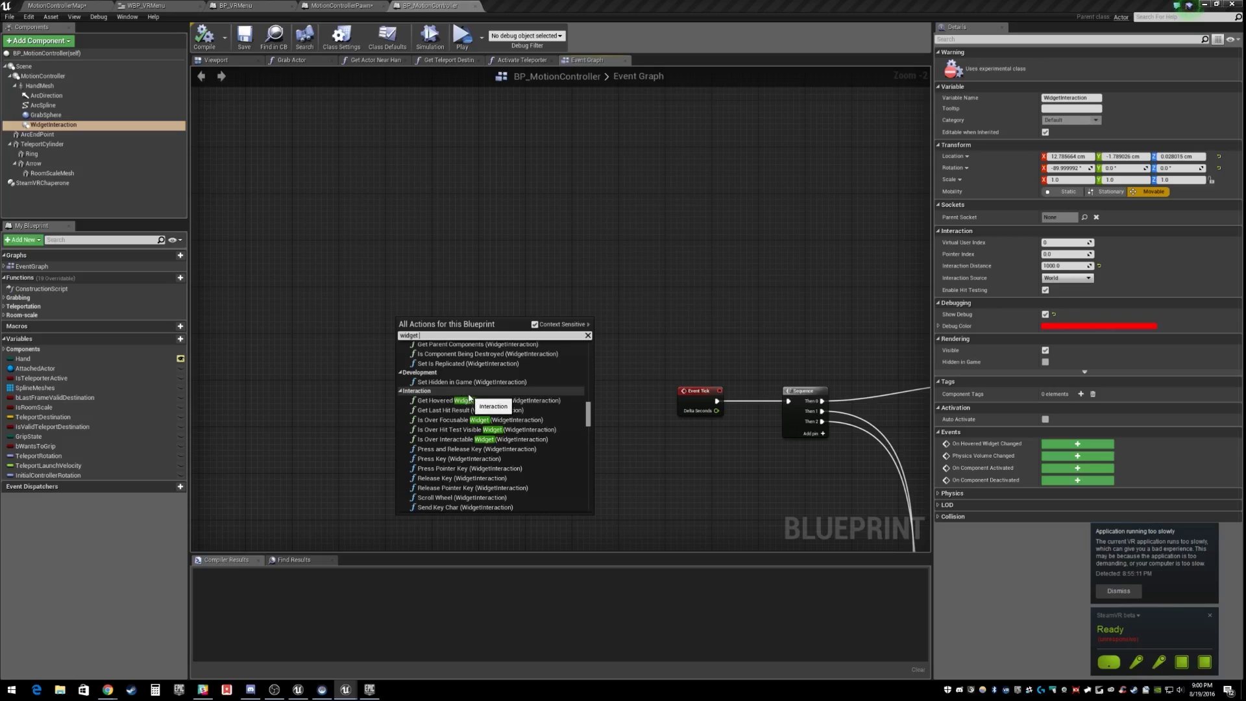
scroll(472, 398, "down", 1)
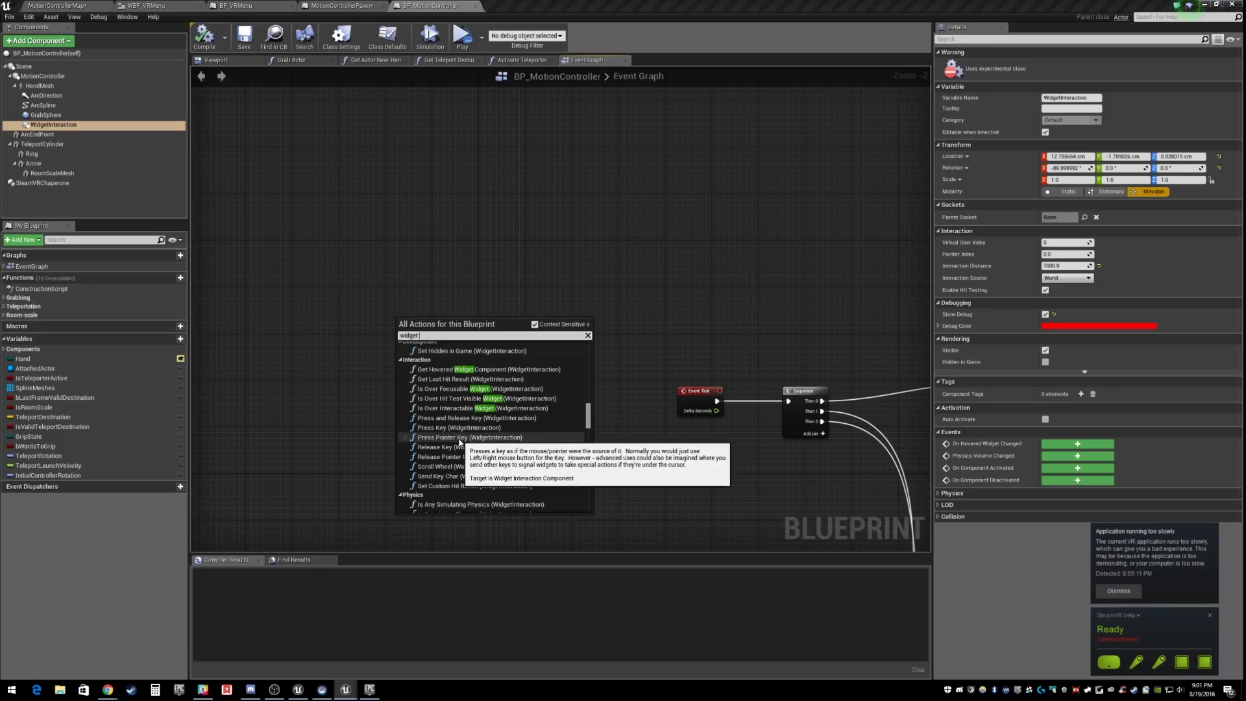
Step: Add a Press Pointer Key node targeting the WidgetInteraction component
left_click(460, 439)
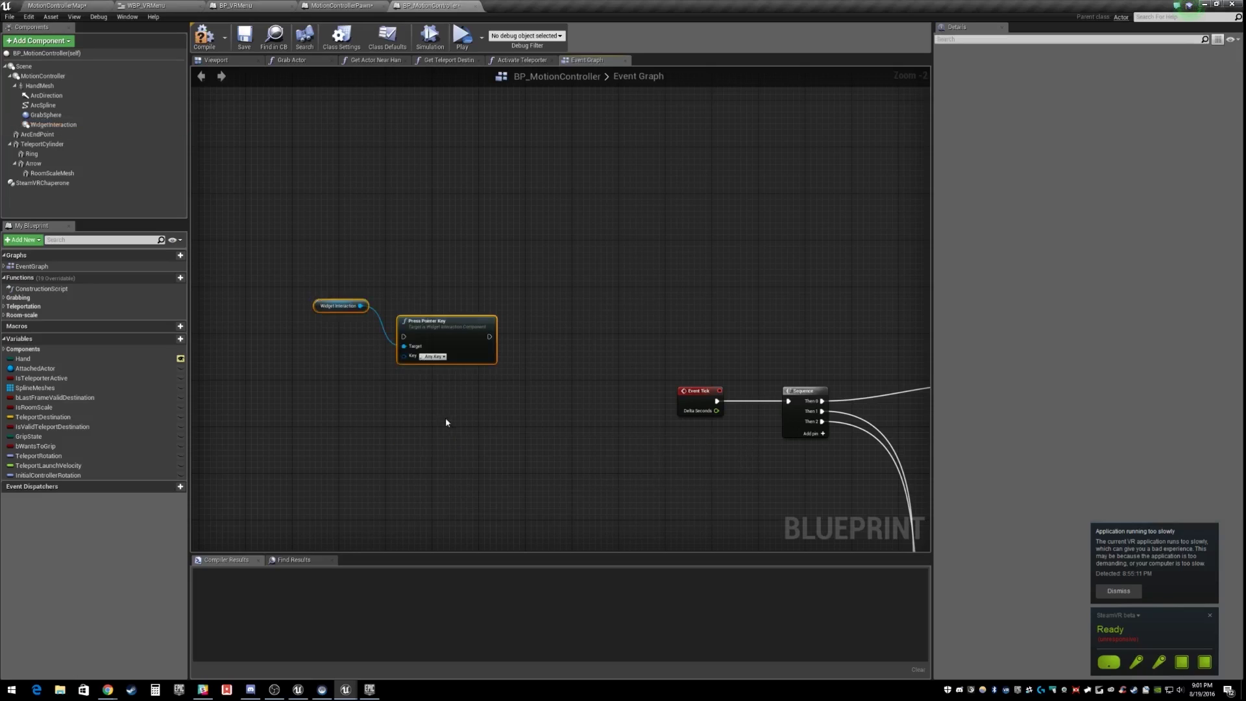
right_click(353, 400)
left_click(53, 125)
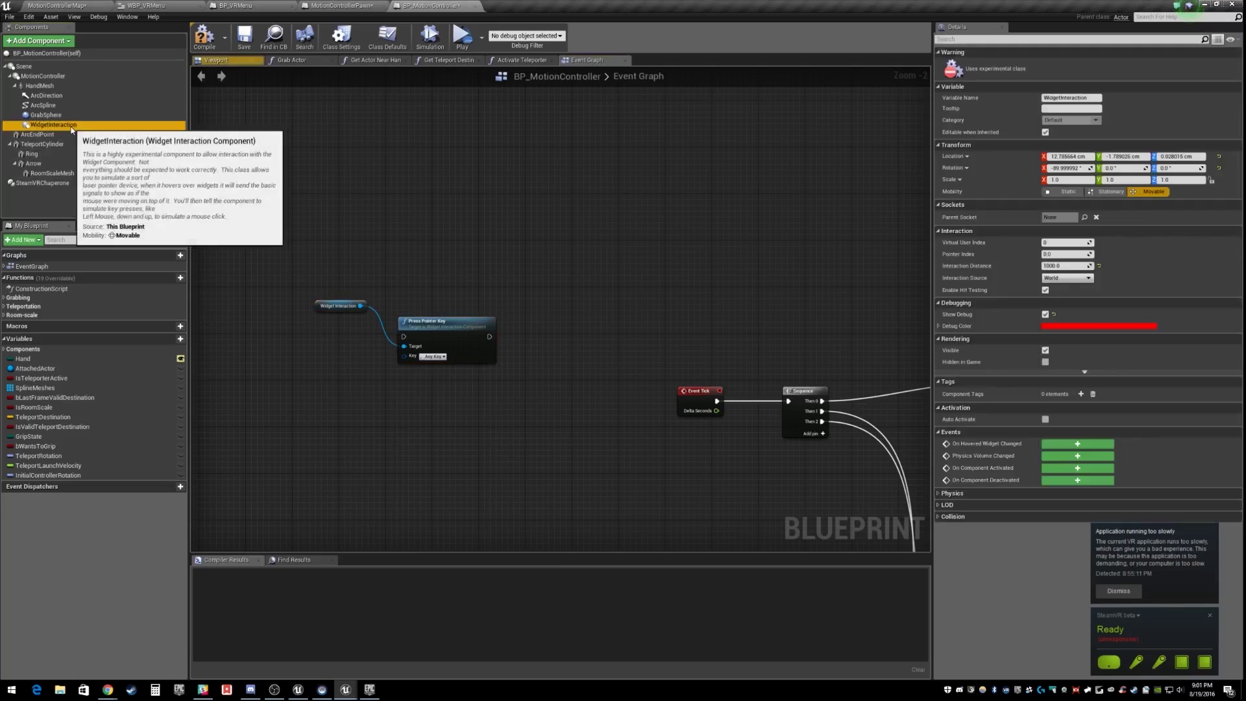
Step: Add a Release Pointer Key node and line it and its getter up under Press Pointer Key
right_click(331, 423)
type("release")
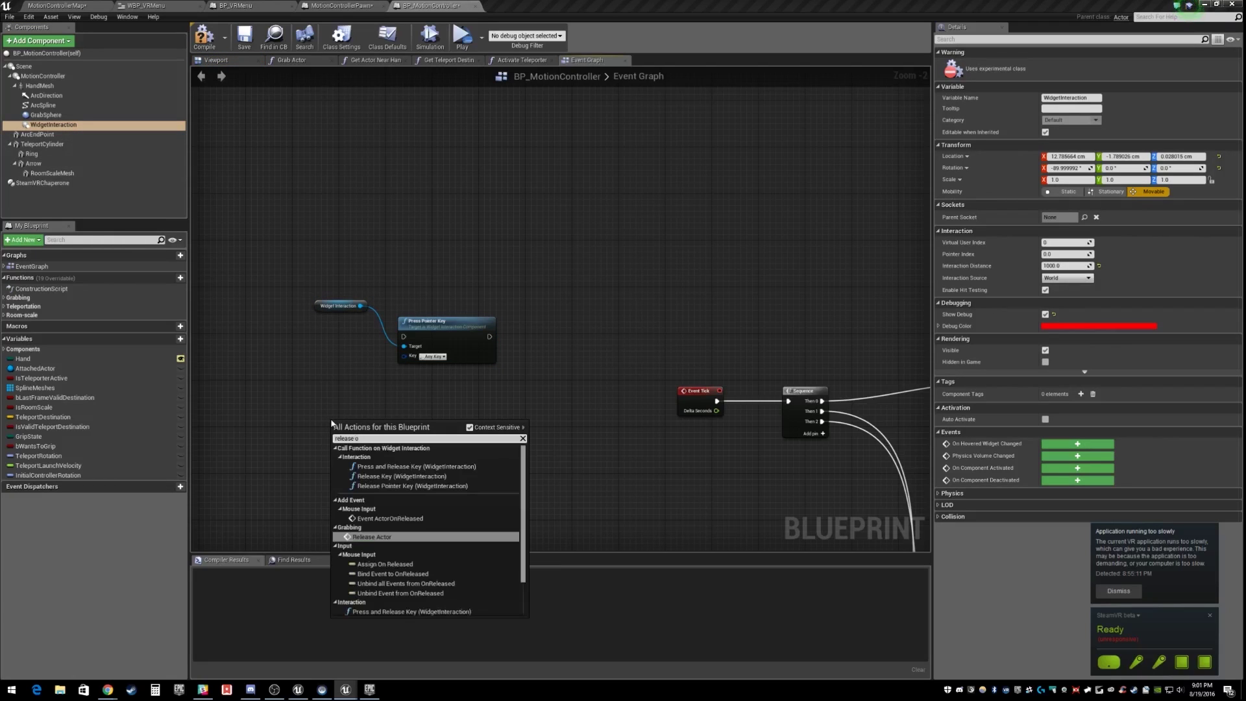
type(" point")
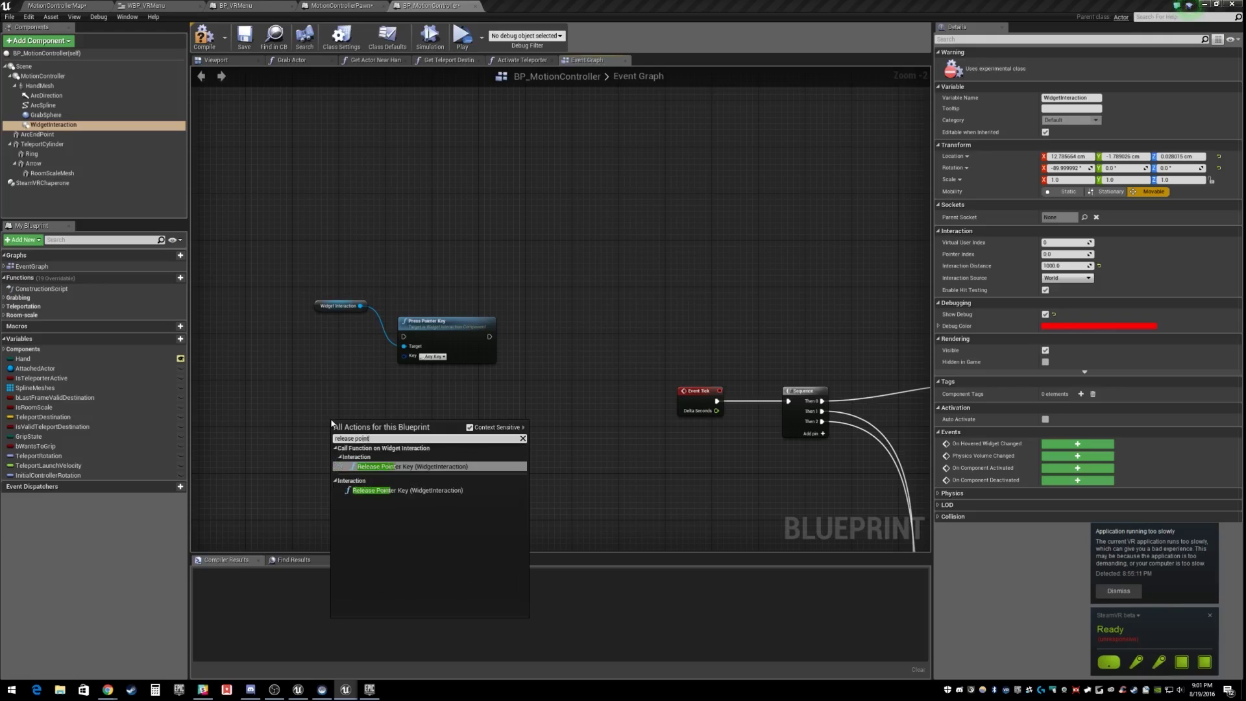
left_click(385, 468)
left_click_drag(408, 429, 471, 403)
left_click_drag(339, 381, 339, 432)
left_click_drag(320, 310, 310, 361)
scroll(383, 352, "up", 2)
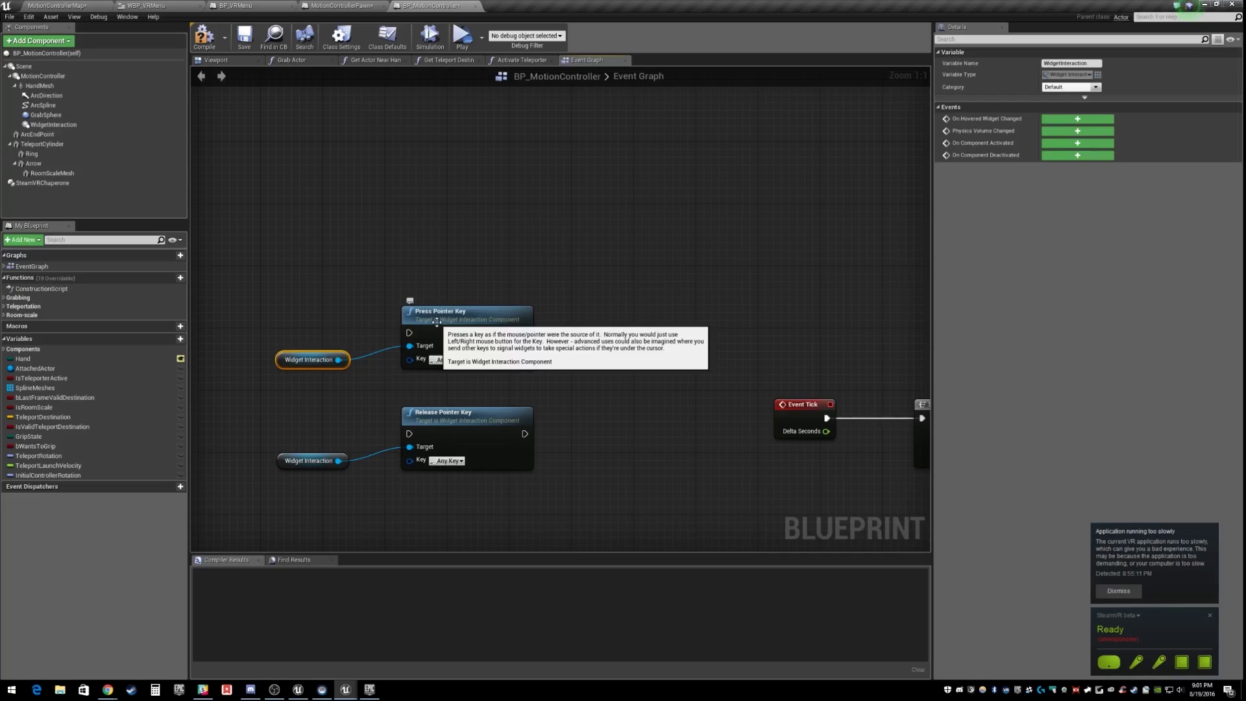
Step: Set Press Pointer Key to Left Mouse Button and Release Pointer Key to Right Mouse Button
left_click(451, 251)
left_click(447, 360)
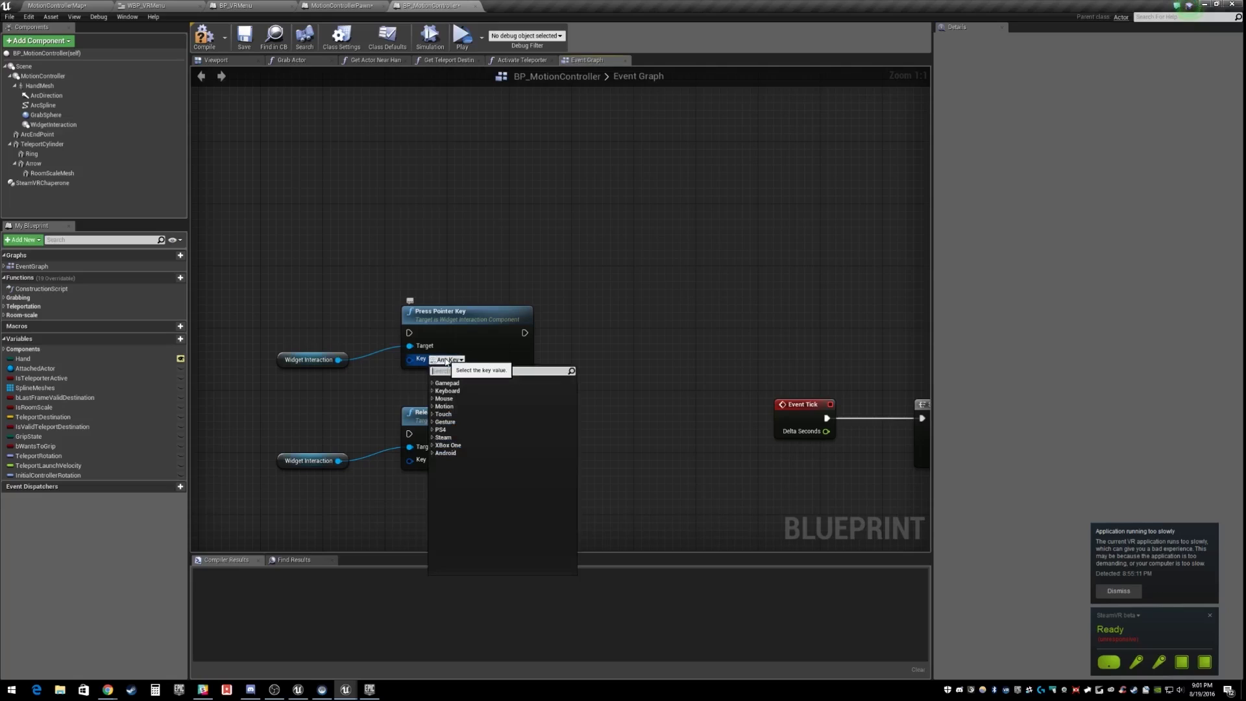
type("left mouse")
key("Return")
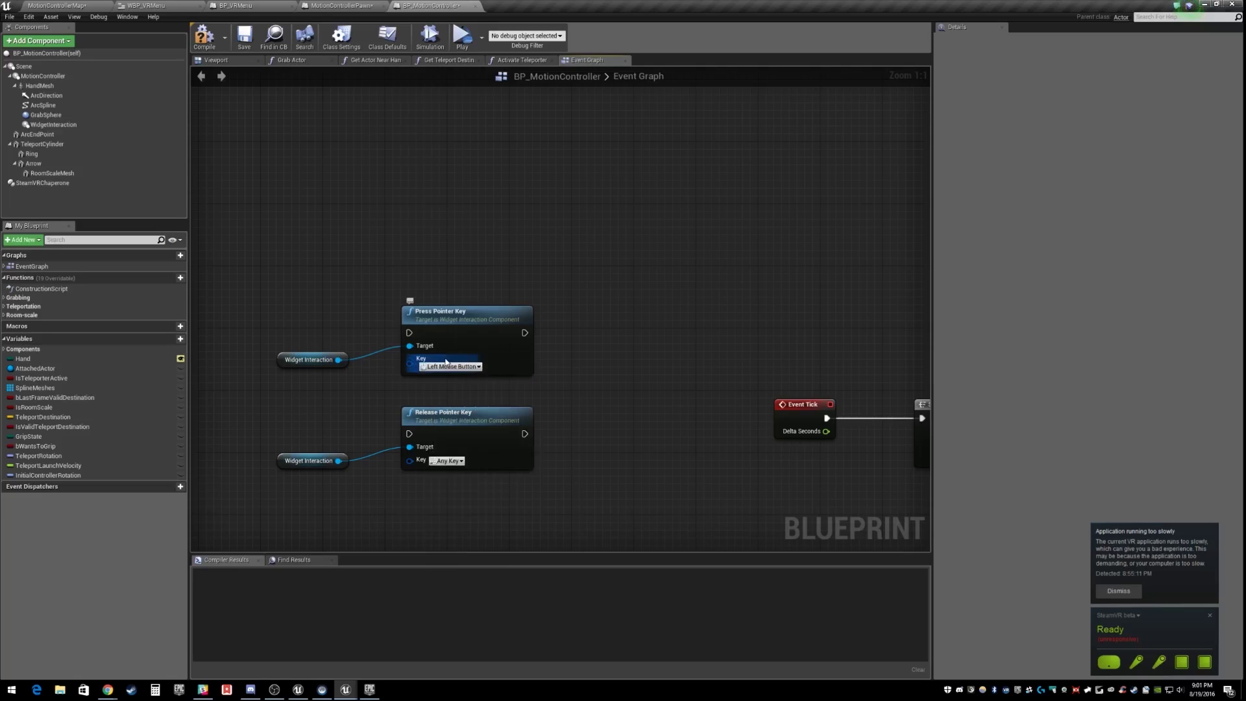
left_click(448, 461)
type("right mouse")
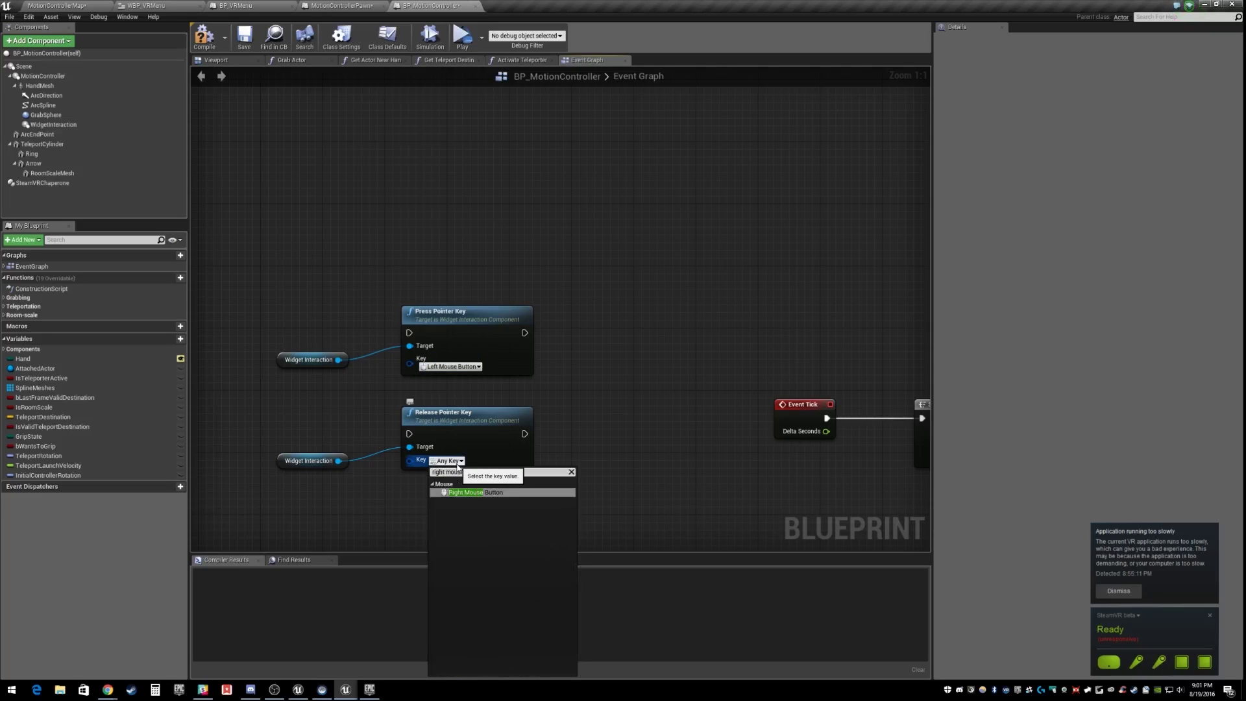
key("Return")
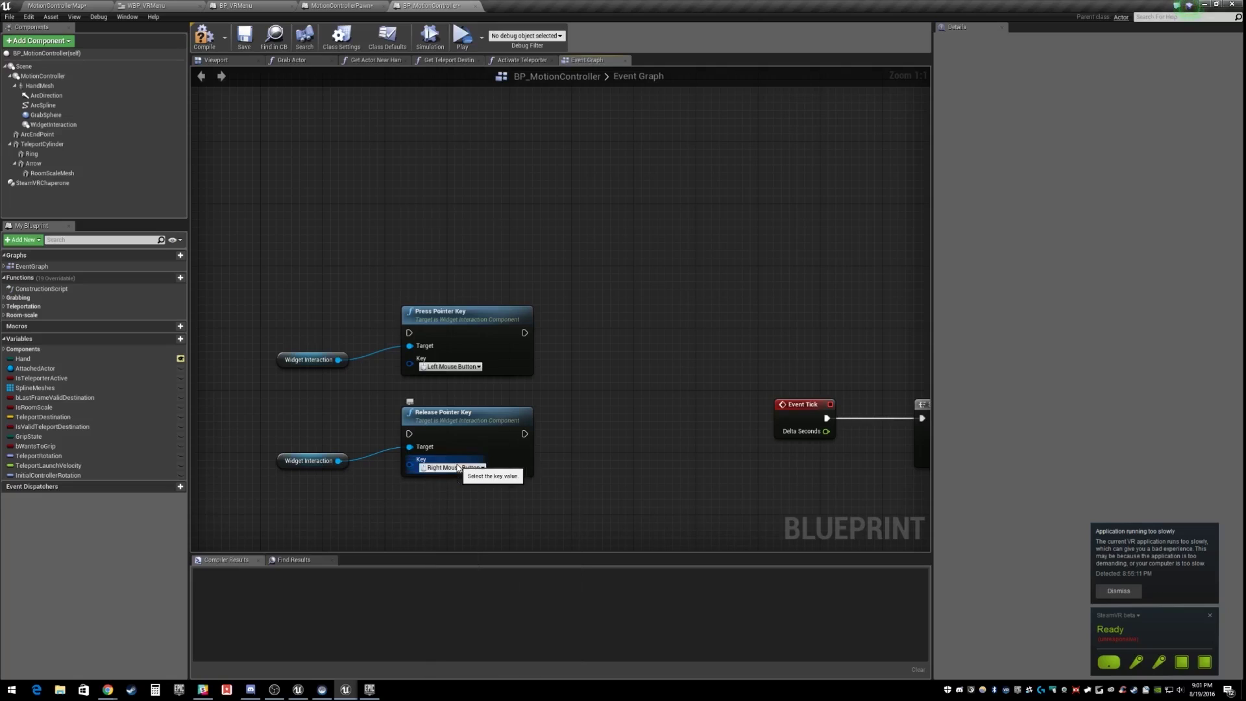
Step: Move the Widget Interaction getters and both pointer-key nodes as a group up and right
right_click_drag(334, 396, 379, 401)
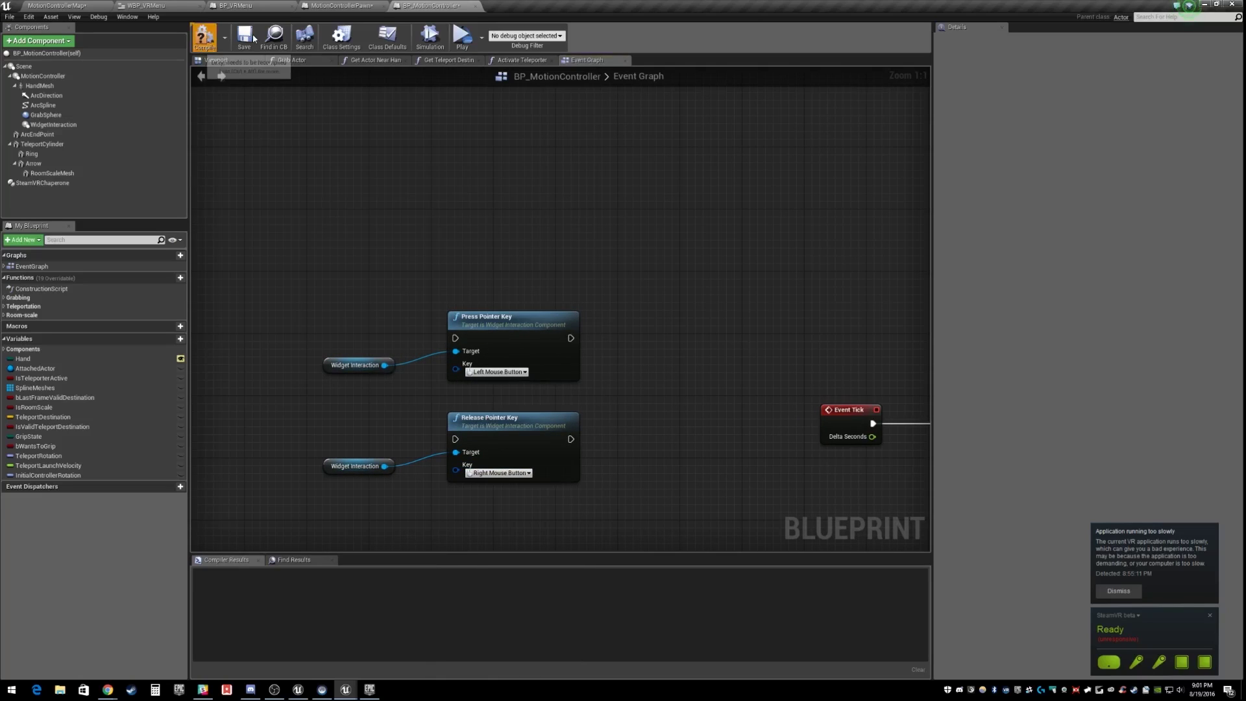
right_click_drag(427, 270, 468, 234)
left_click_drag(345, 236, 679, 523)
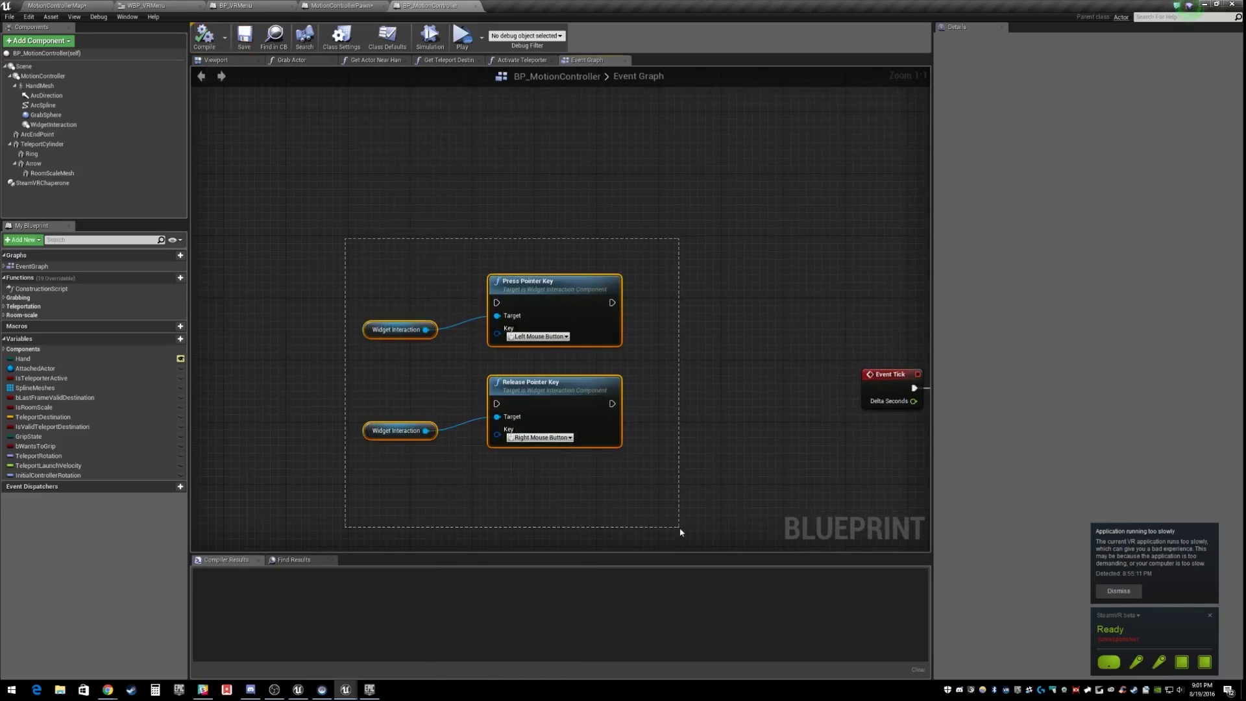
left_click_drag(544, 307, 631, 293)
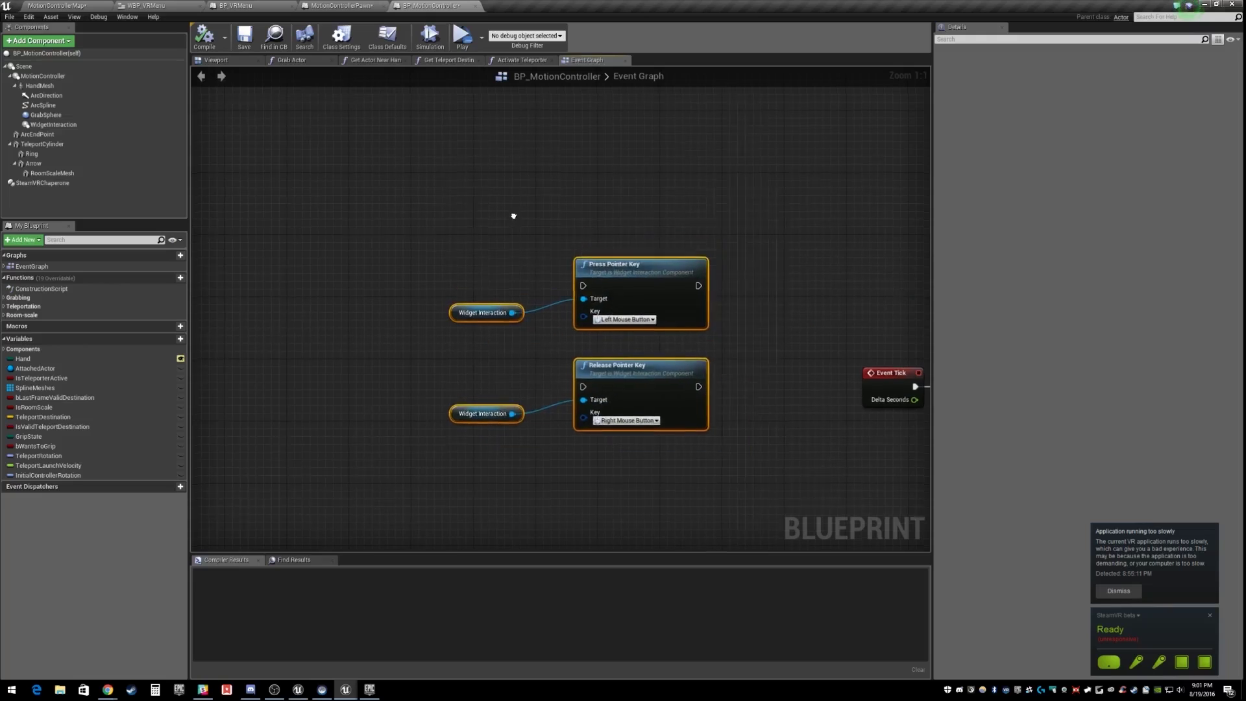
right_click_drag(513, 211, 465, 240)
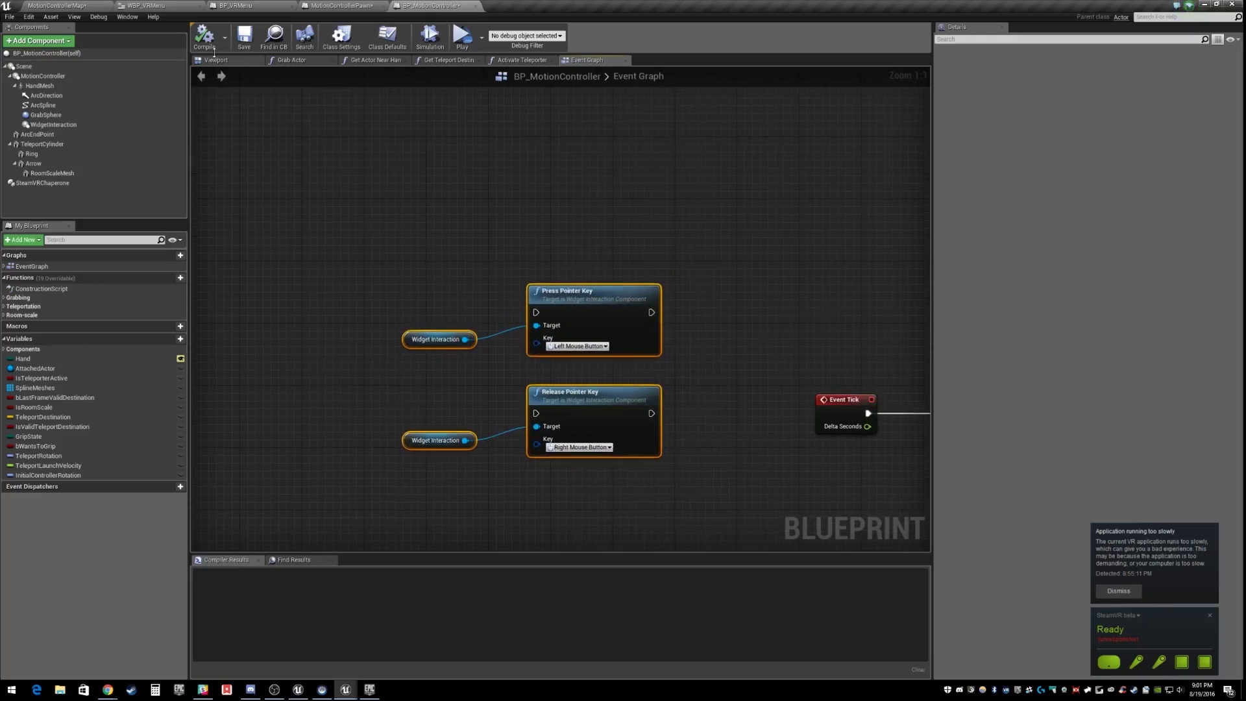
Step: Add a MotionController (R) Trigger event, wire Pressed/Released to the pointer-key nodes, and compile
right_click(358, 233)
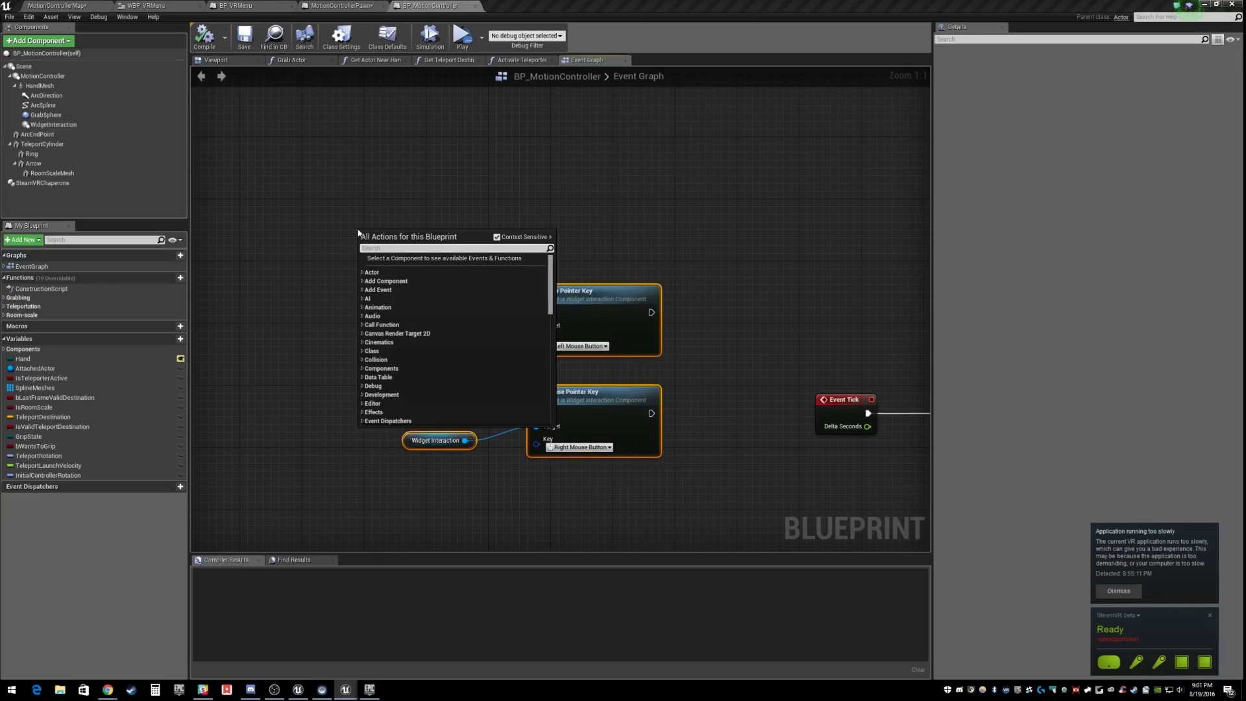
type("motion")
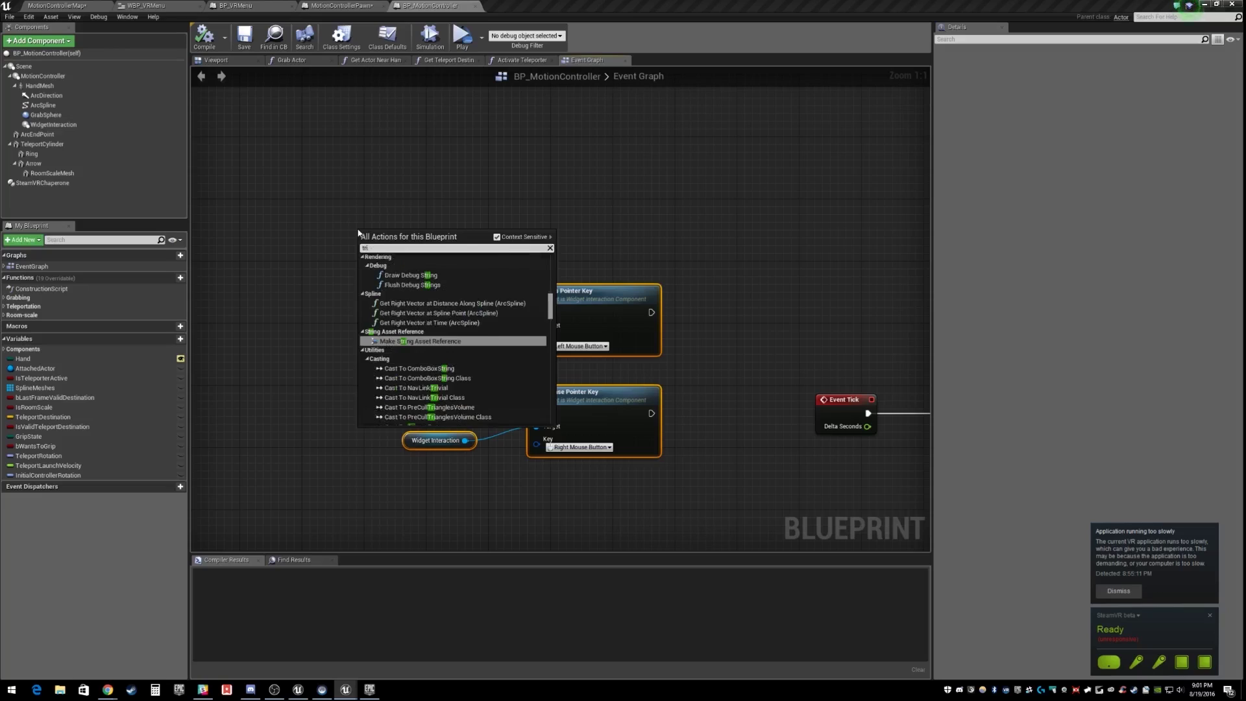
type(" controller ")
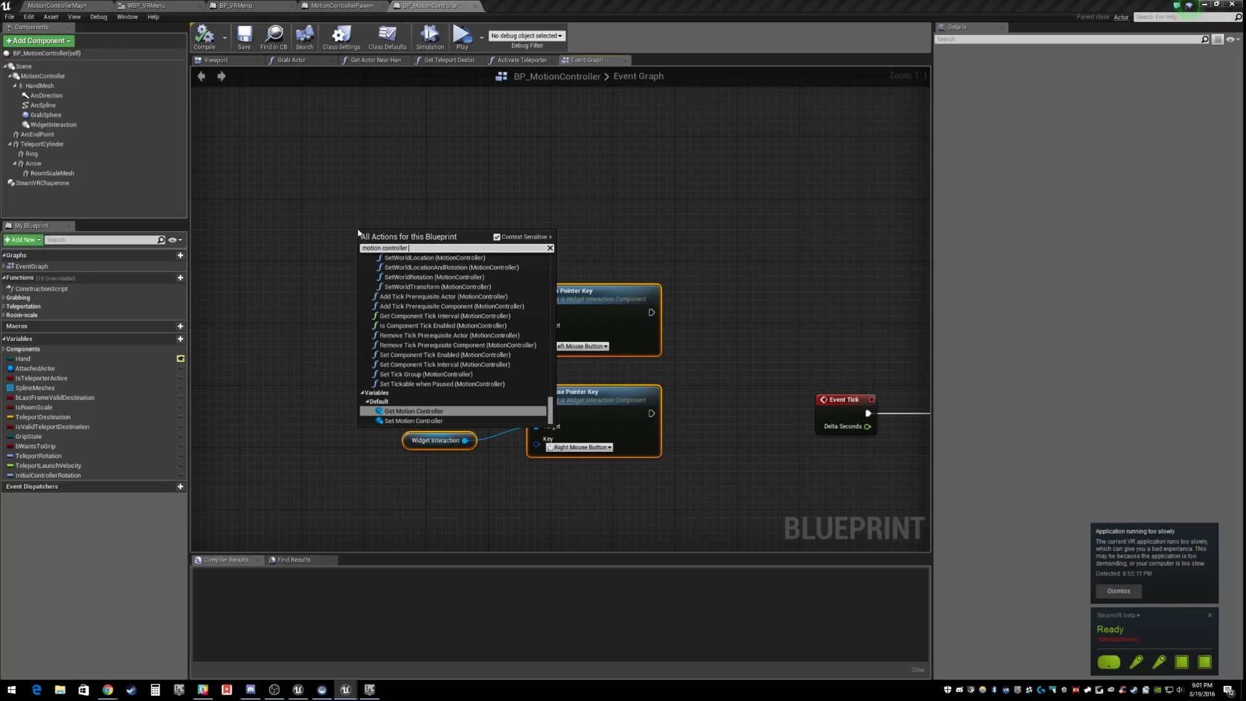
type("tri")
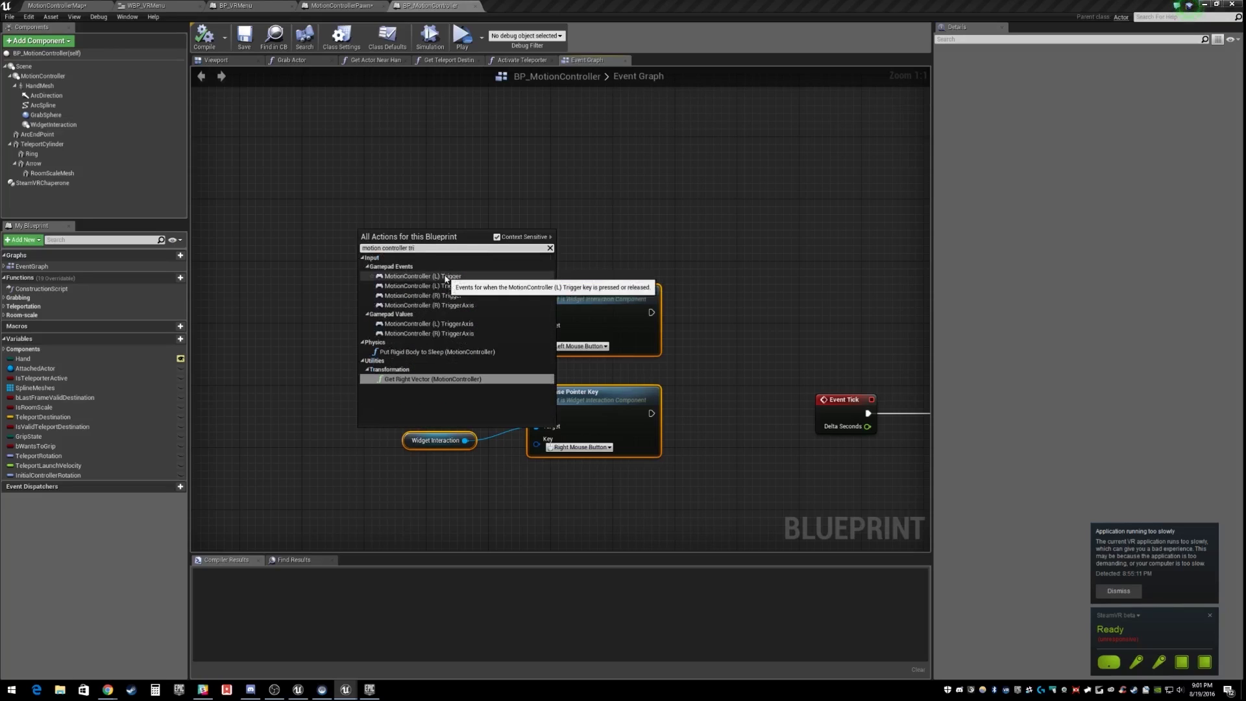
left_click(422, 296)
left_click_drag(406, 240, 537, 414)
left_click_drag(356, 233, 317, 342)
left_click(249, 40)
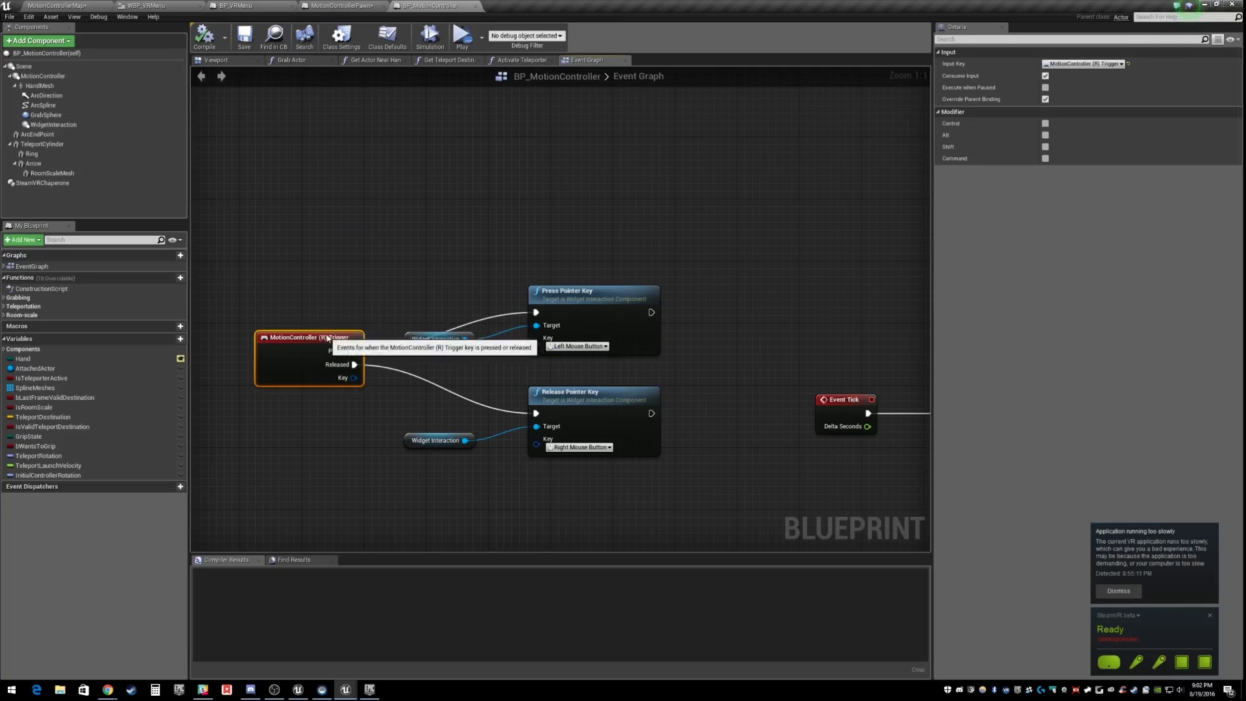
left_click_drag(329, 339, 353, 318)
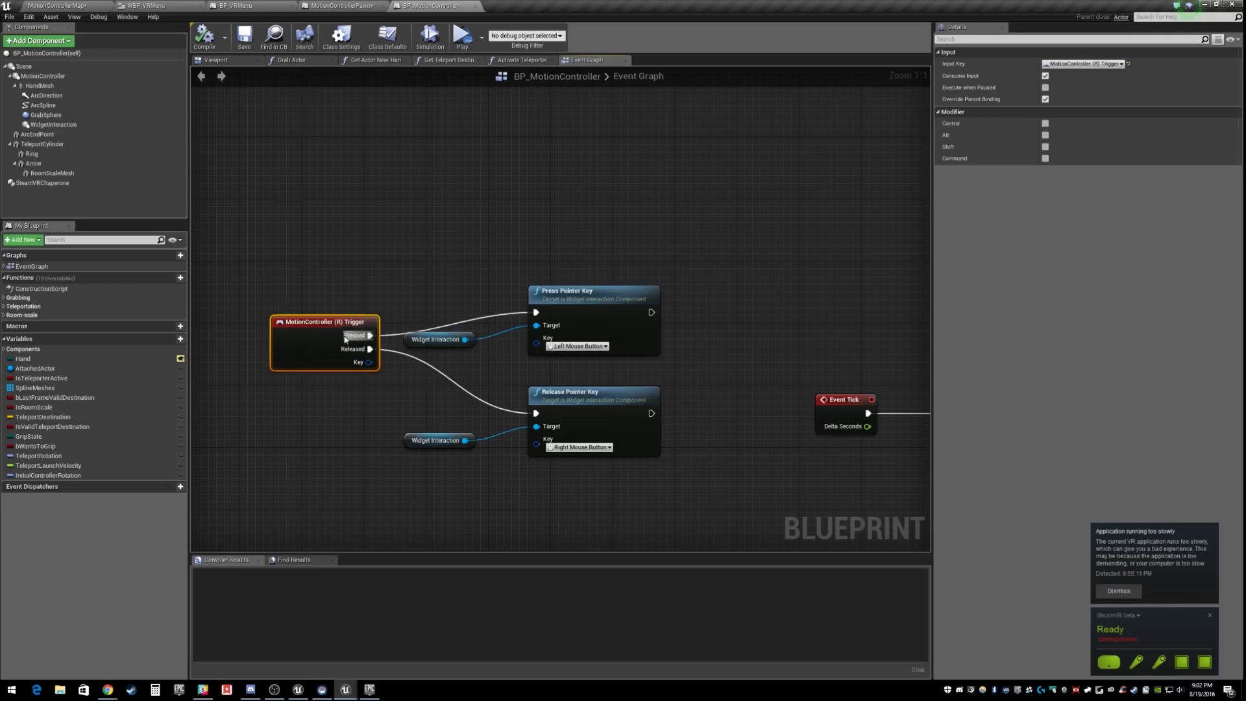
left_click(557, 302)
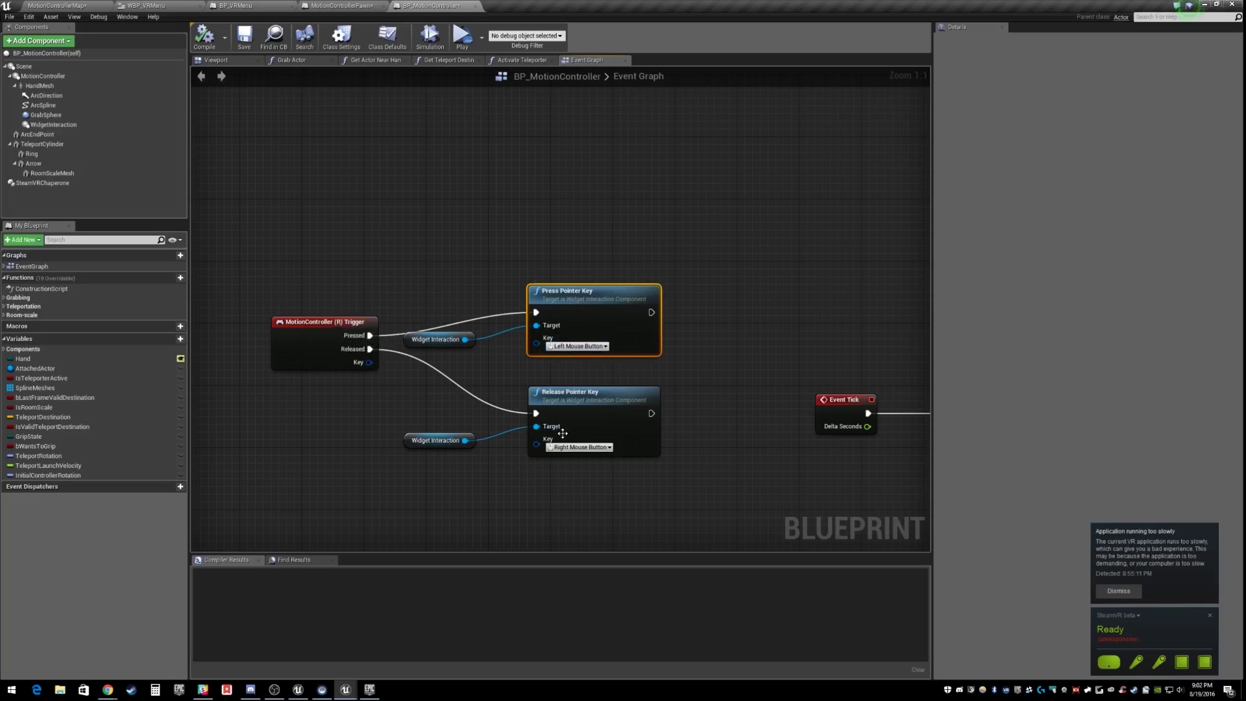
Step: Compile and save BP_MotionController, save the MotionControllerMap level, and launch a VR Preview
left_click(204, 37)
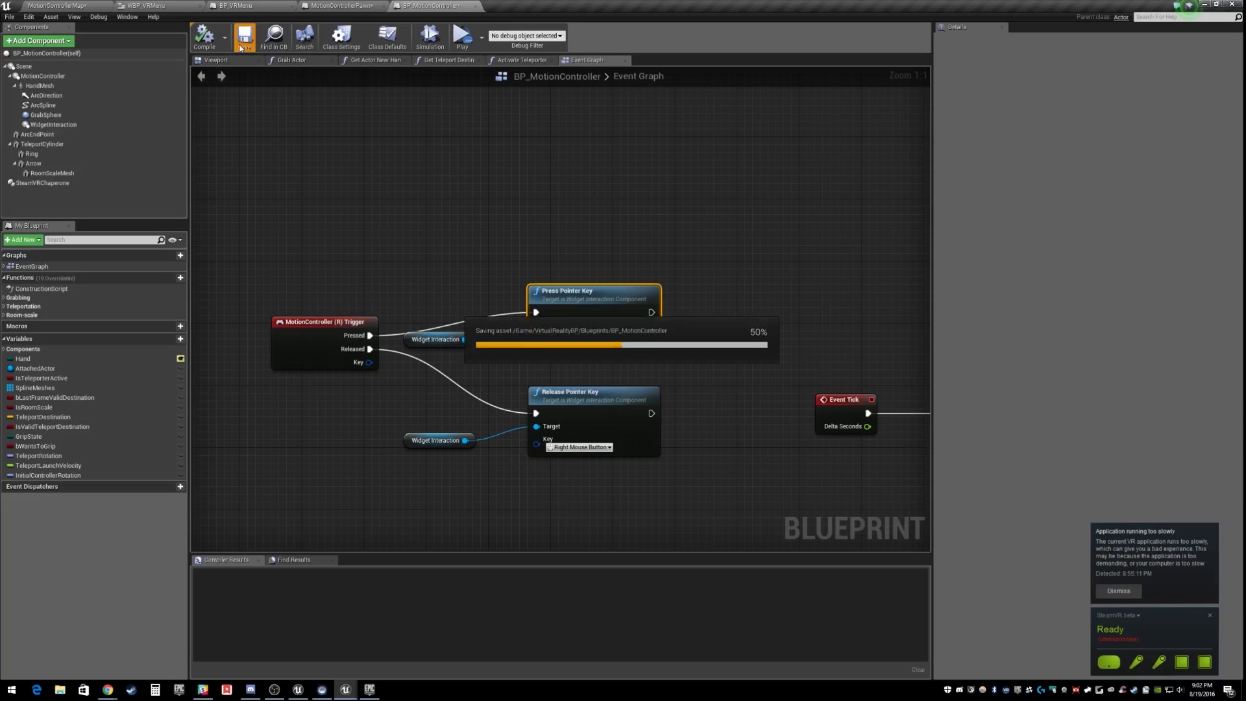
left_click(56, 5)
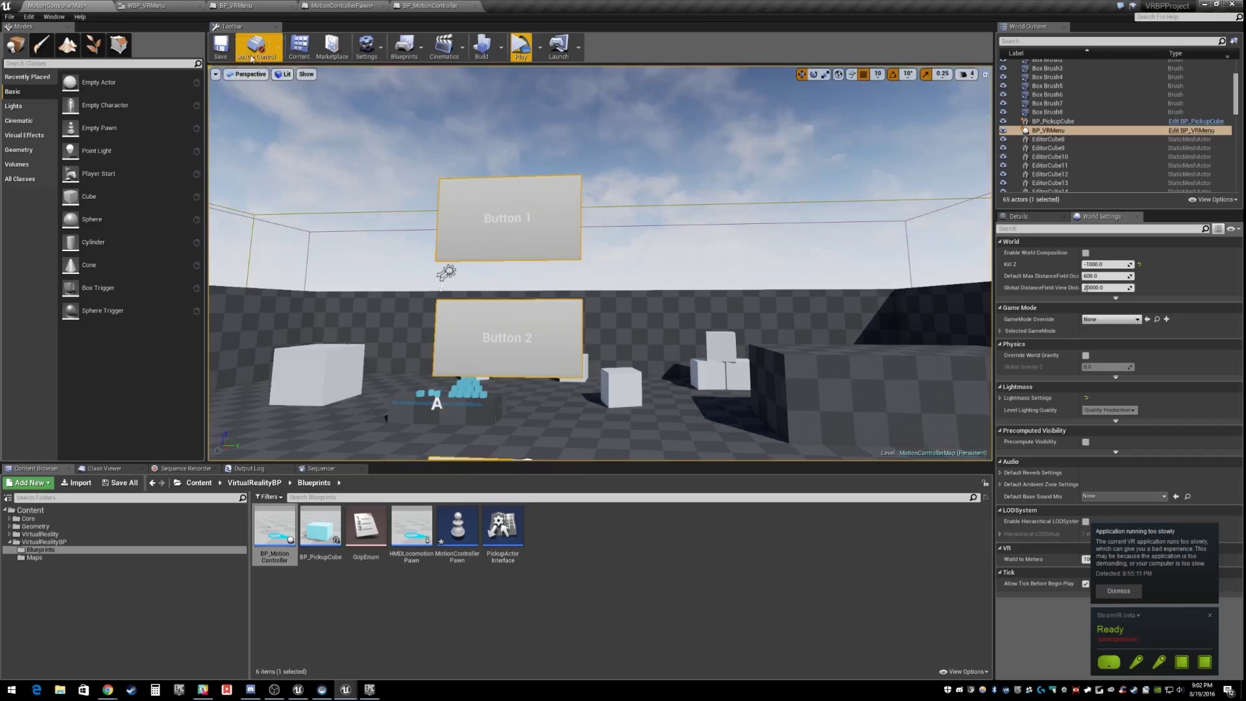
left_click(221, 47)
left_click(529, 56)
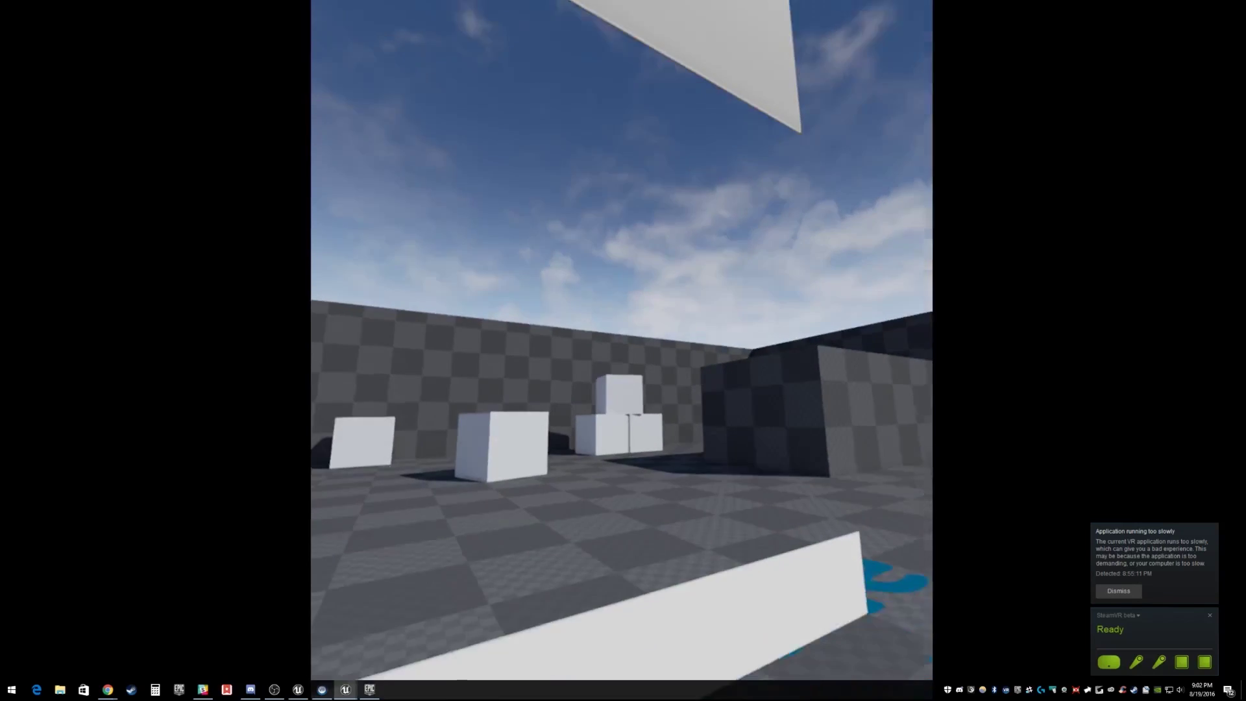
Step: After exiting VR preview, set BP_MotionController's Auto Receive Input to Player 0 and compile
key("Escape")
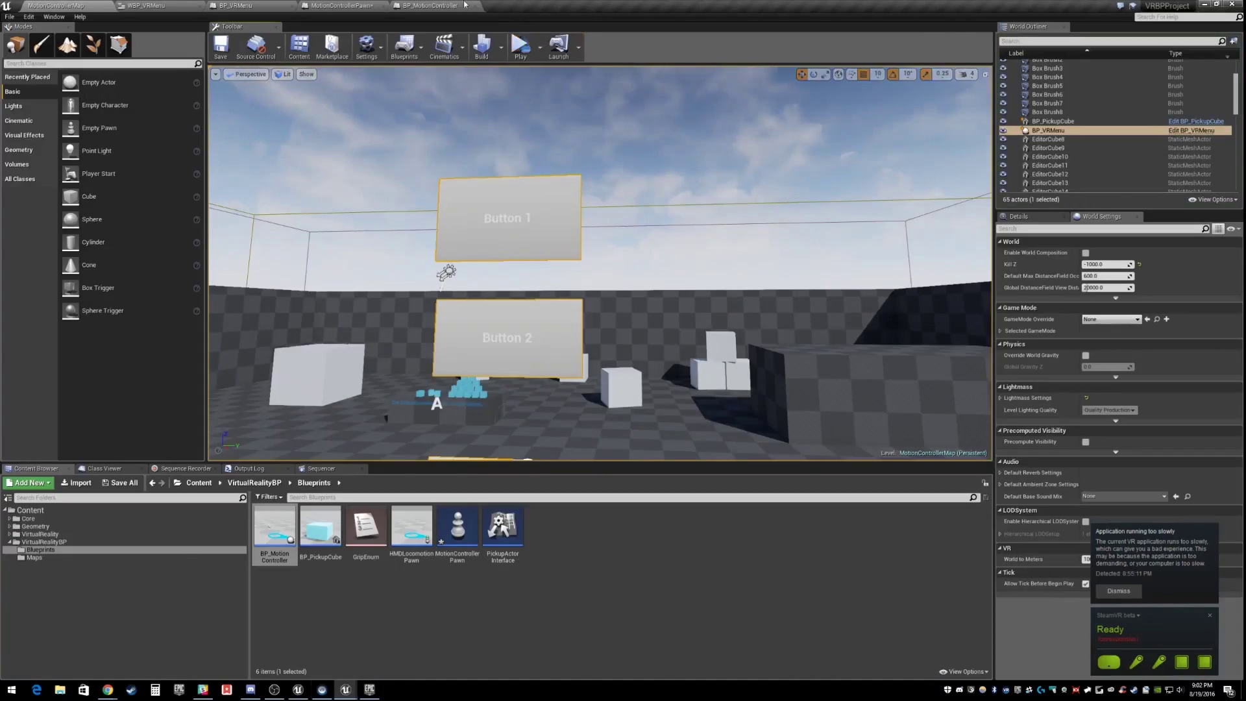
left_click(465, 6)
left_click(387, 37)
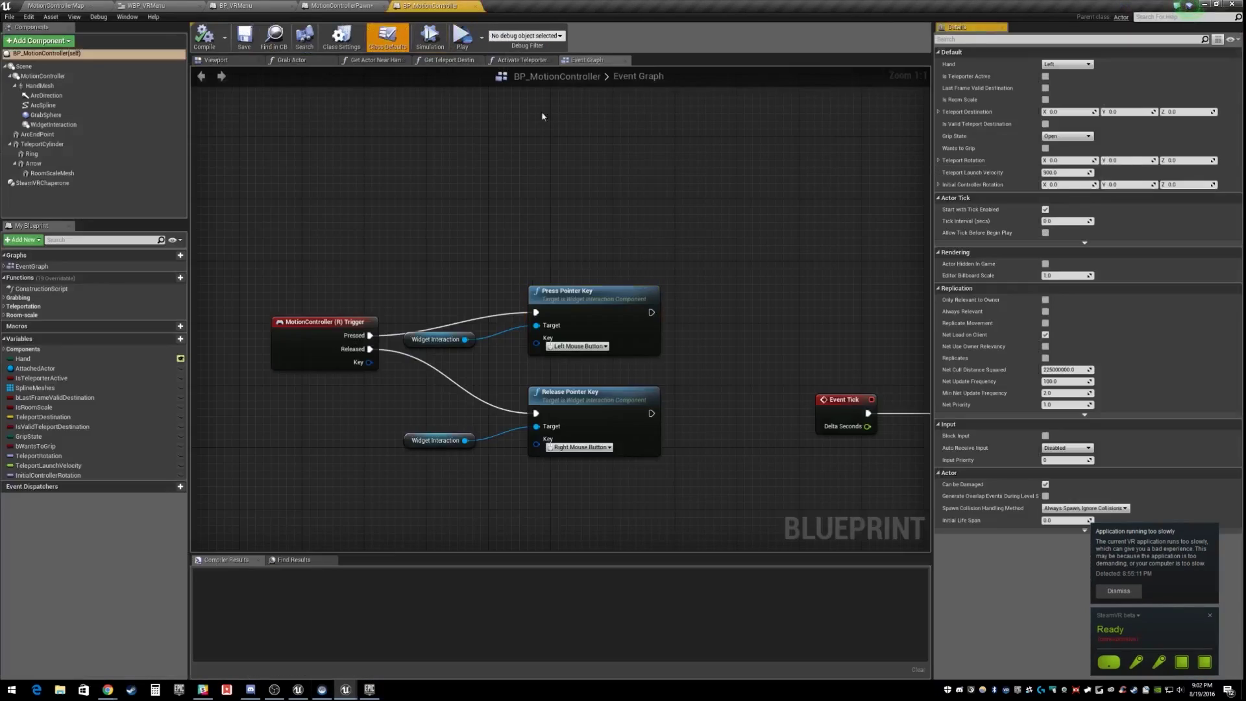
left_click(1064, 448)
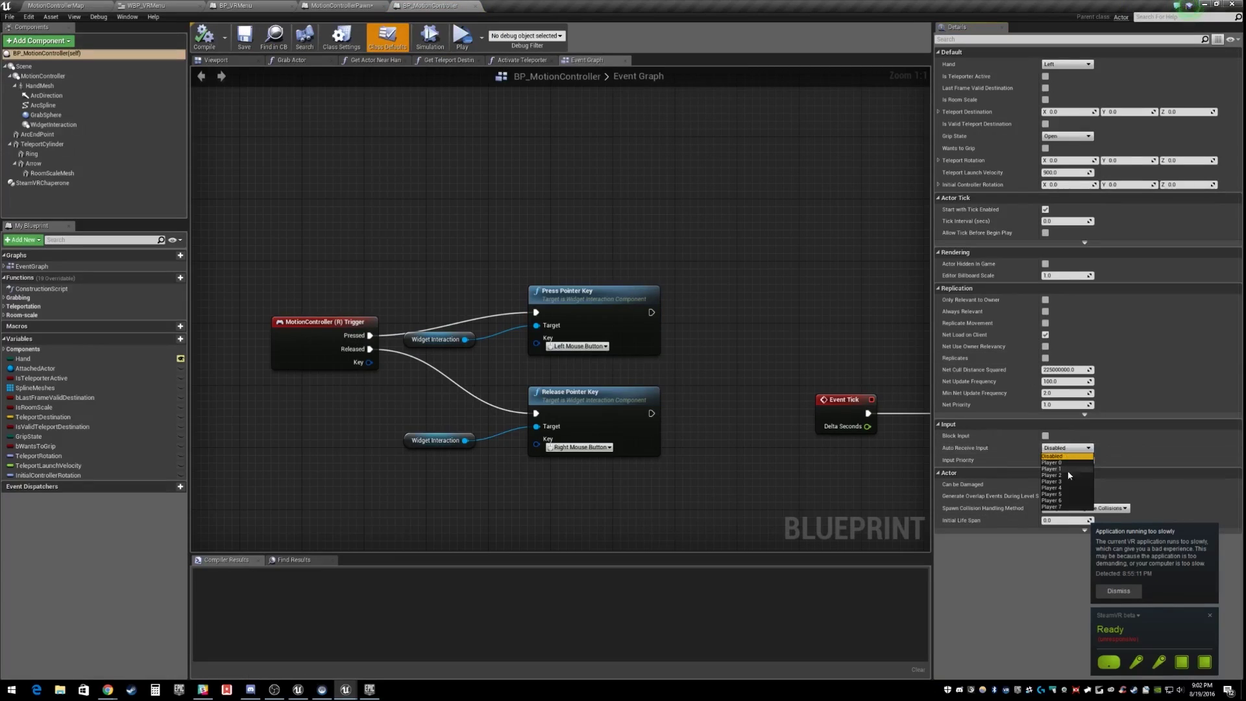
left_click(1052, 462)
left_click(205, 39)
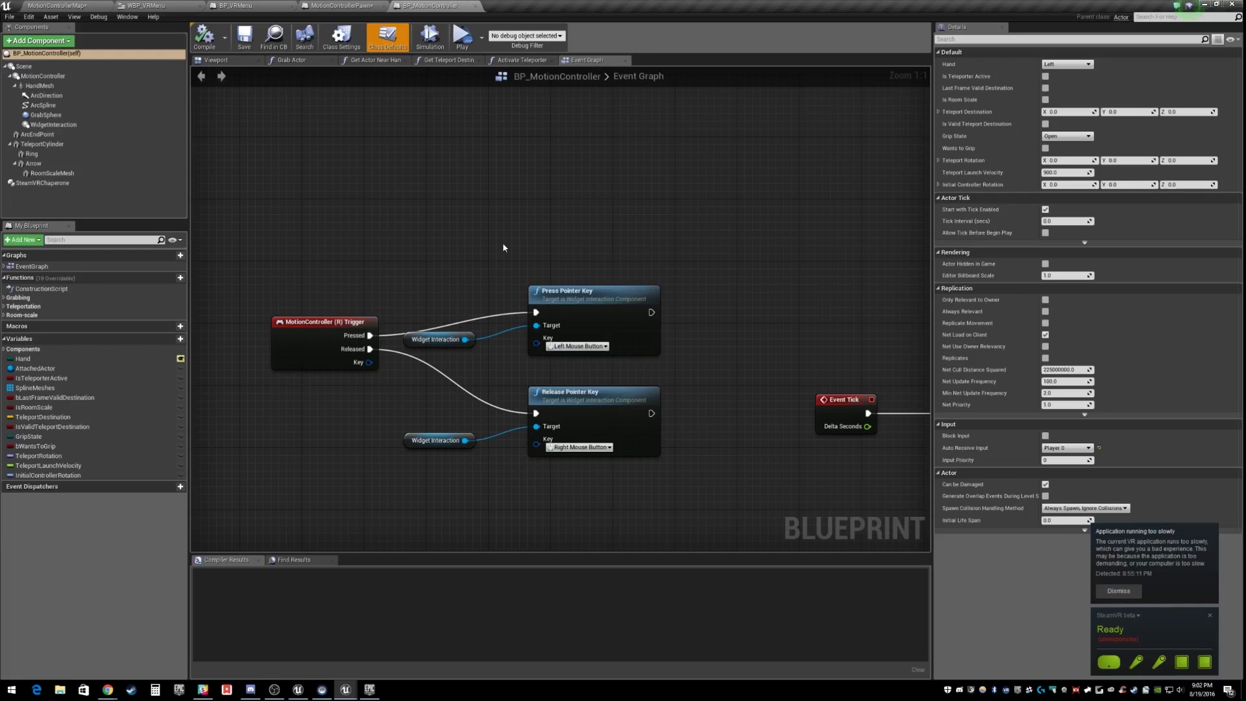
Step: Save the blueprint and level, test Button 1 and Button 2 in VR Preview, then return to BP_MotionController
left_click(343, 4)
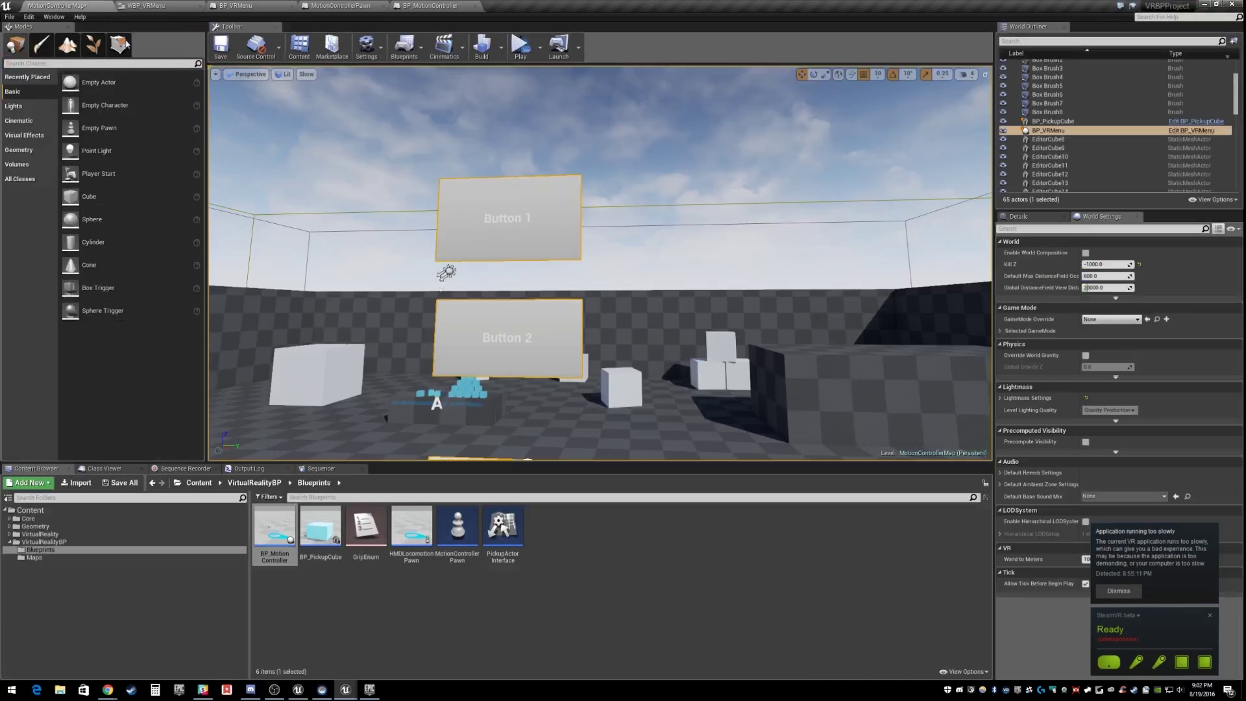
key("ctrl+shift+s")
left_click(521, 46)
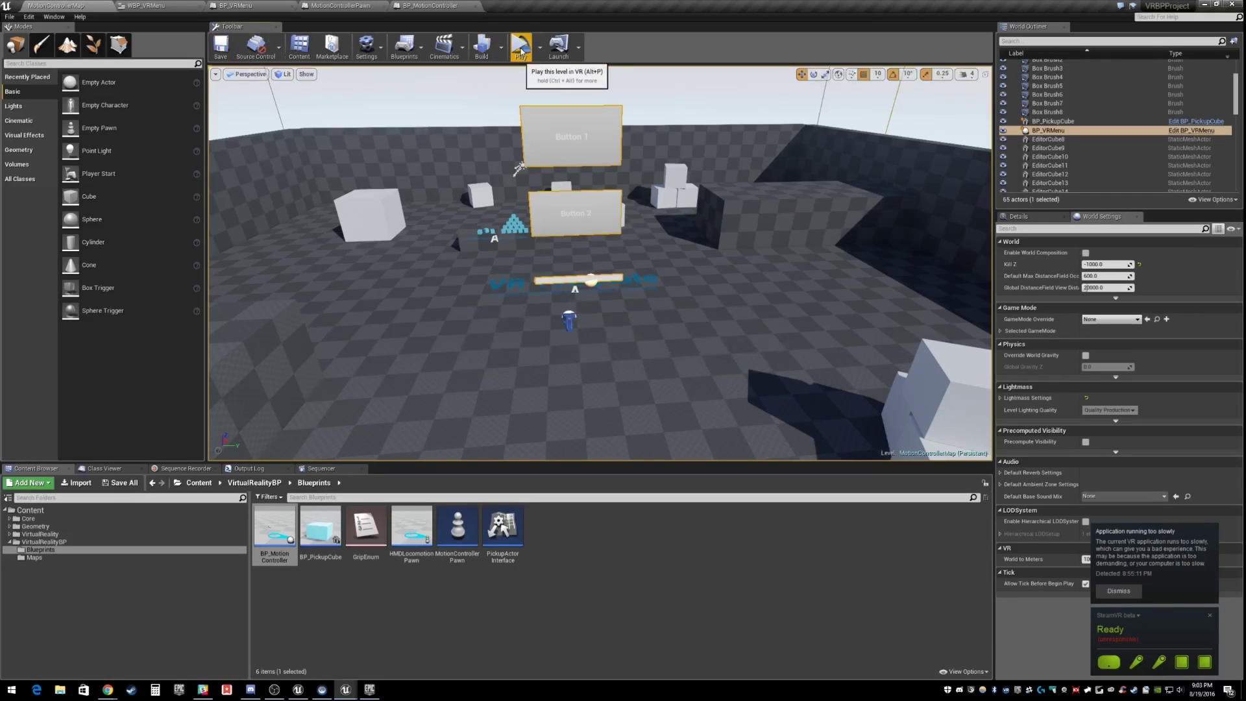
left_click(521, 52)
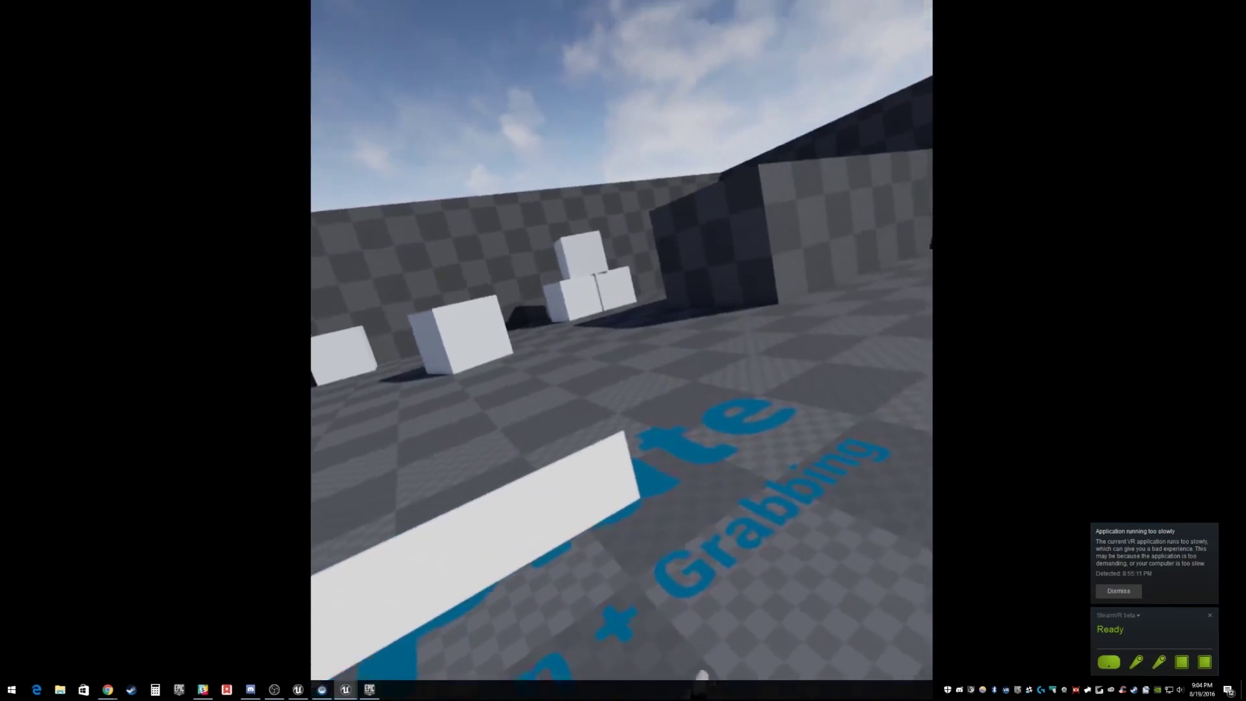
key("Escape")
left_click(438, 7)
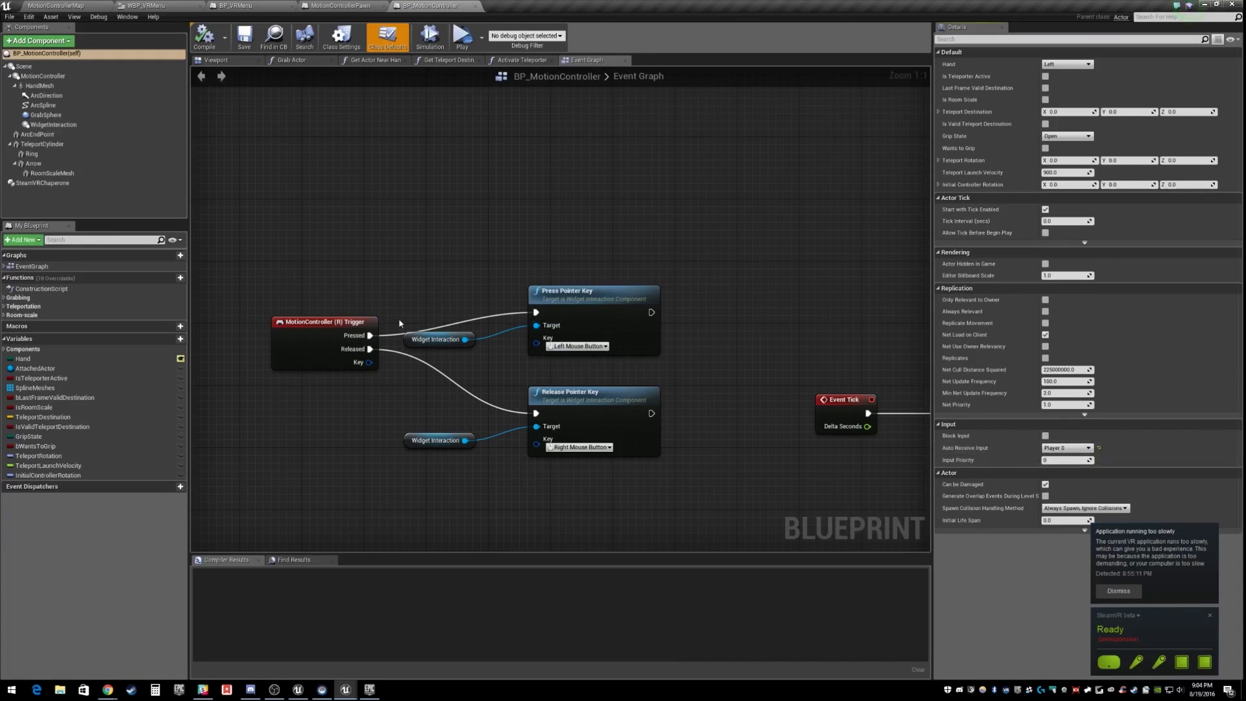
Step: Change Release Pointer Key's key from Right Mouse Button to Left Mouse Button
left_click_drag(318, 321, 319, 367)
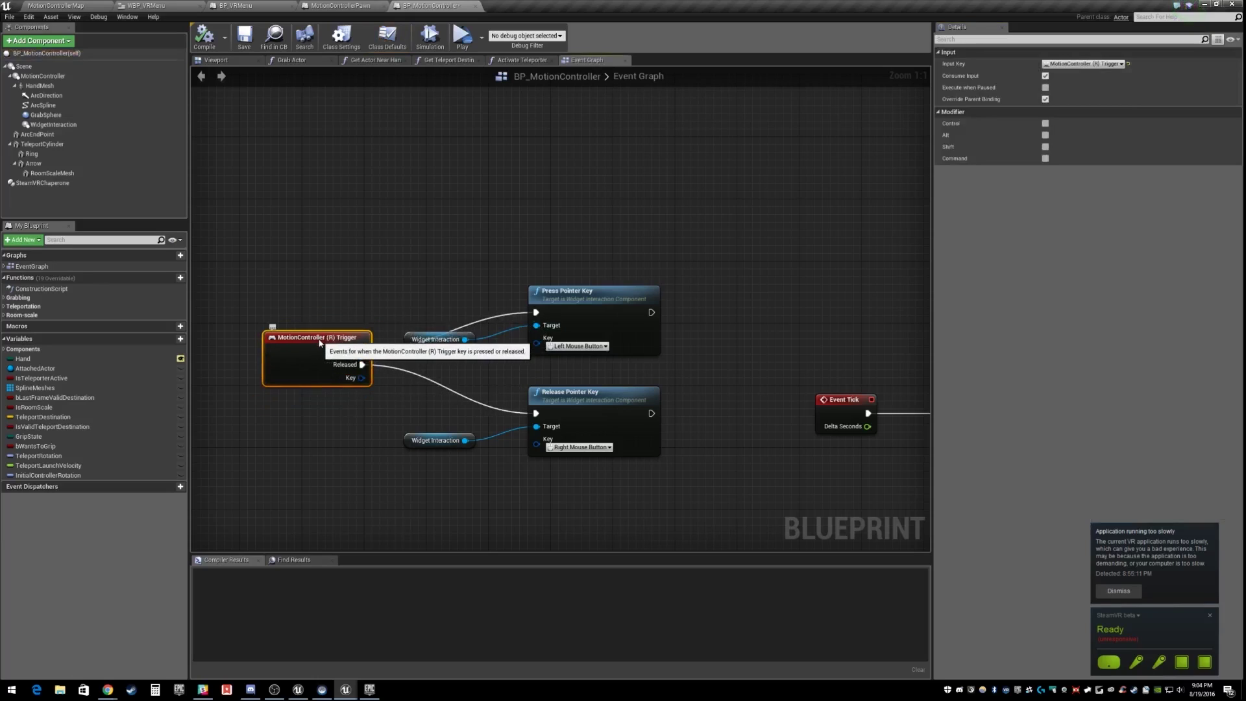
left_click(587, 448)
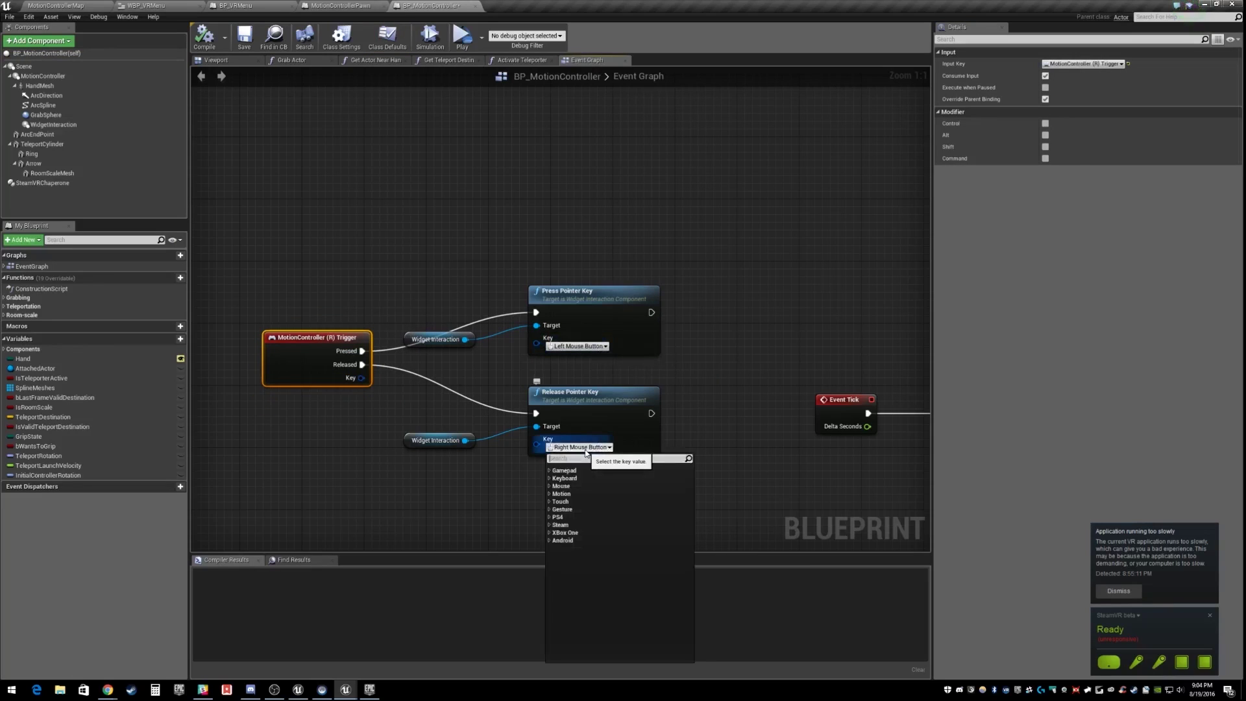
left_click(623, 394)
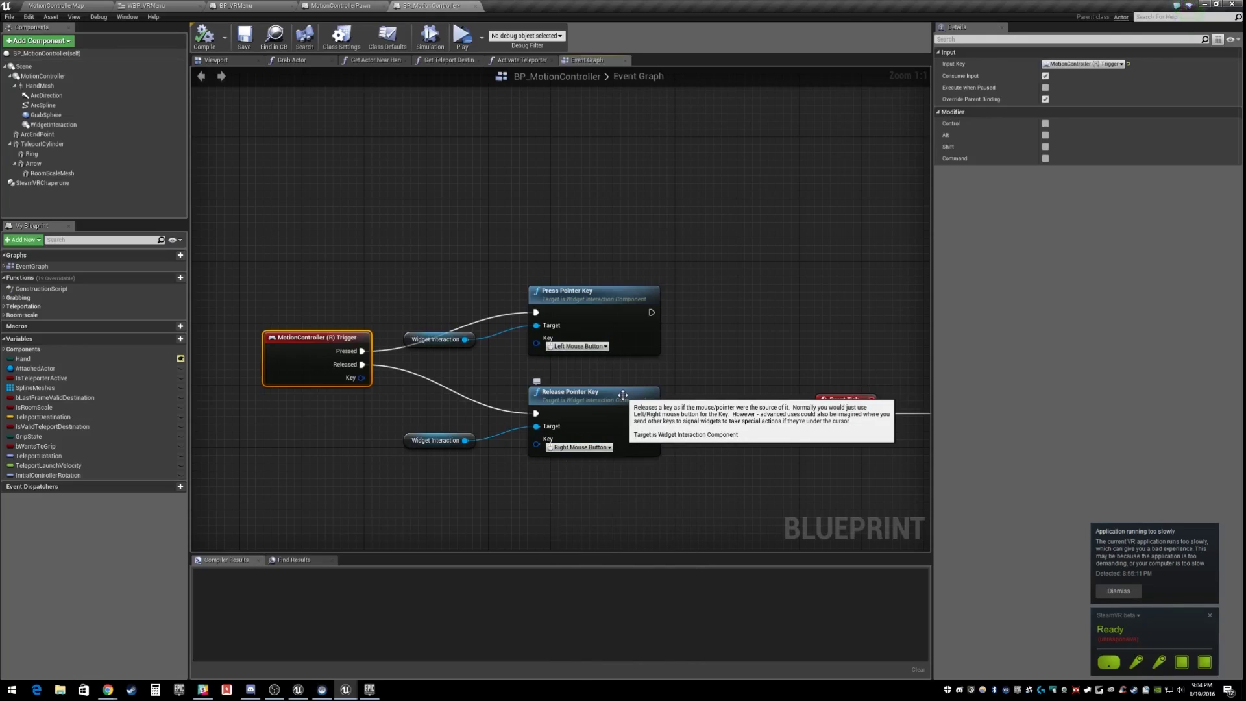
key("ctrl+z")
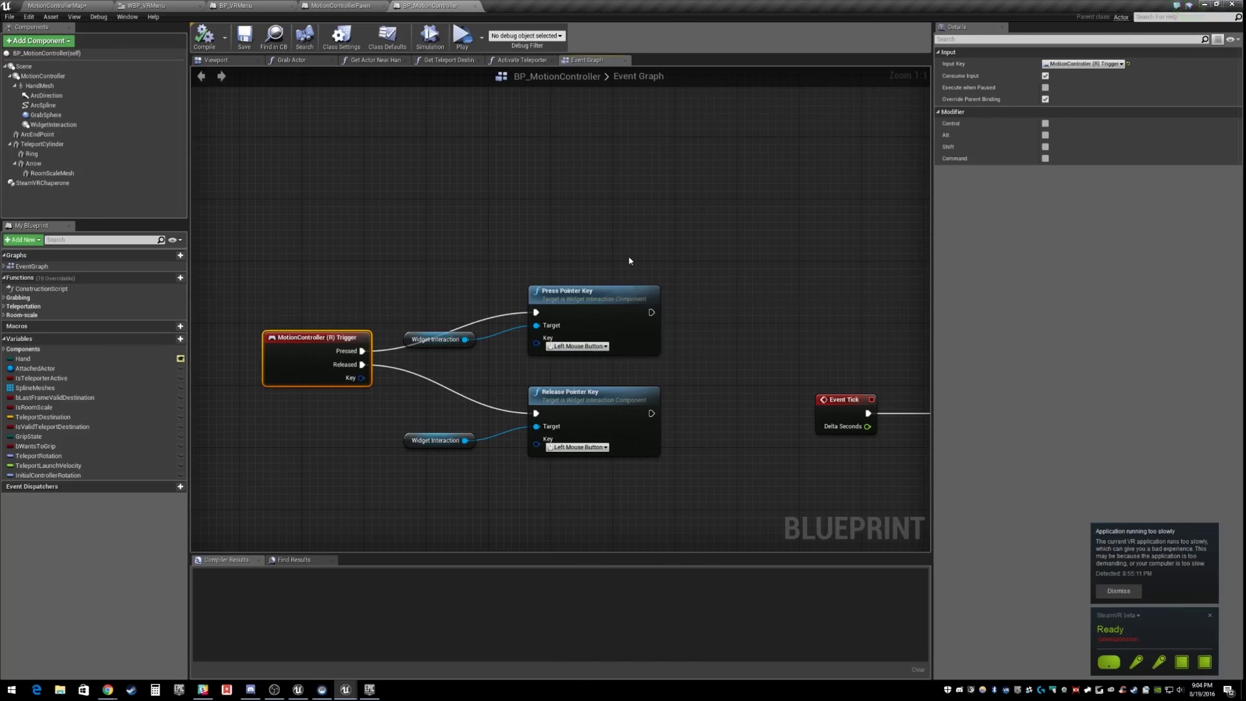
Step: Compile the corrected blueprint and test clicking Button 1 and Button 2 in a MotionControllerMap VR Preview
left_click(206, 43)
left_click(113, 8)
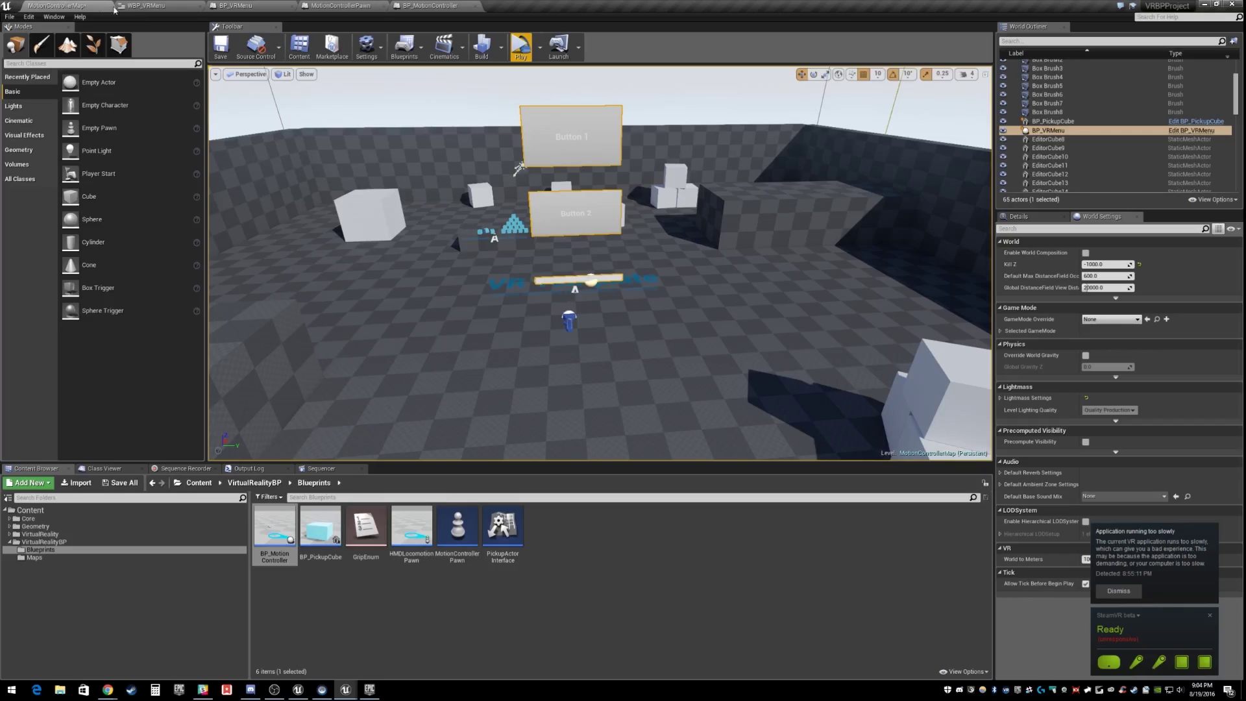
left_click(521, 47)
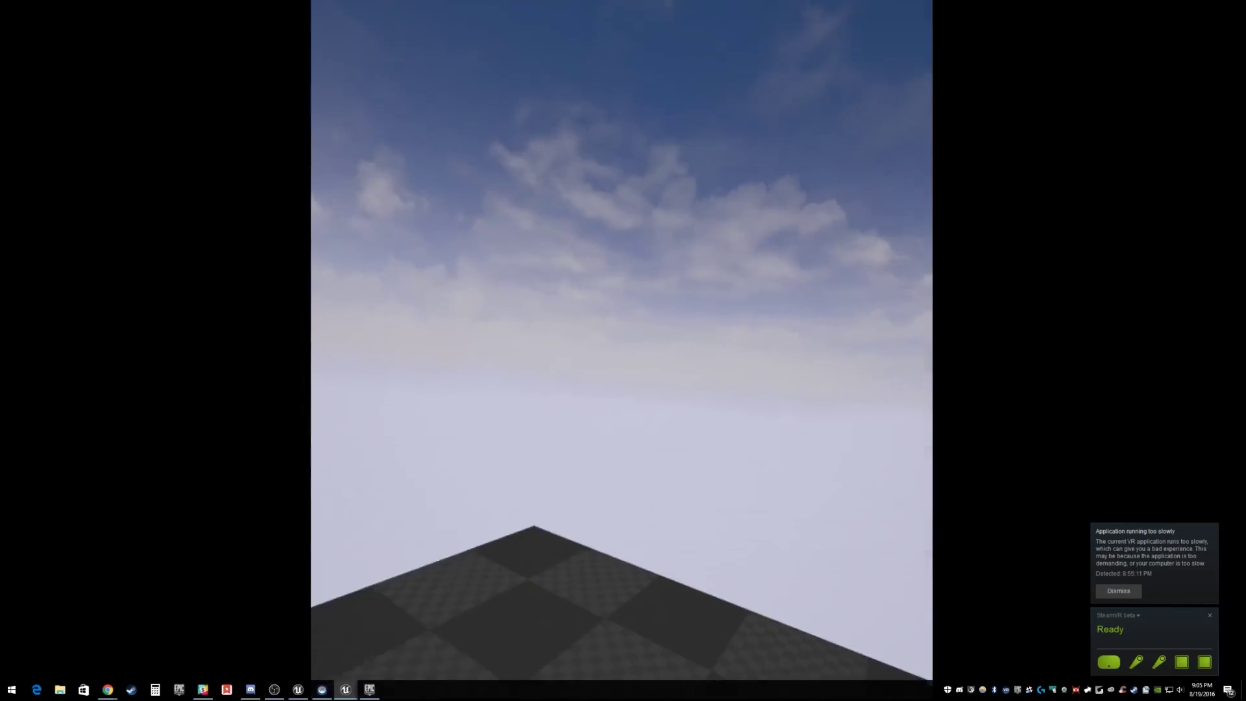
key("Escape")
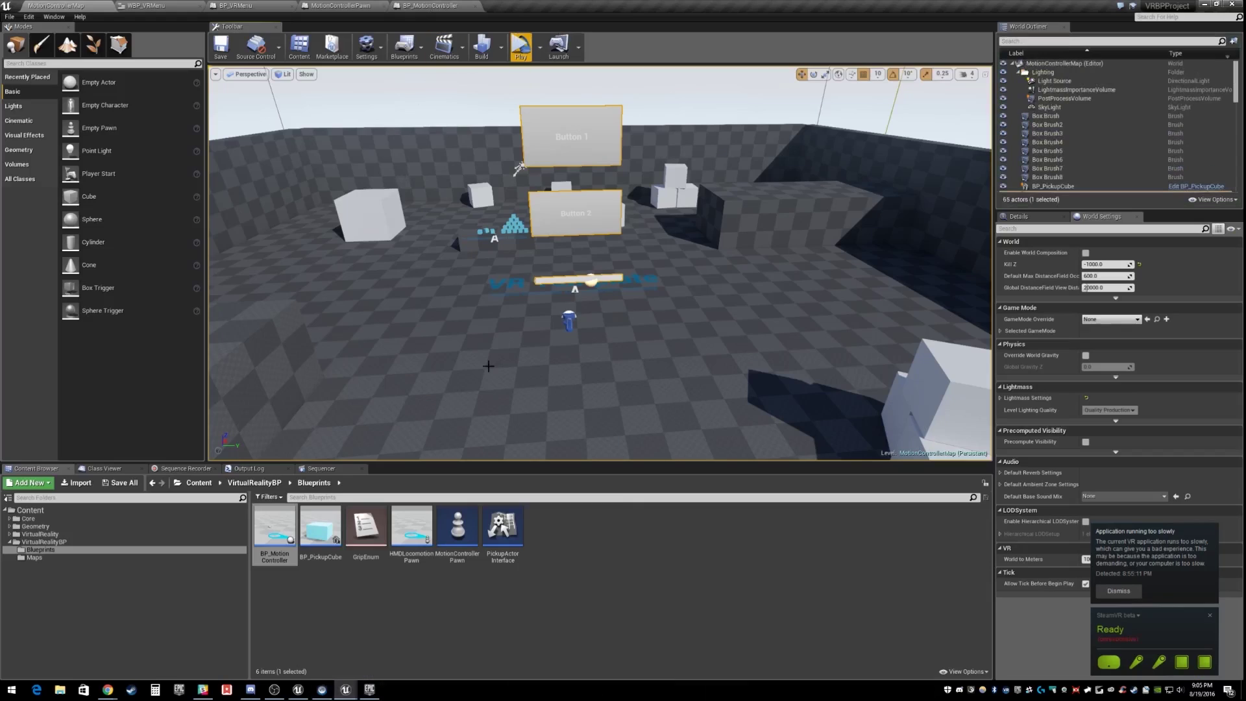